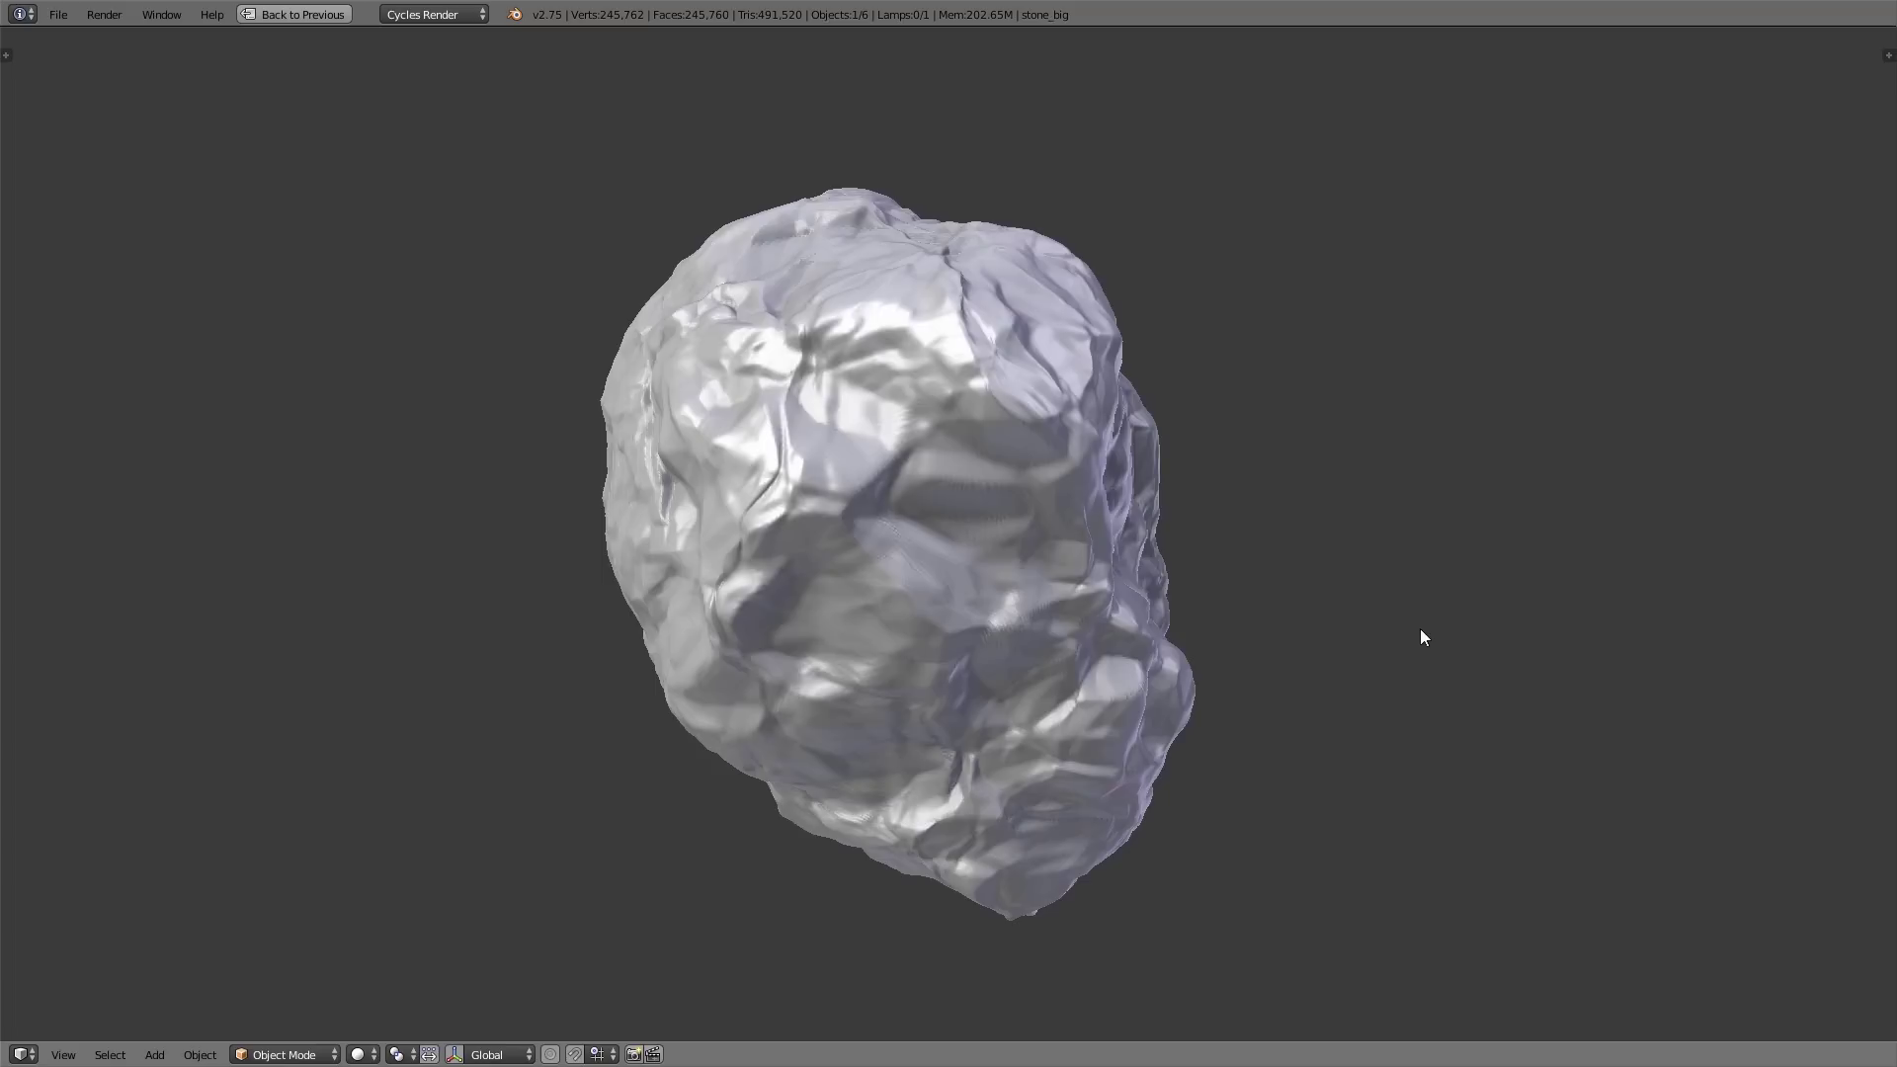
Step: In Edit Mode, pull one stone_big vertex into a spike and move a right-side vertex outward
{"action": "middle_click_drag", "start_coordinate": [1420, 631], "coordinate": [1077, 631]}
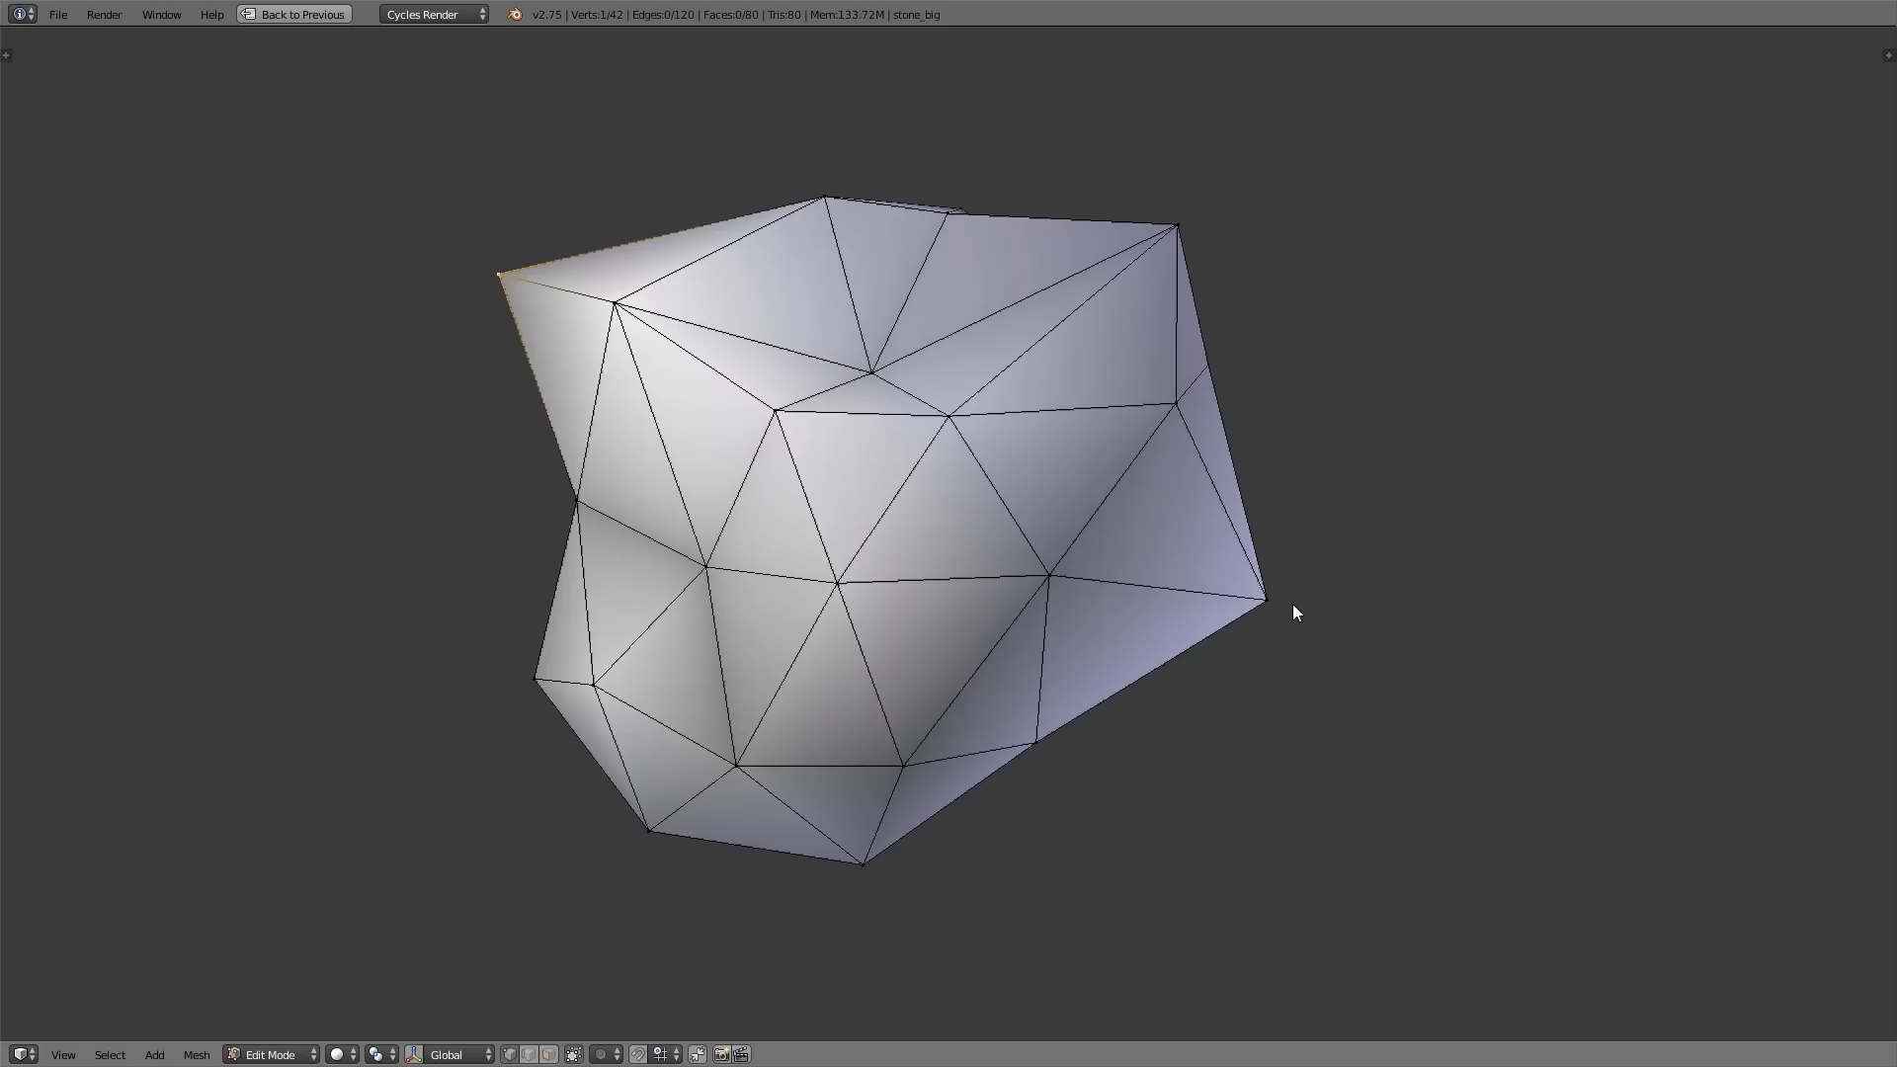
{"action": "middle_click_drag", "start_coordinate": [940, 512], "coordinate": [997, 520]}
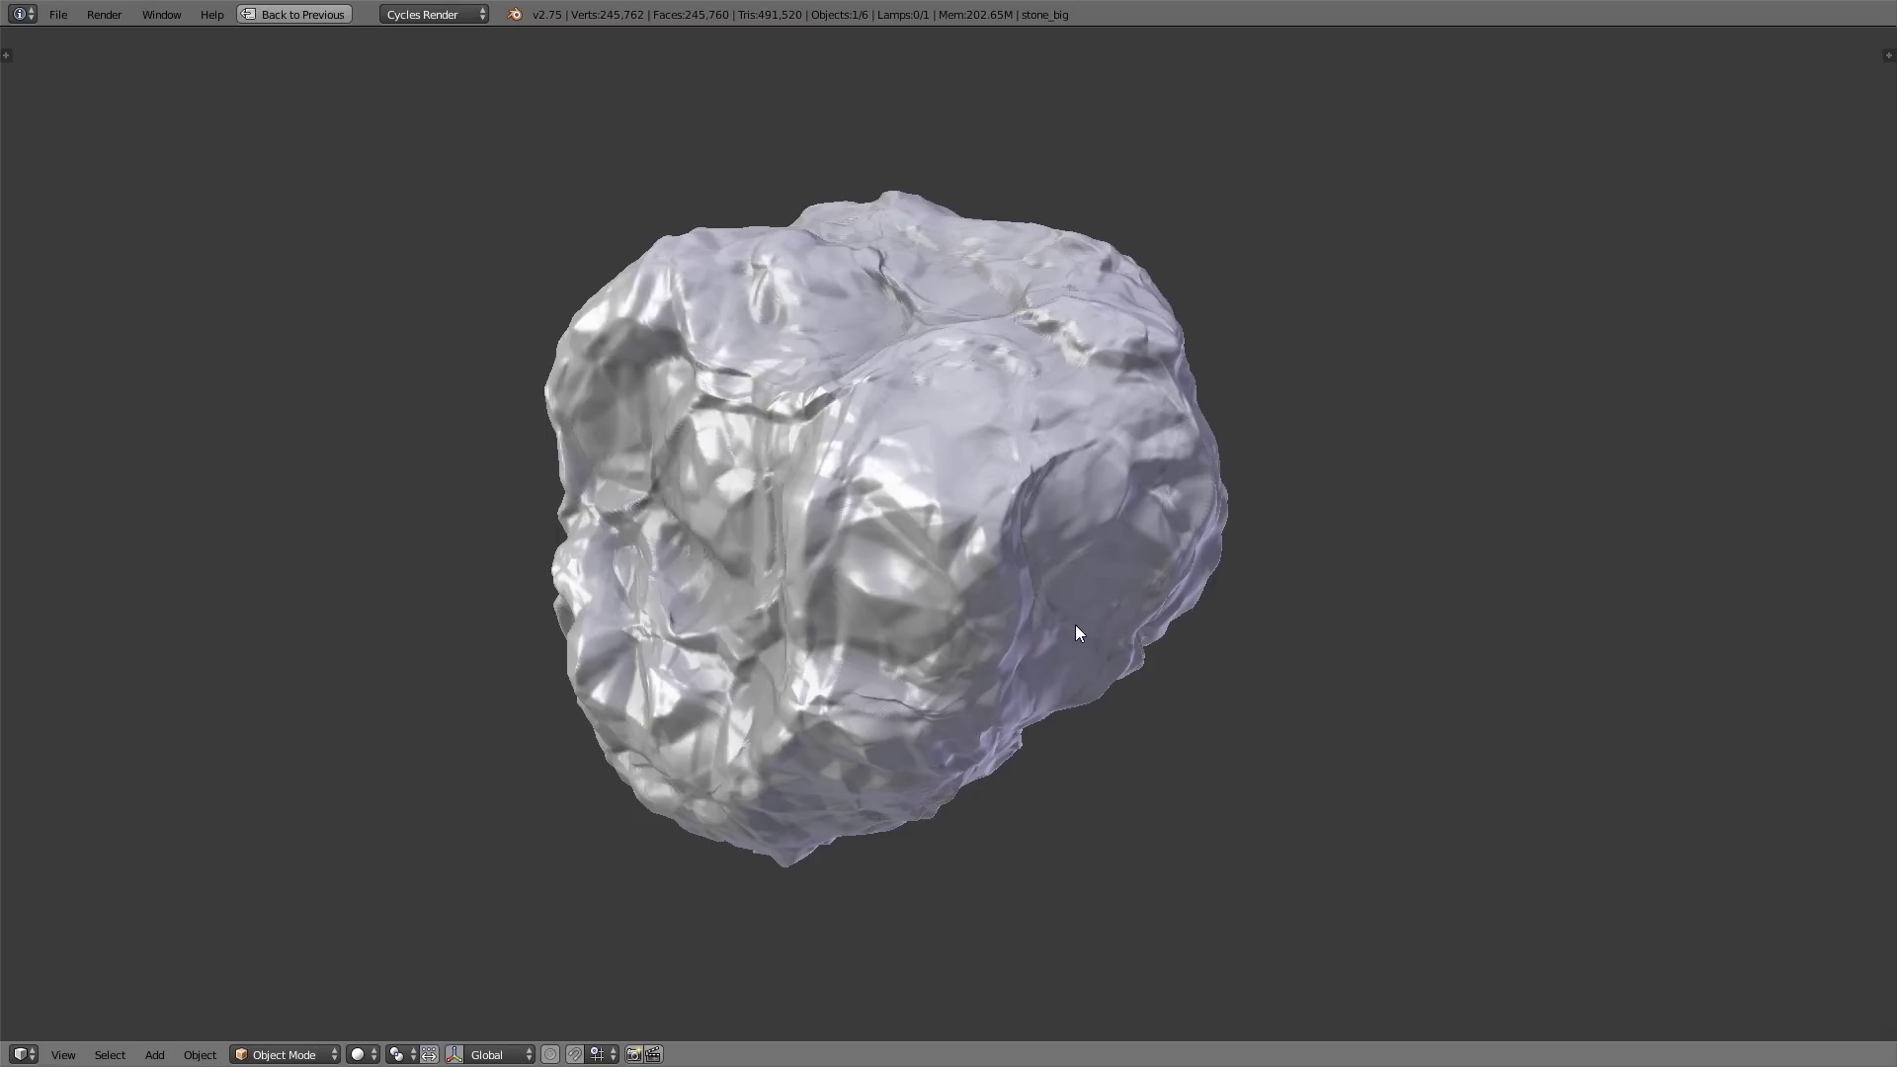
{"action": "key", "text": "Tab"}
{"action": "key", "text": "g"}
{"action": "left_click", "coordinate": [1213, 489]}
{"action": "right_click", "coordinate": [1151, 362]}
{"action": "key", "text": "g"}
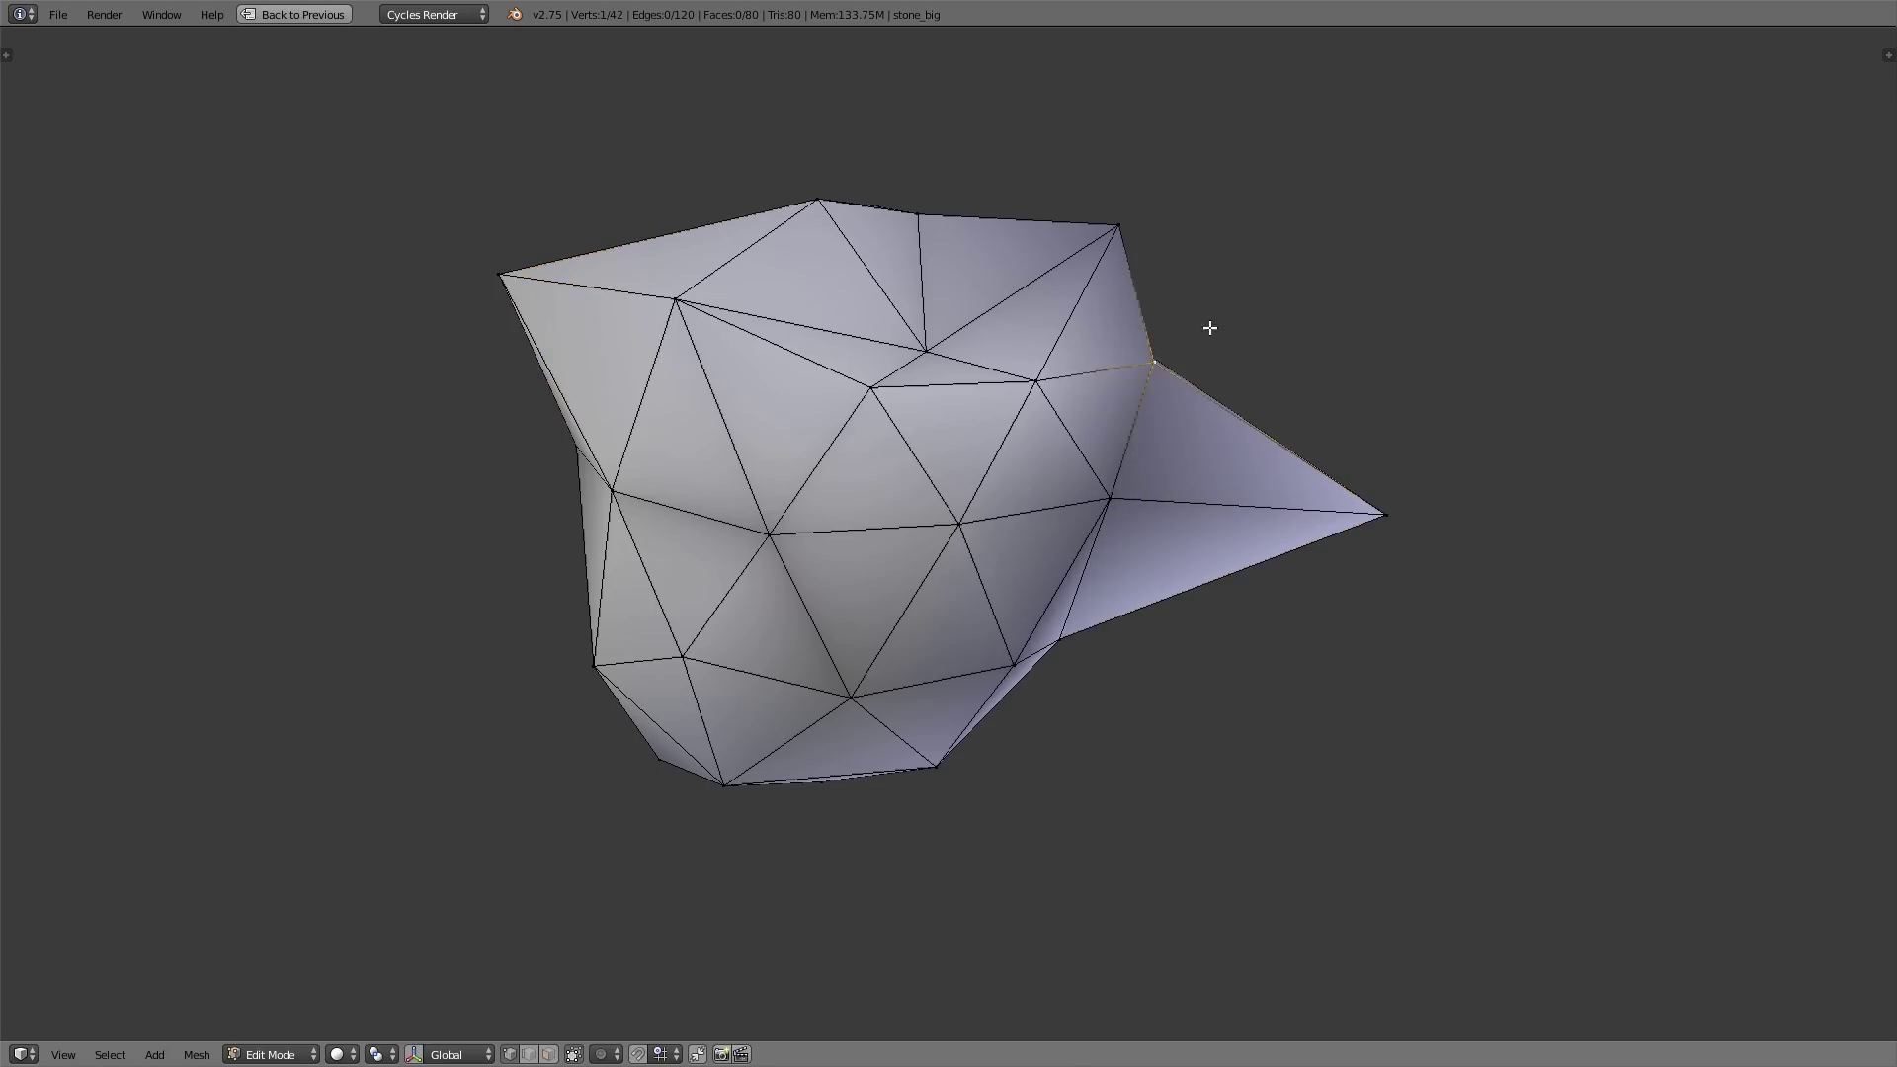
{"action": "left_click", "coordinate": [1367, 256]}
Step: Pull the left and centre vertices leftward and dent a vertex on the top edge
{"action": "right_click", "coordinate": [612, 492]}
{"action": "key", "text": "g"}
{"action": "left_click", "coordinate": [312, 515]}
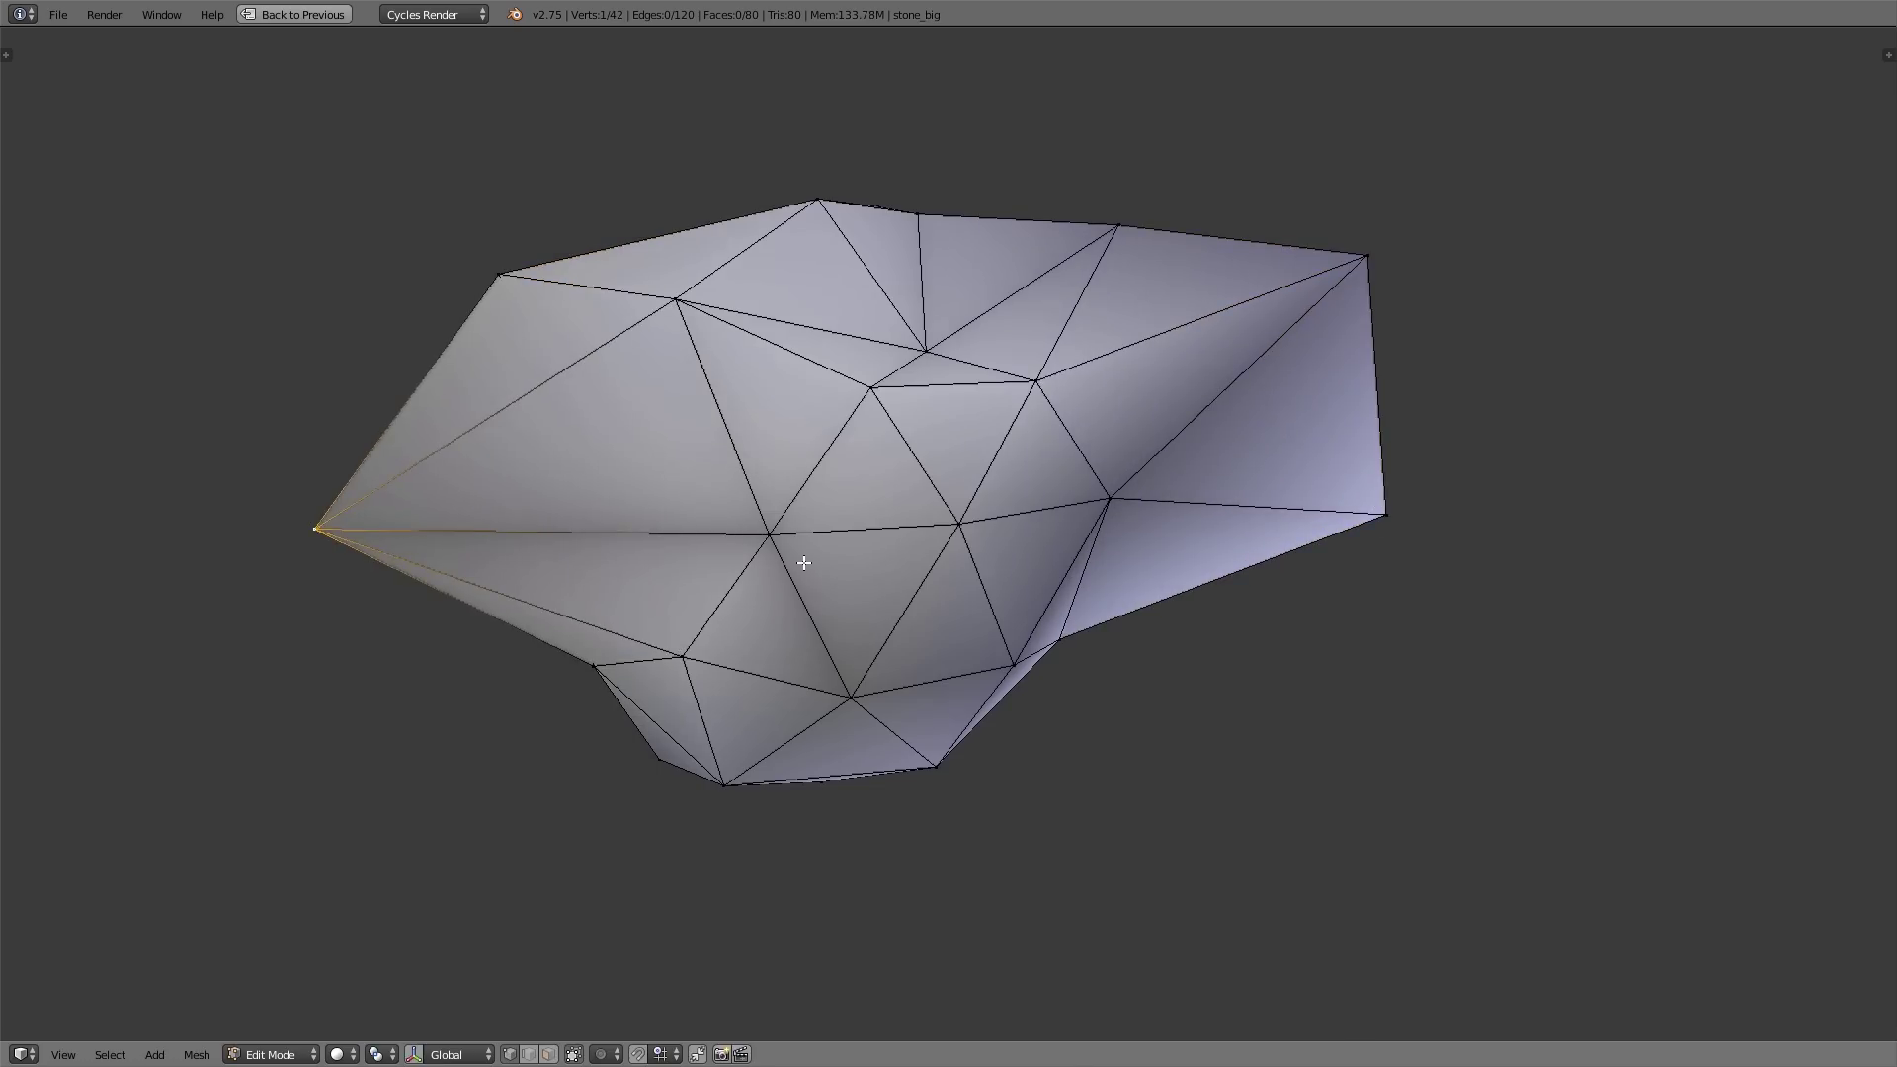
{"action": "right_click", "coordinate": [763, 536]}
{"action": "key", "text": "g"}
{"action": "left_click", "coordinate": [531, 500]}
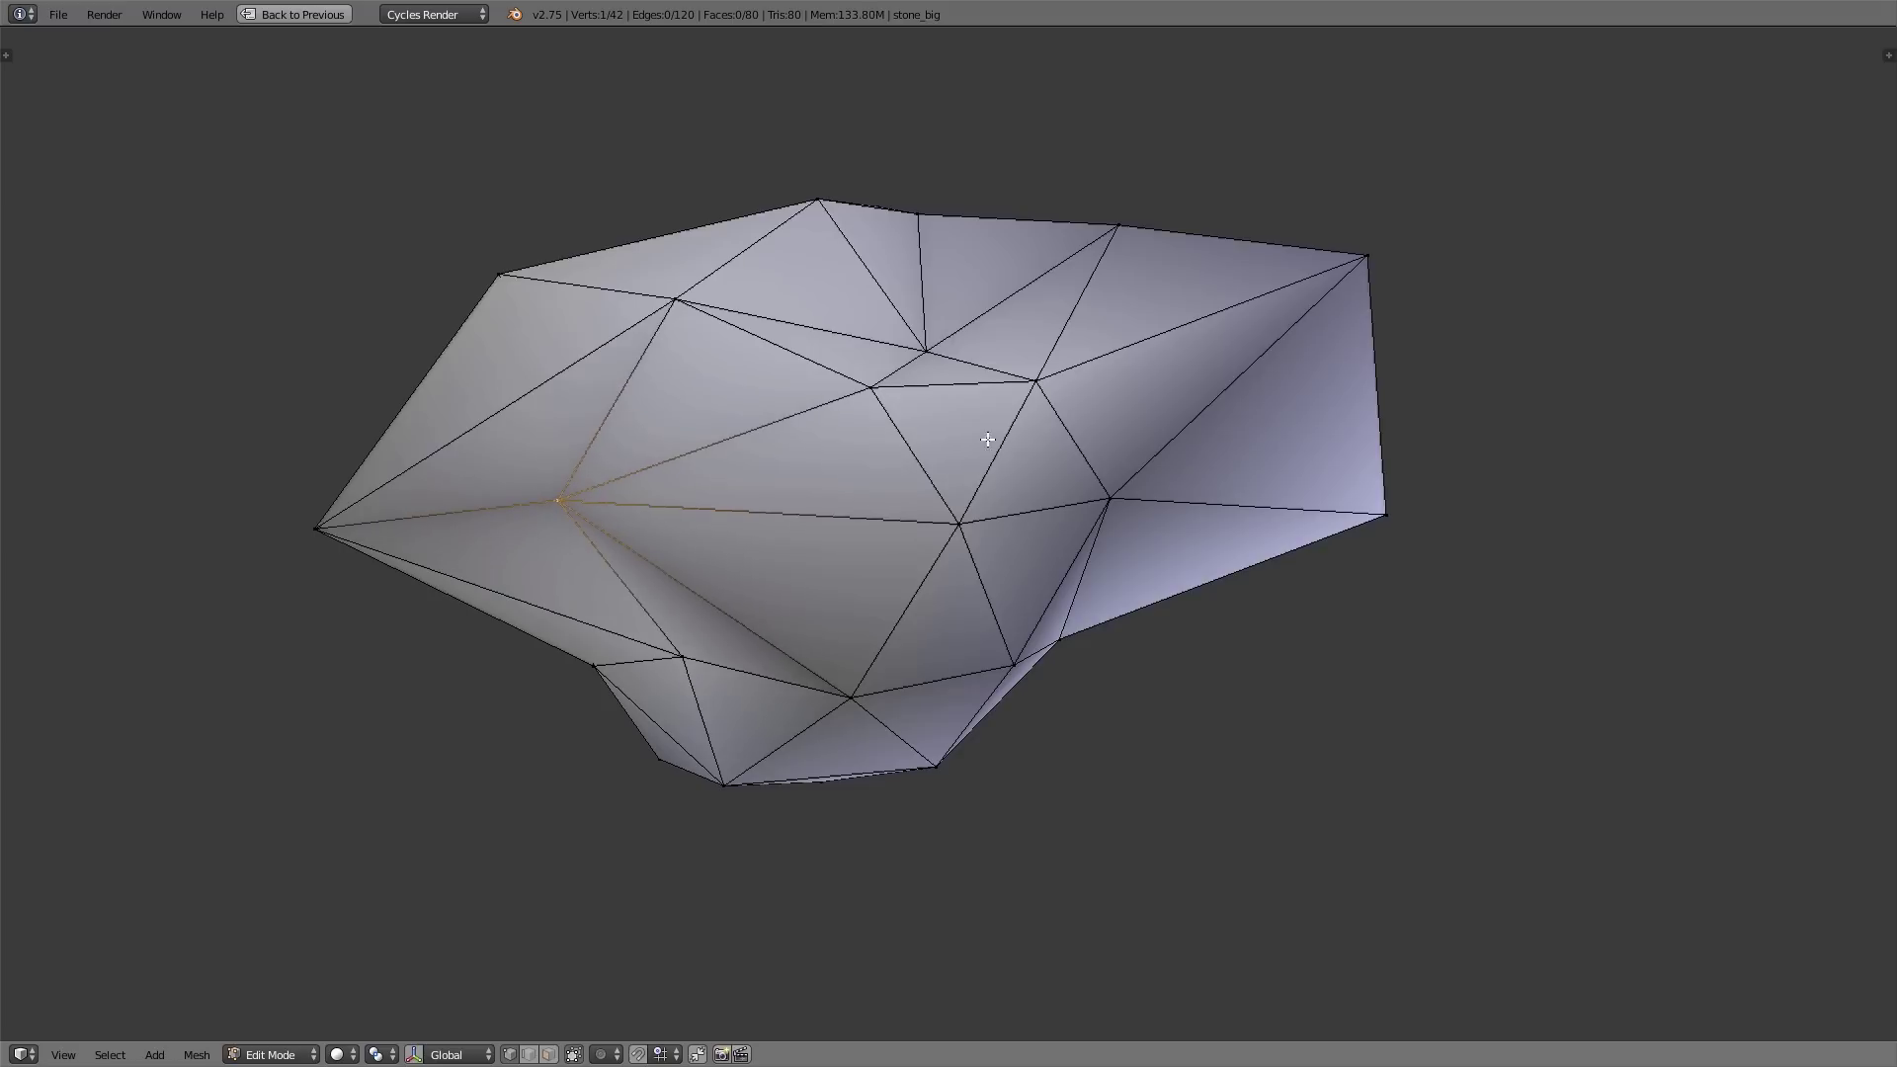
{"action": "right_click", "coordinate": [918, 214]}
{"action": "key", "text": "g"}
{"action": "left_click", "coordinate": [939, 279]}
Step: Return to Object Mode and orbit around the reshaped detailed rock
{"action": "key", "text": "ctrl+Tab"}
{"action": "left_click", "coordinate": [869, 453]}
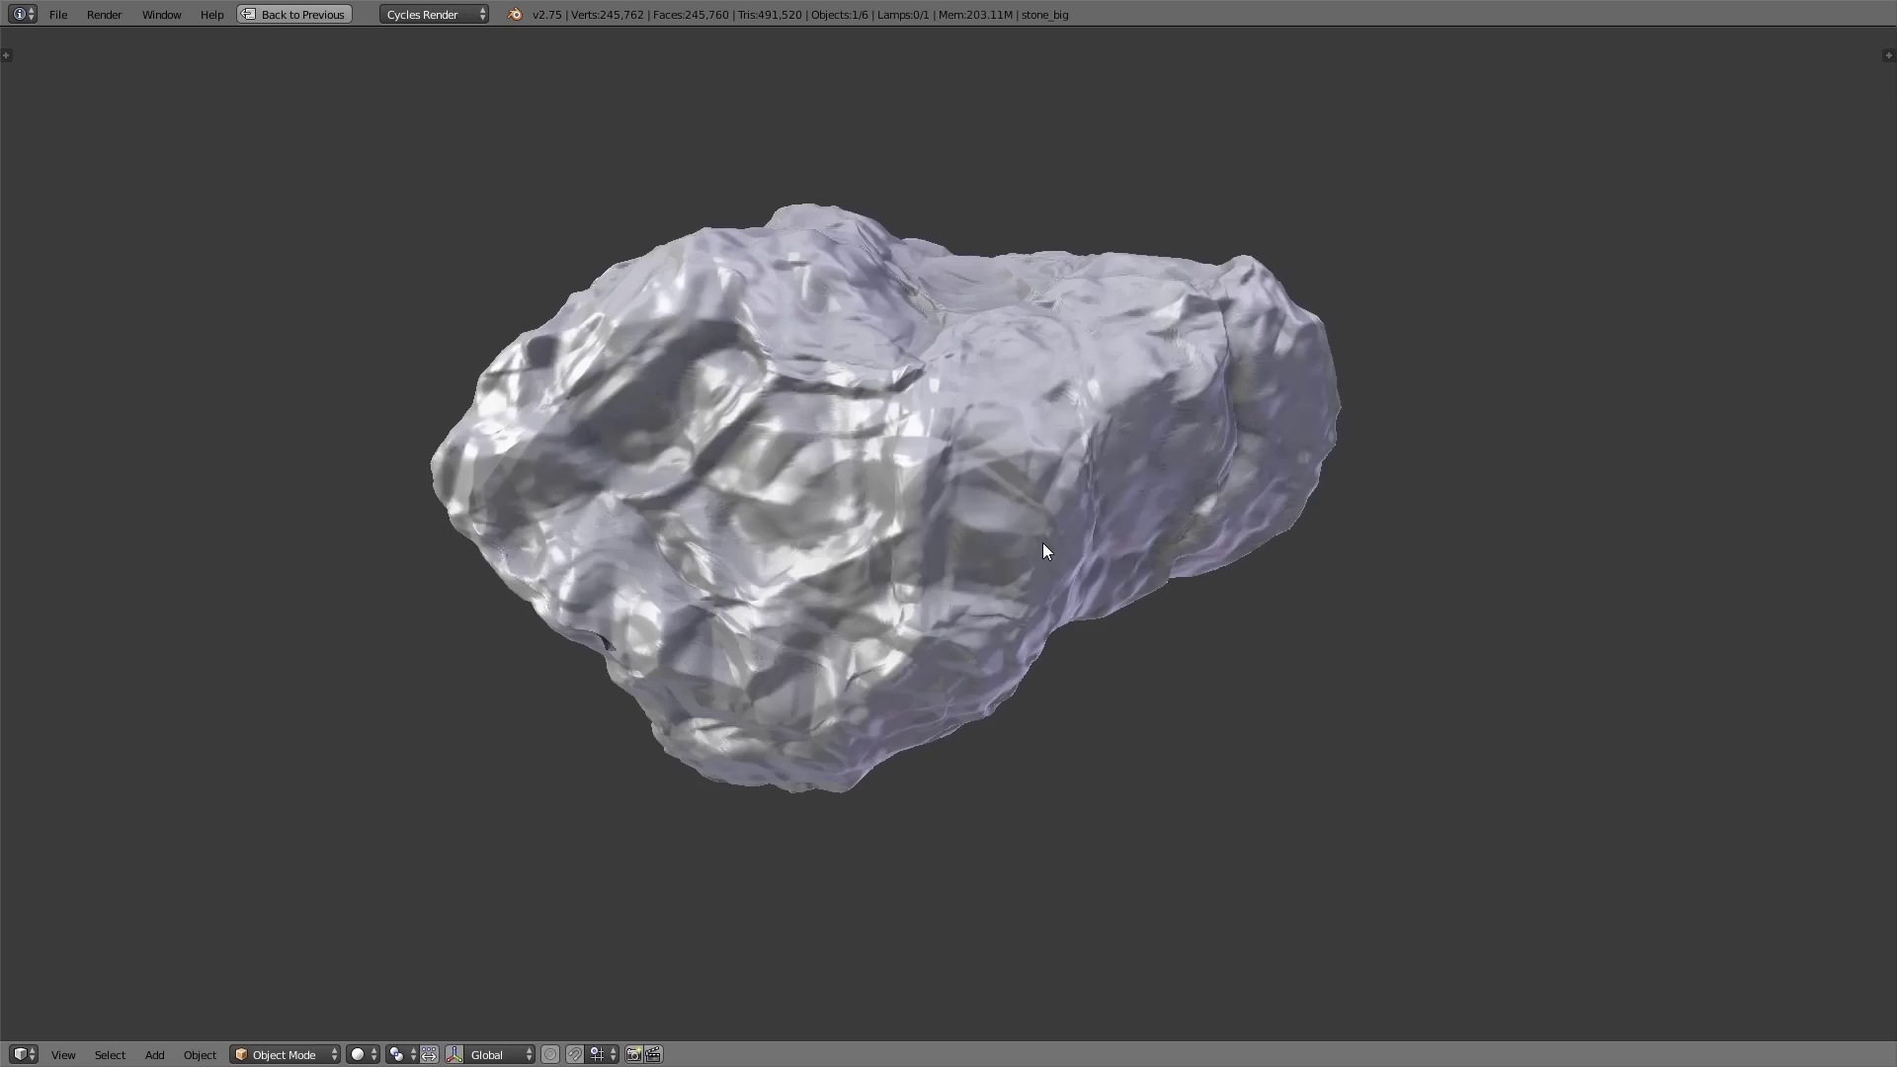
{"action": "middle_click_drag", "start_coordinate": [1067, 503], "coordinate": [1110, 509]}
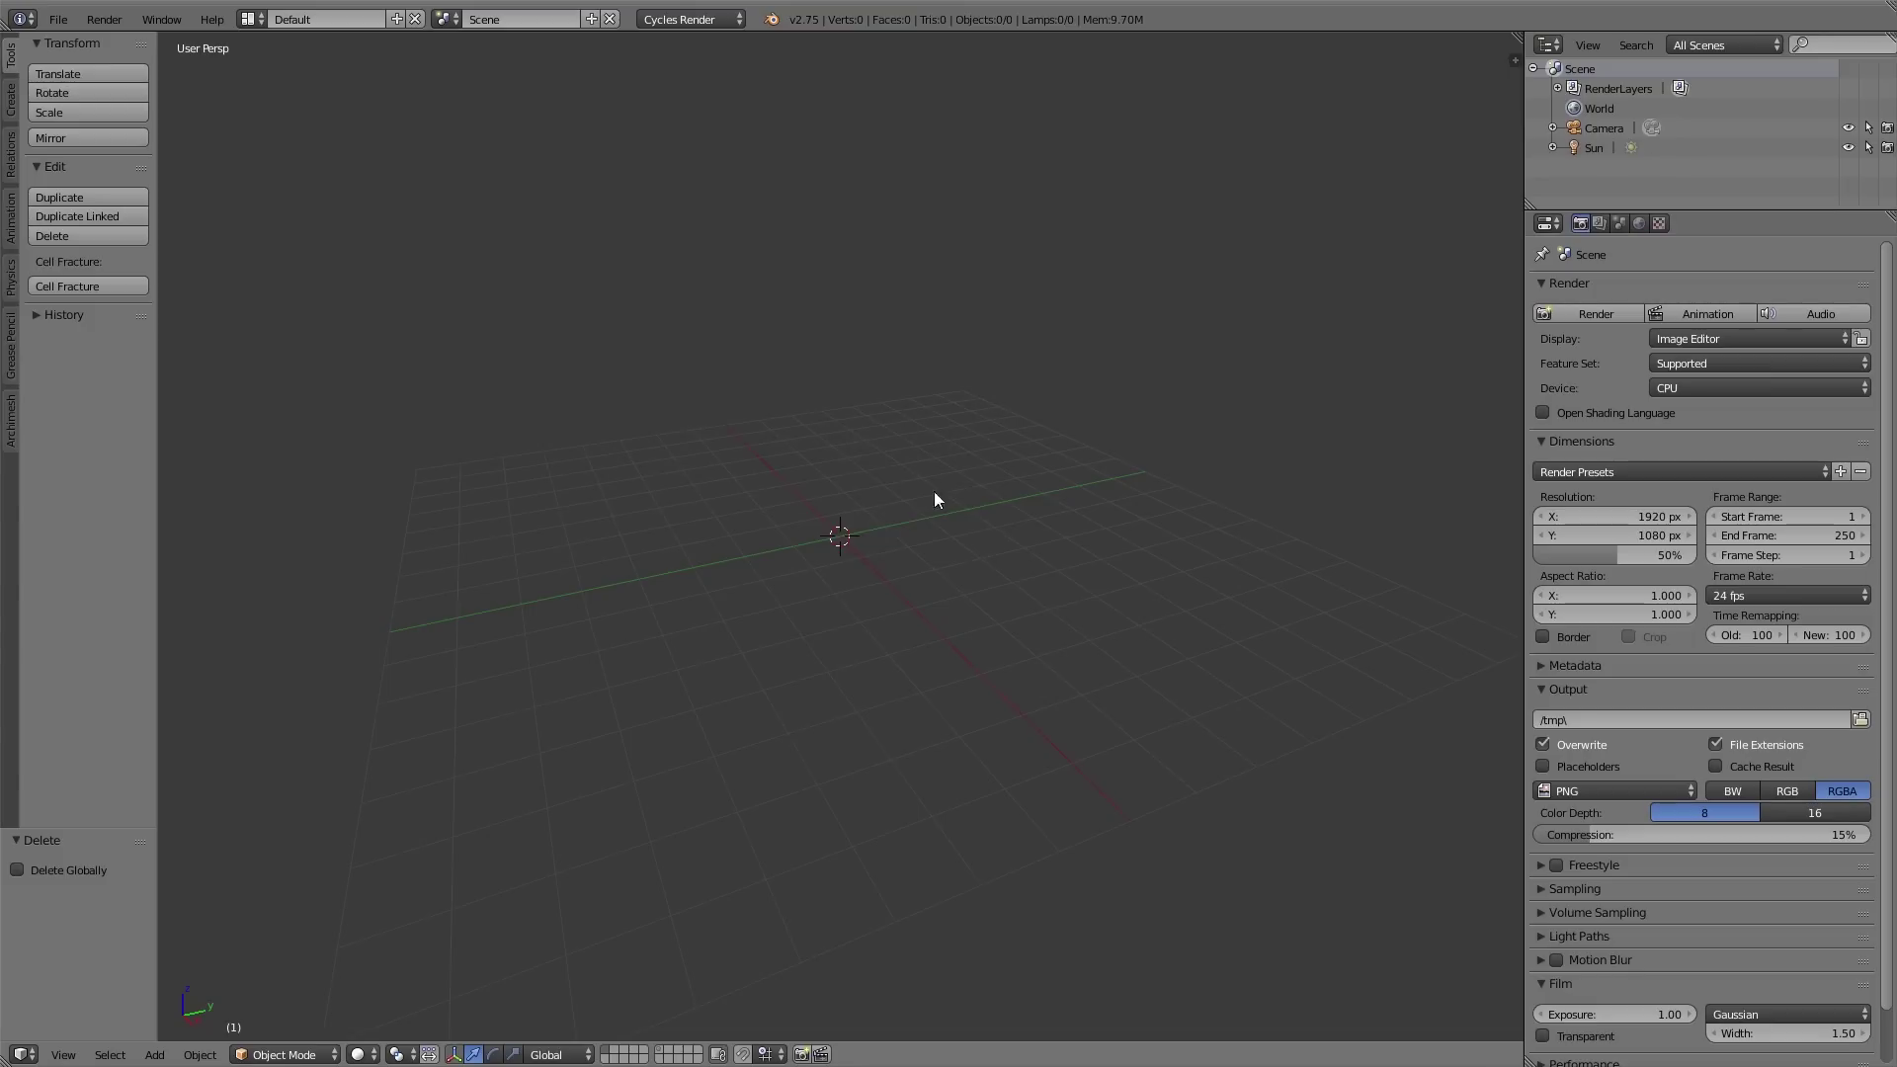
Step: Add an icosphere and turn on Proportional Editing in Edit Mode
{"action": "key", "text": "shift+a"}
{"action": "left_click", "coordinate": [998, 533]}
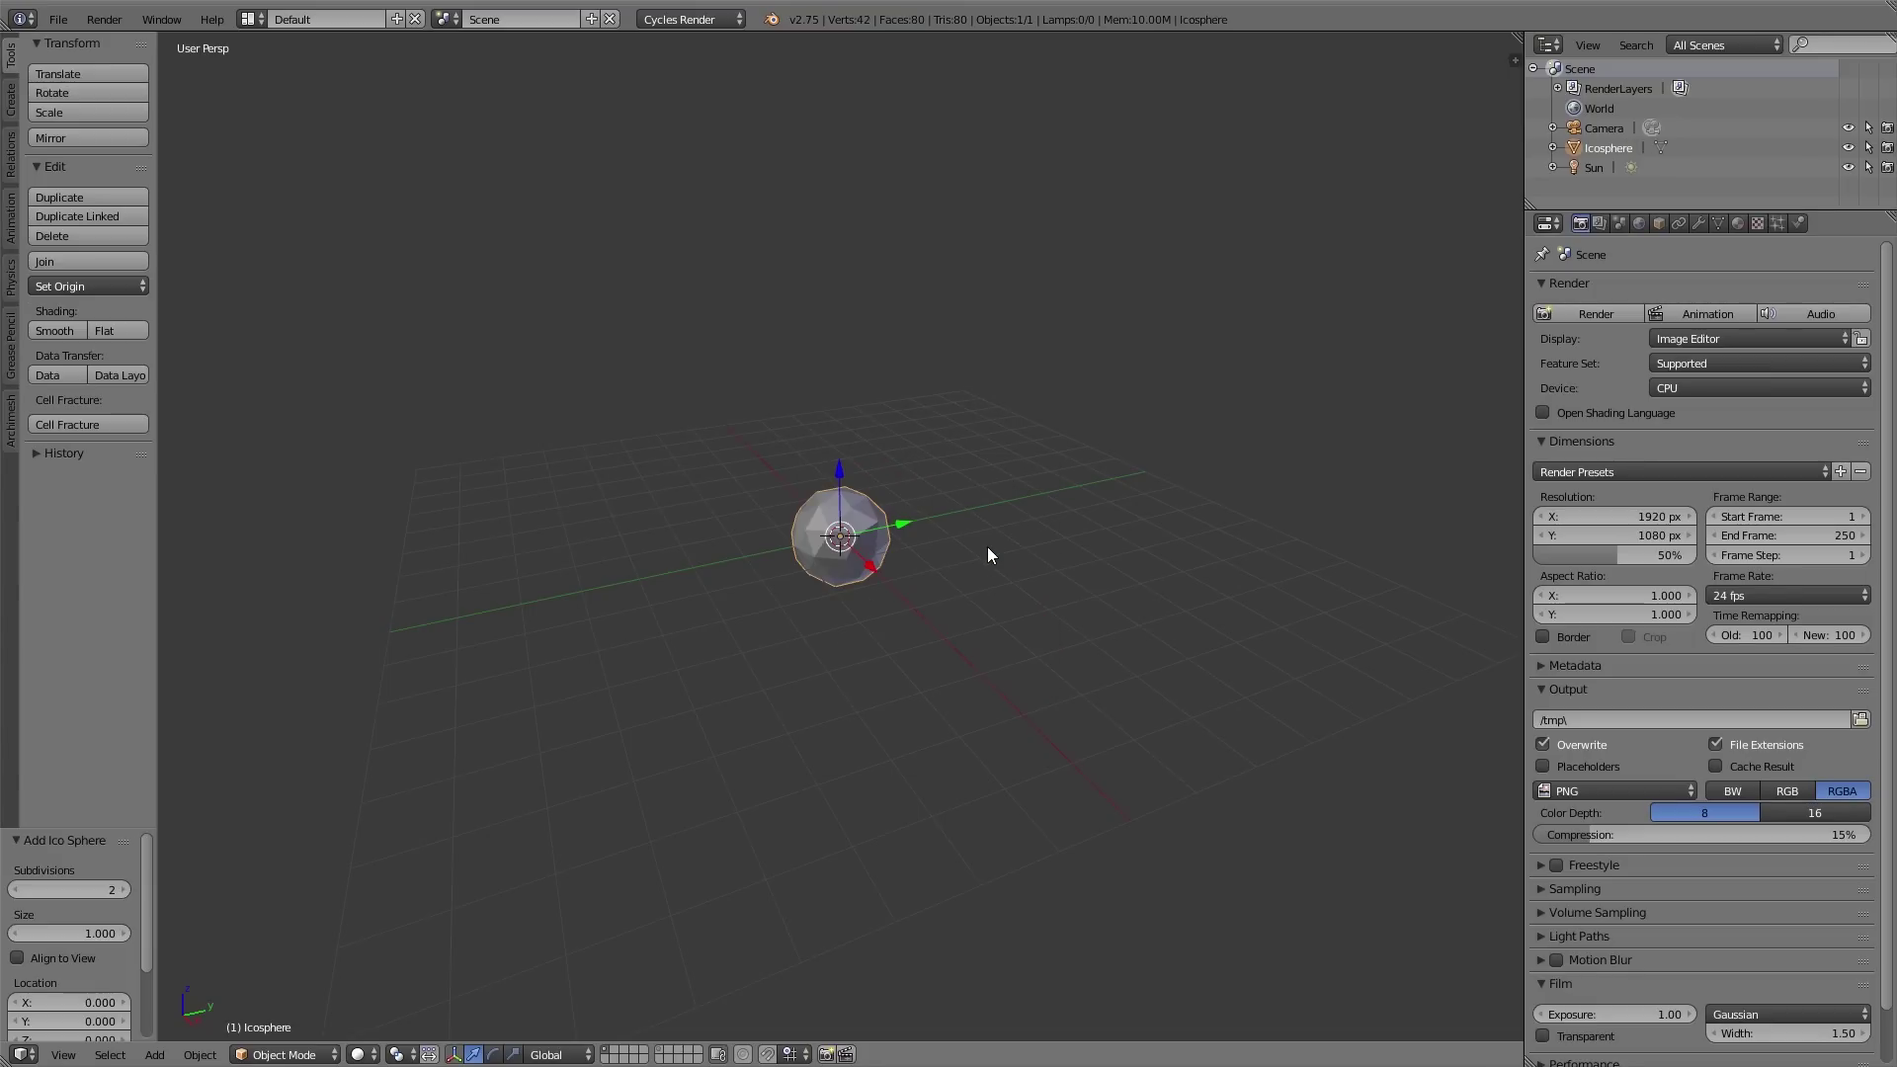
{"action": "key", "text": "Tab"}
{"action": "left_click", "coordinate": [667, 1054]}
{"action": "left_click", "coordinate": [705, 983]}
Step: Pull several vertices with soft falloff, moving a bottom vertex along Z for a flat base
{"action": "right_click_drag", "start_coordinate": [873, 478], "coordinate": [805, 538]}
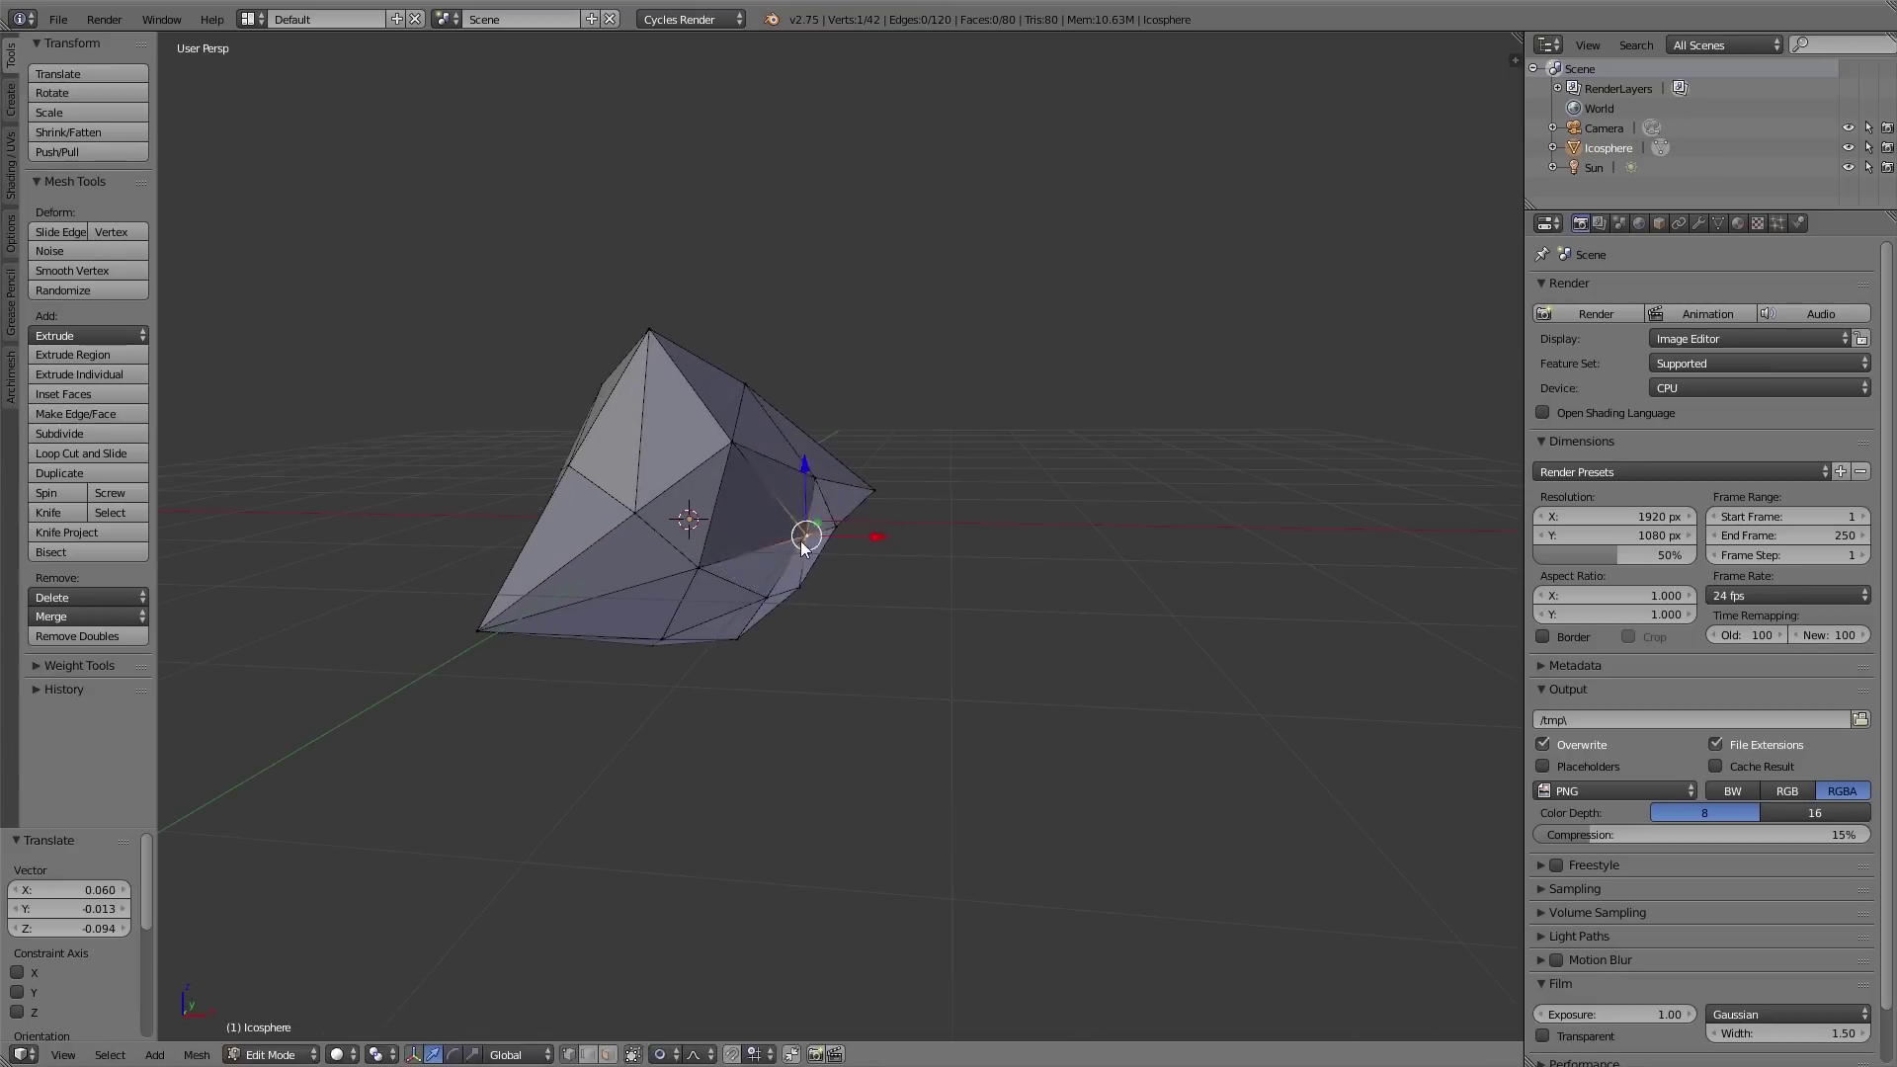
{"action": "middle_click_drag", "start_coordinate": [806, 538], "coordinate": [506, 465]}
{"action": "right_click_drag", "start_coordinate": [506, 471], "coordinate": [732, 626]}
{"action": "key", "text": "KP_3"}
{"action": "scroll", "coordinate": [732, 627], "scroll_direction": "down", "scroll_amount": 2}
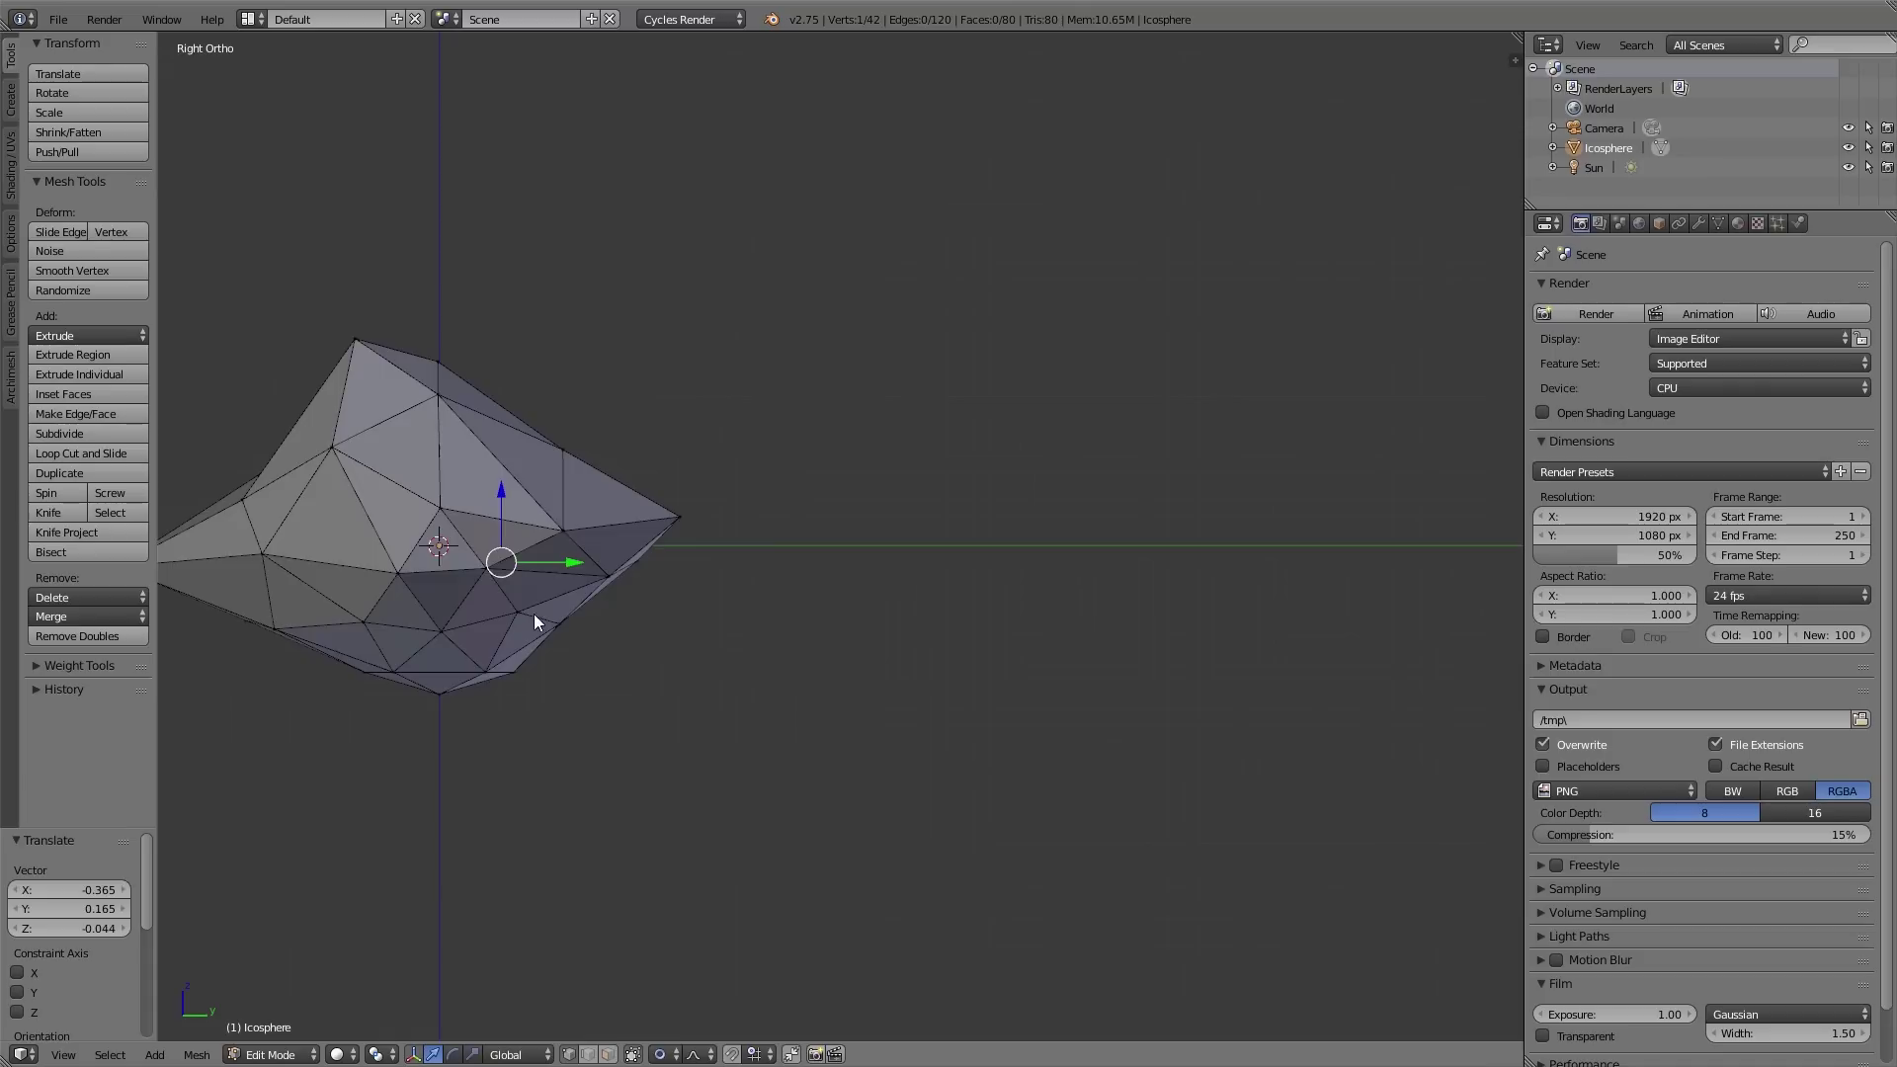
{"action": "right_click_drag", "start_coordinate": [648, 996], "coordinate": [933, 761]}
{"action": "key", "text": "z"}
{"action": "middle_click_drag", "start_coordinate": [933, 761], "coordinate": [697, 646]}
Step: Bring the lumpy icosphere back to Object Mode
{"action": "key", "text": "Tab"}
{"action": "left_click", "coordinate": [649, 488]}
{"action": "key", "text": "ctrl+z"}
{"action": "key", "text": "Tab"}
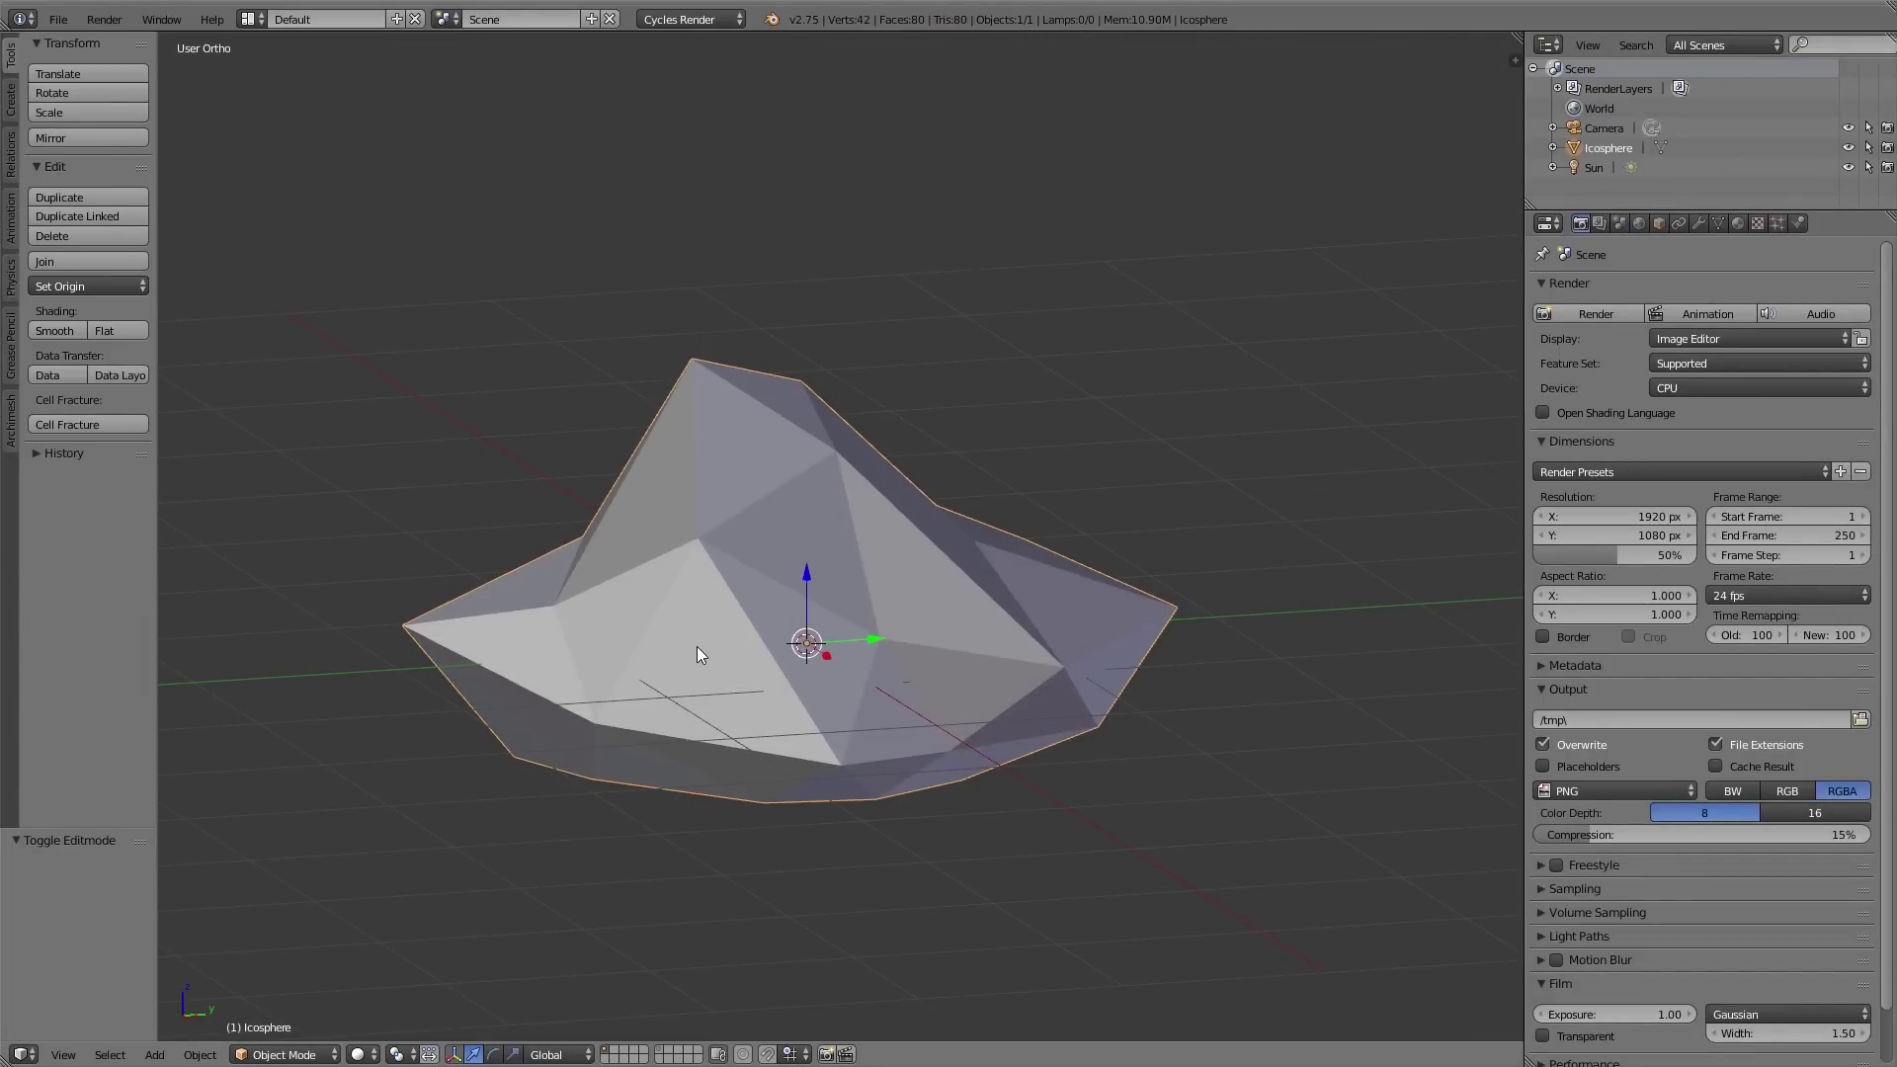
Step: Add a Bevel modifier to the icosphere rock and reduce its width
{"action": "left_click", "coordinate": [1699, 225]}
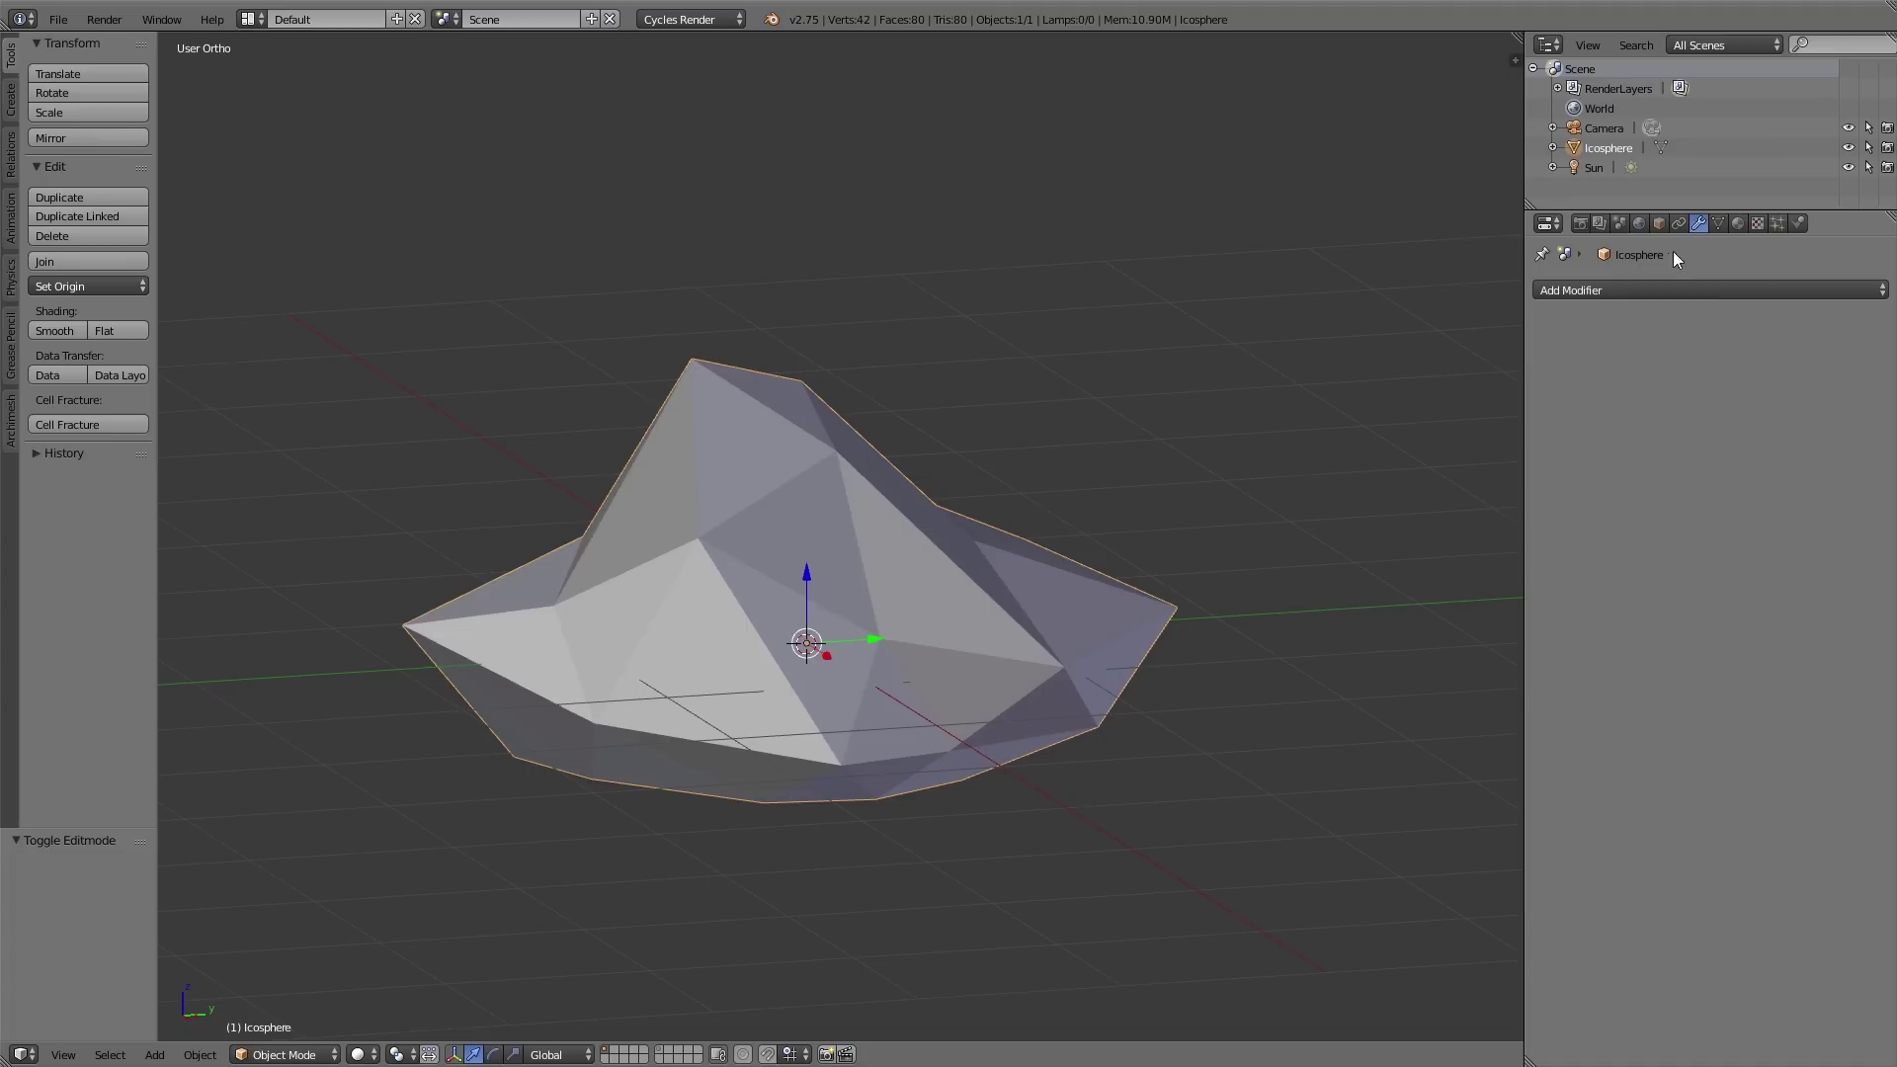
{"action": "left_click", "coordinate": [1639, 292]}
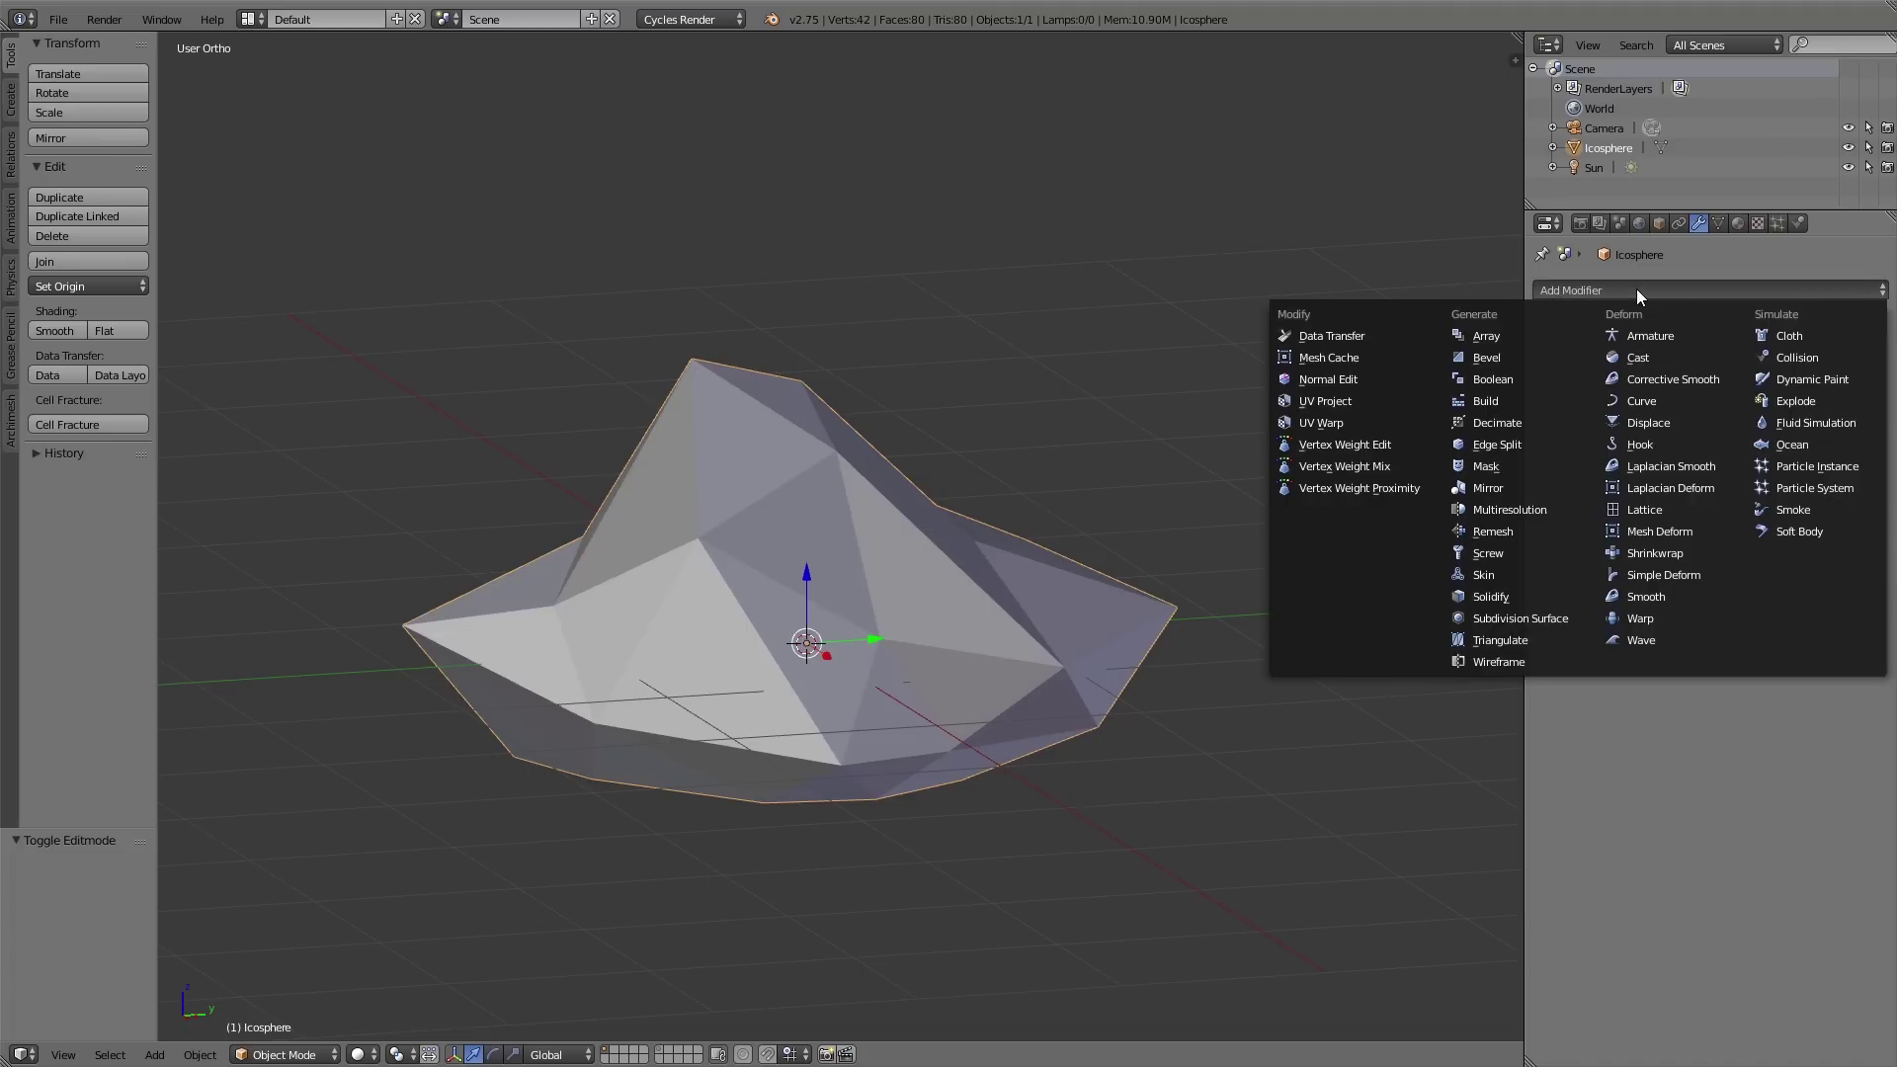
{"action": "left_click", "coordinate": [1591, 360]}
{"action": "scroll", "coordinate": [863, 655], "scroll_direction": "up", "scroll_amount": 2}
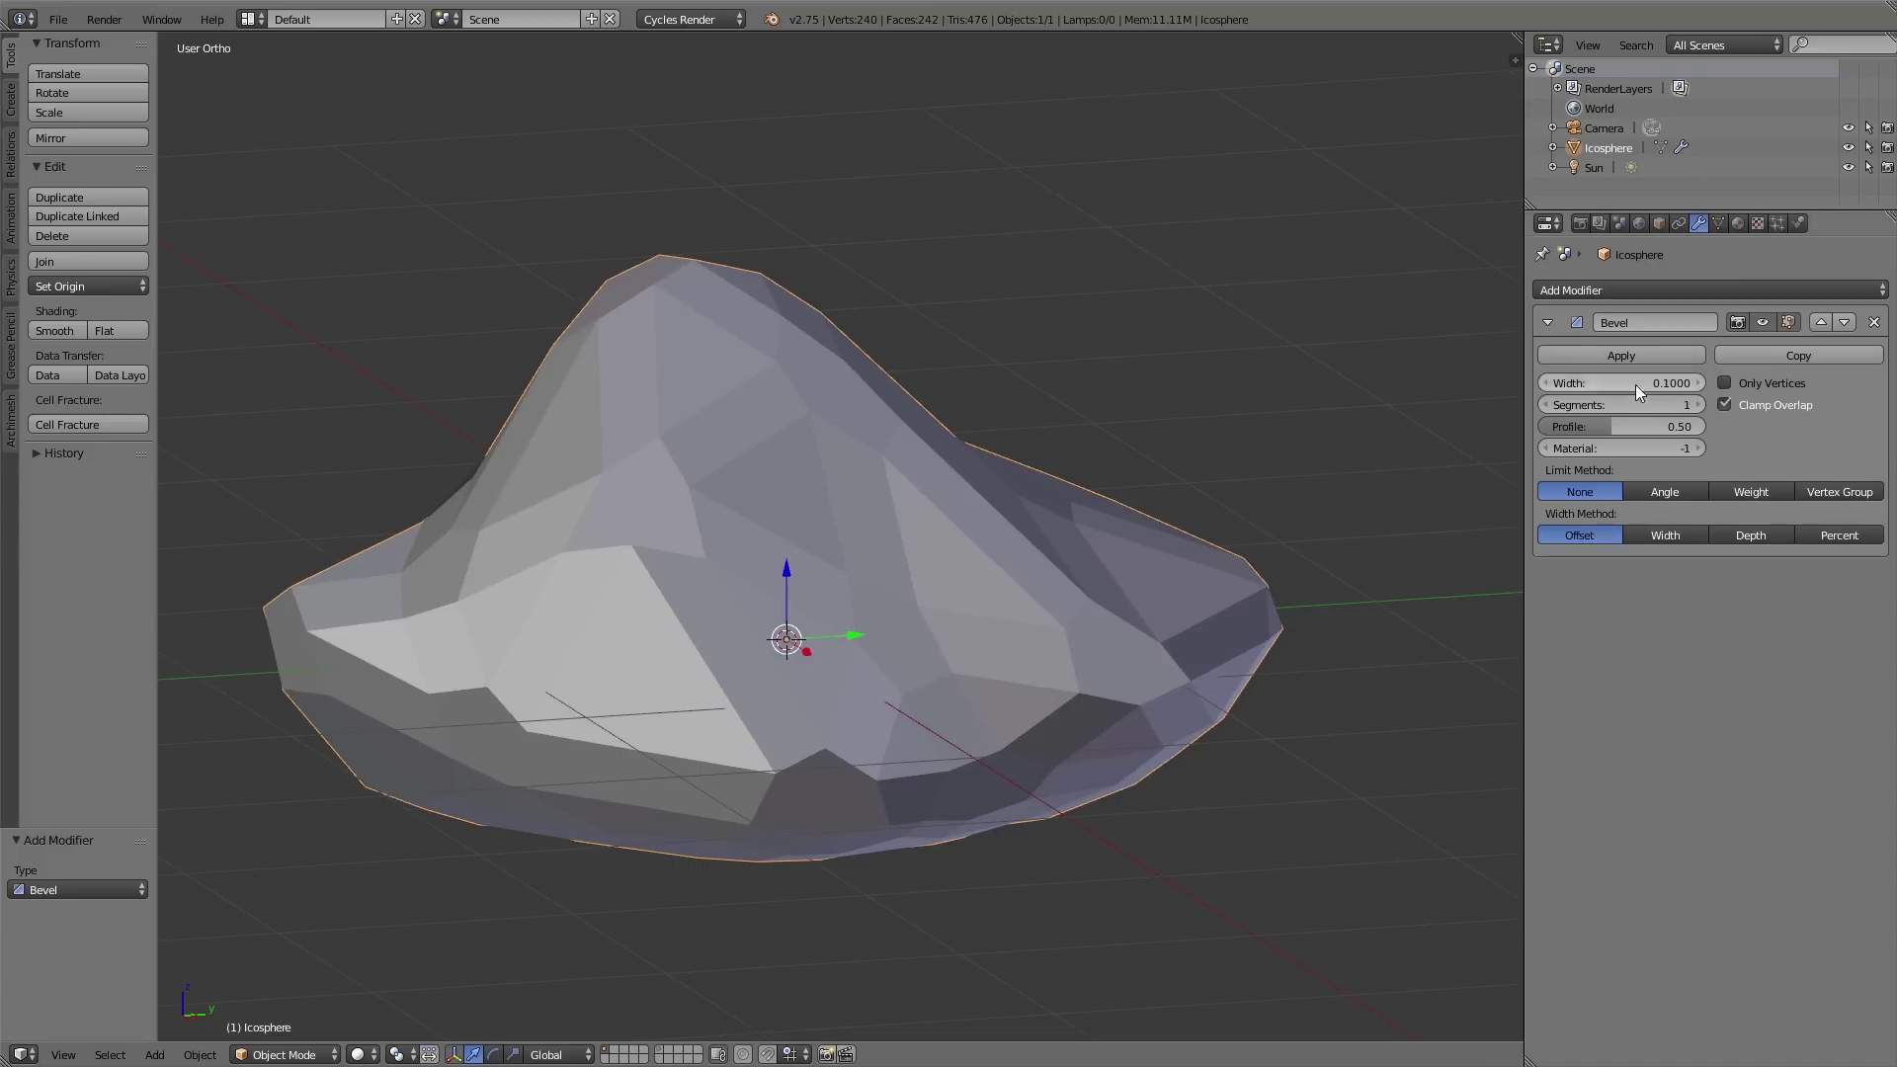
{"action": "left_click_drag", "start_coordinate": [1634, 383], "coordinate": [1557, 407]}
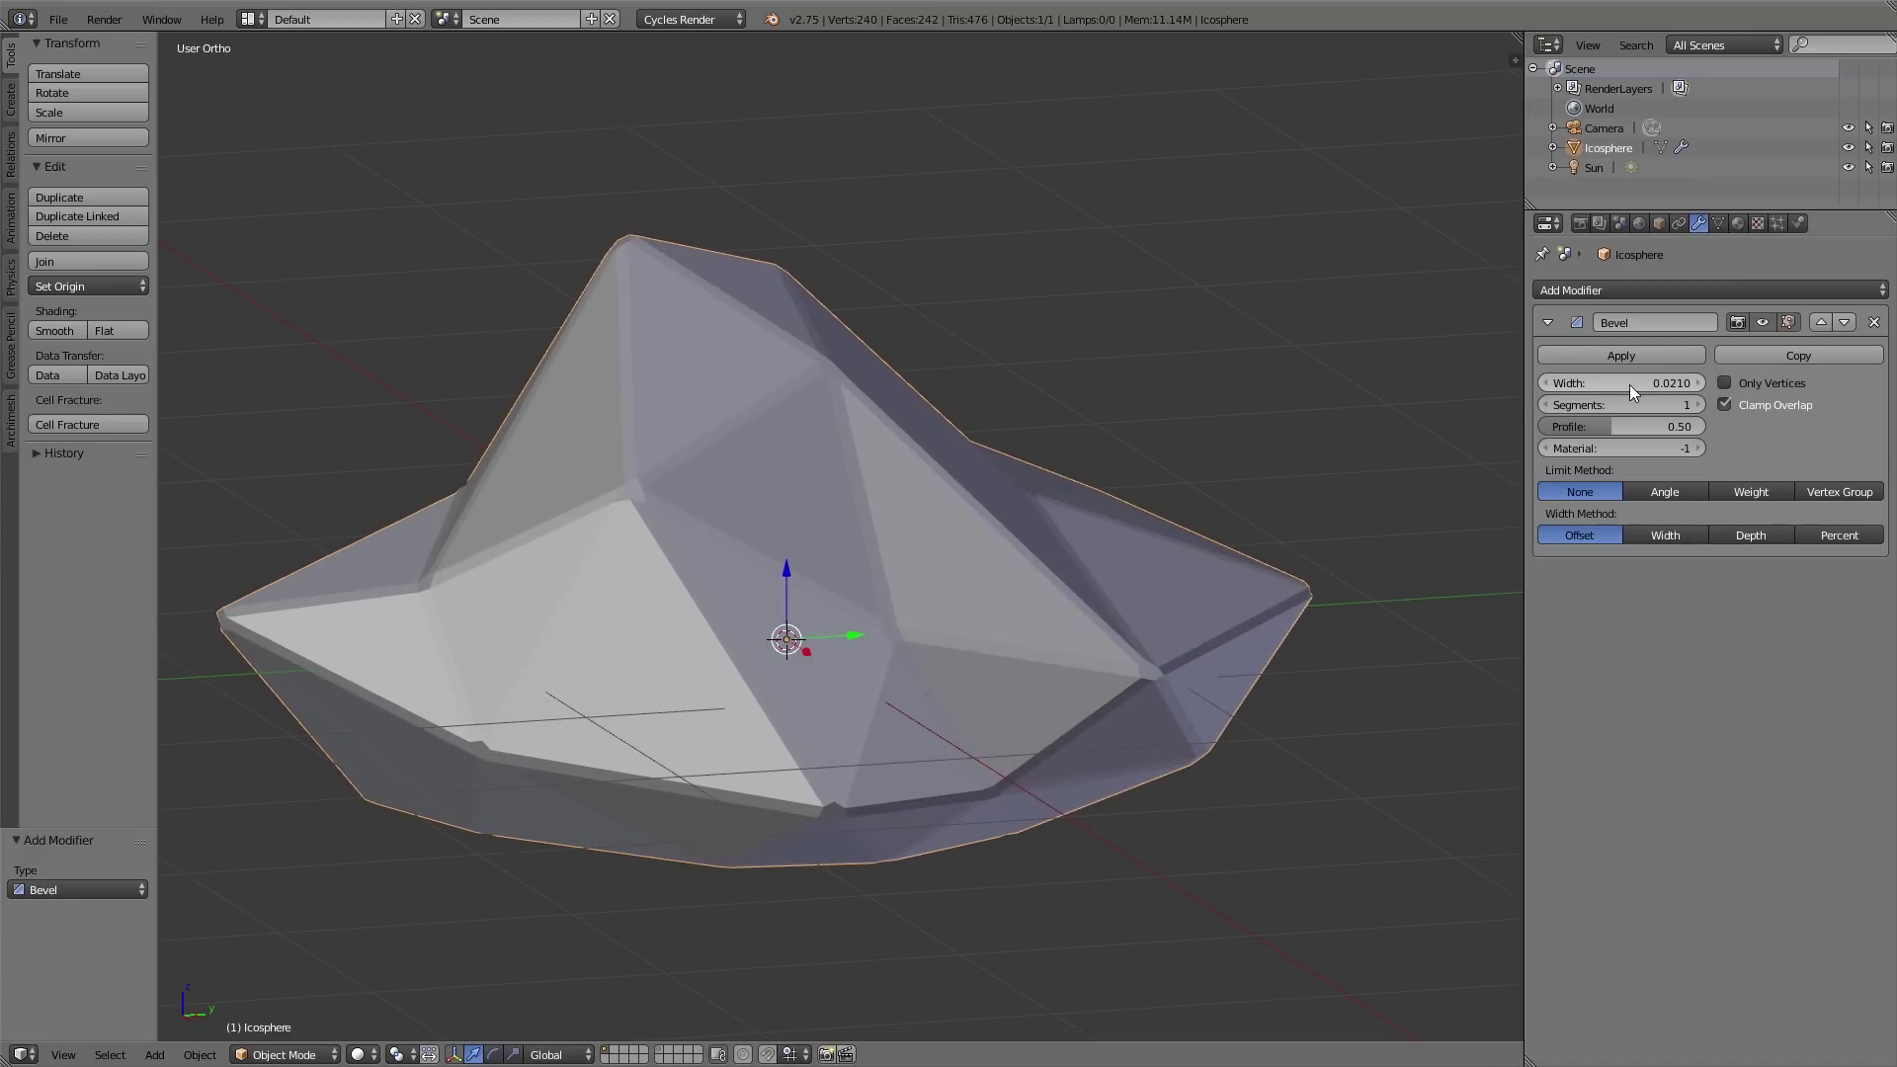
Step: Limit the bevel by Angle at 33°, set width 0.0430, and shade the rock smooth
{"action": "left_click", "coordinate": [1679, 494]}
{"action": "mouse_move", "coordinate": [1642, 511]}
{"action": "left_mouse_down"}
{"action": "mouse_move", "coordinate": [1609, 506]}
{"action": "mouse_move", "coordinate": [1694, 520]}
{"action": "mouse_move", "coordinate": [1662, 518]}
{"action": "left_mouse_up"}
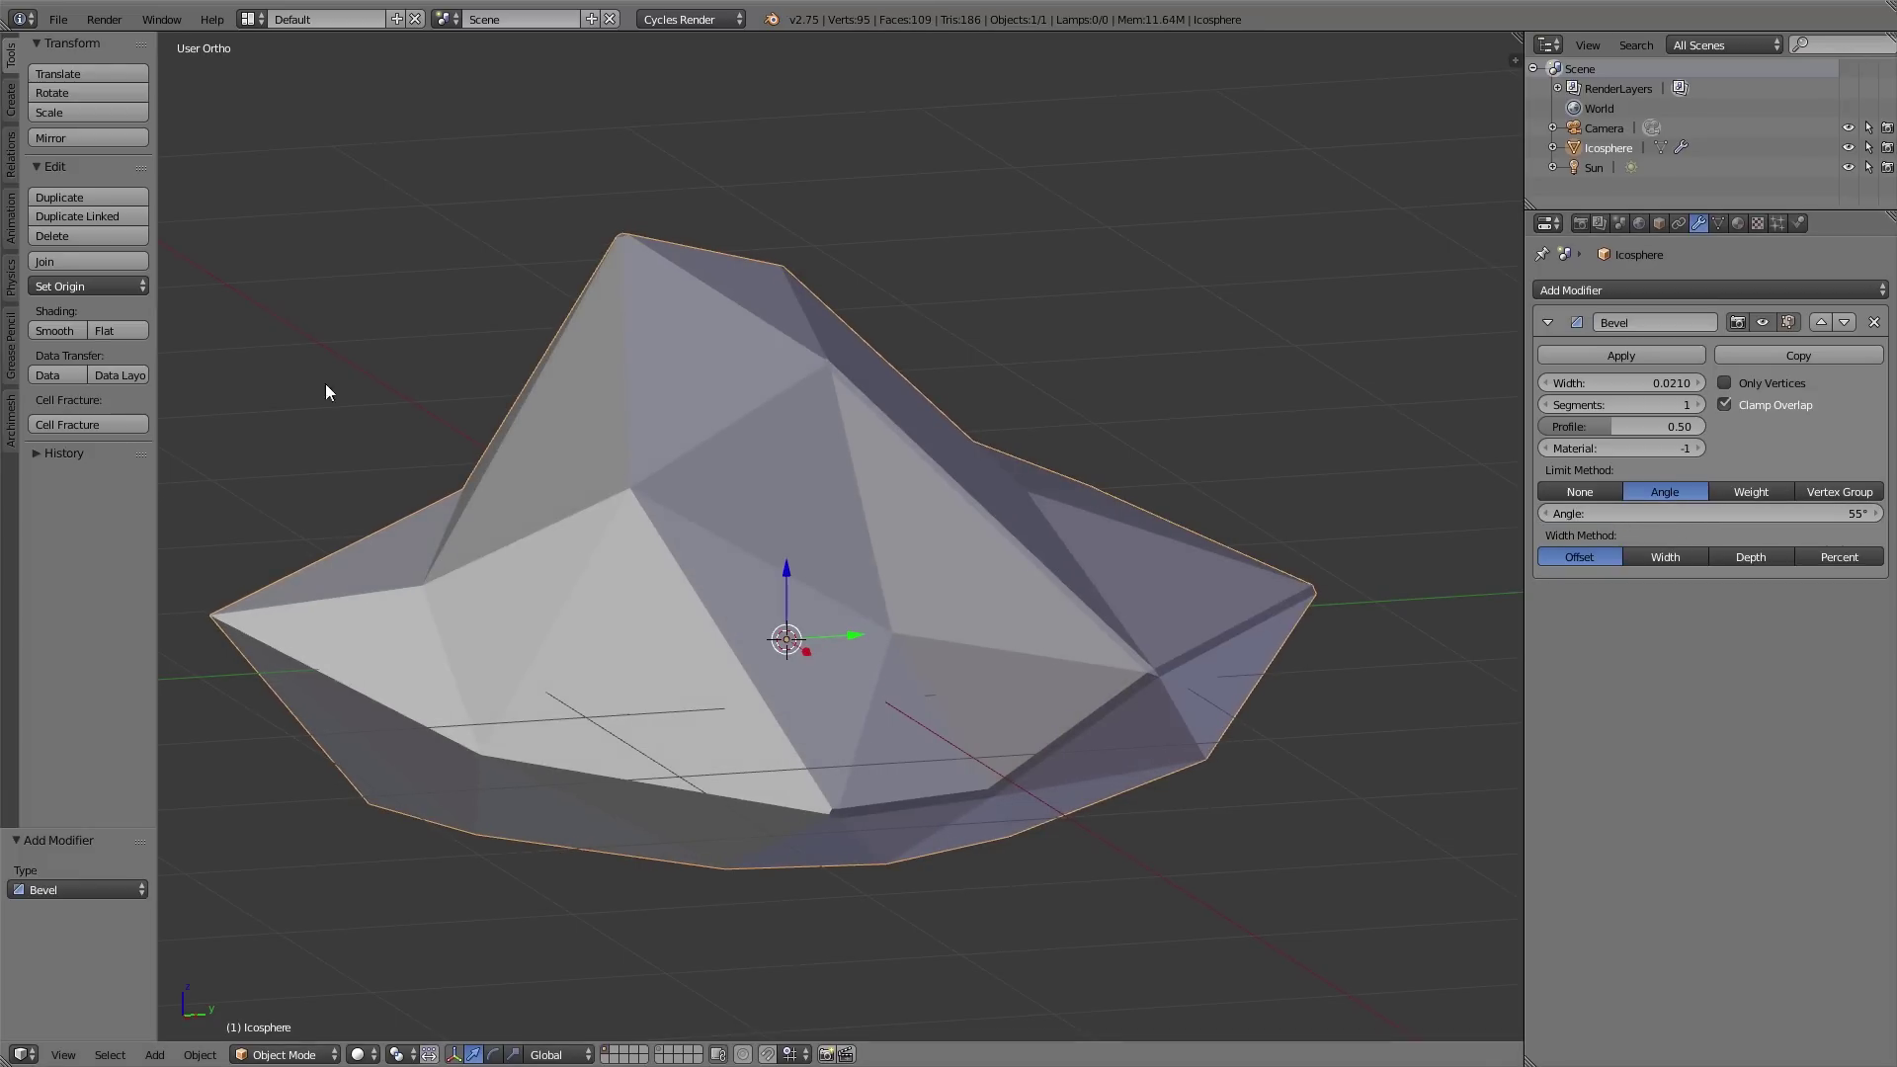
{"action": "left_click", "coordinate": [64, 328]}
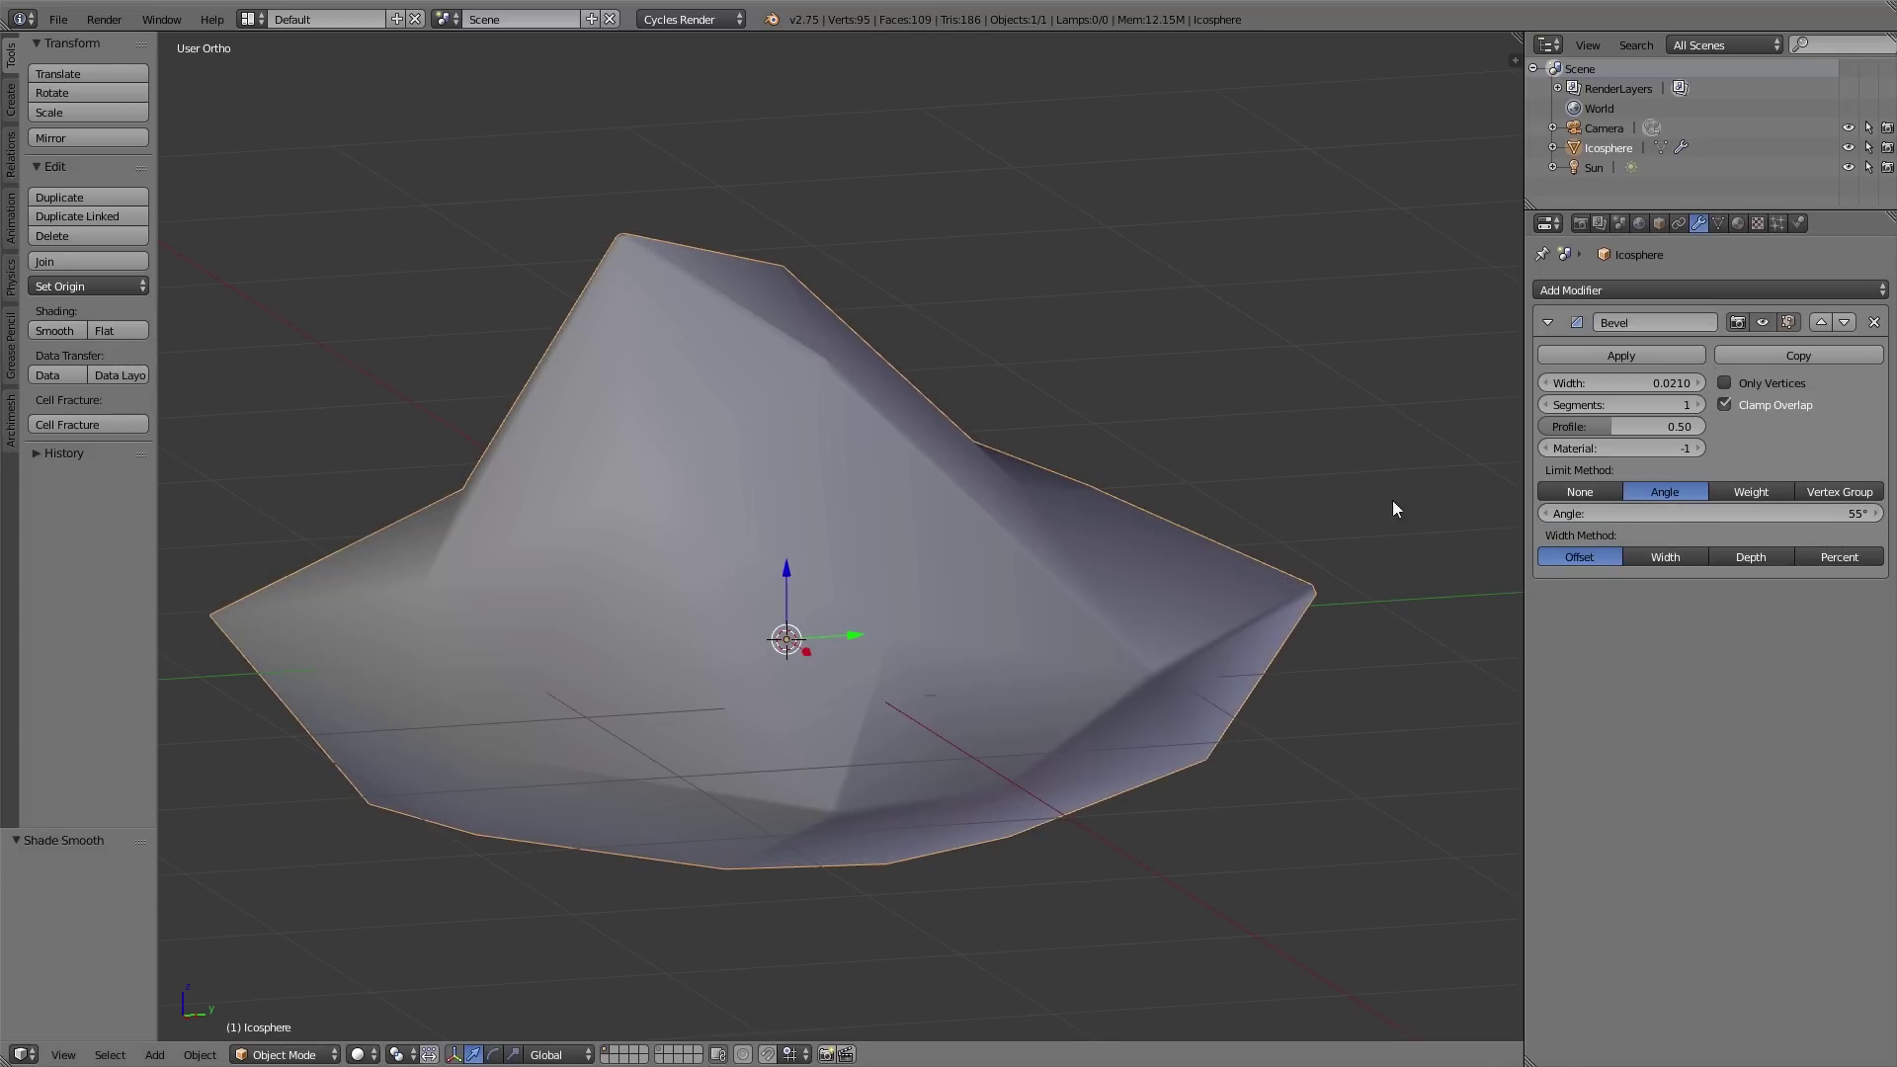
{"action": "left_click_drag", "start_coordinate": [1646, 382], "coordinate": [1646, 382]}
{"action": "mouse_move", "coordinate": [1757, 512]}
{"action": "left_mouse_down"}
{"action": "mouse_move", "coordinate": [1718, 508]}
{"action": "mouse_move", "coordinate": [1781, 519]}
{"action": "mouse_move", "coordinate": [1723, 524]}
{"action": "left_mouse_up"}
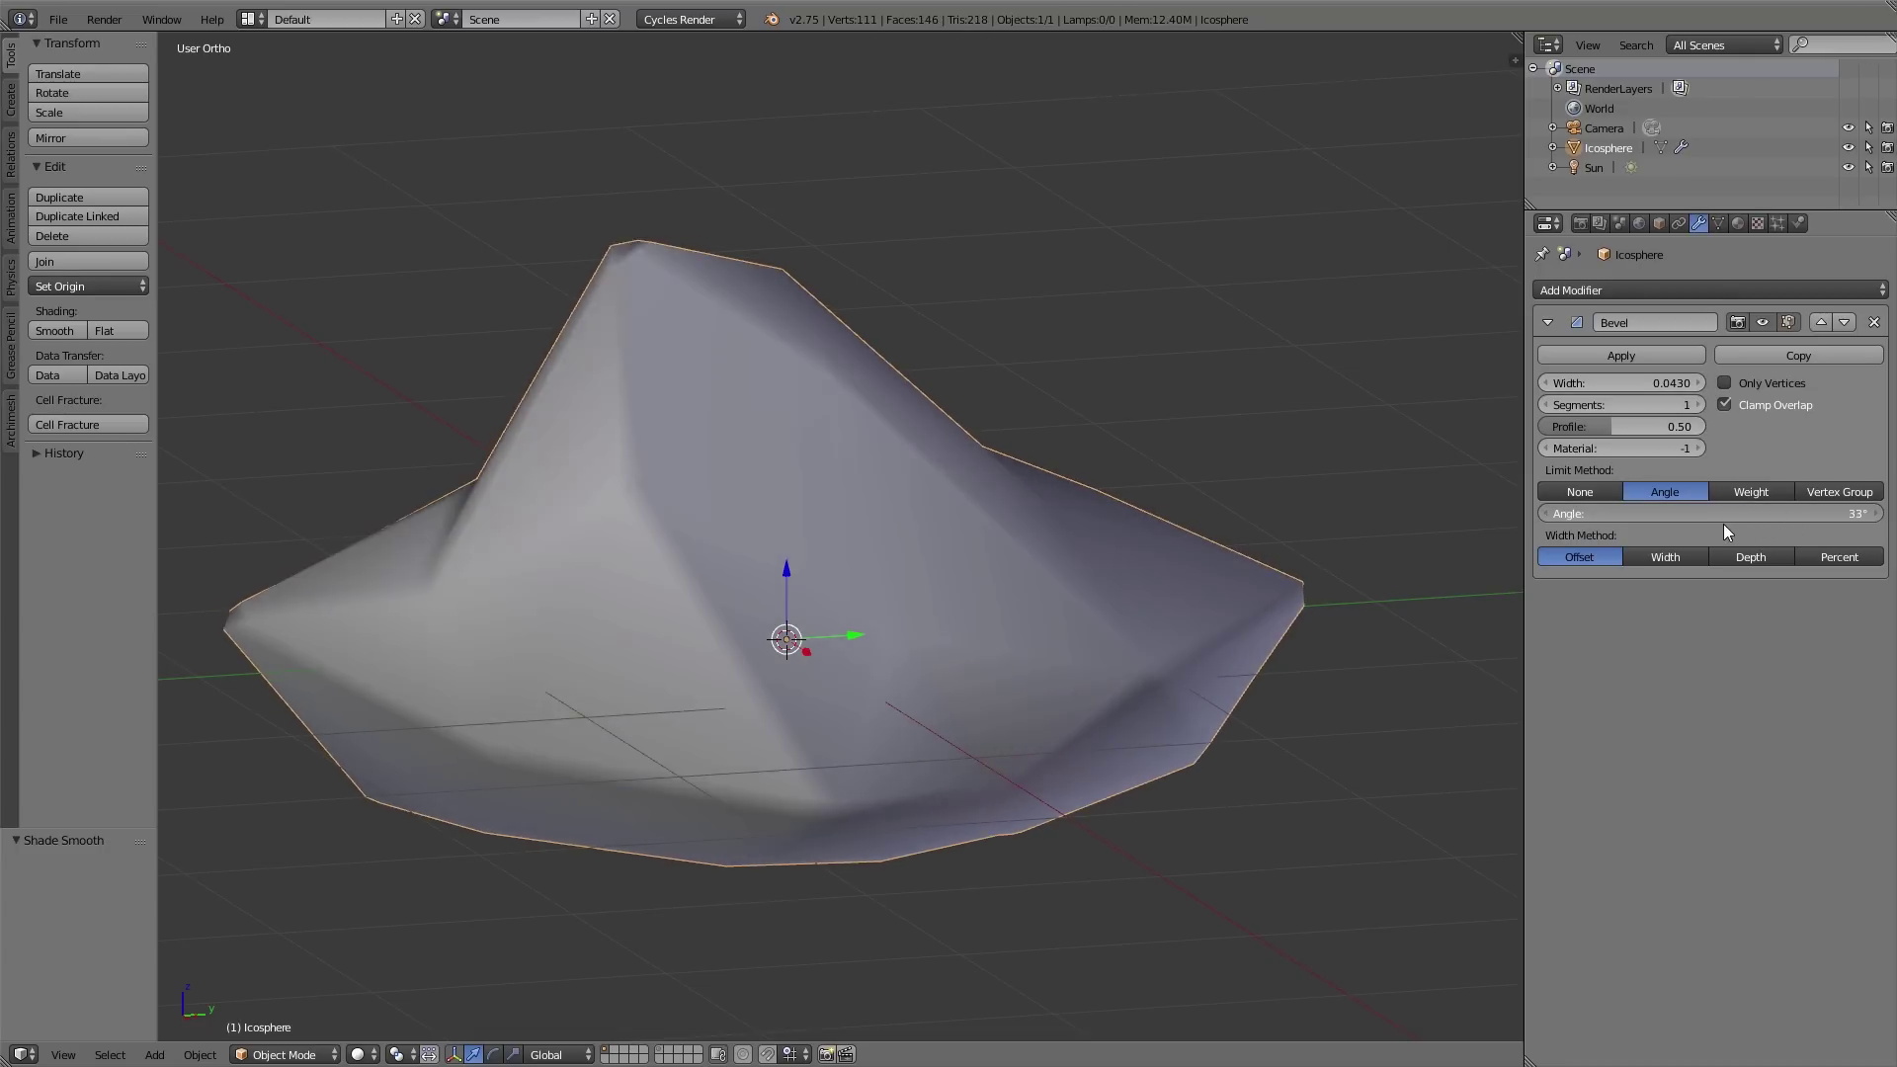
Step: Add a Subdivision Surface modifier with View and Render levels both set to 5
{"action": "left_click", "coordinate": [1548, 320]}
{"action": "left_click", "coordinate": [1578, 296]}
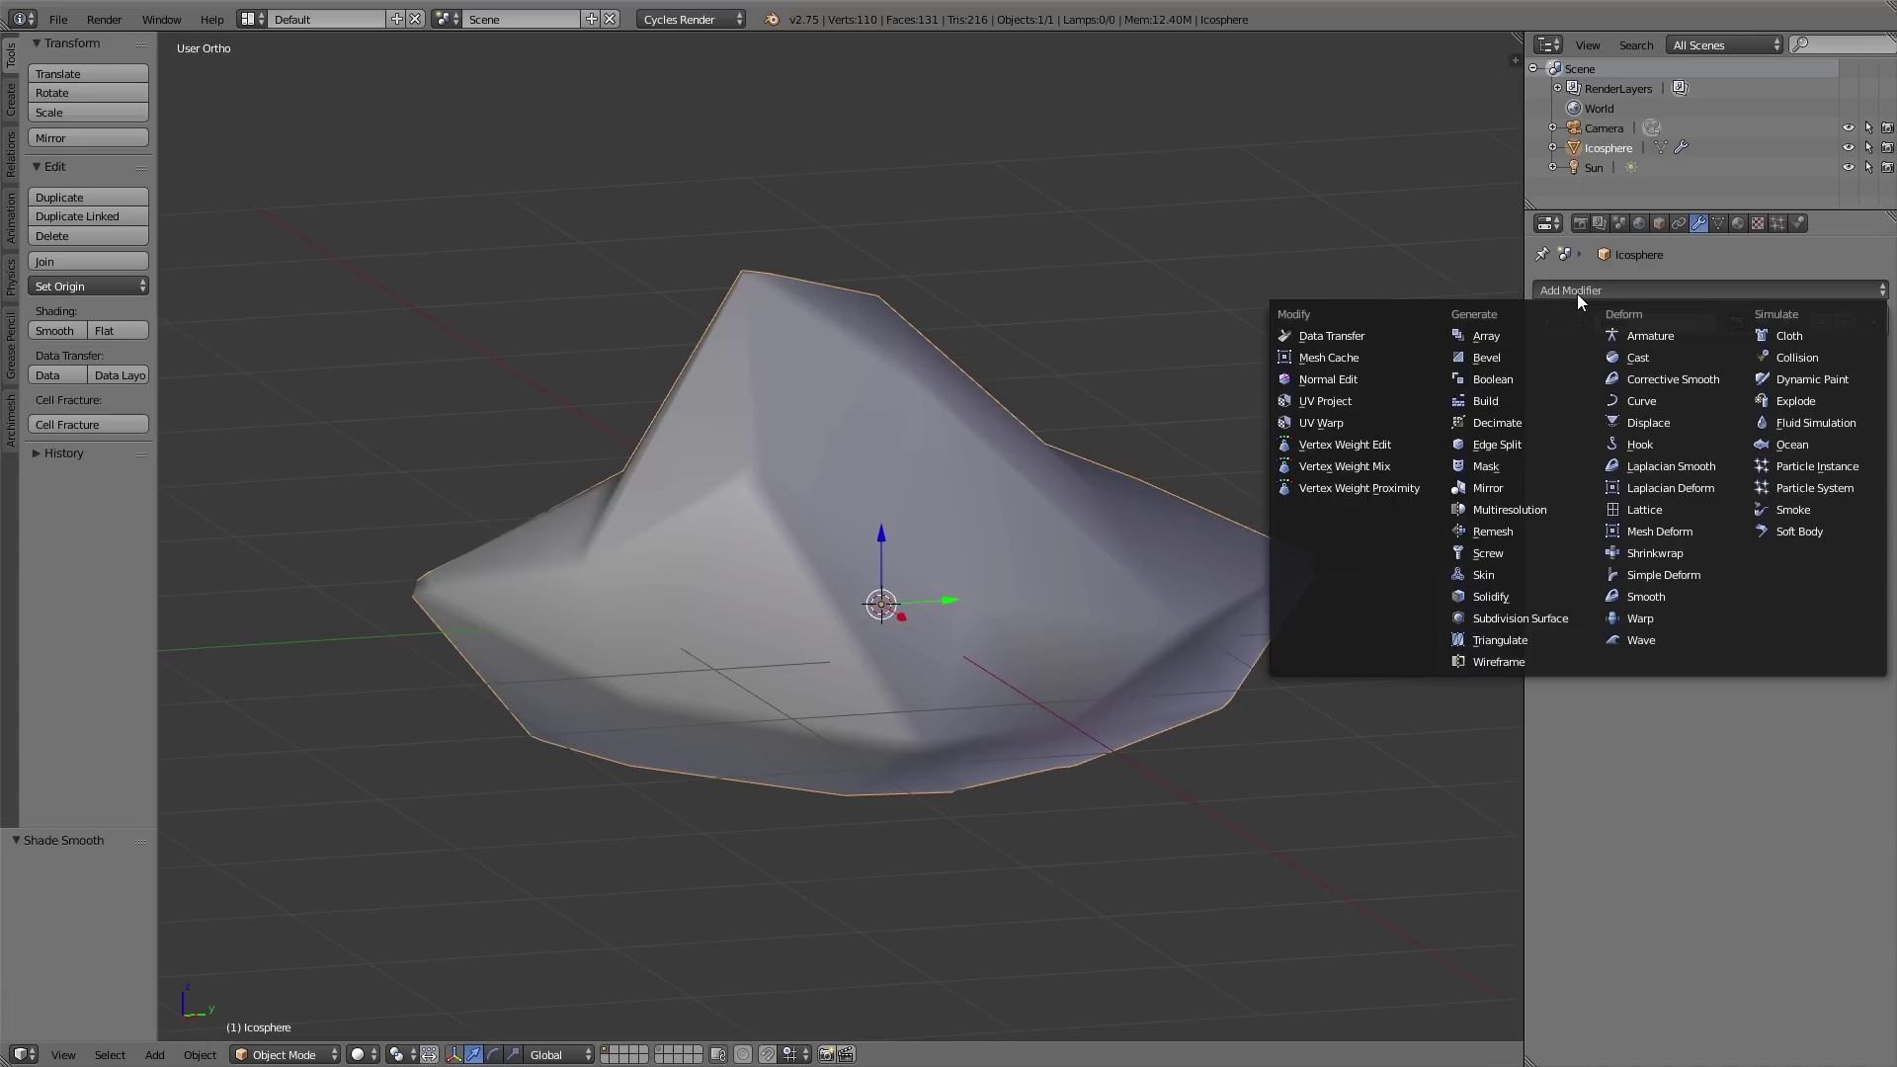
{"action": "left_click", "coordinate": [1539, 616]}
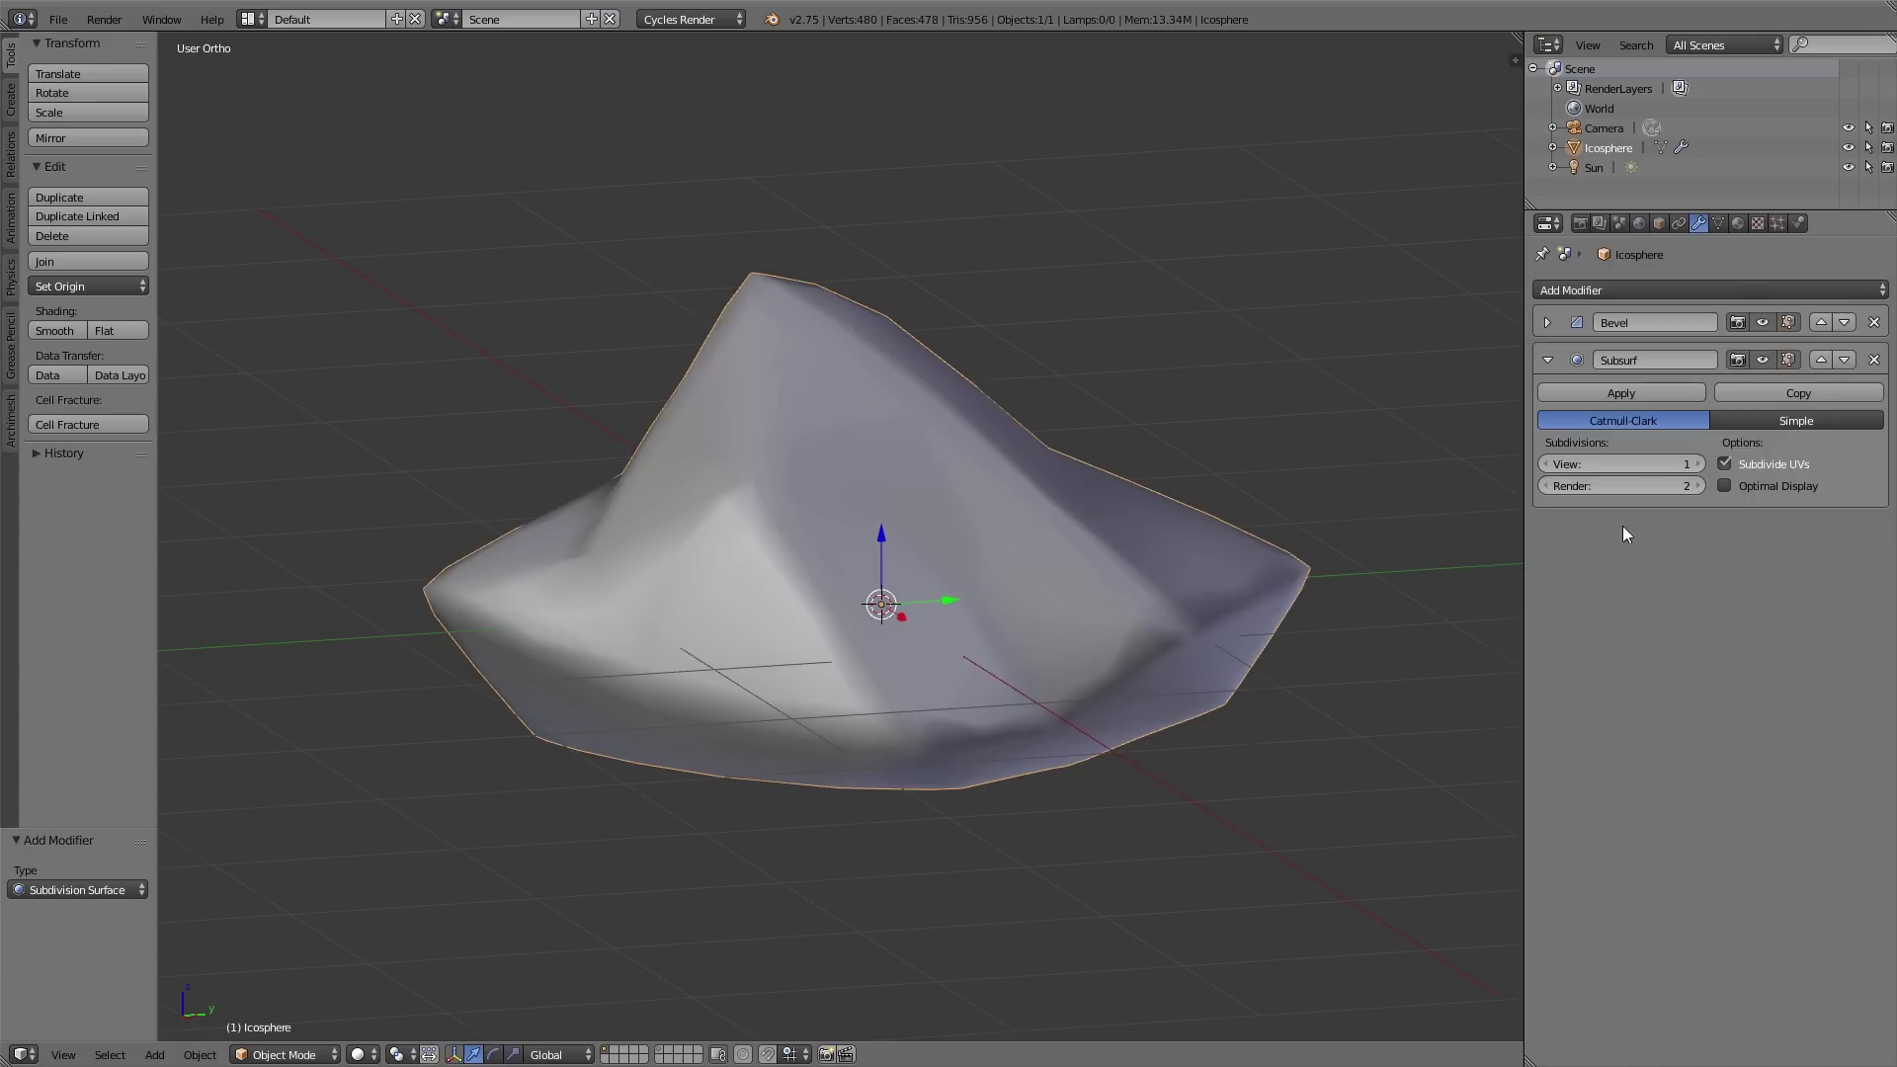
{"action": "left_click", "coordinate": [1640, 482]}
{"action": "type", "text": "5"}
{"action": "key", "text": "Return"}
{"action": "left_click", "coordinate": [1639, 460]}
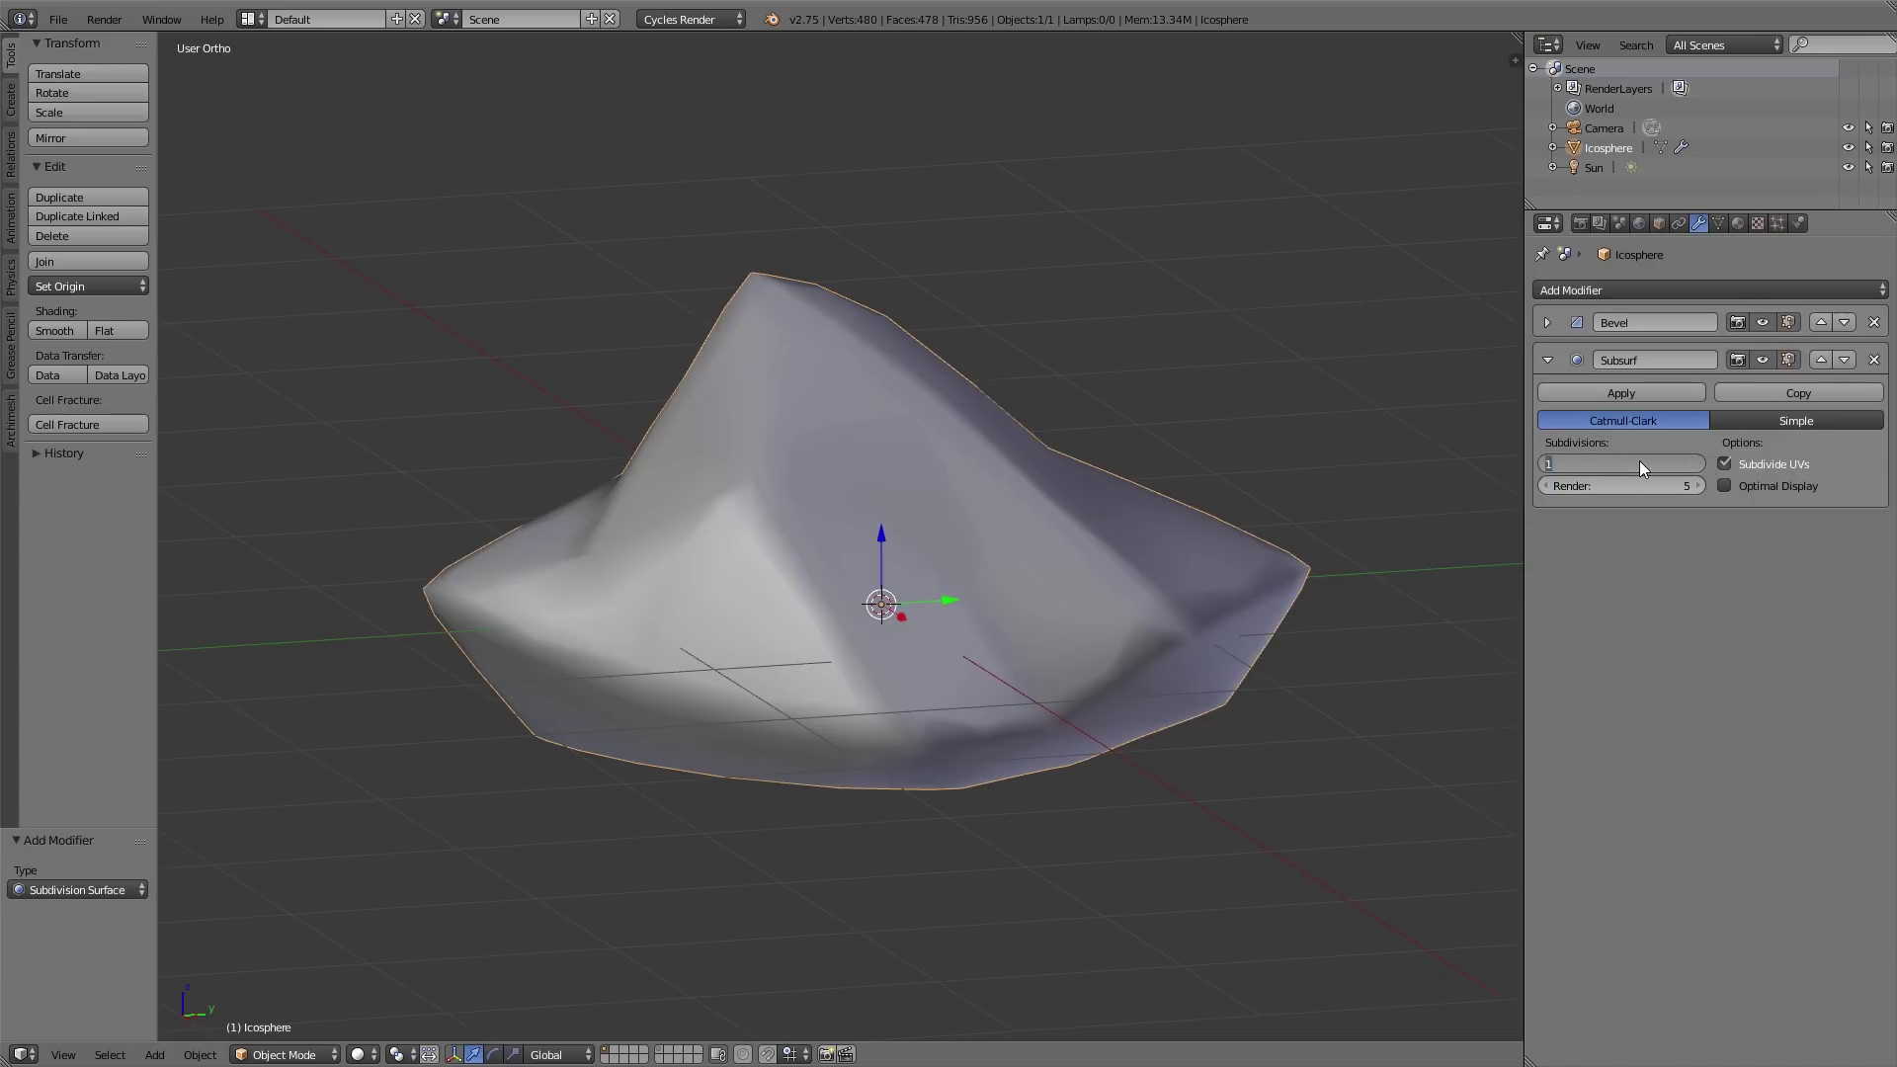
{"action": "type", "text": "5"}
{"action": "key", "text": "Return"}
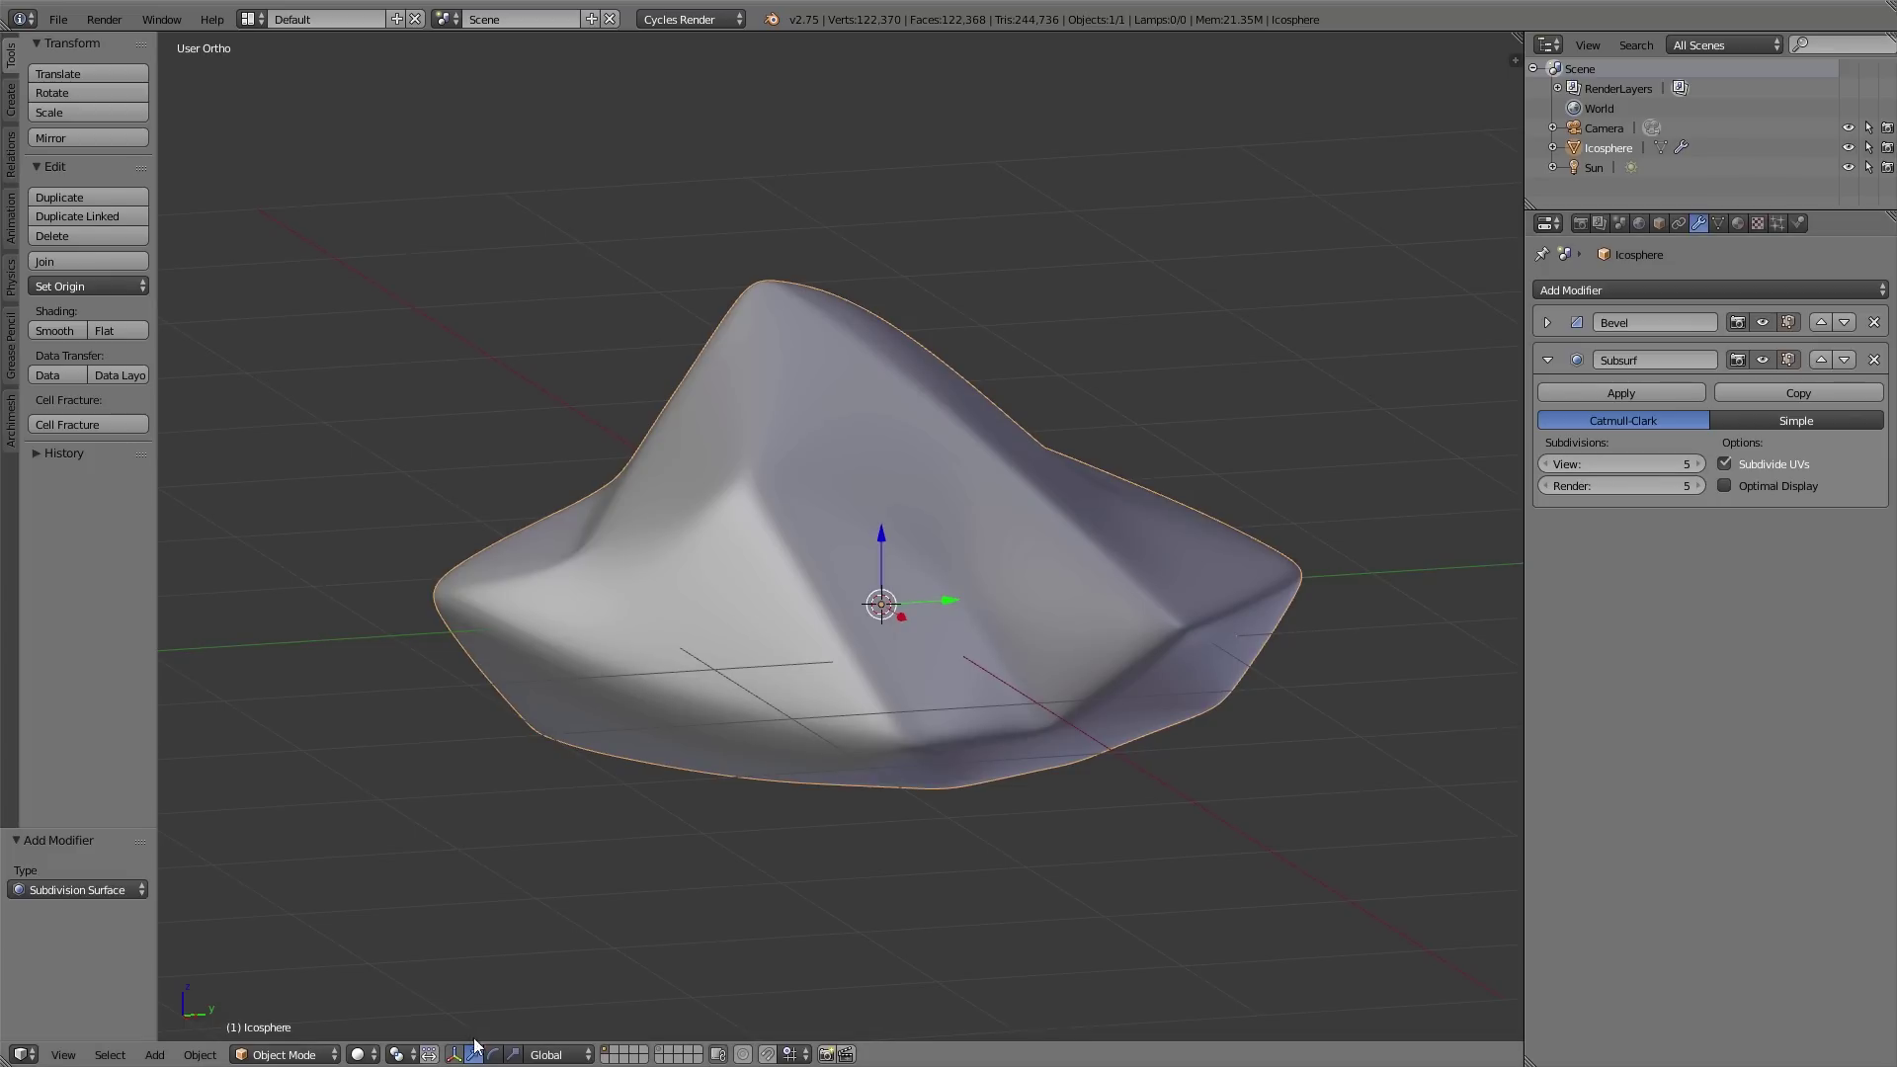
Step: Hide the manipulator and enable viewport Ambient Occlusion and Only Render
{"action": "key", "text": "ctrl+space"}
{"action": "key", "text": "n"}
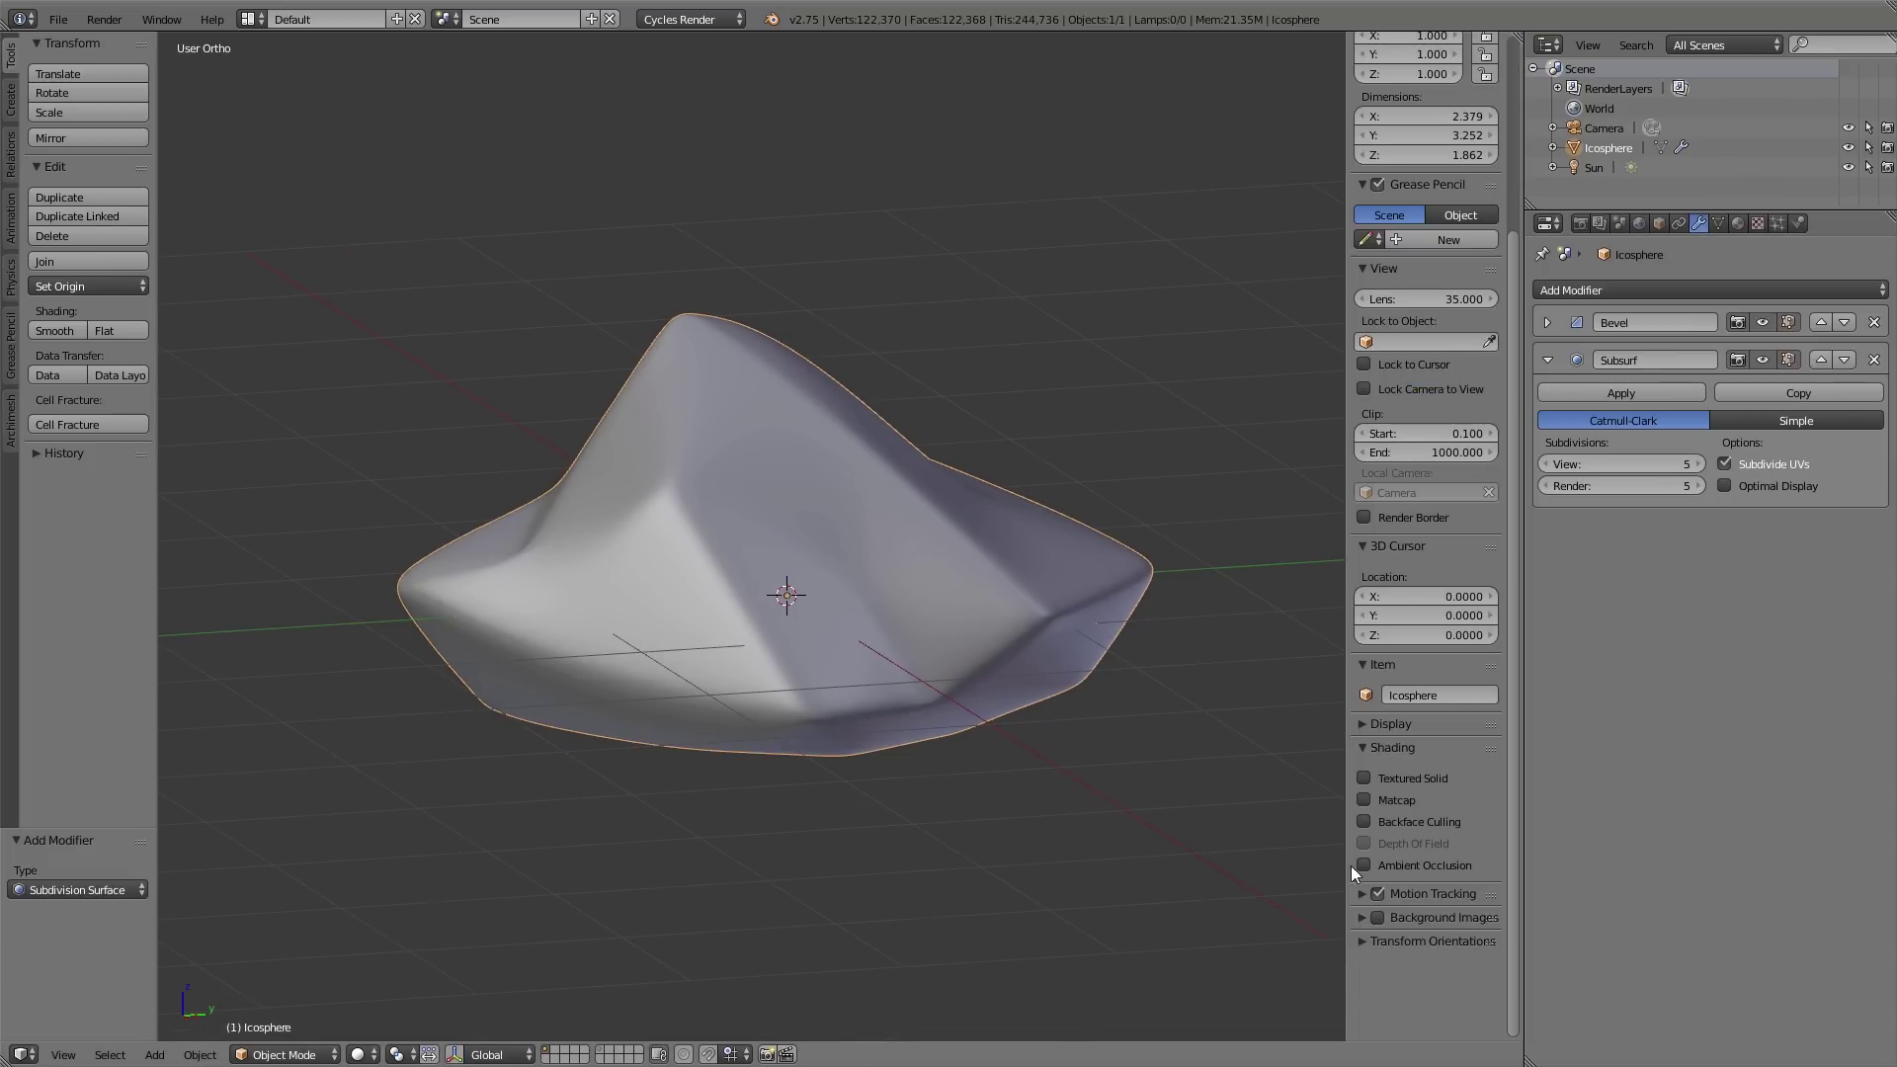
{"action": "left_click", "coordinate": [1354, 868]}
{"action": "key", "text": "n"}
{"action": "key", "text": "n"}
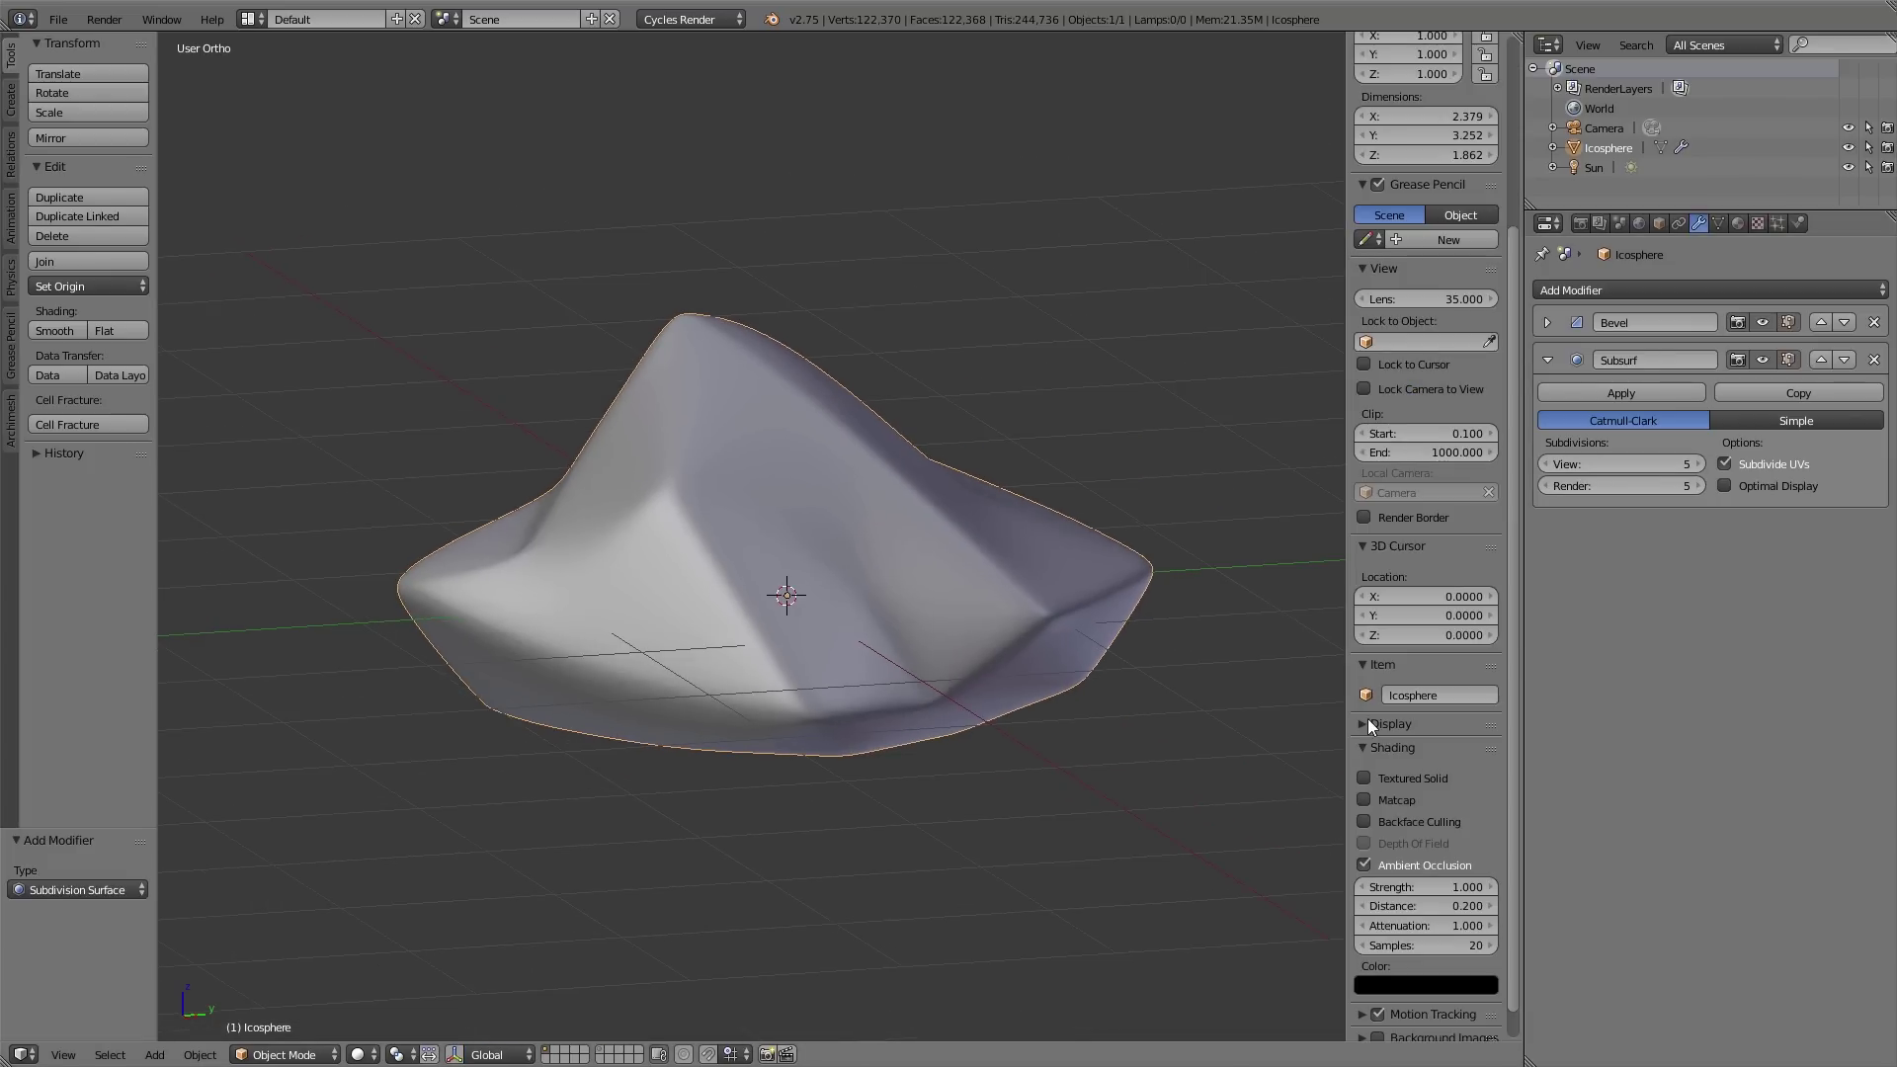
{"action": "left_click", "coordinate": [1331, 743]}
{"action": "key", "text": "n"}
{"action": "scroll", "coordinate": [1113, 518], "scroll_direction": "up", "scroll_amount": 2}
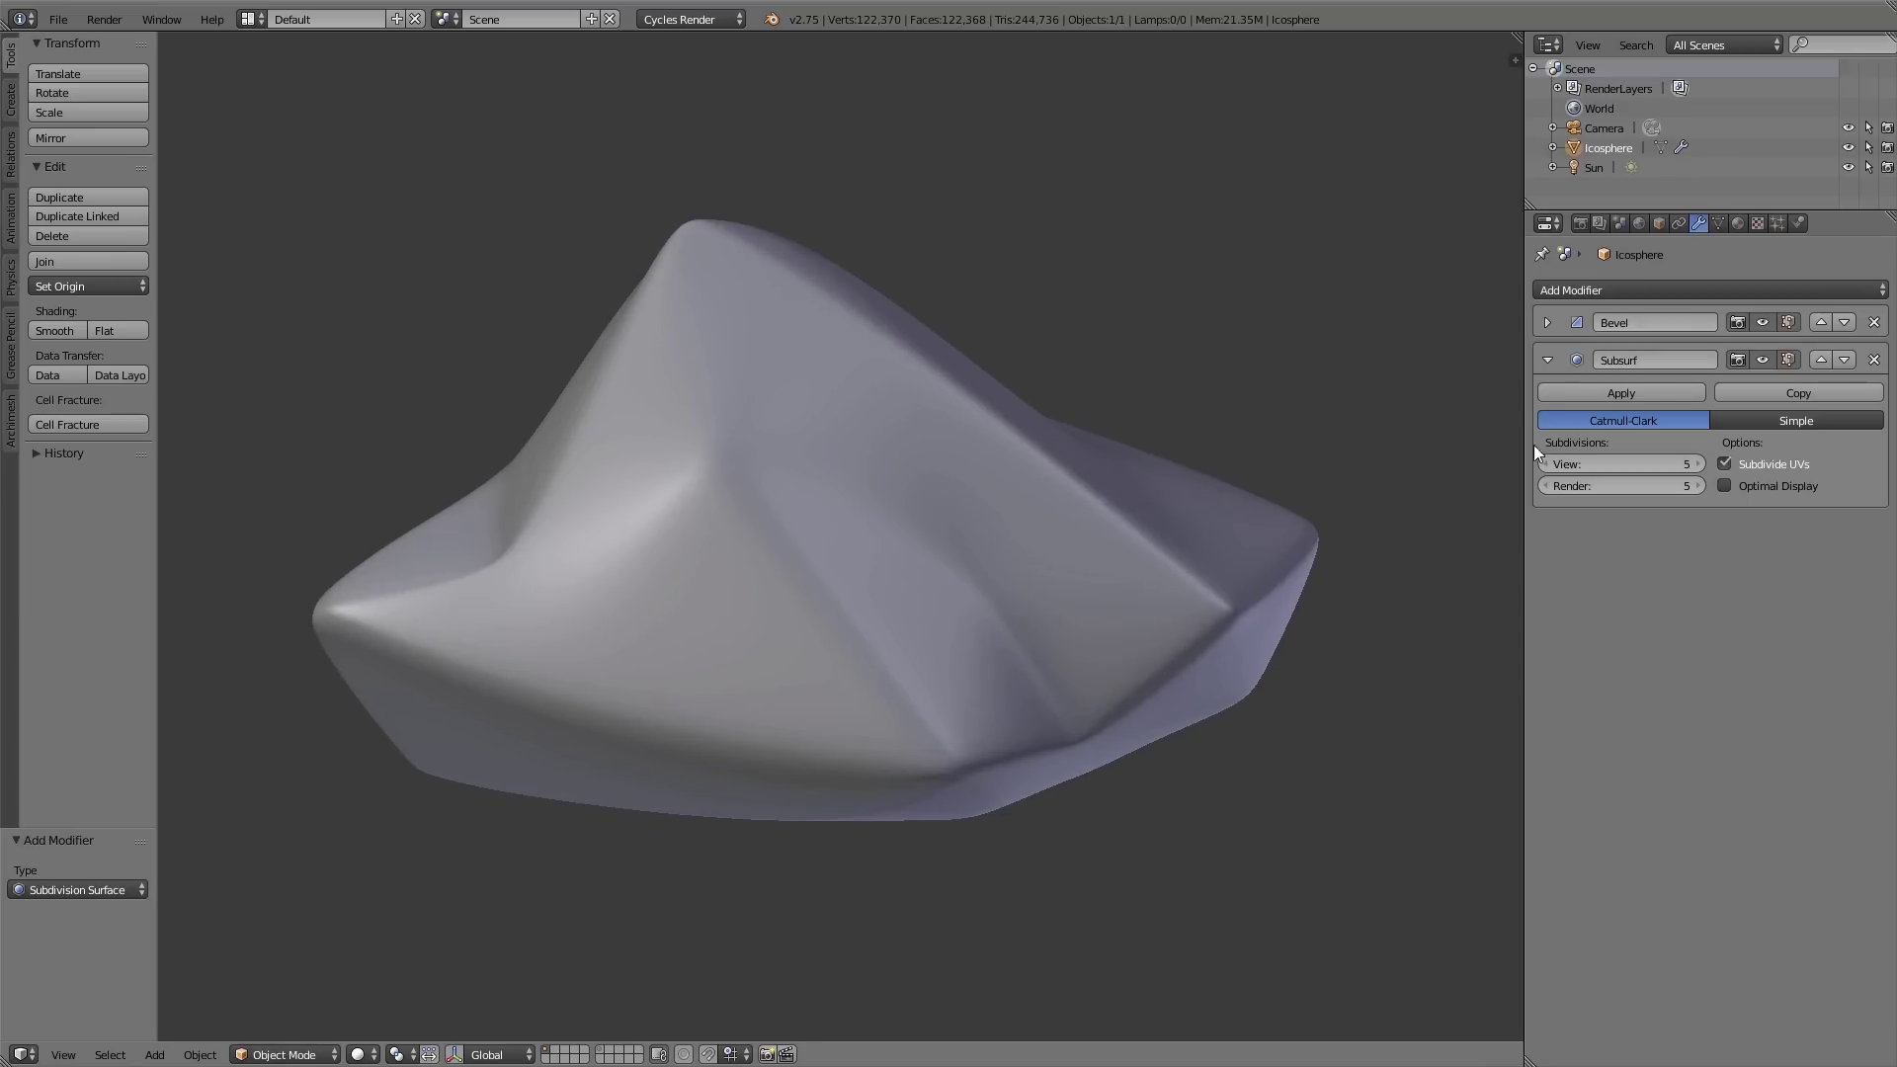
{"action": "left_click", "coordinate": [1547, 360]}
Step: Add a Displace modifier with a new texture named 'displace big'
{"action": "left_click", "coordinate": [1650, 286]}
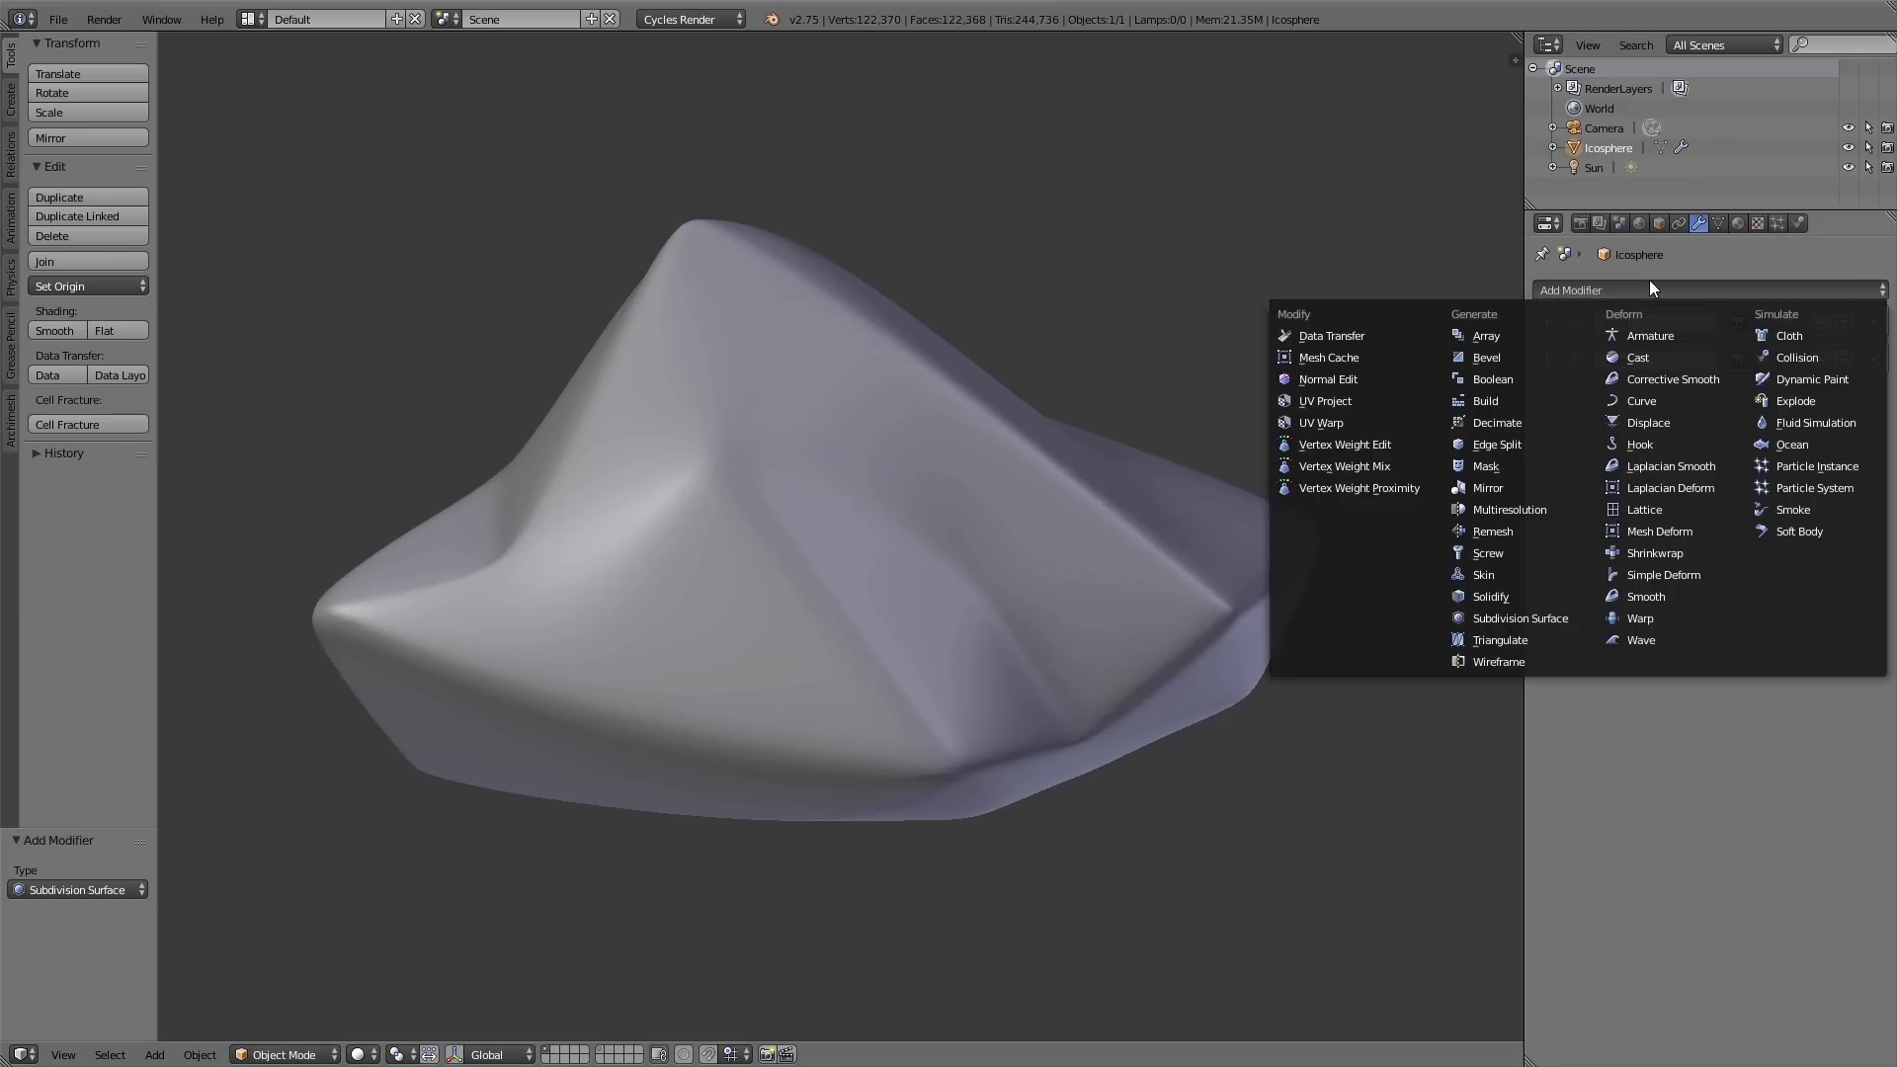
{"action": "left_click", "coordinate": [1656, 423]}
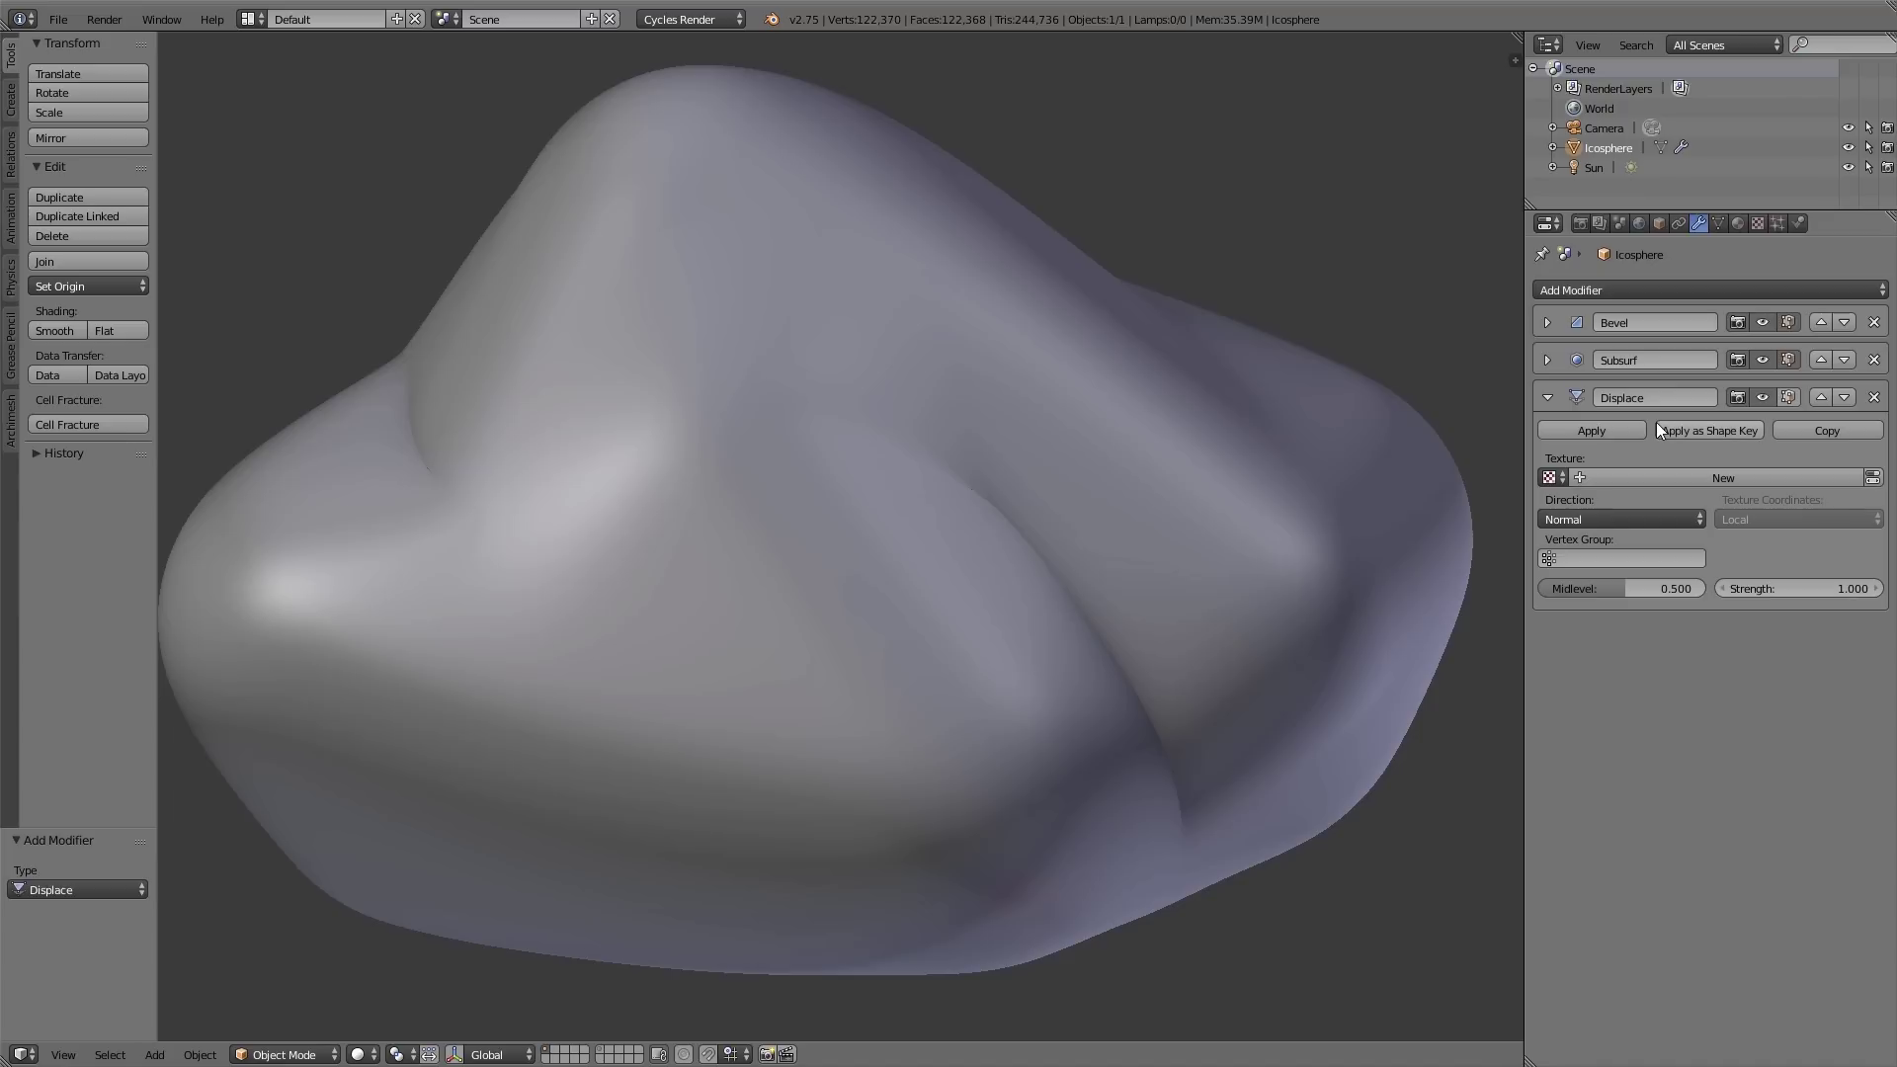
{"action": "left_click", "coordinate": [1659, 477]}
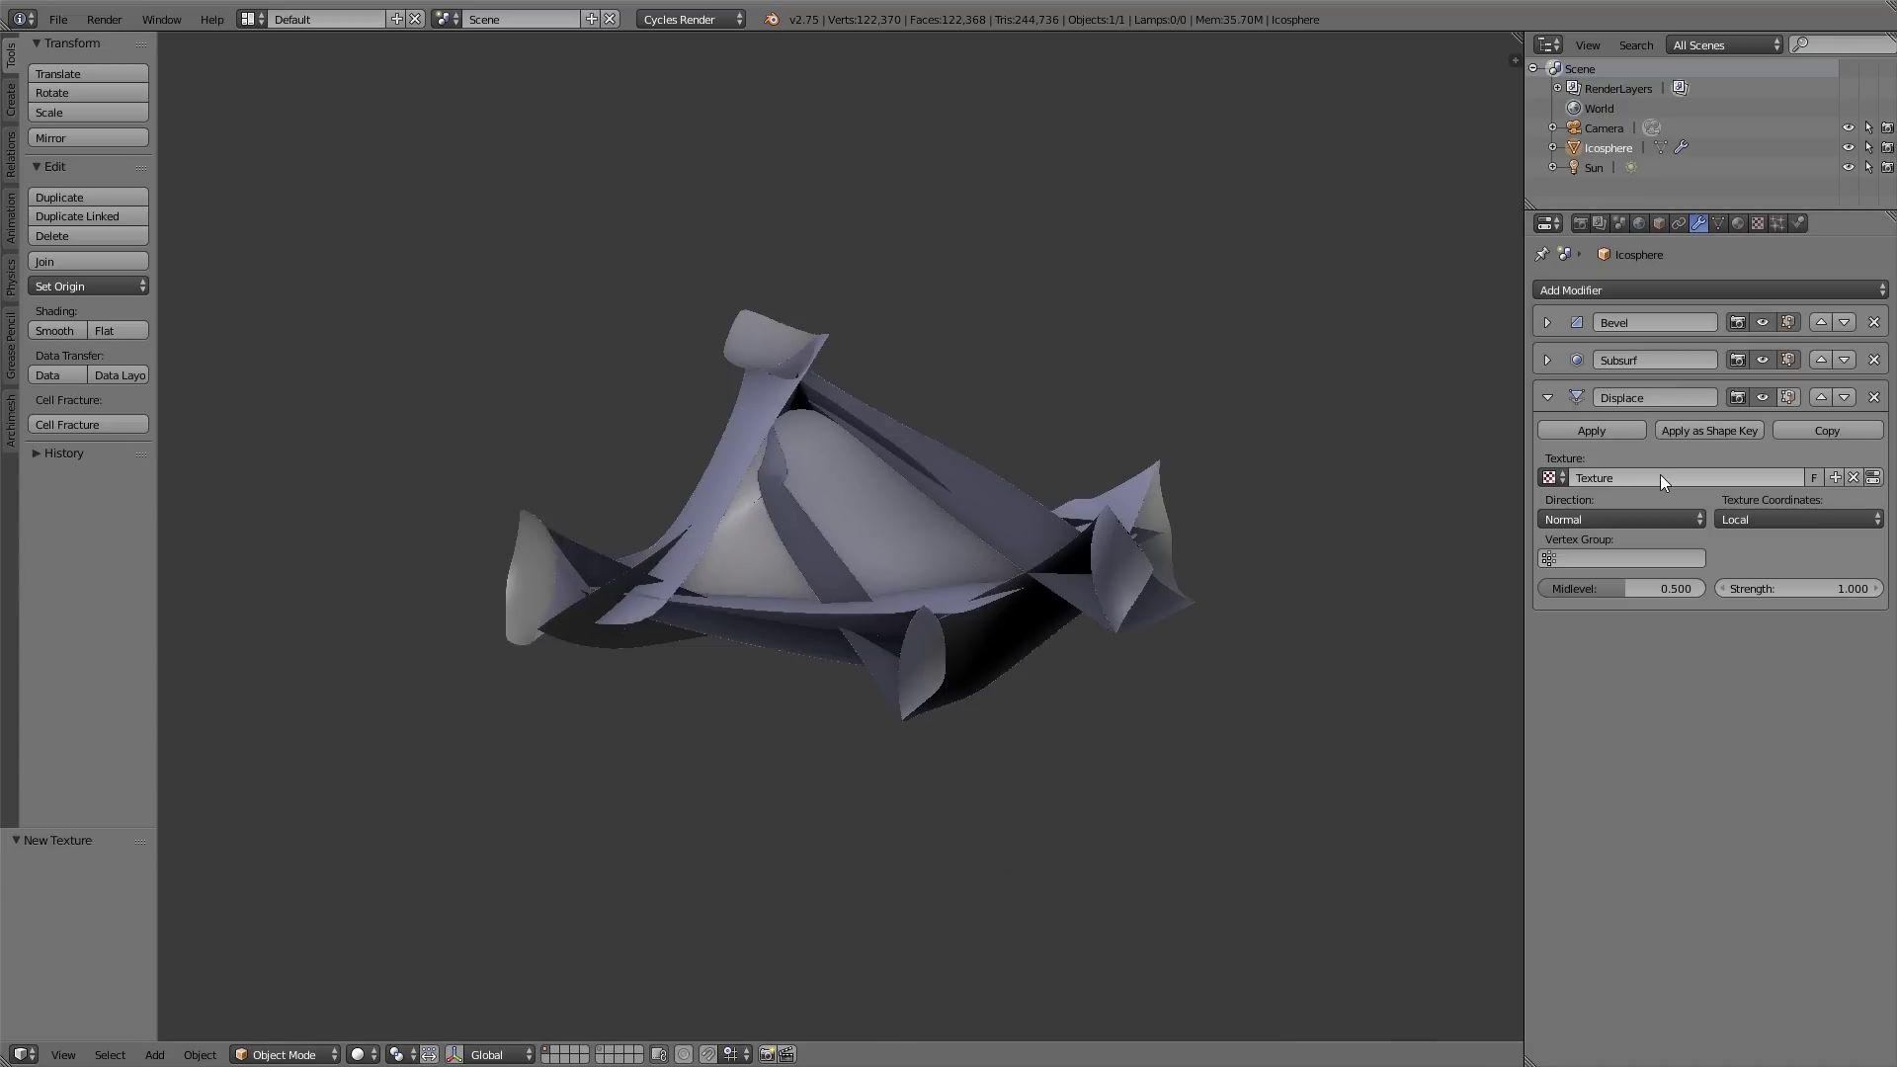
{"action": "double_click", "coordinate": [1660, 479]}
{"action": "type", "text": "disp"}
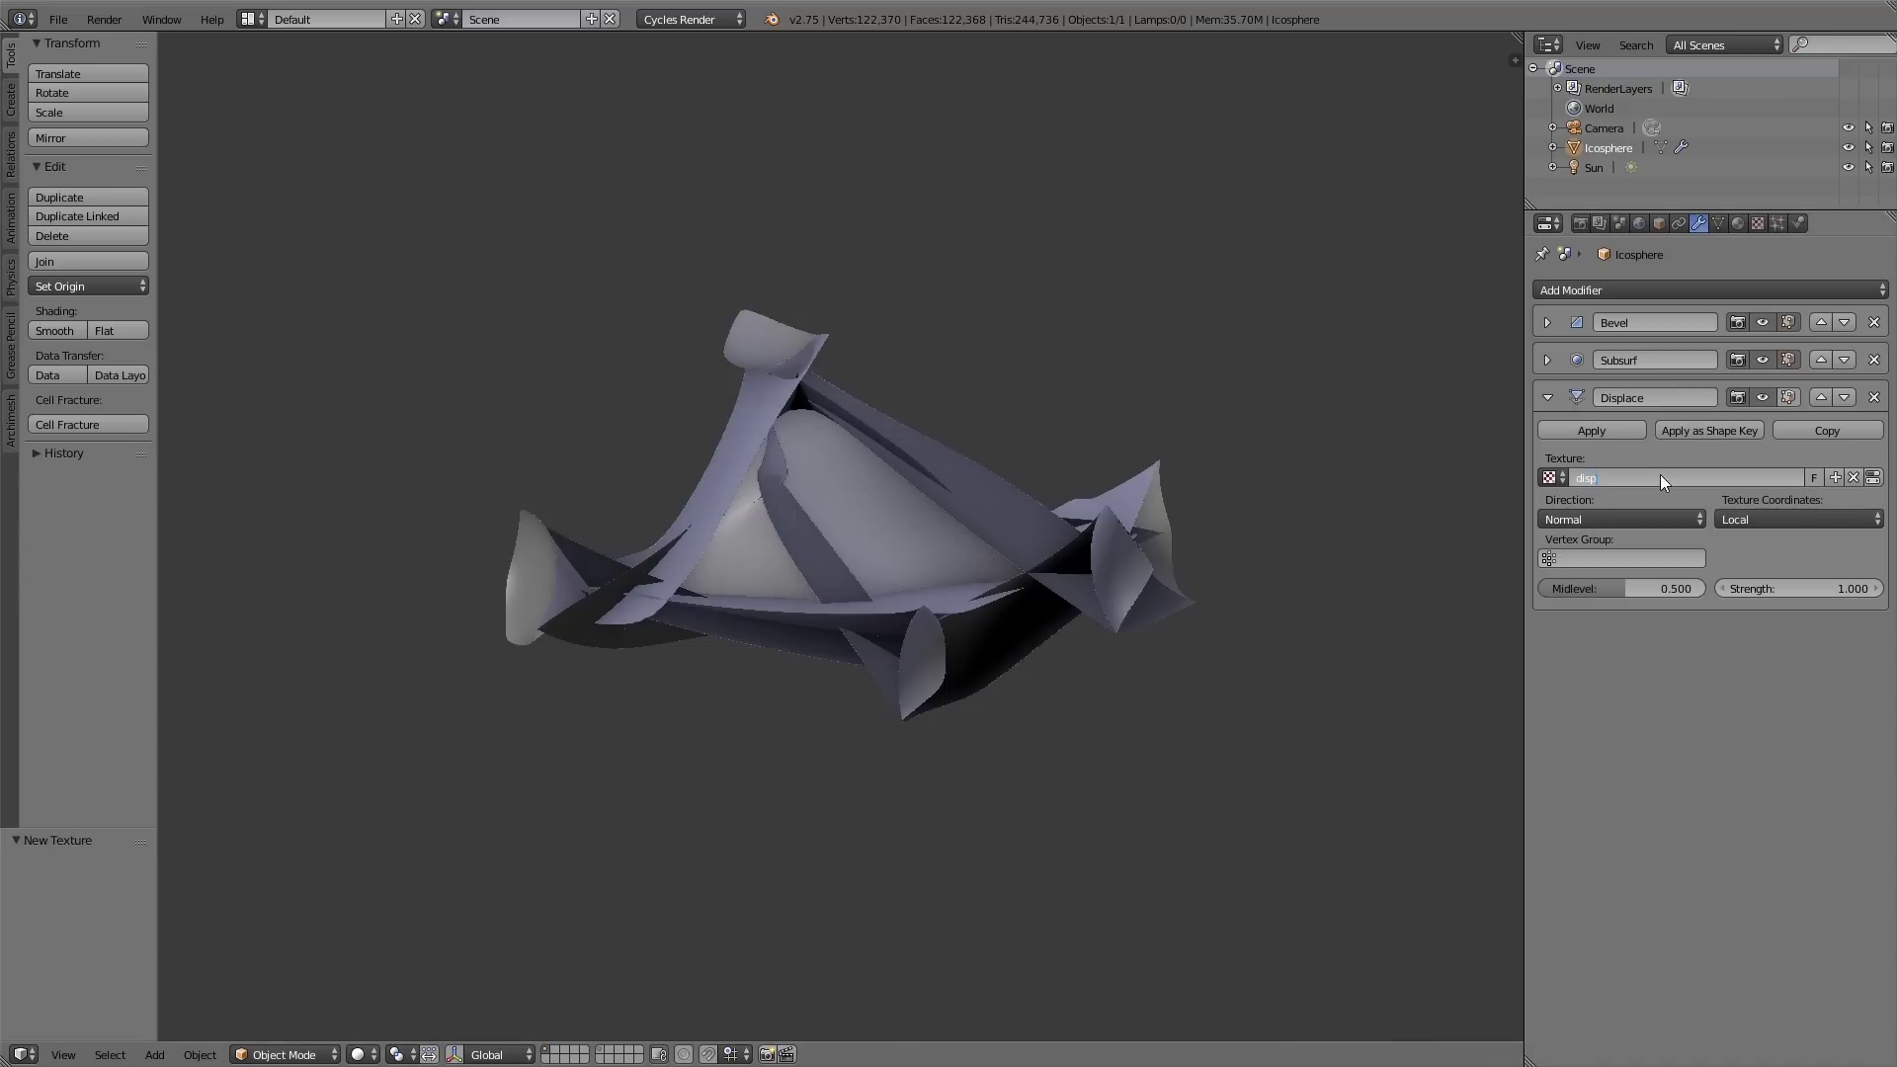
{"action": "type", "text": "lace big"}
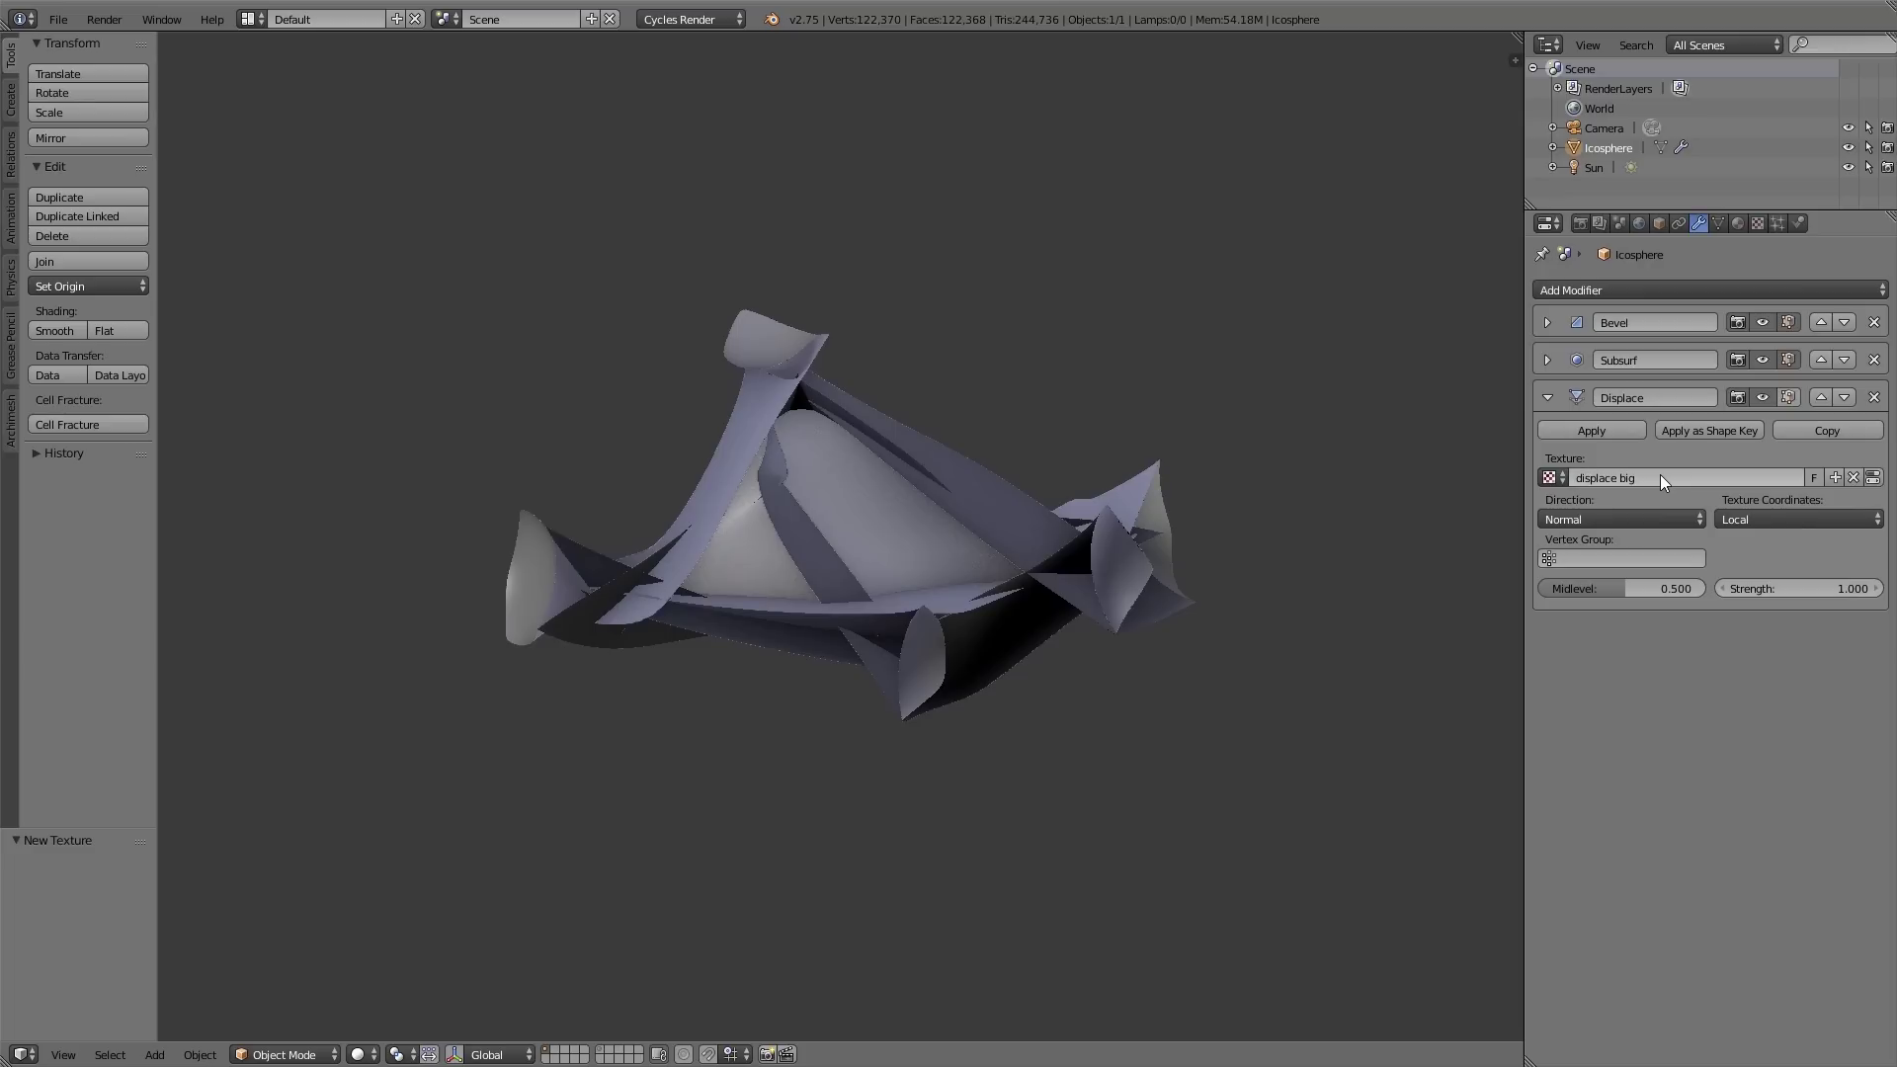
{"action": "key", "text": "Return"}
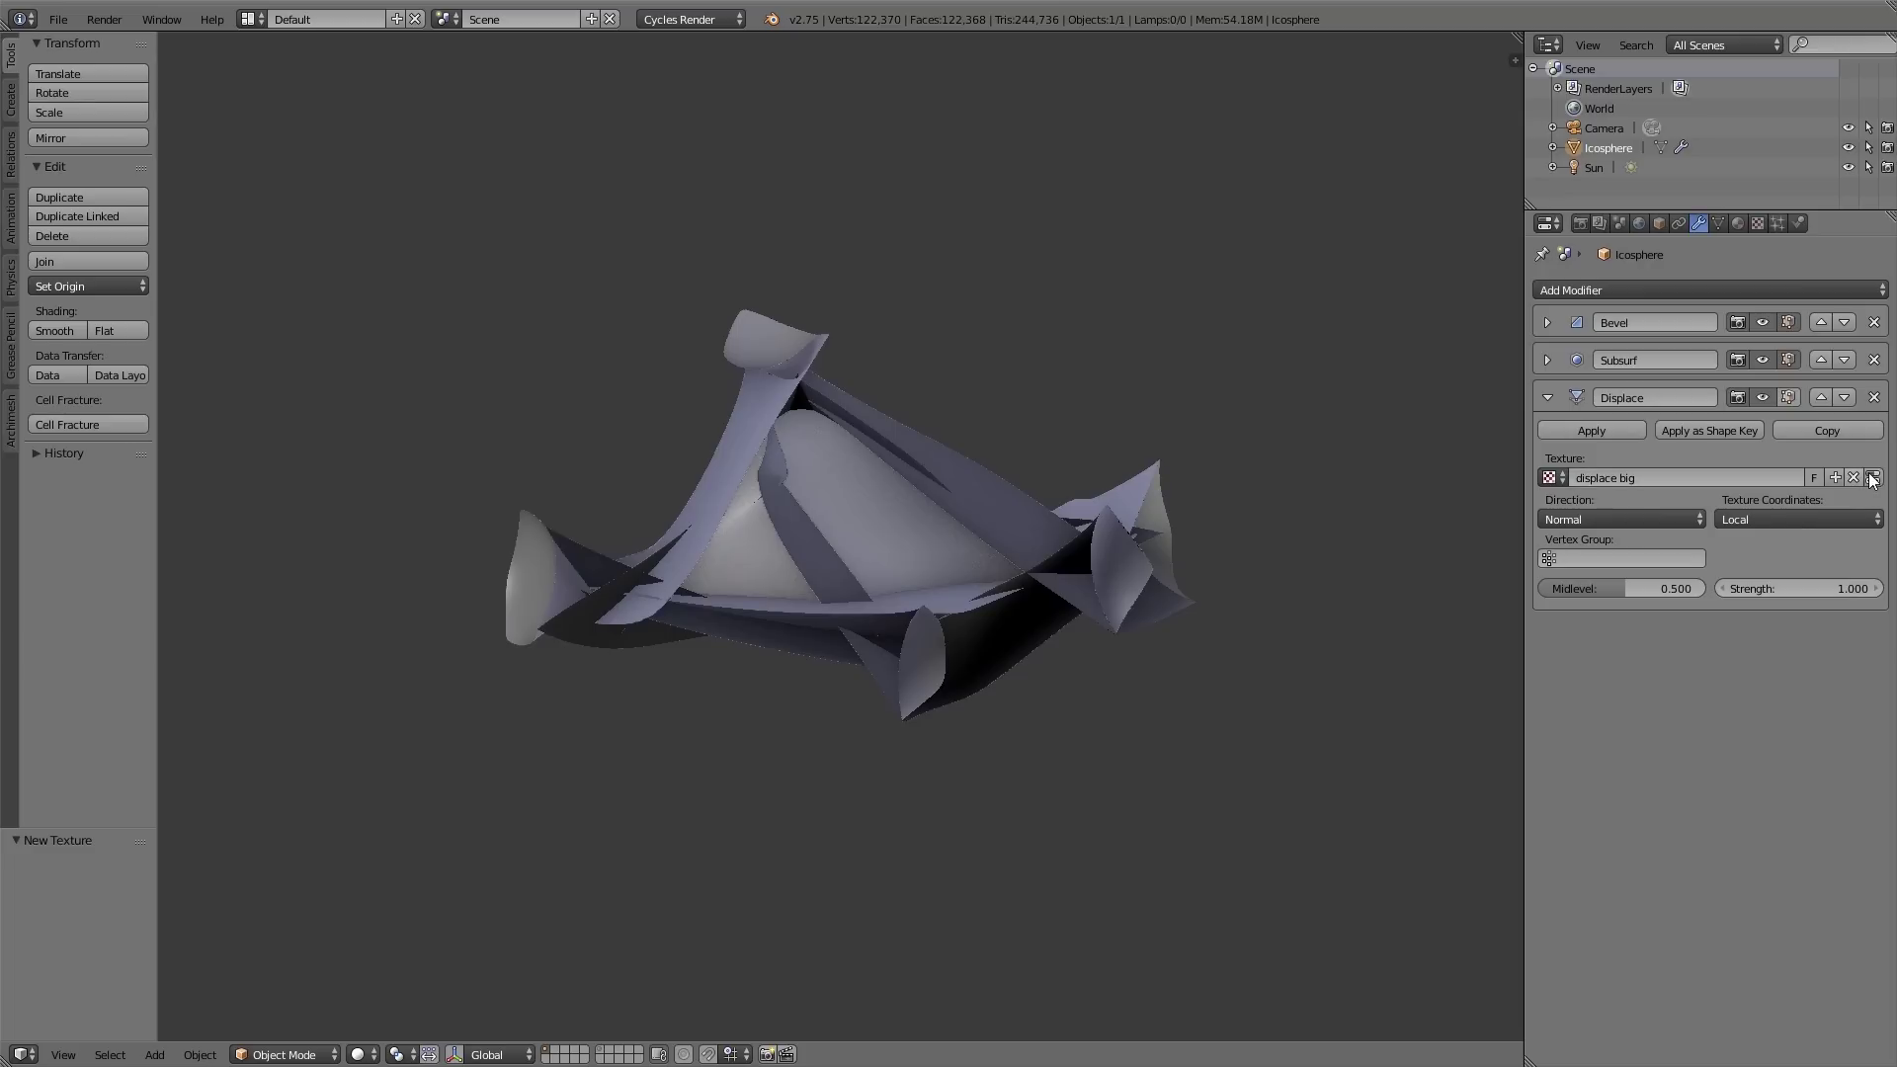
Step: Make the texture Clouds and lower the Displace strength to 0.130
{"action": "left_click", "coordinate": [1873, 478]}
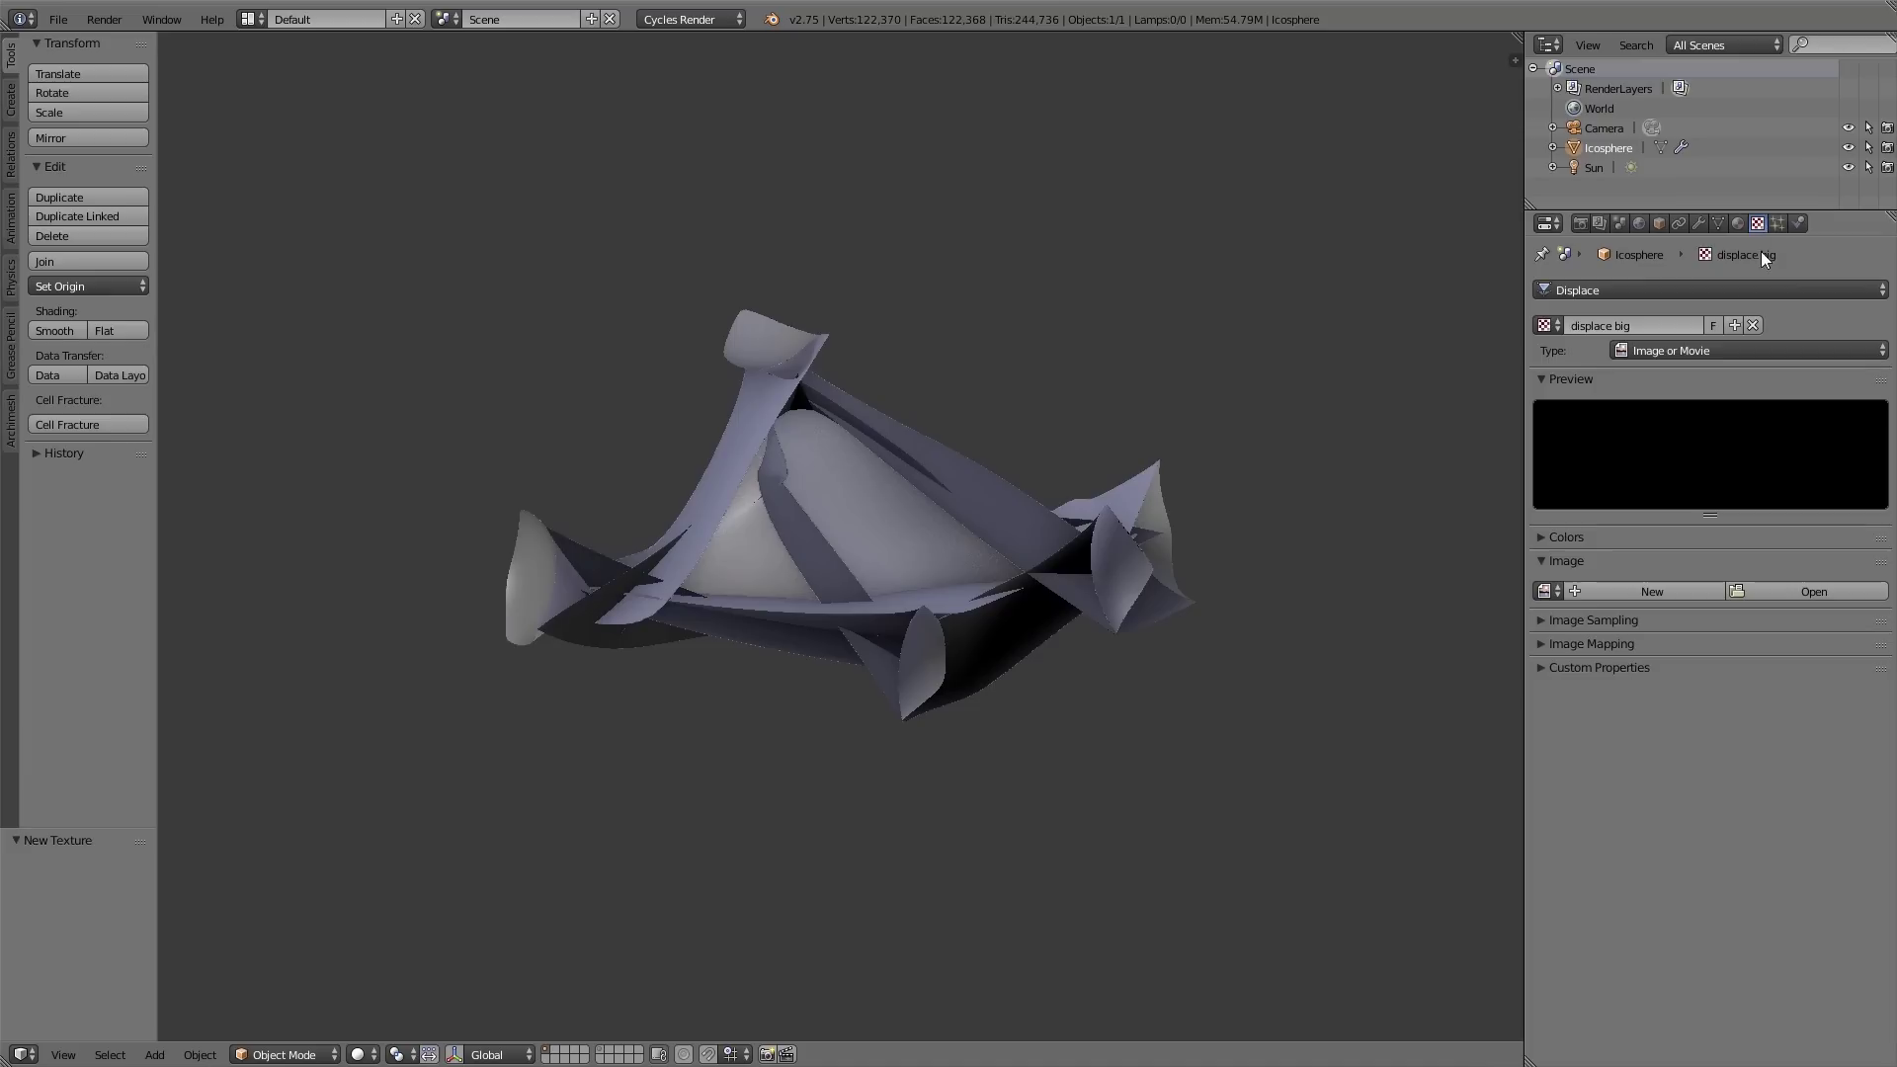
{"action": "left_click", "coordinate": [1735, 347]}
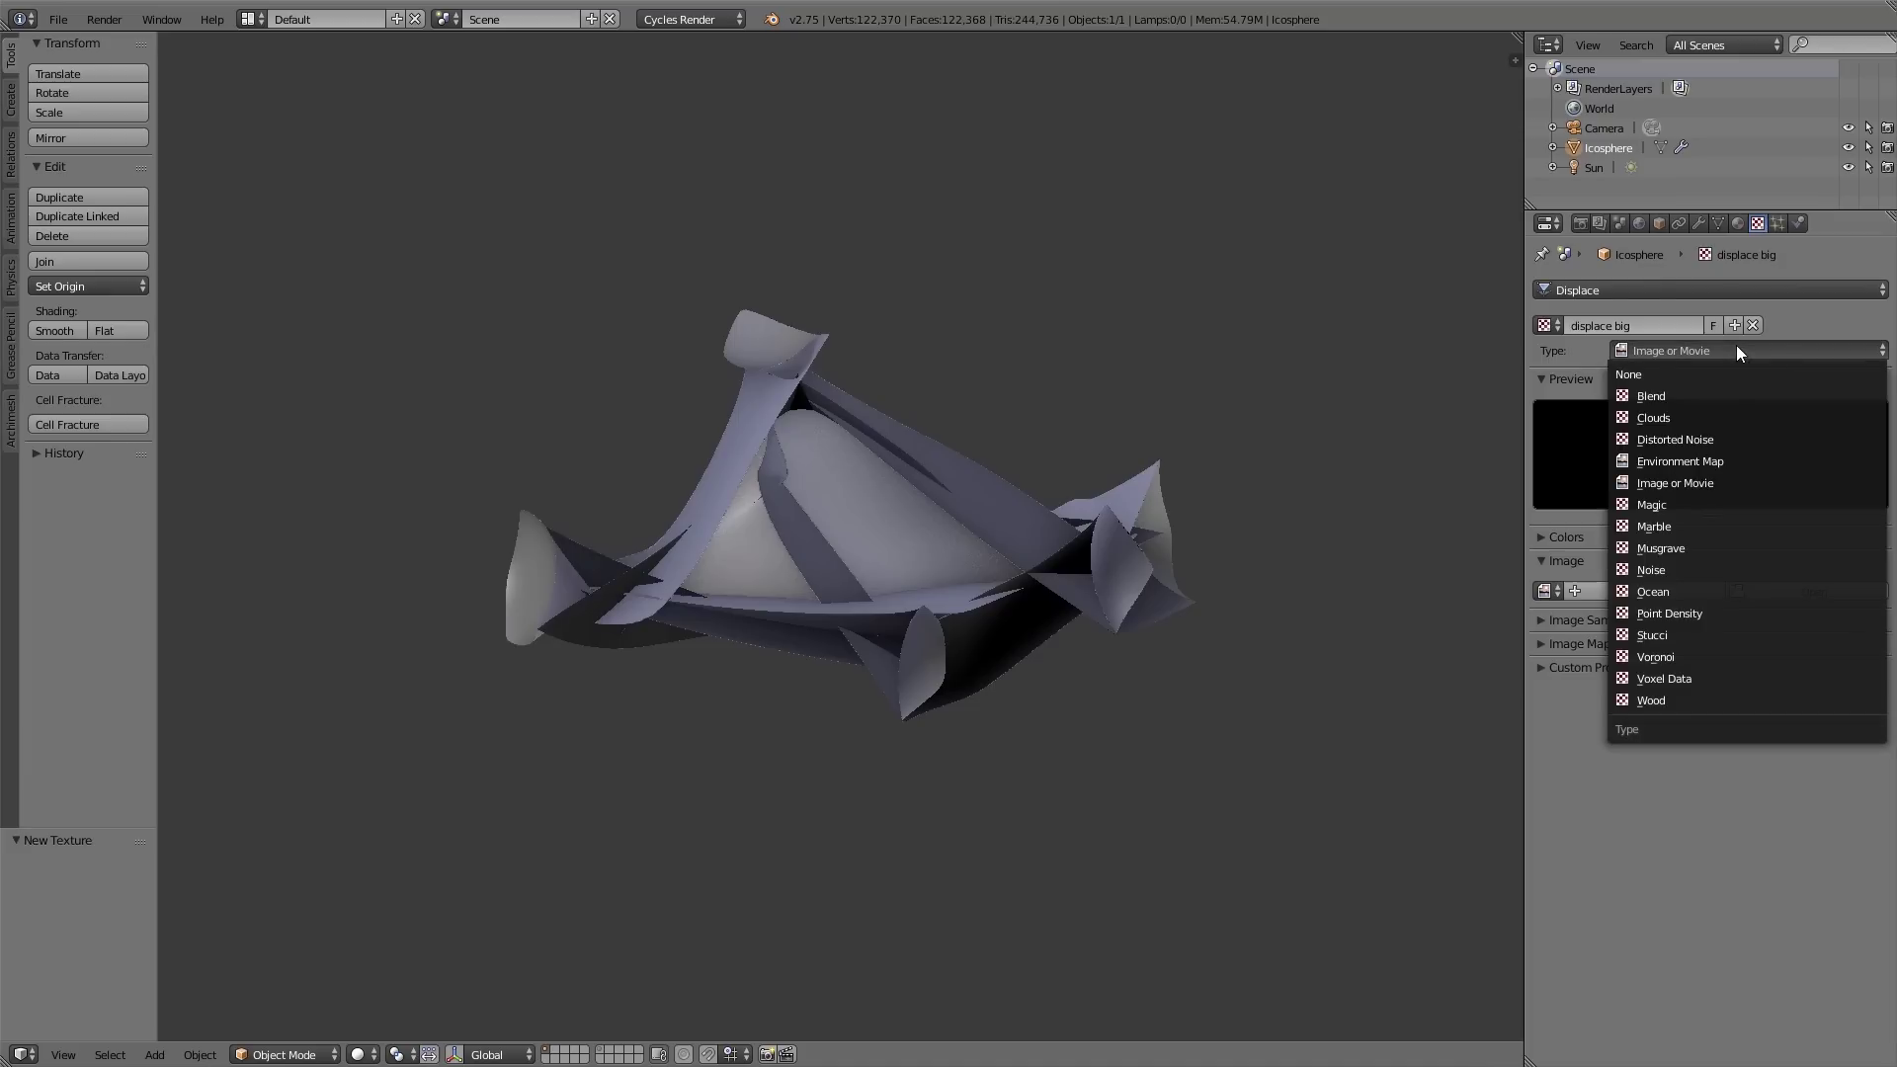
{"action": "left_click", "coordinate": [1722, 409]}
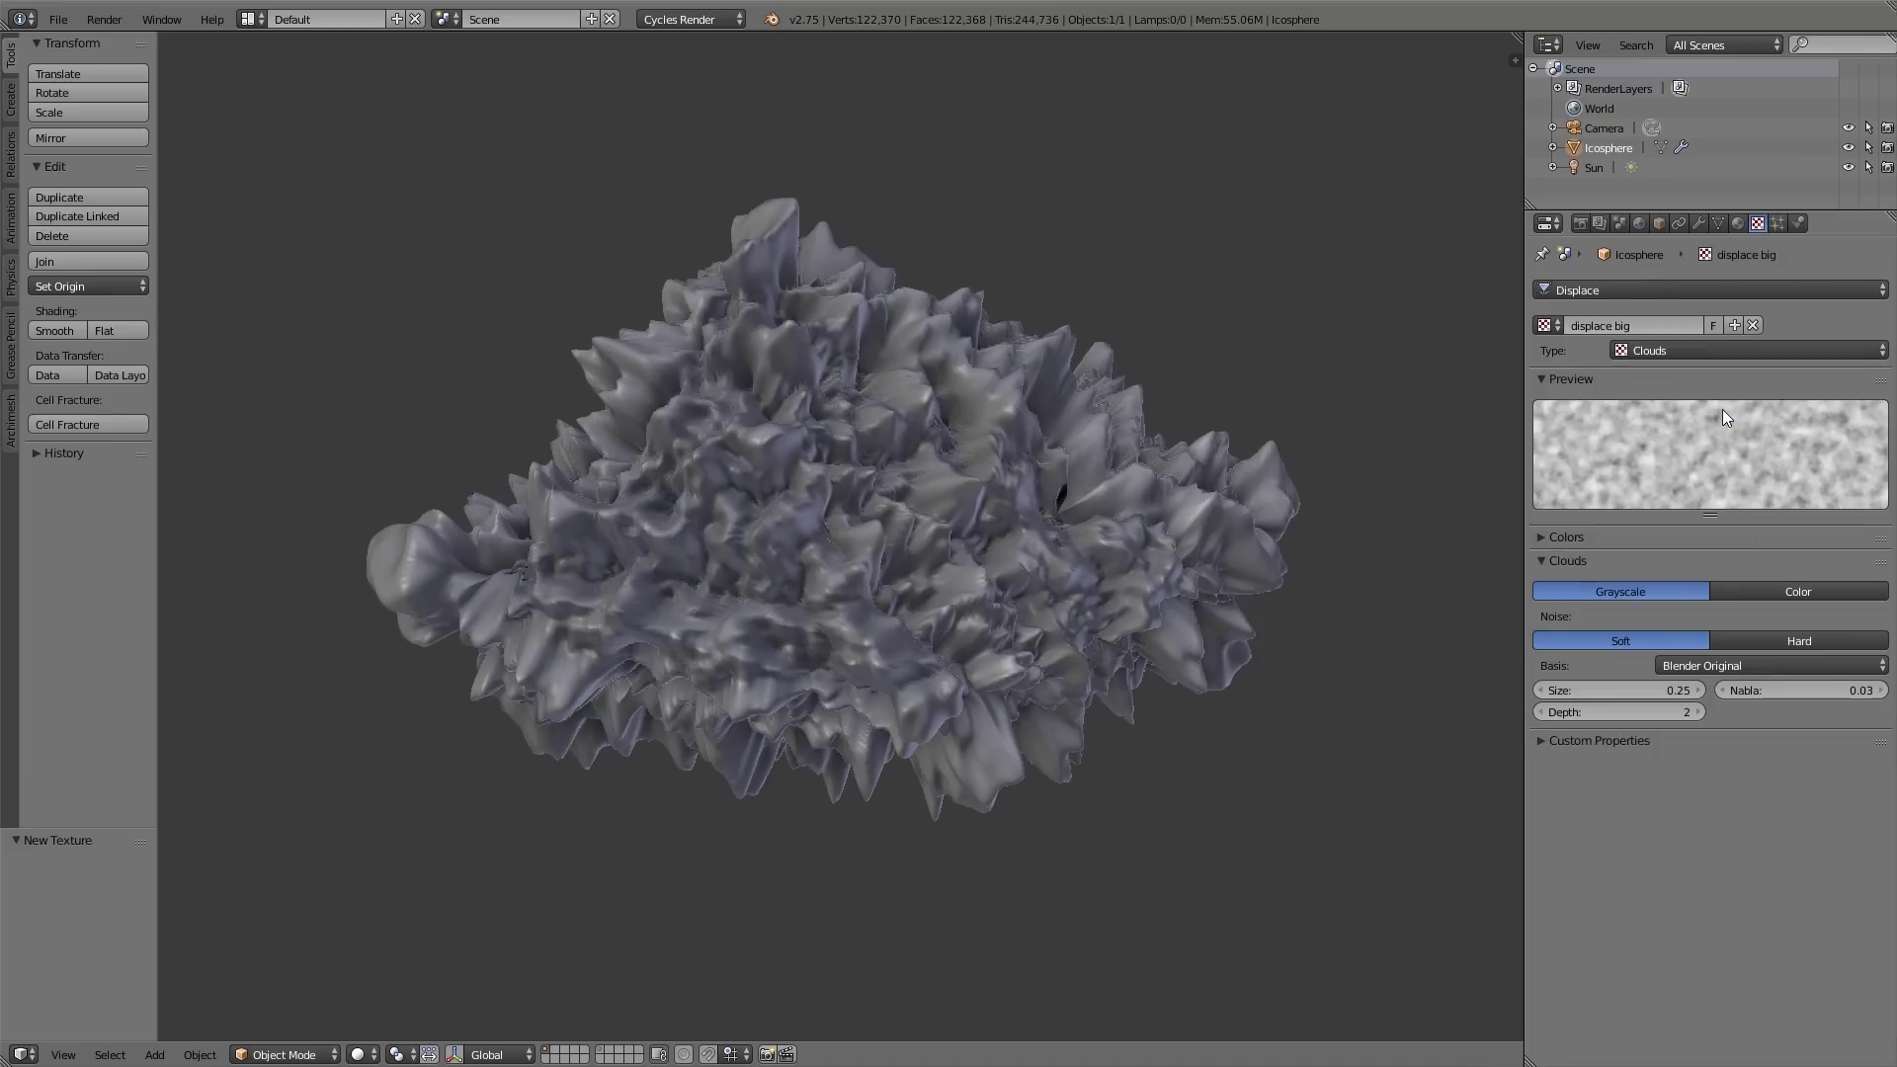
{"action": "left_click", "coordinate": [1698, 226]}
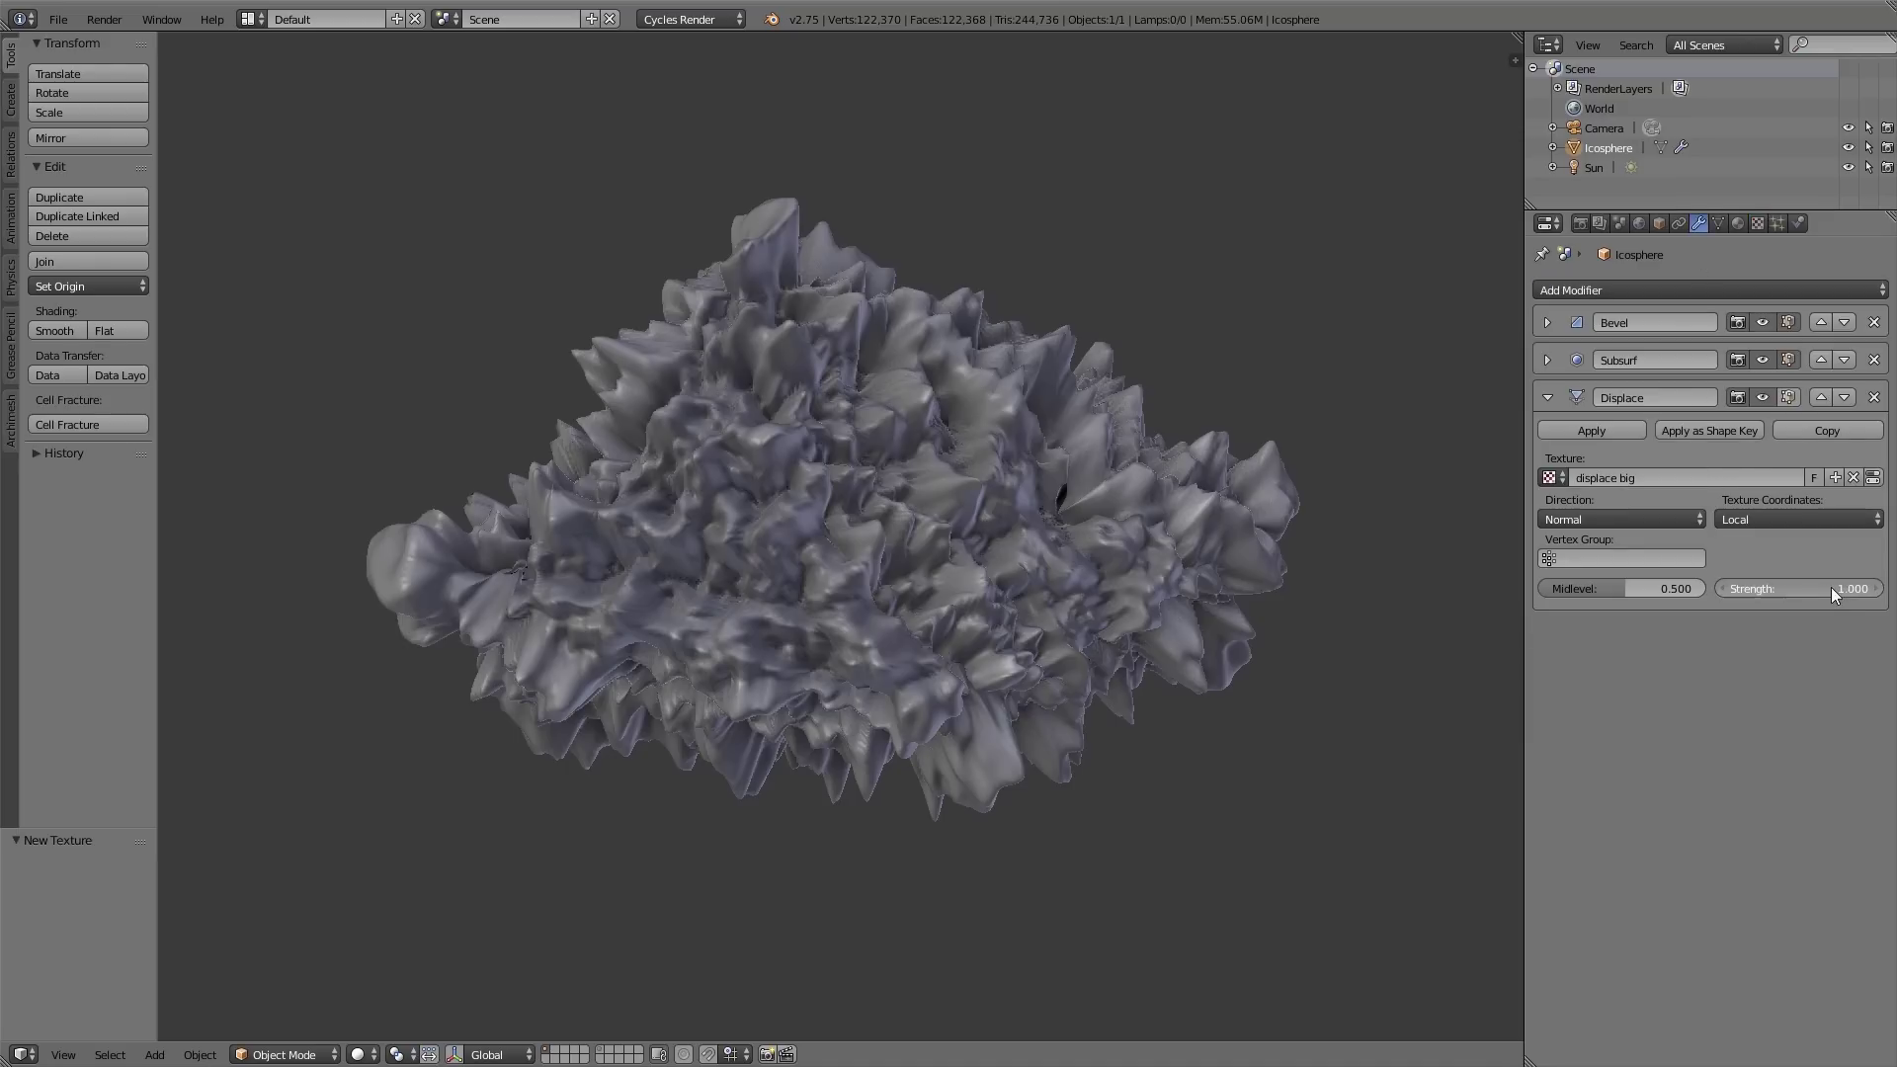
{"action": "left_click_drag", "start_coordinate": [1818, 588], "coordinate": [1744, 604]}
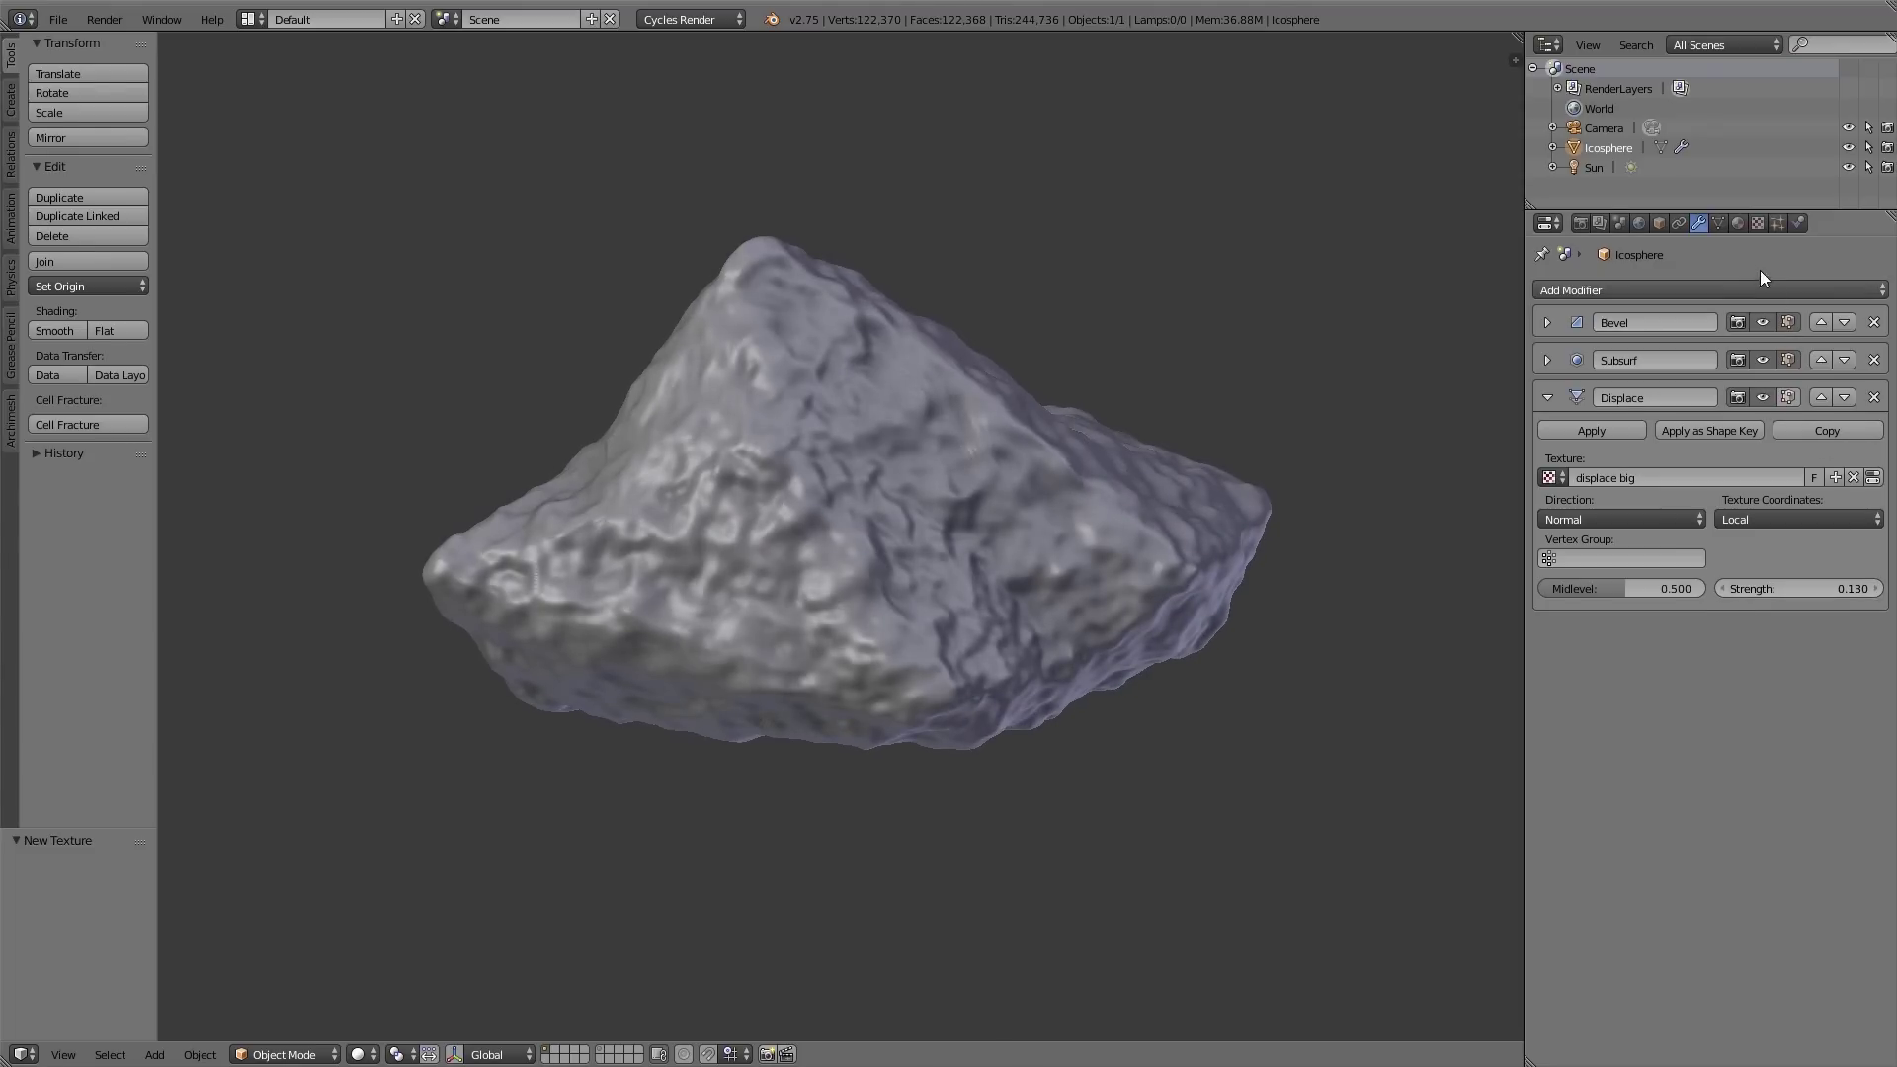
Step: Set the displace big Clouds texture to Hard noise with Voronoi F2-F1 basis
{"action": "left_click", "coordinate": [1757, 223]}
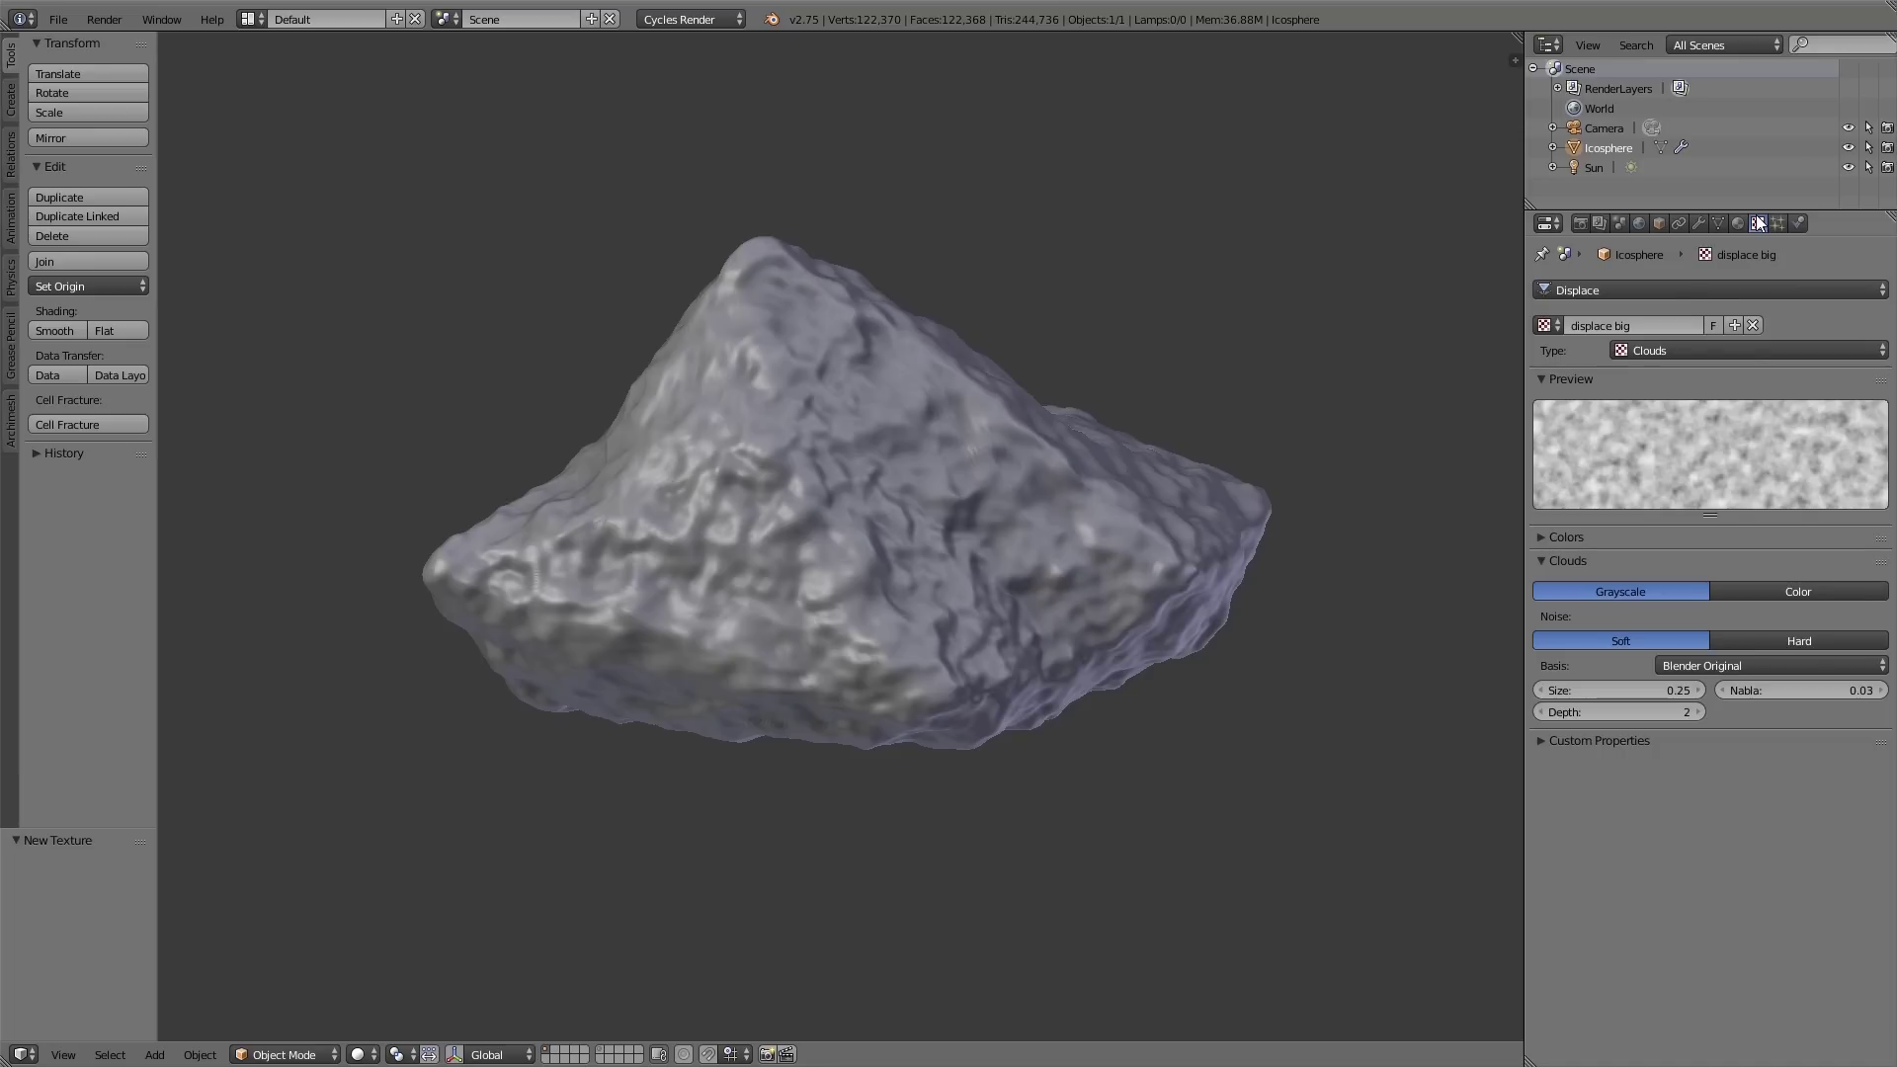
{"action": "left_click", "coordinate": [1790, 642]}
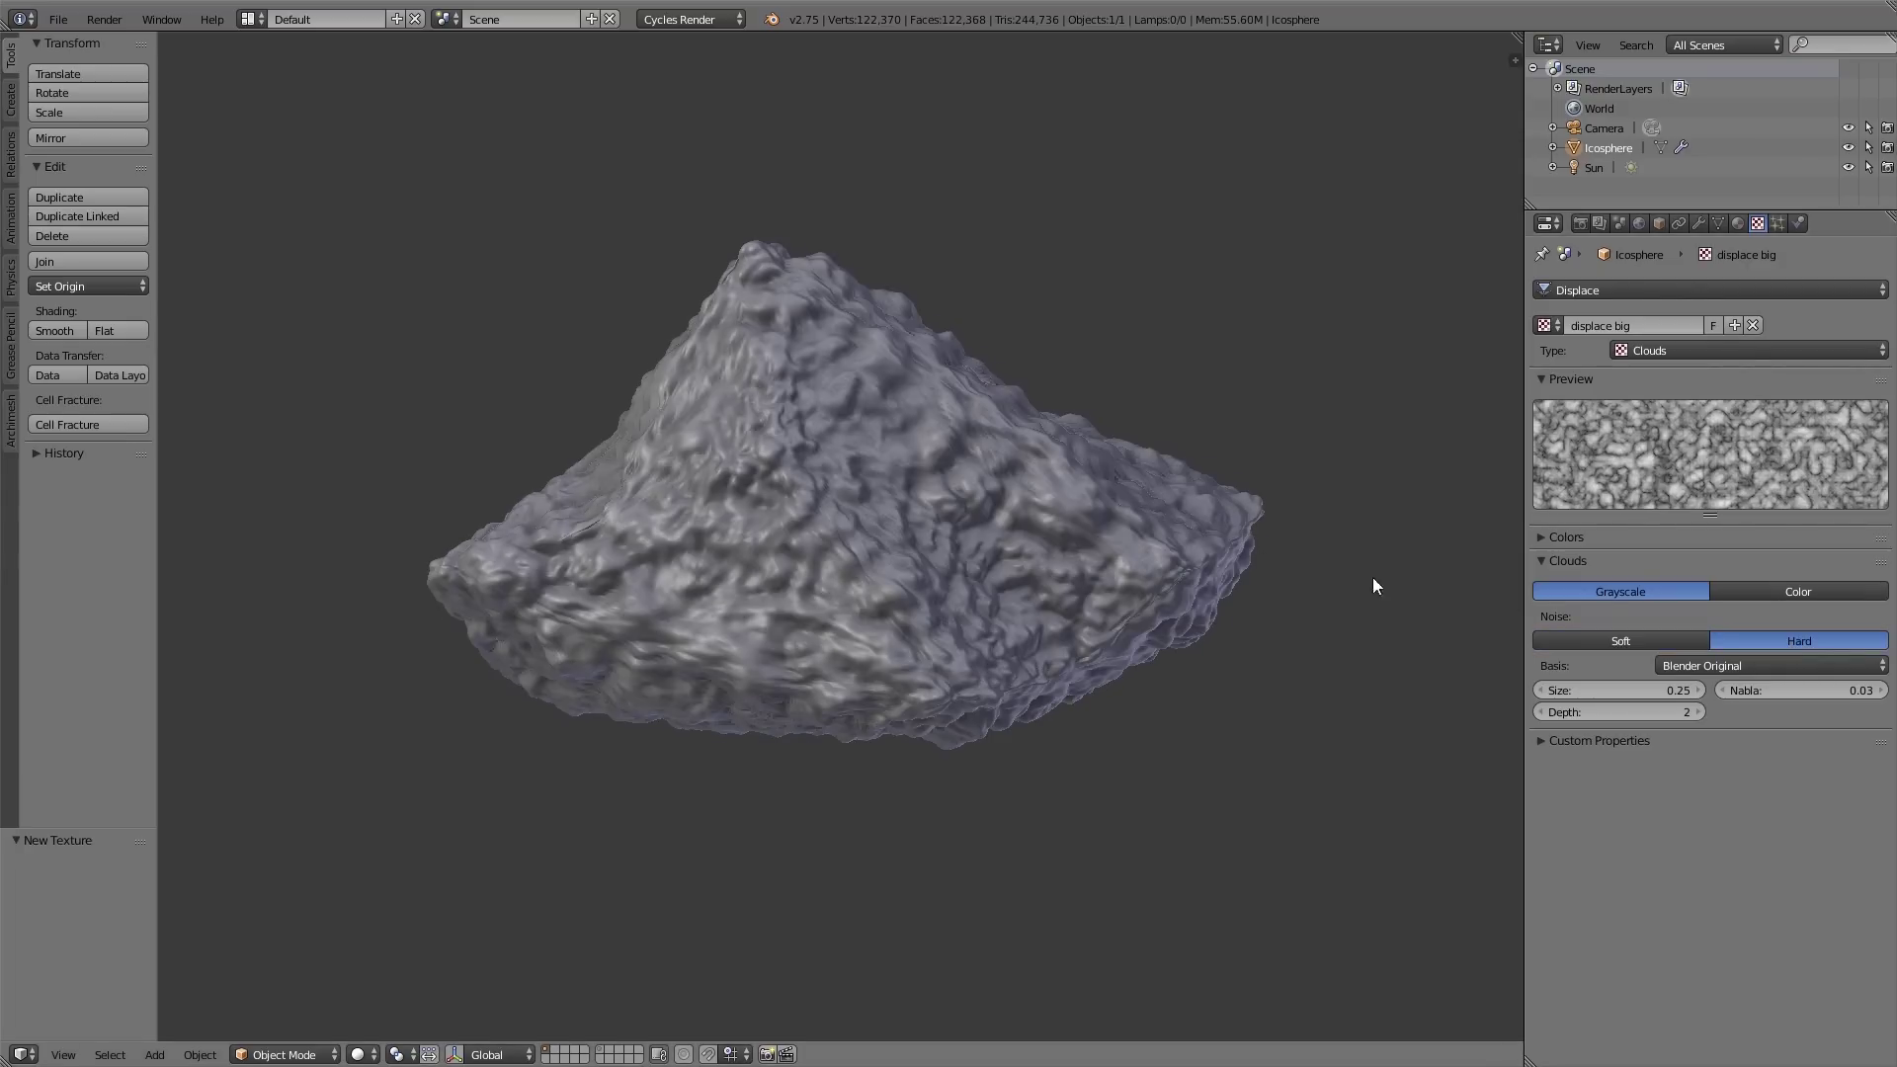
{"action": "scroll", "coordinate": [1067, 461], "scroll_direction": "up", "scroll_amount": 3}
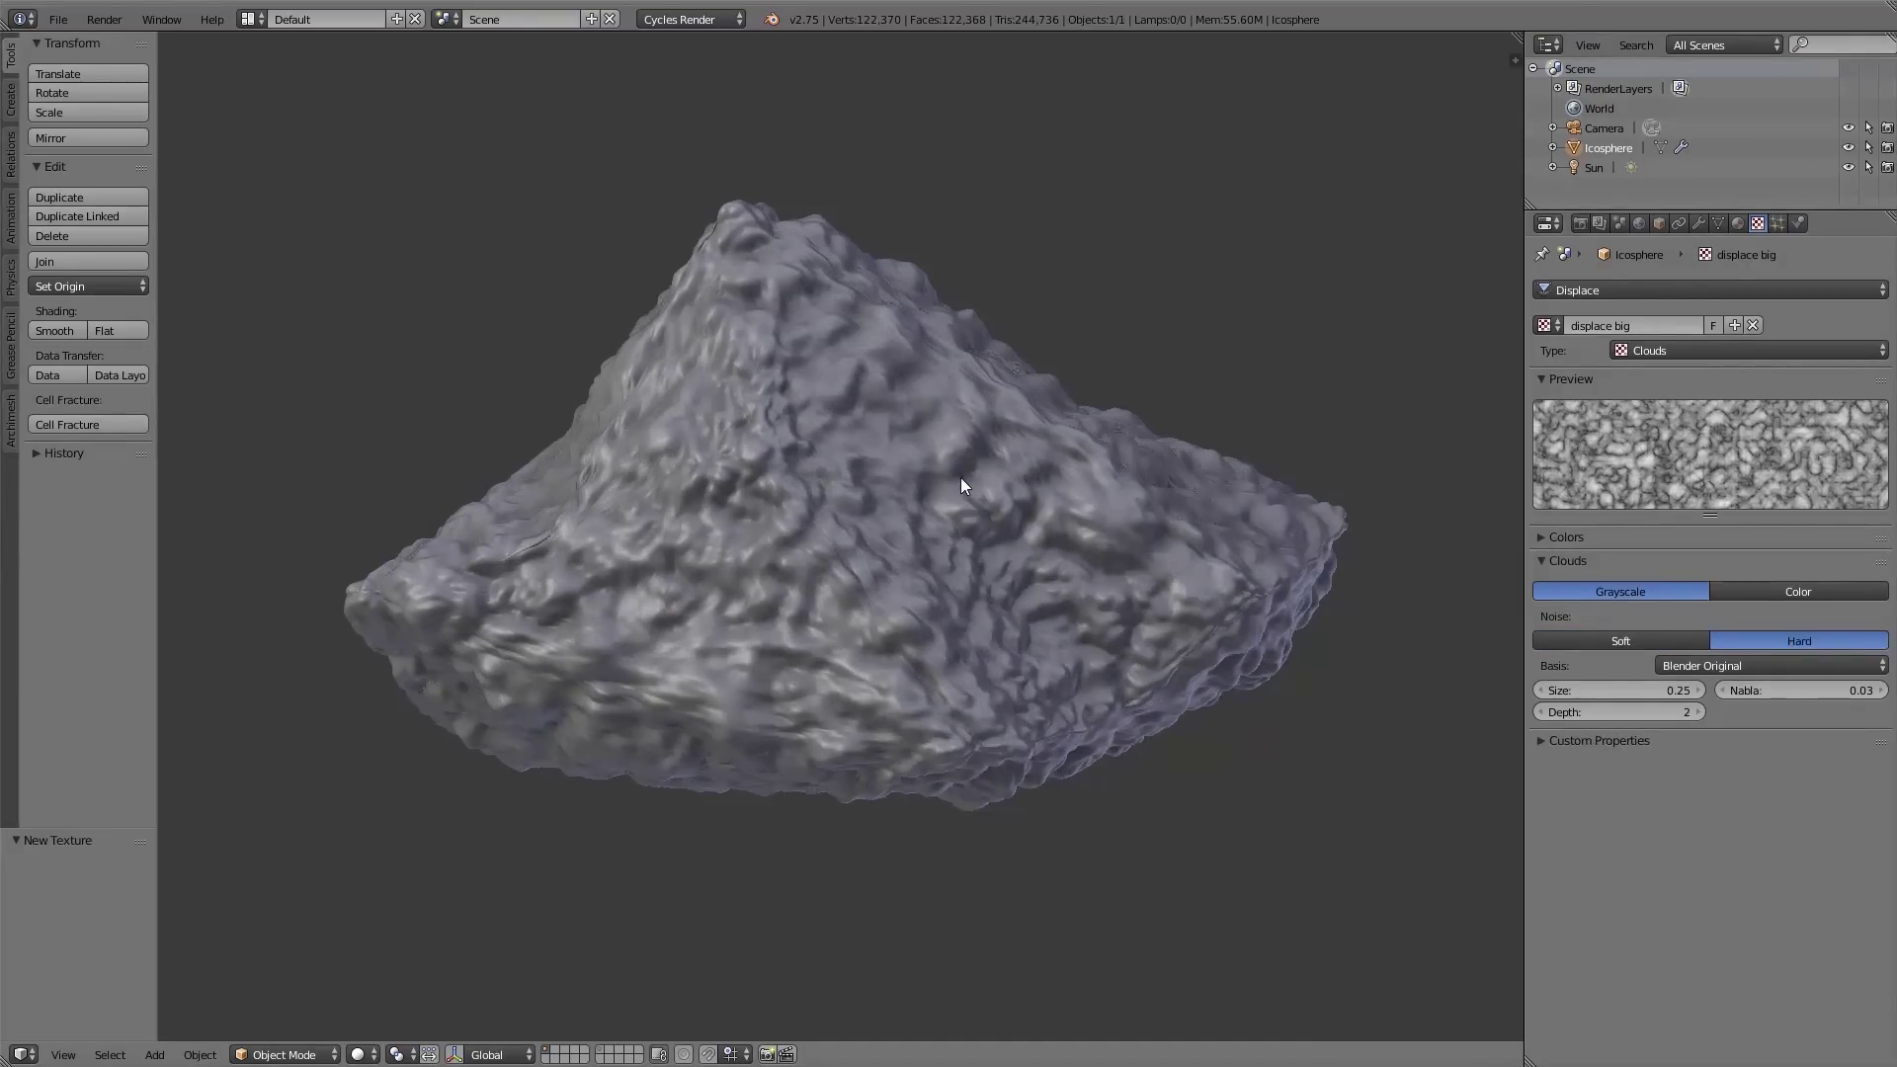
{"action": "scroll", "coordinate": [961, 477], "scroll_direction": "up", "scroll_amount": 1}
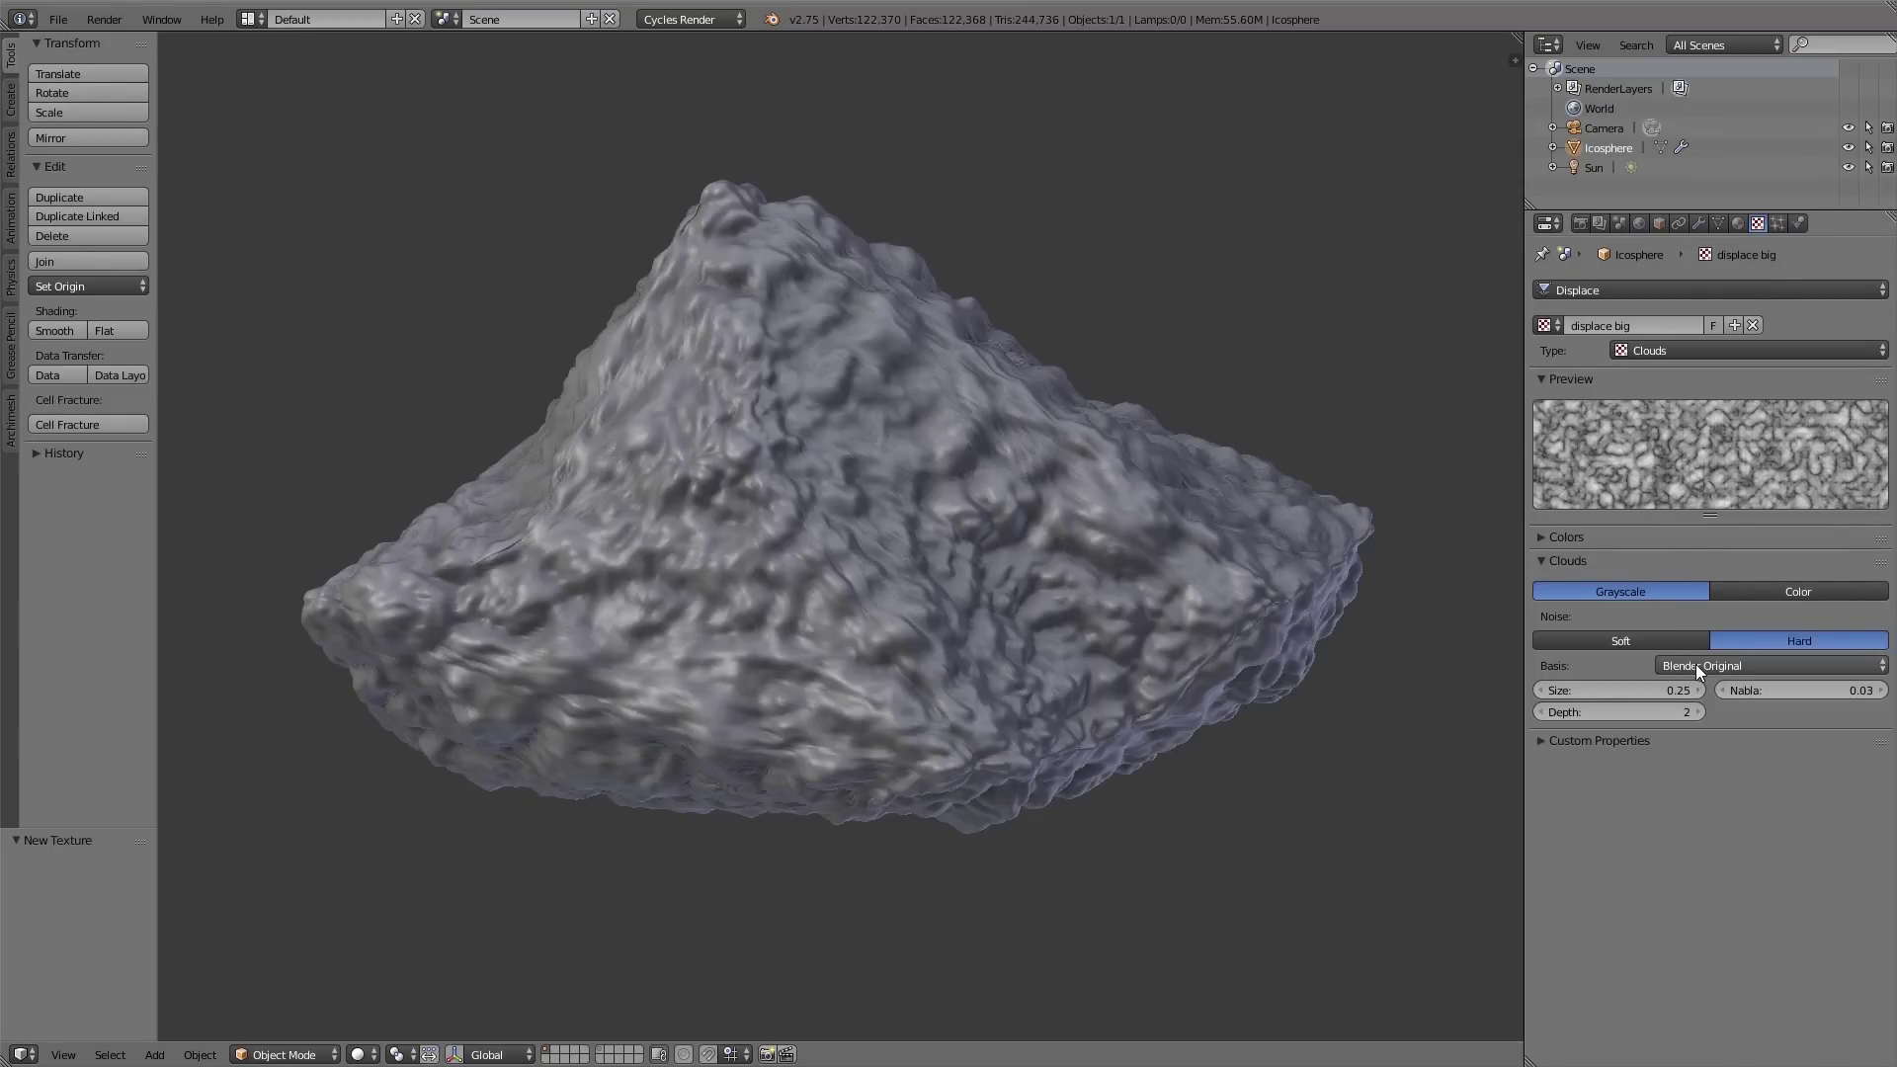
{"action": "scroll", "coordinate": [1695, 664], "scroll_direction": "down", "scroll_amount": 2, "text": "ctrl"}
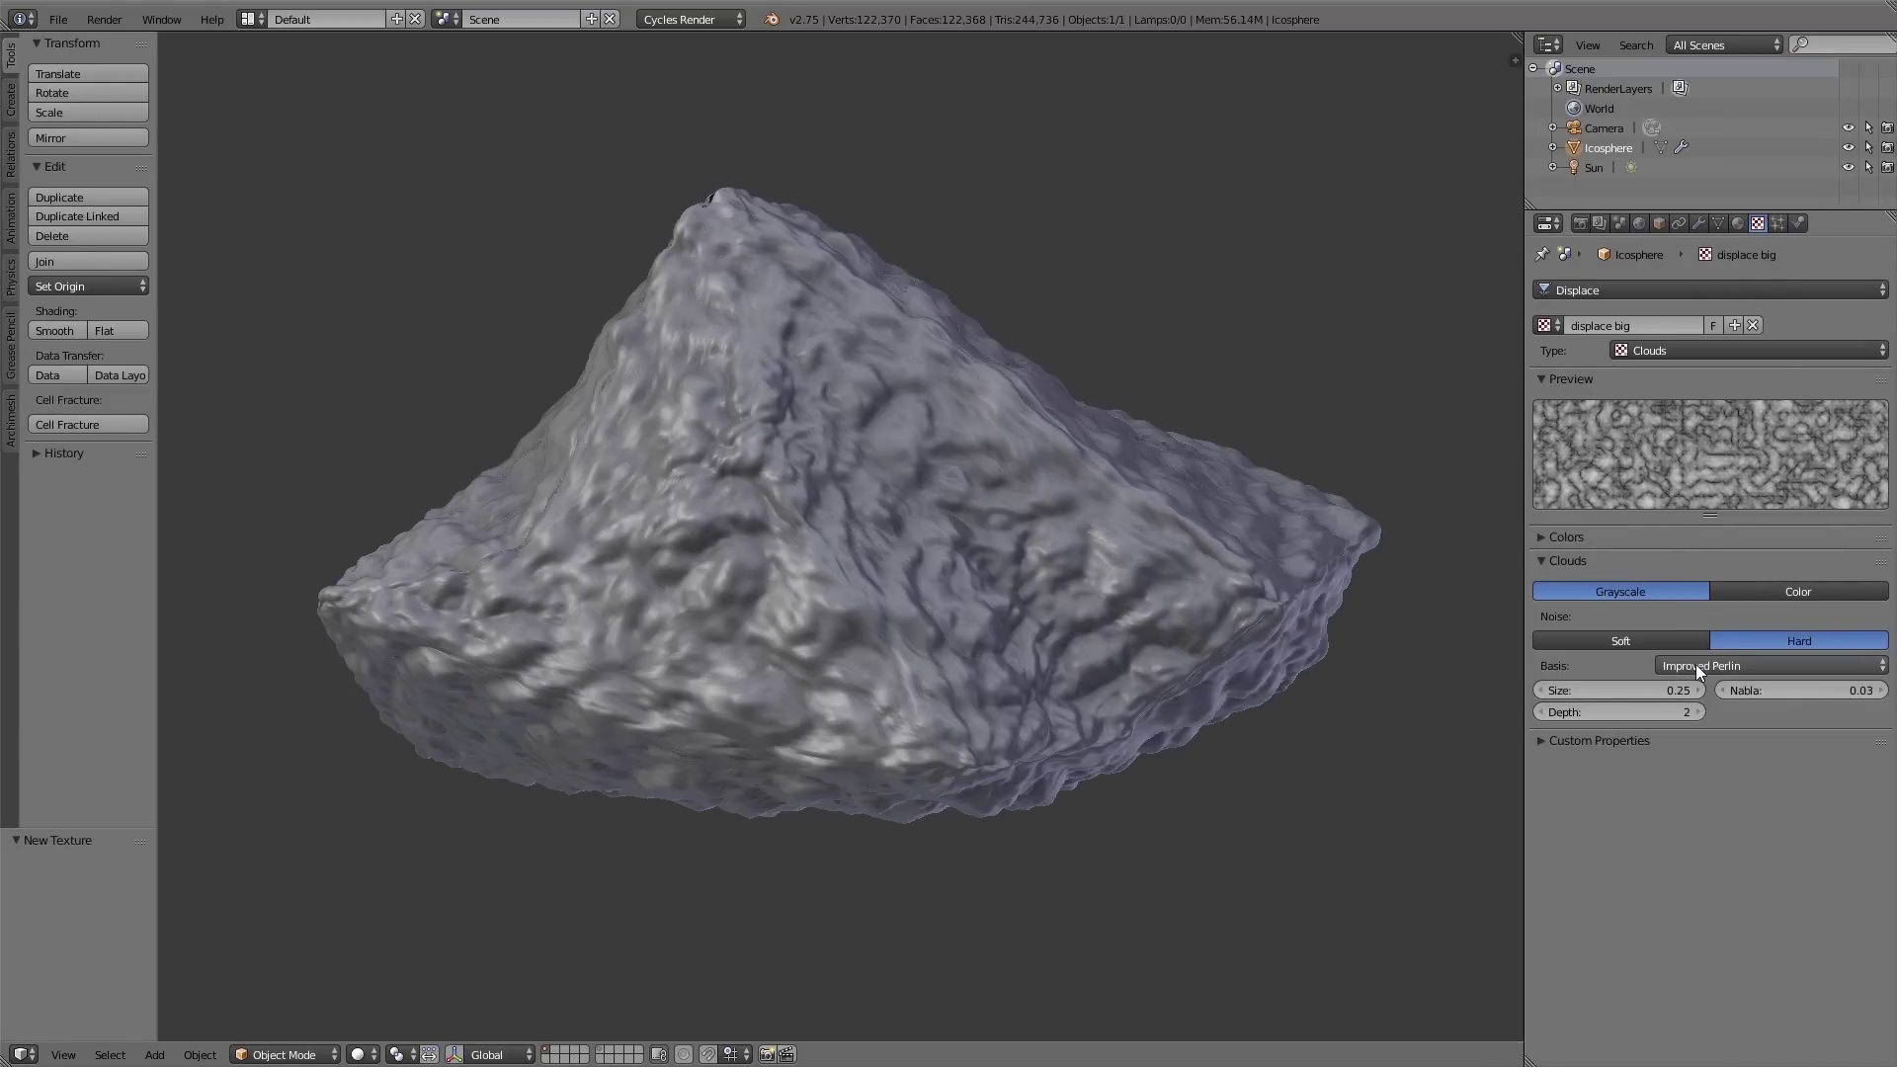
{"action": "scroll", "coordinate": [1696, 664], "scroll_direction": "down", "scroll_amount": 2, "text": "ctrl"}
{"action": "scroll", "coordinate": [1695, 664], "scroll_direction": "down", "scroll_amount": 1, "text": "ctrl"}
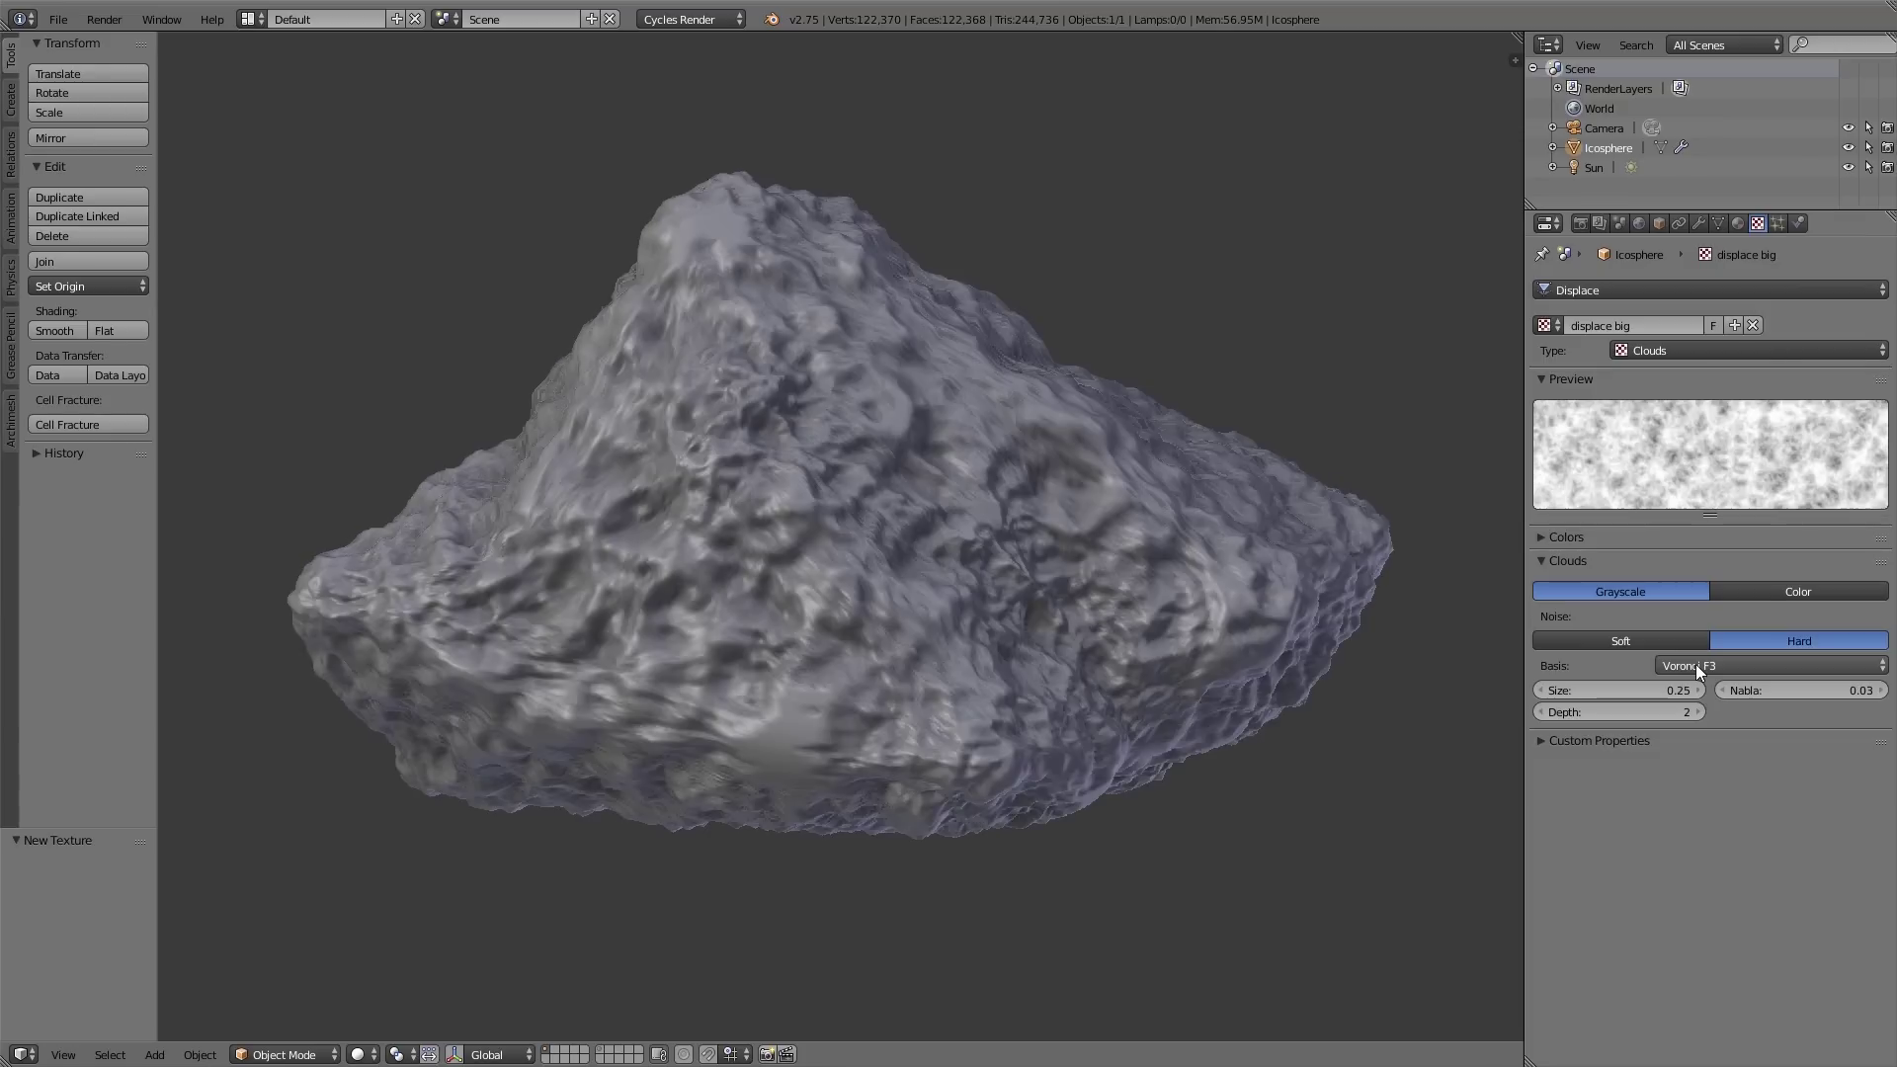
{"action": "scroll", "coordinate": [1696, 664], "scroll_direction": "down", "scroll_amount": 1, "text": "ctrl"}
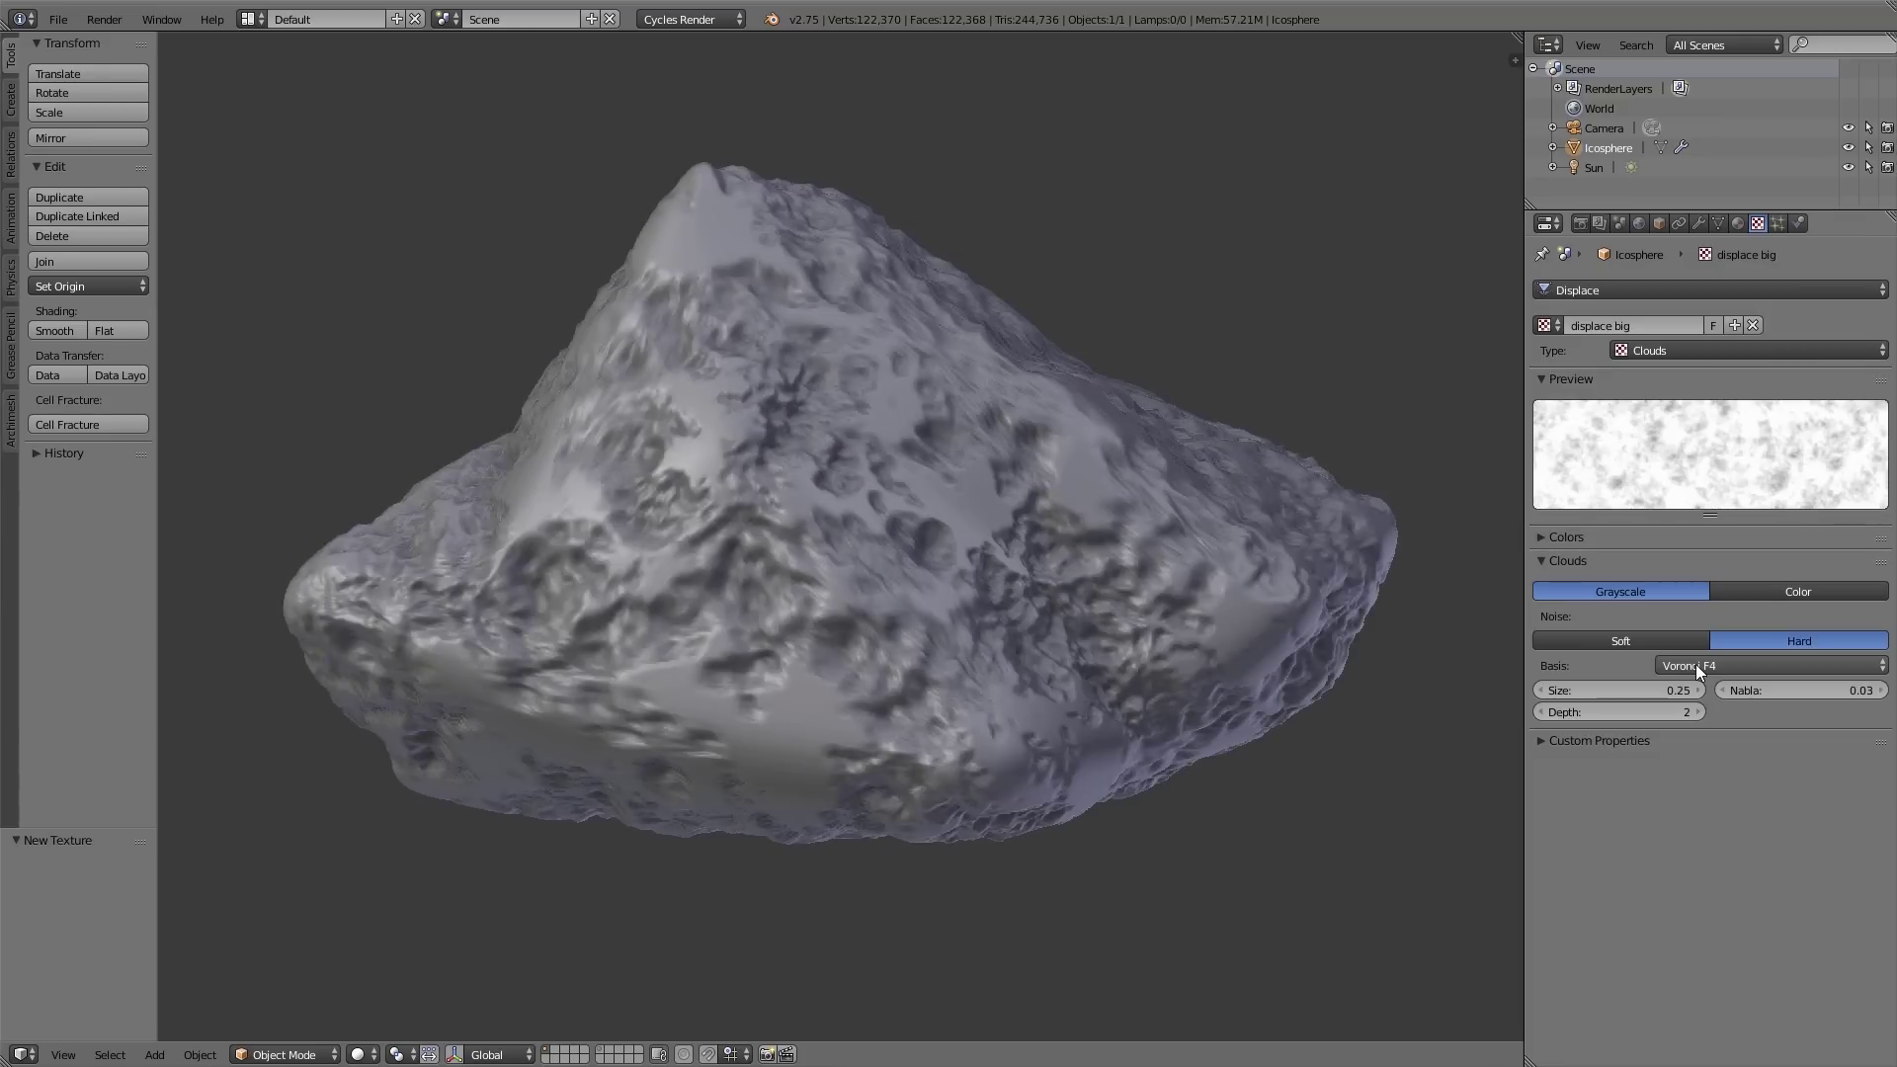
{"action": "scroll", "coordinate": [1696, 664], "scroll_direction": "down", "scroll_amount": 1, "text": "ctrl"}
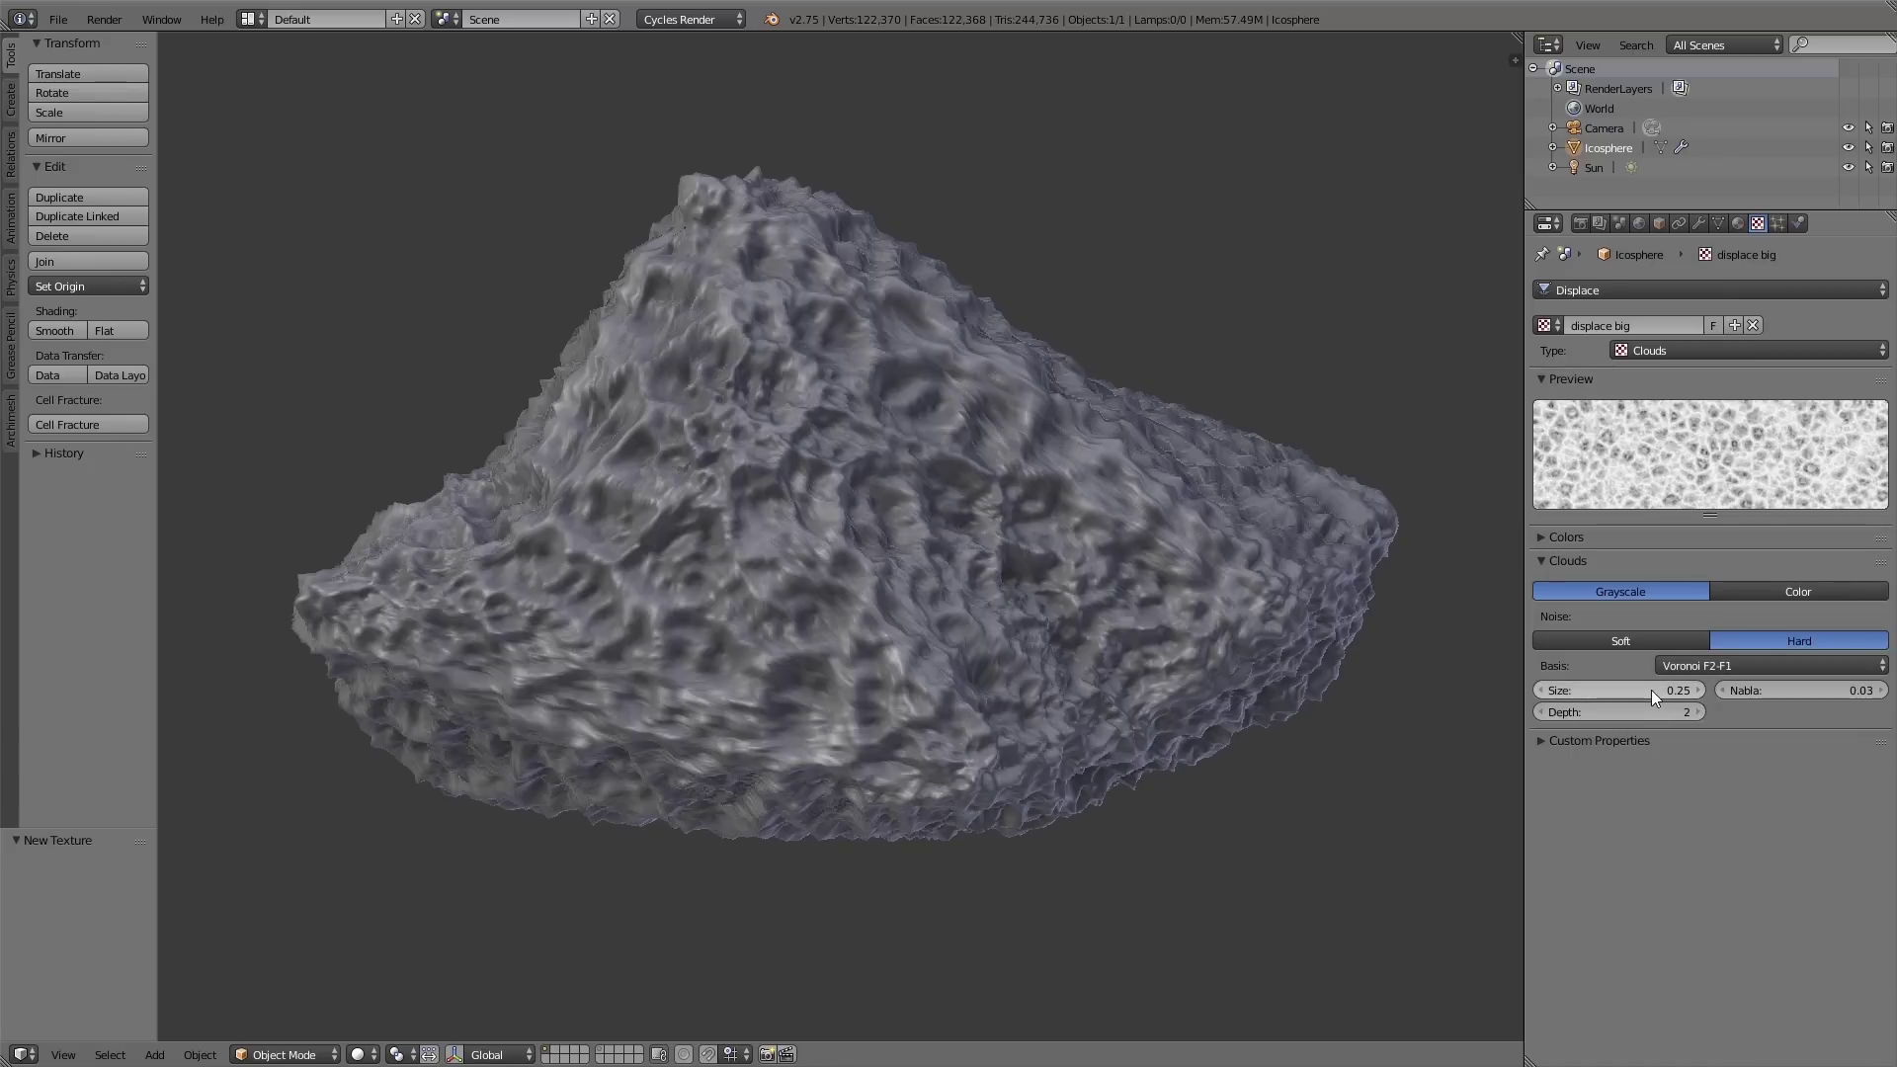
Step: Set the noise size to 2.00 and raise the depth to 4
{"action": "left_click", "coordinate": [1655, 689]}
{"action": "type", "text": "2"}
{"action": "key", "text": "Return"}
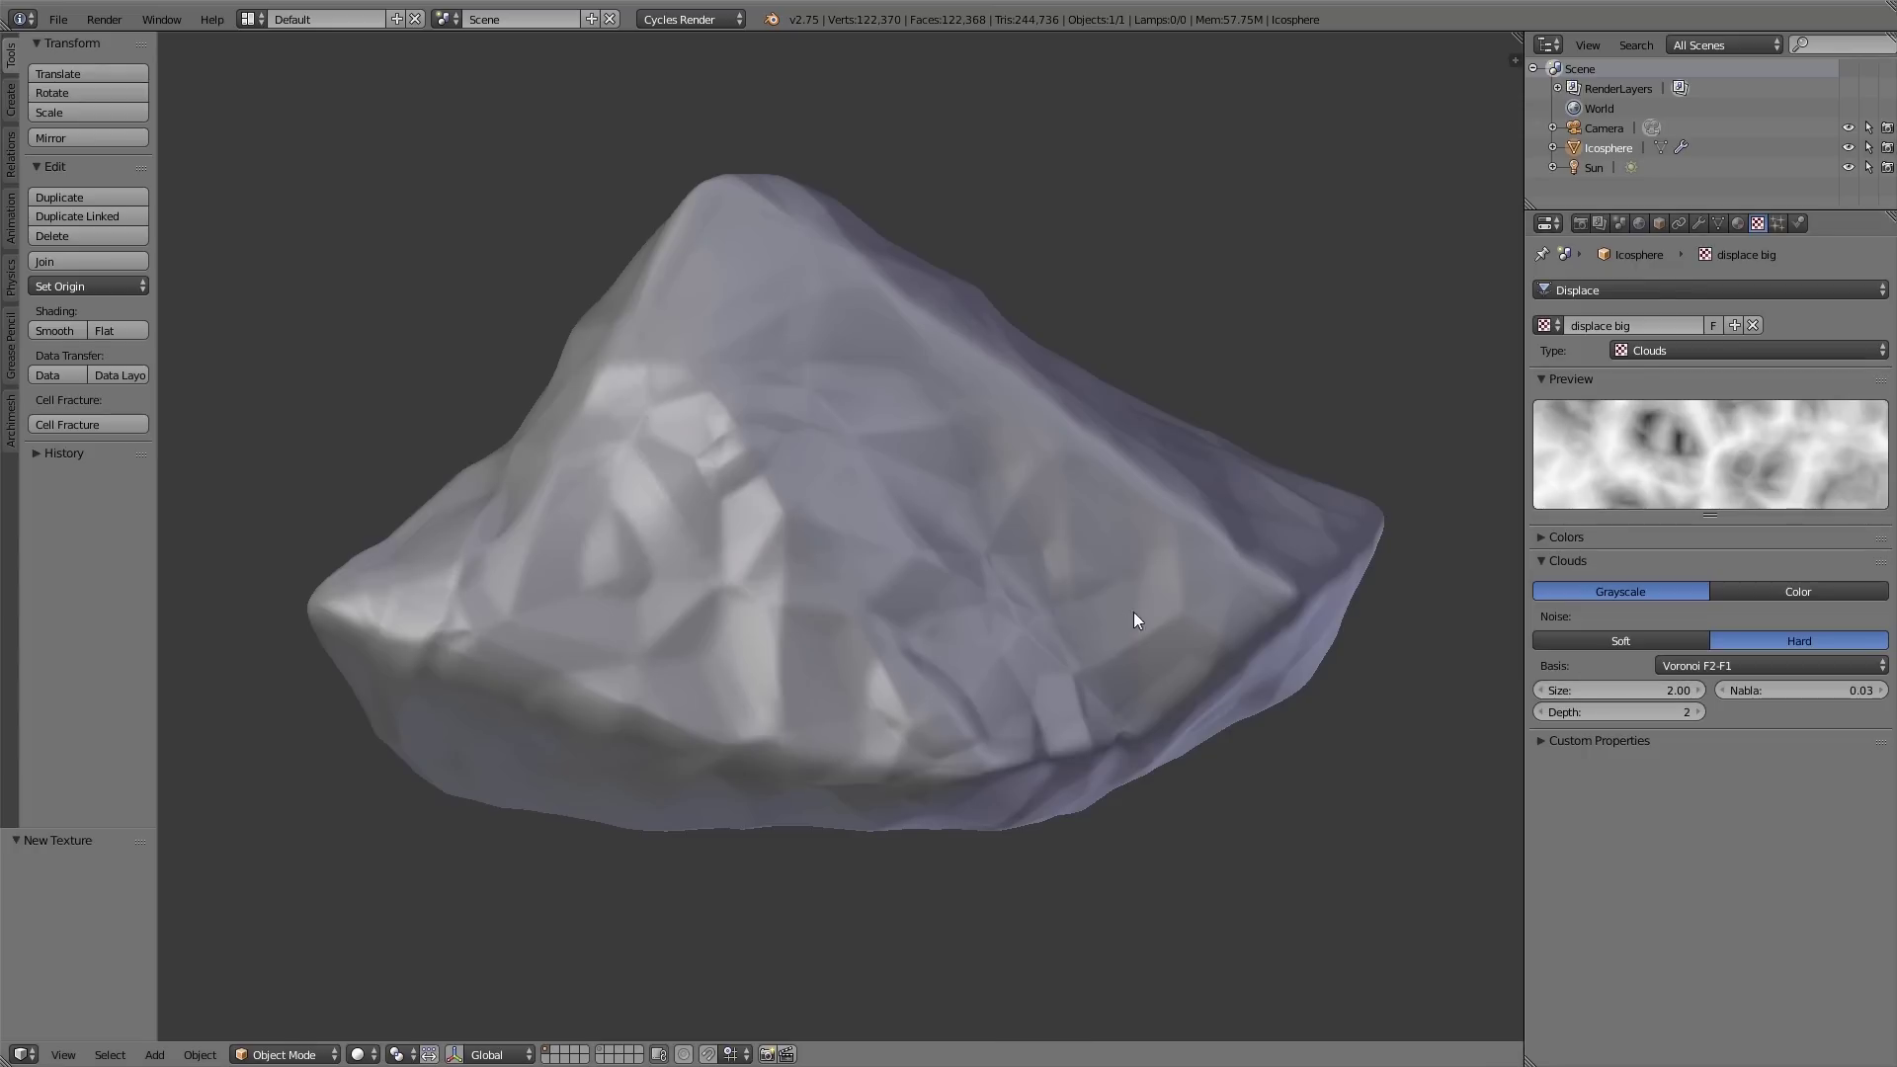
{"action": "middle_click_drag", "start_coordinate": [1134, 612], "coordinate": [733, 602]}
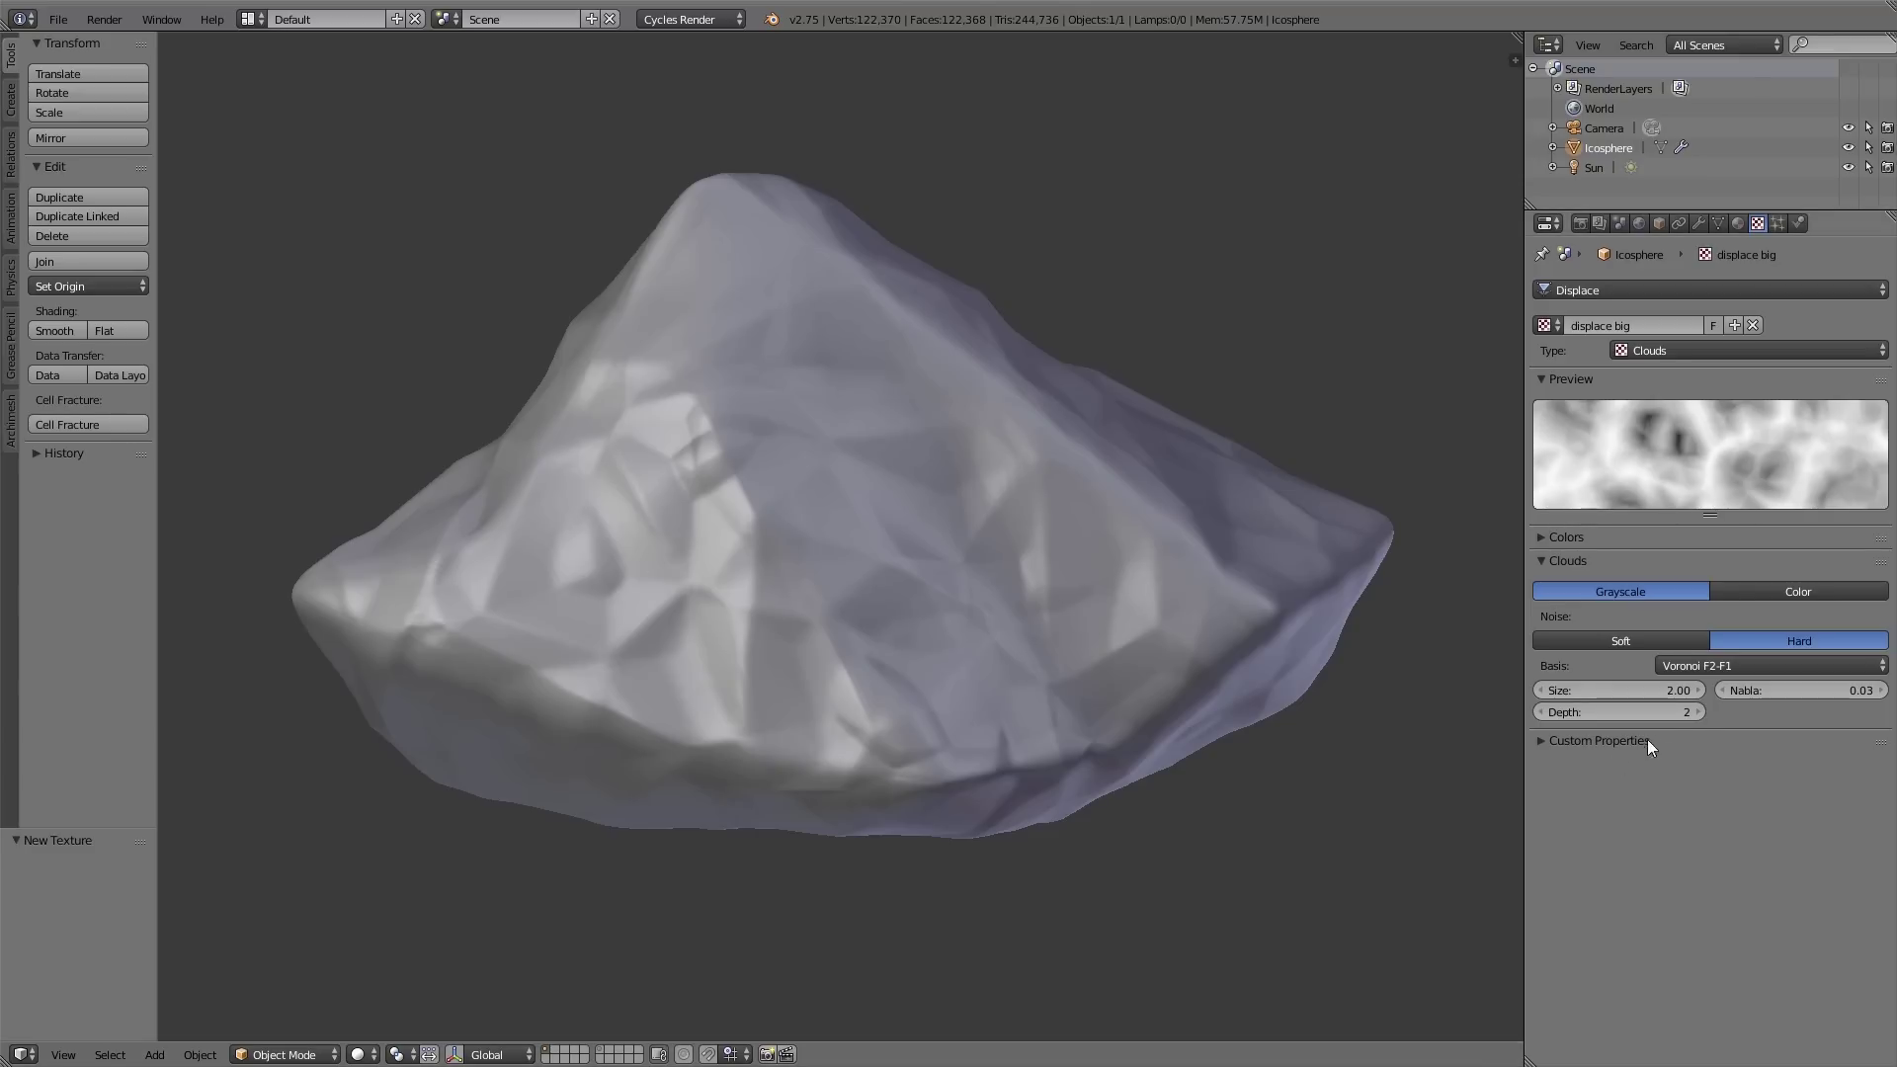
{"action": "left_click", "coordinate": [1701, 712]}
{"action": "left_click", "coordinate": [1701, 711]}
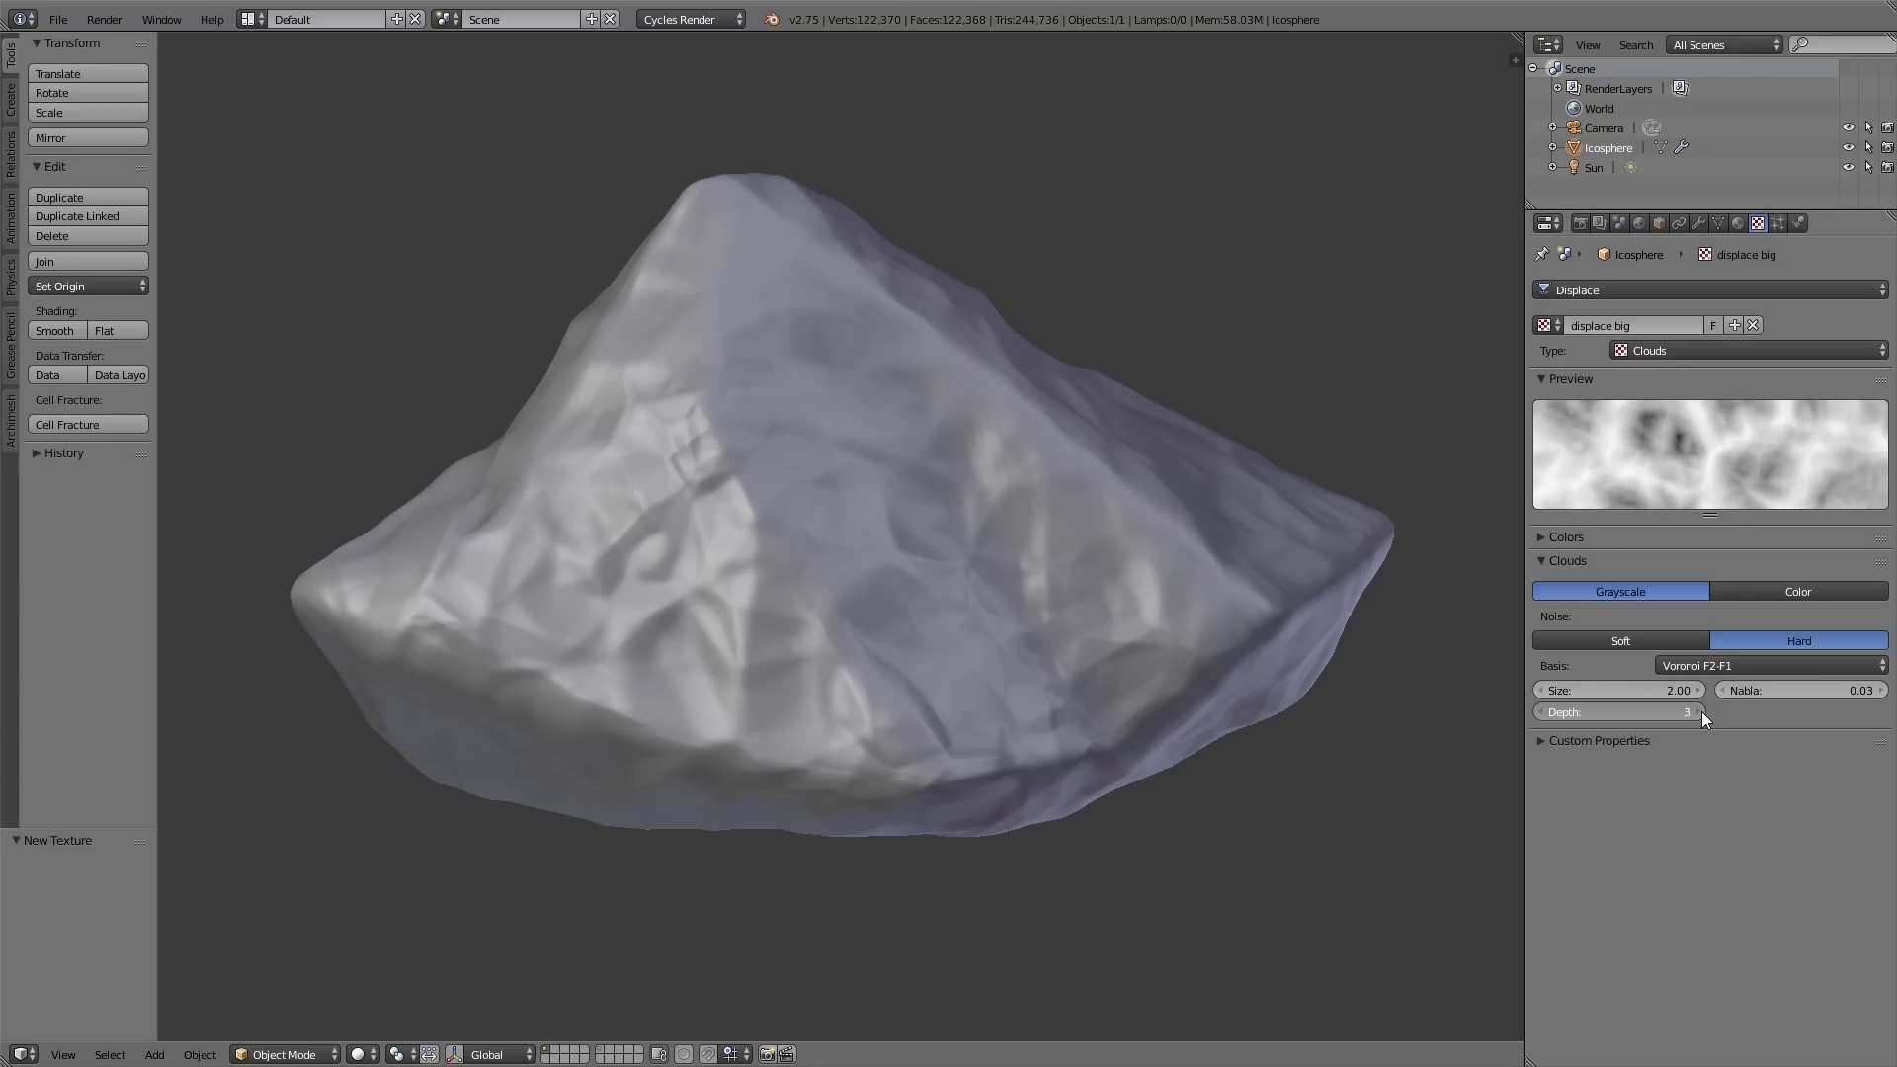
Step: Lower depth to 3 and add a colour ramp, black stop at 0.216, white at 0.895
{"action": "left_click", "coordinate": [1537, 713]}
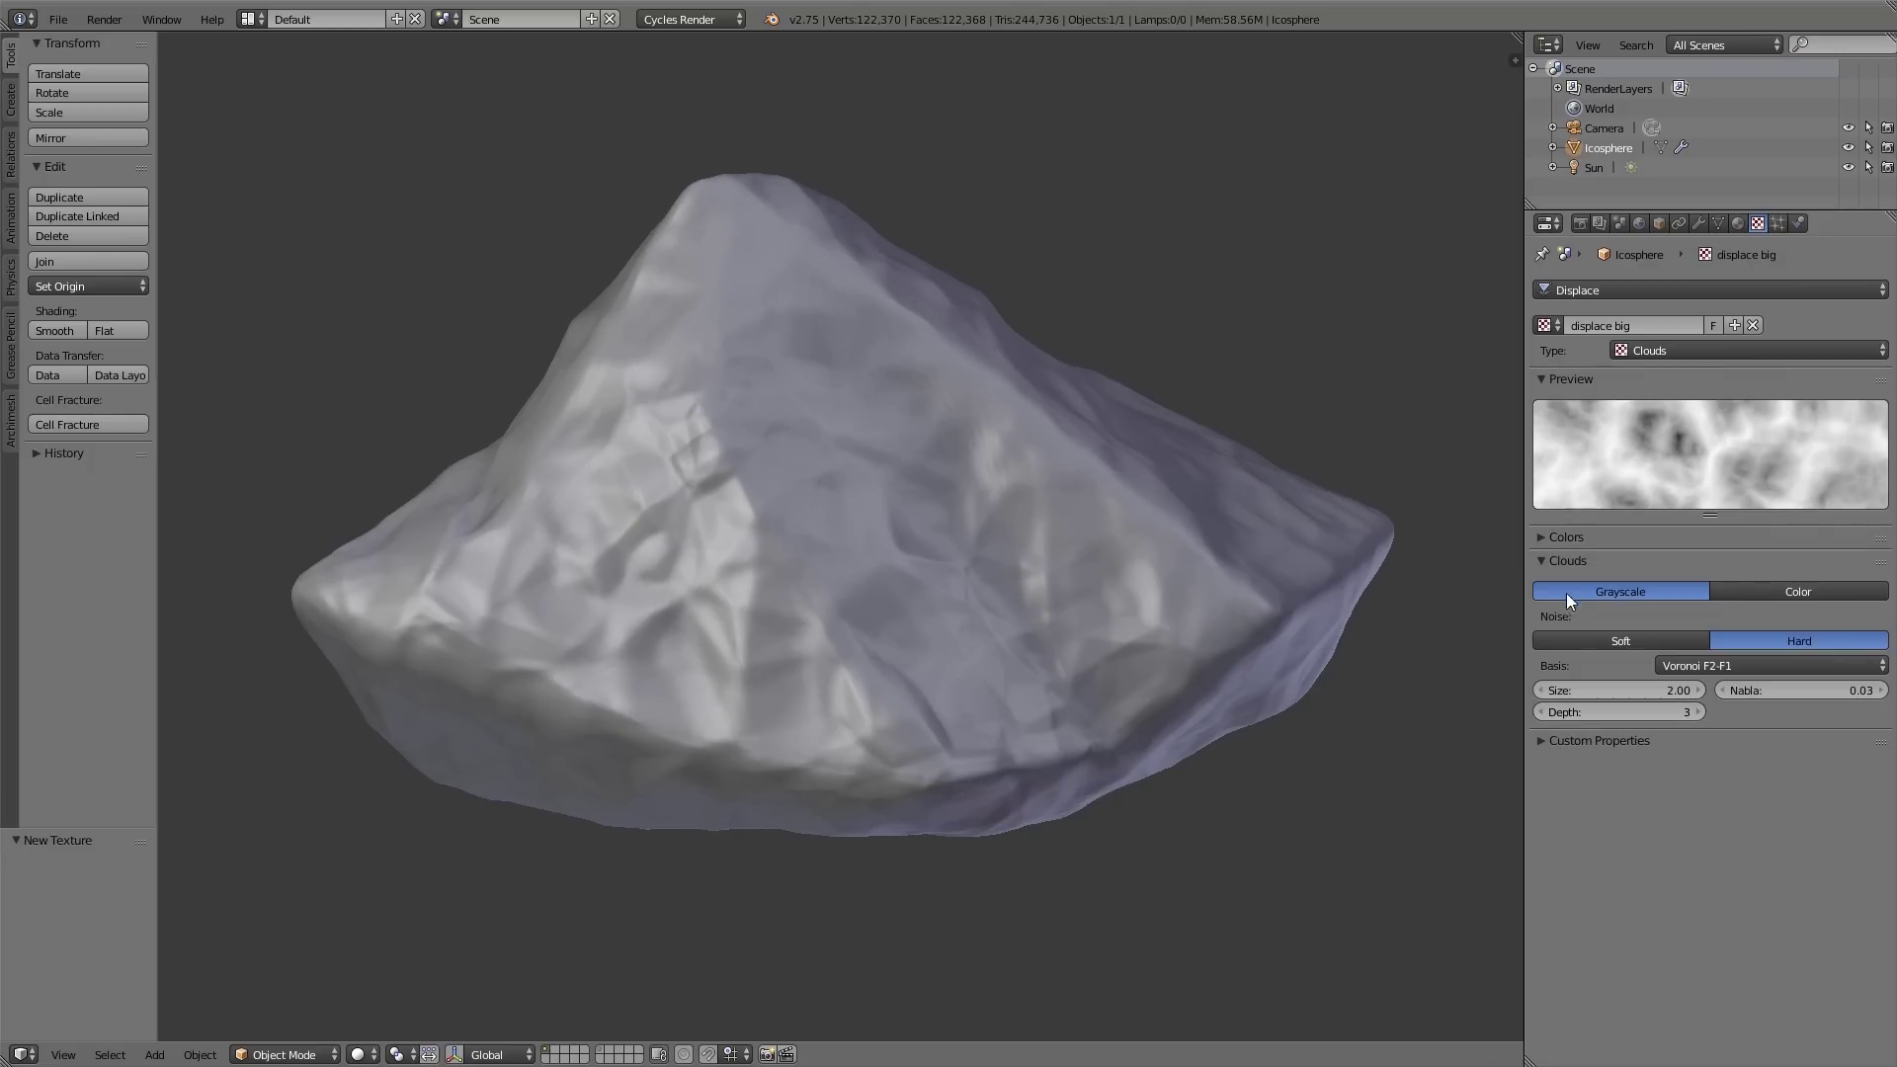
{"action": "left_click", "coordinate": [1571, 537]}
{"action": "left_click", "coordinate": [1543, 568]}
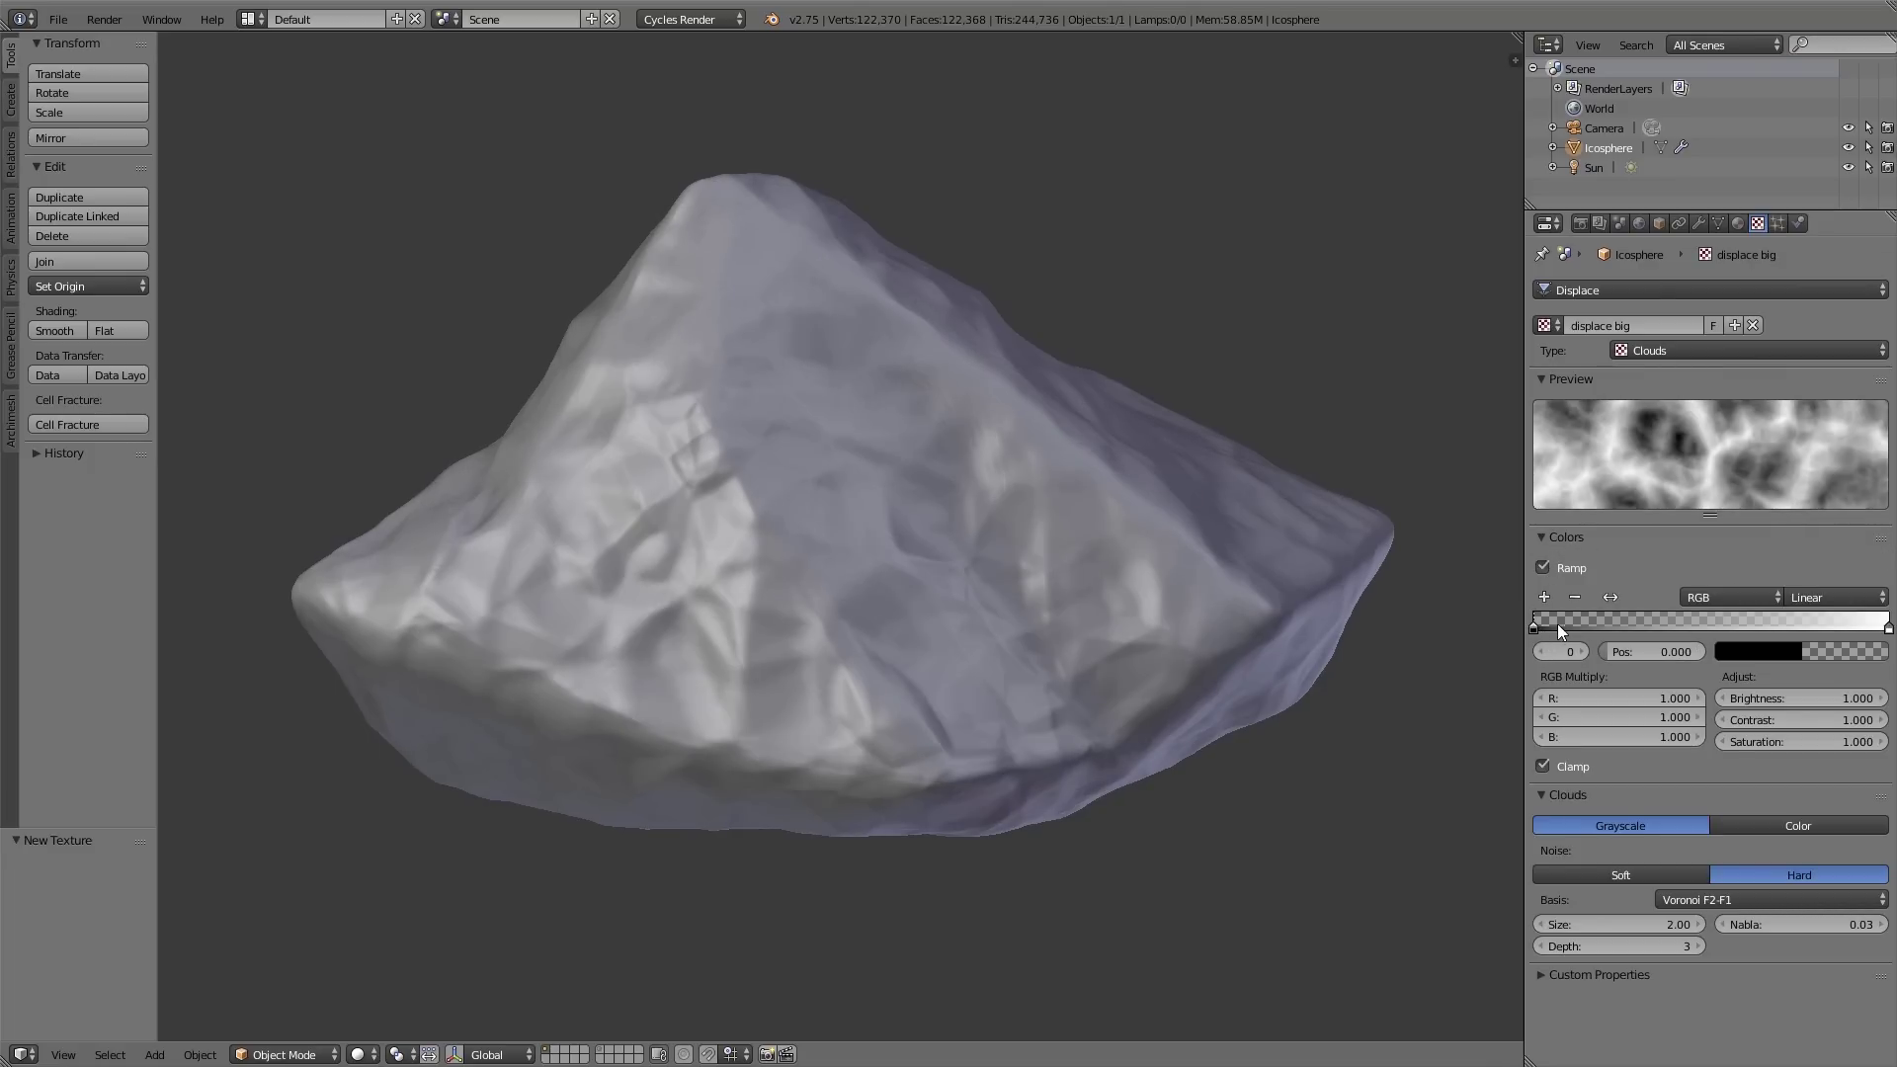
{"action": "mouse_move", "coordinate": [1598, 624]}
{"action": "left_mouse_down"}
{"action": "mouse_move", "coordinate": [1662, 624]}
{"action": "mouse_move", "coordinate": [1615, 625]}
{"action": "left_mouse_up"}
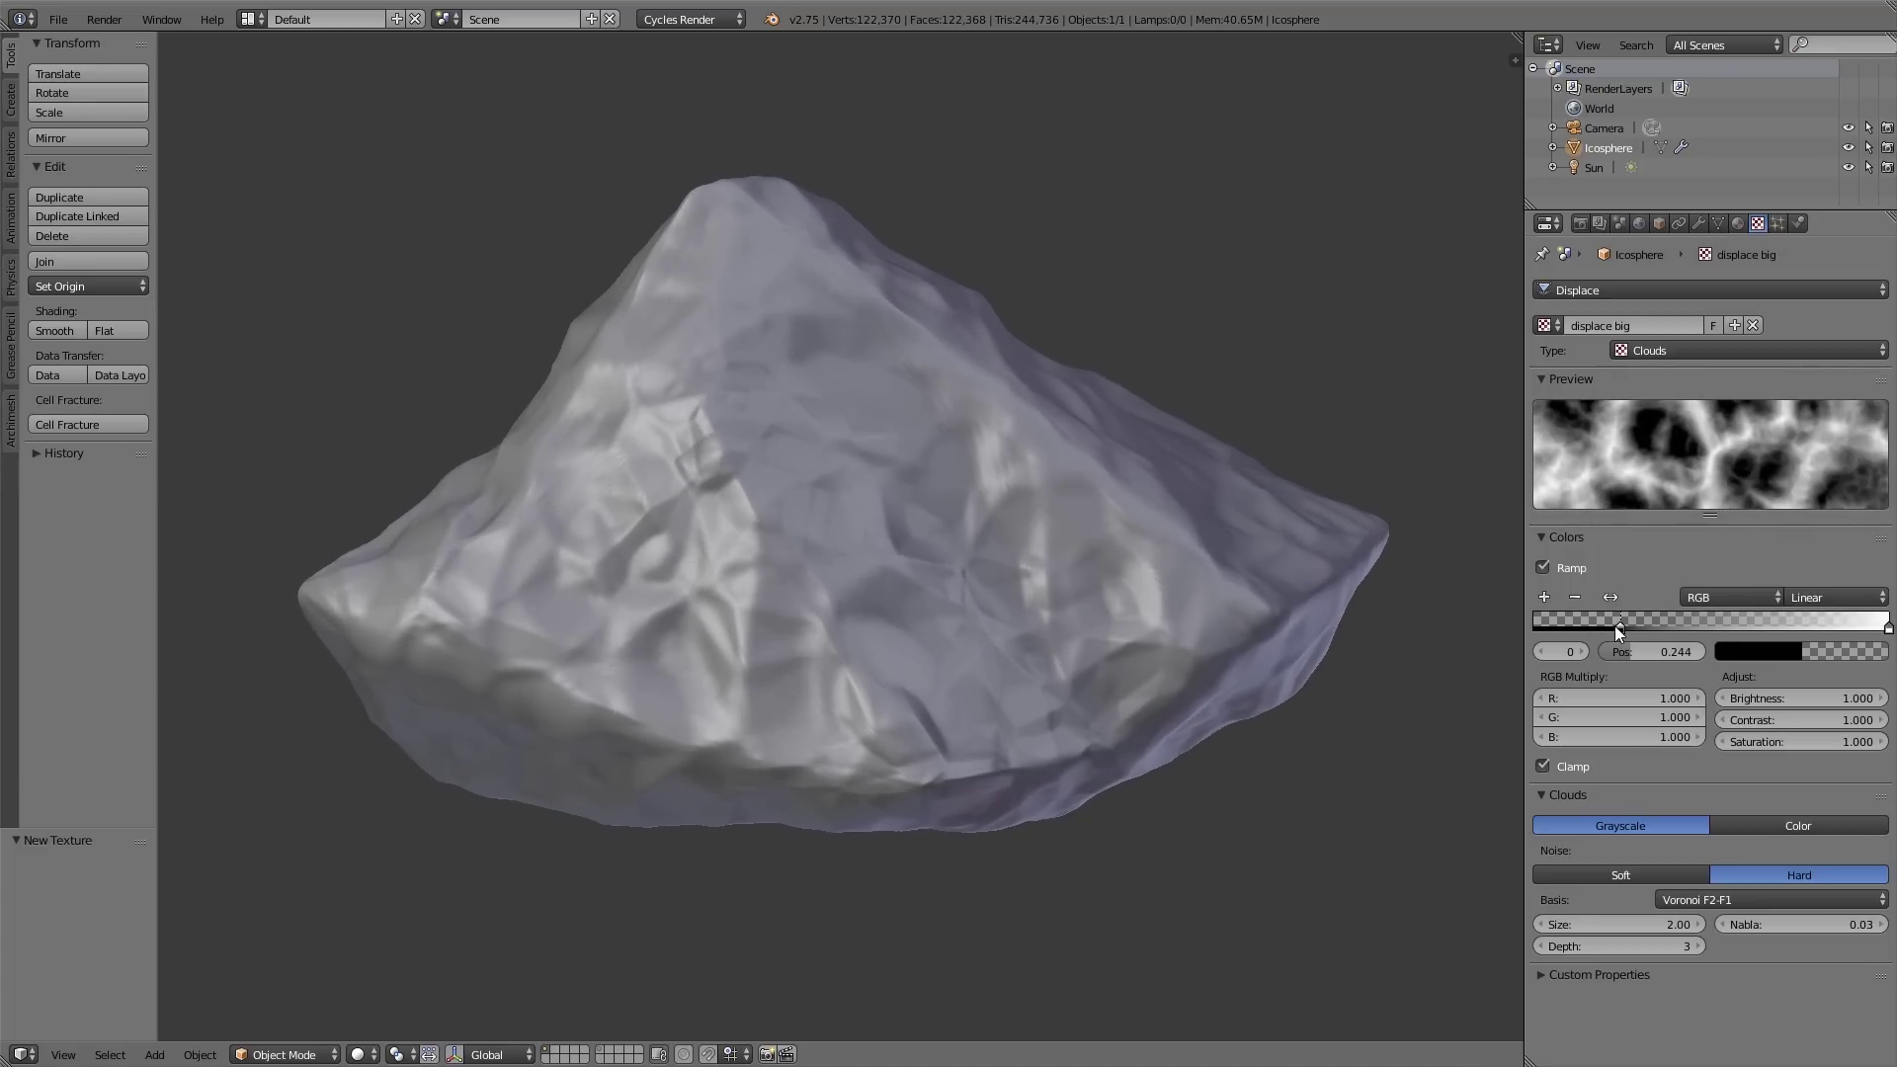
{"action": "left_click", "coordinate": [1882, 631]}
{"action": "left_click_drag", "start_coordinate": [1859, 634], "coordinate": [1852, 638]}
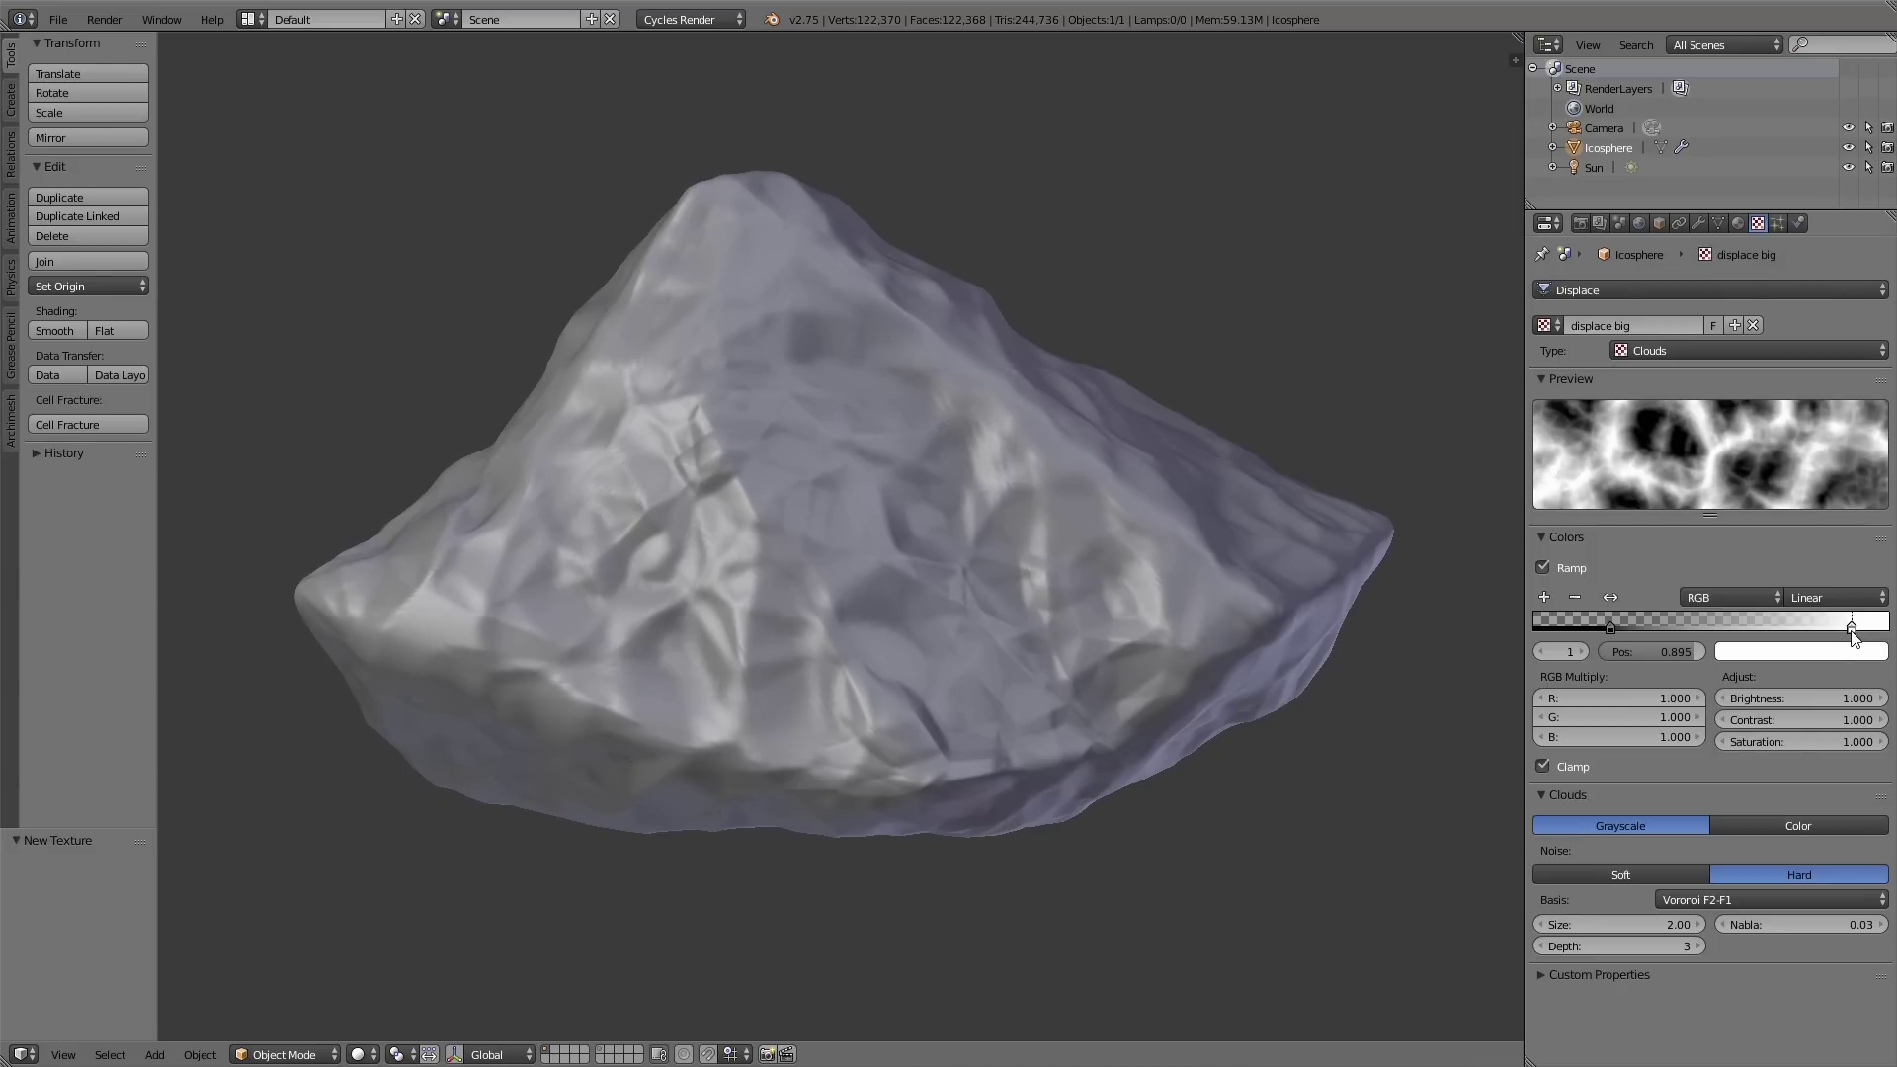
Step: Collapse the first Displace modifier and rename it 'big'
{"action": "left_click", "coordinate": [1699, 225]}
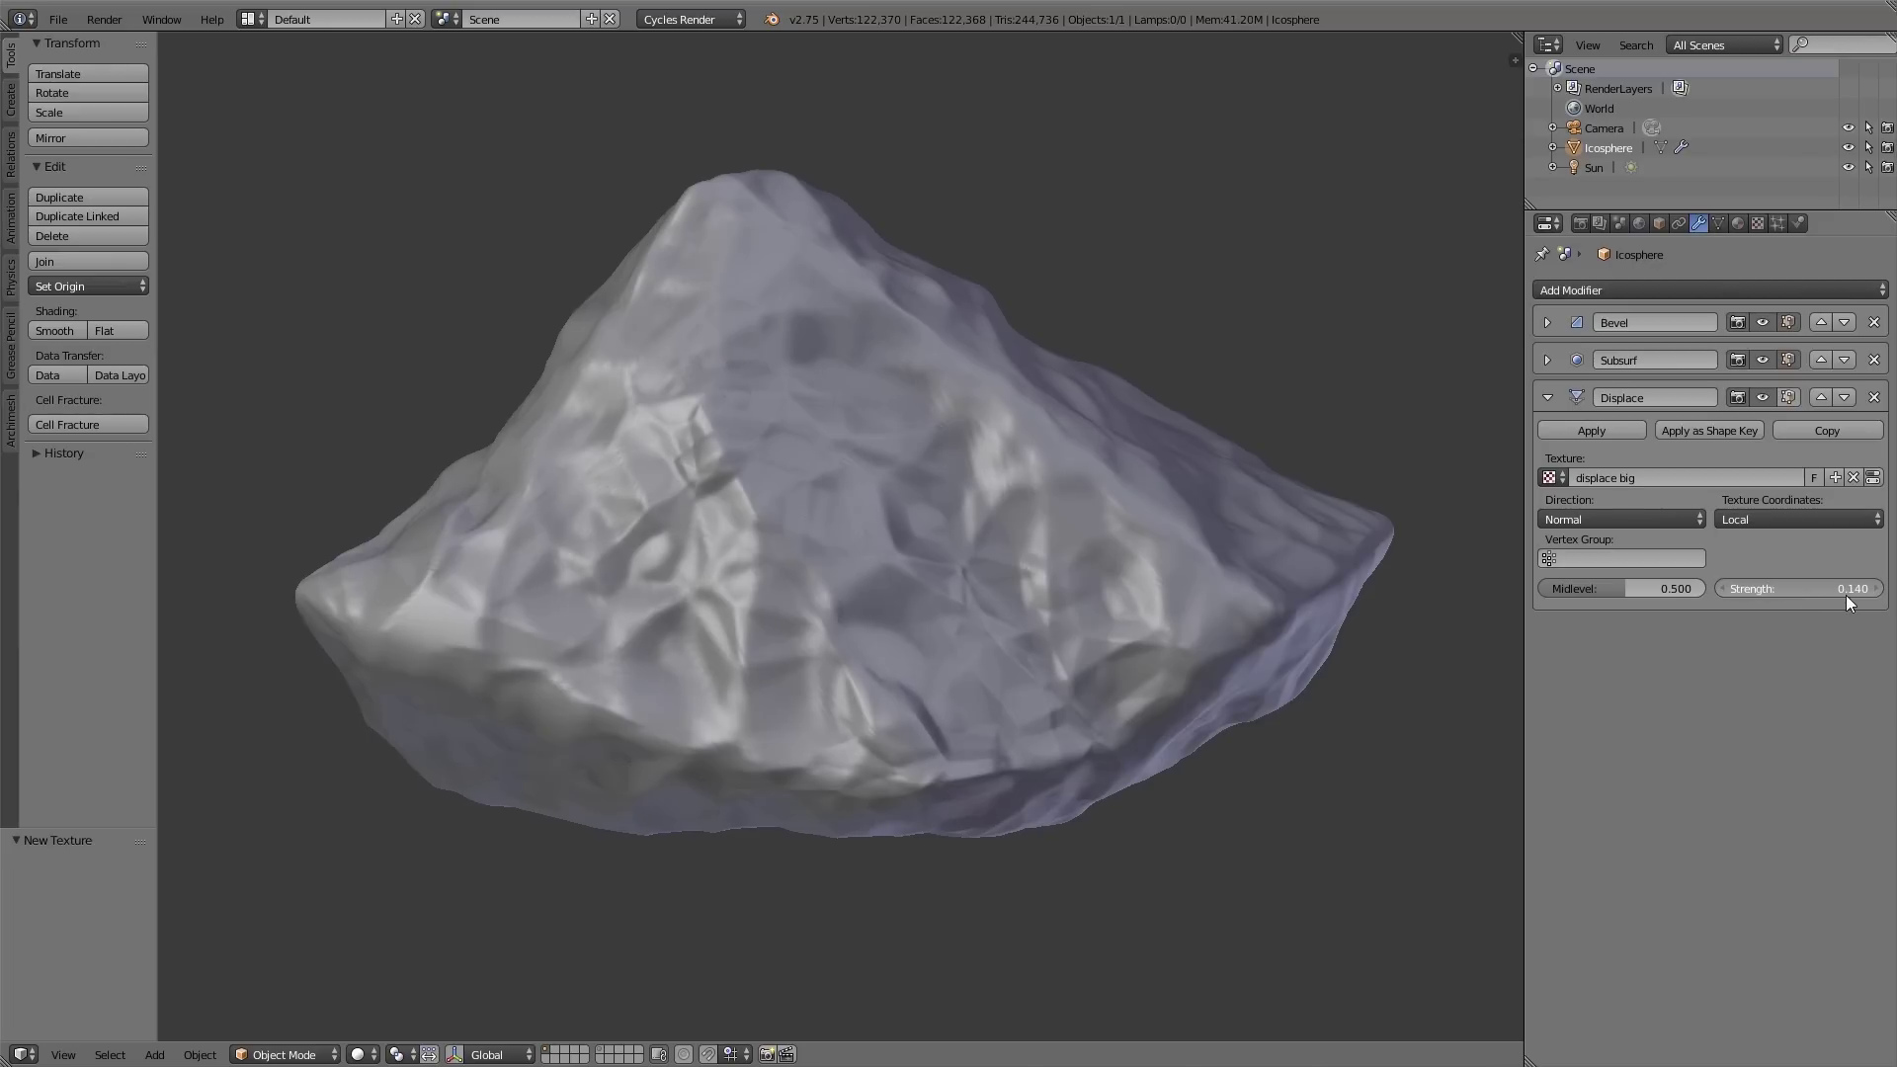
{"action": "scroll", "coordinate": [1845, 595], "scroll_direction": "up", "scroll_amount": 7, "text": "ctrl"}
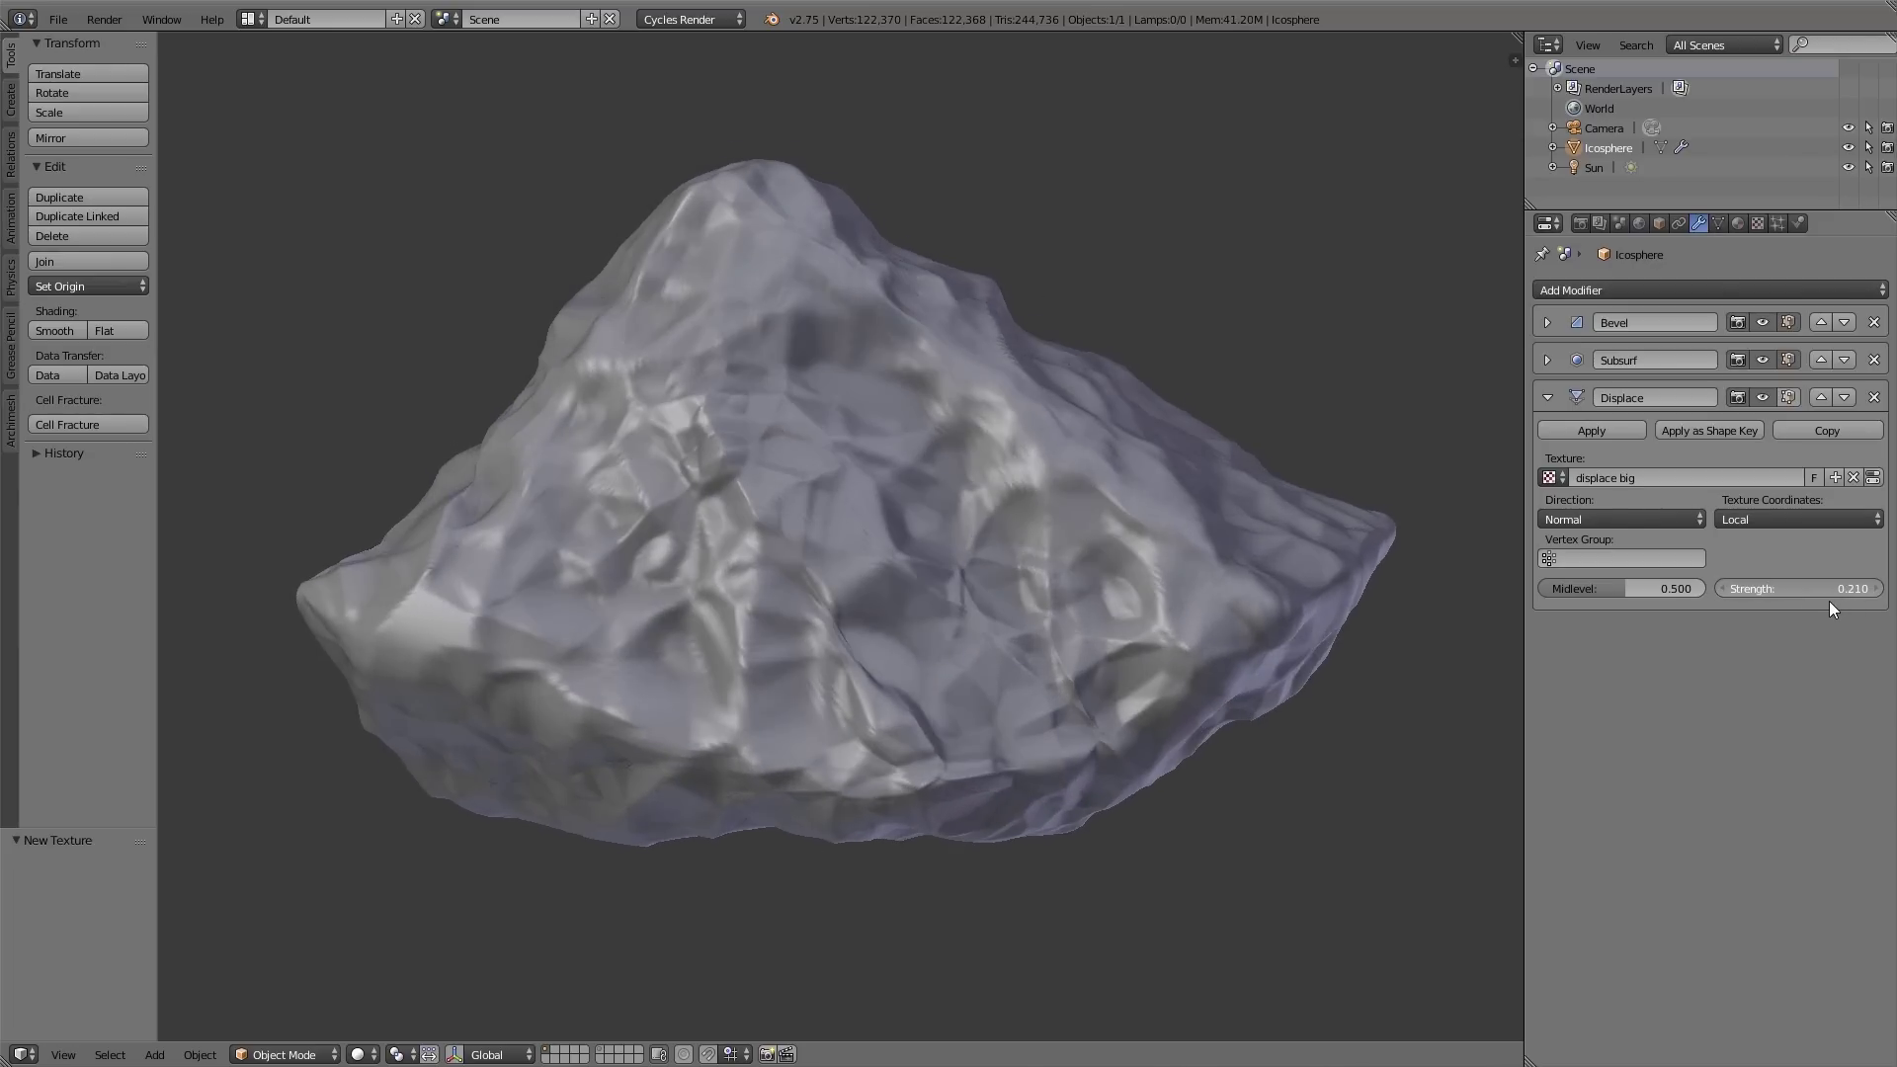
{"action": "scroll", "coordinate": [1830, 605], "scroll_direction": "down", "scroll_amount": 1, "text": "ctrl"}
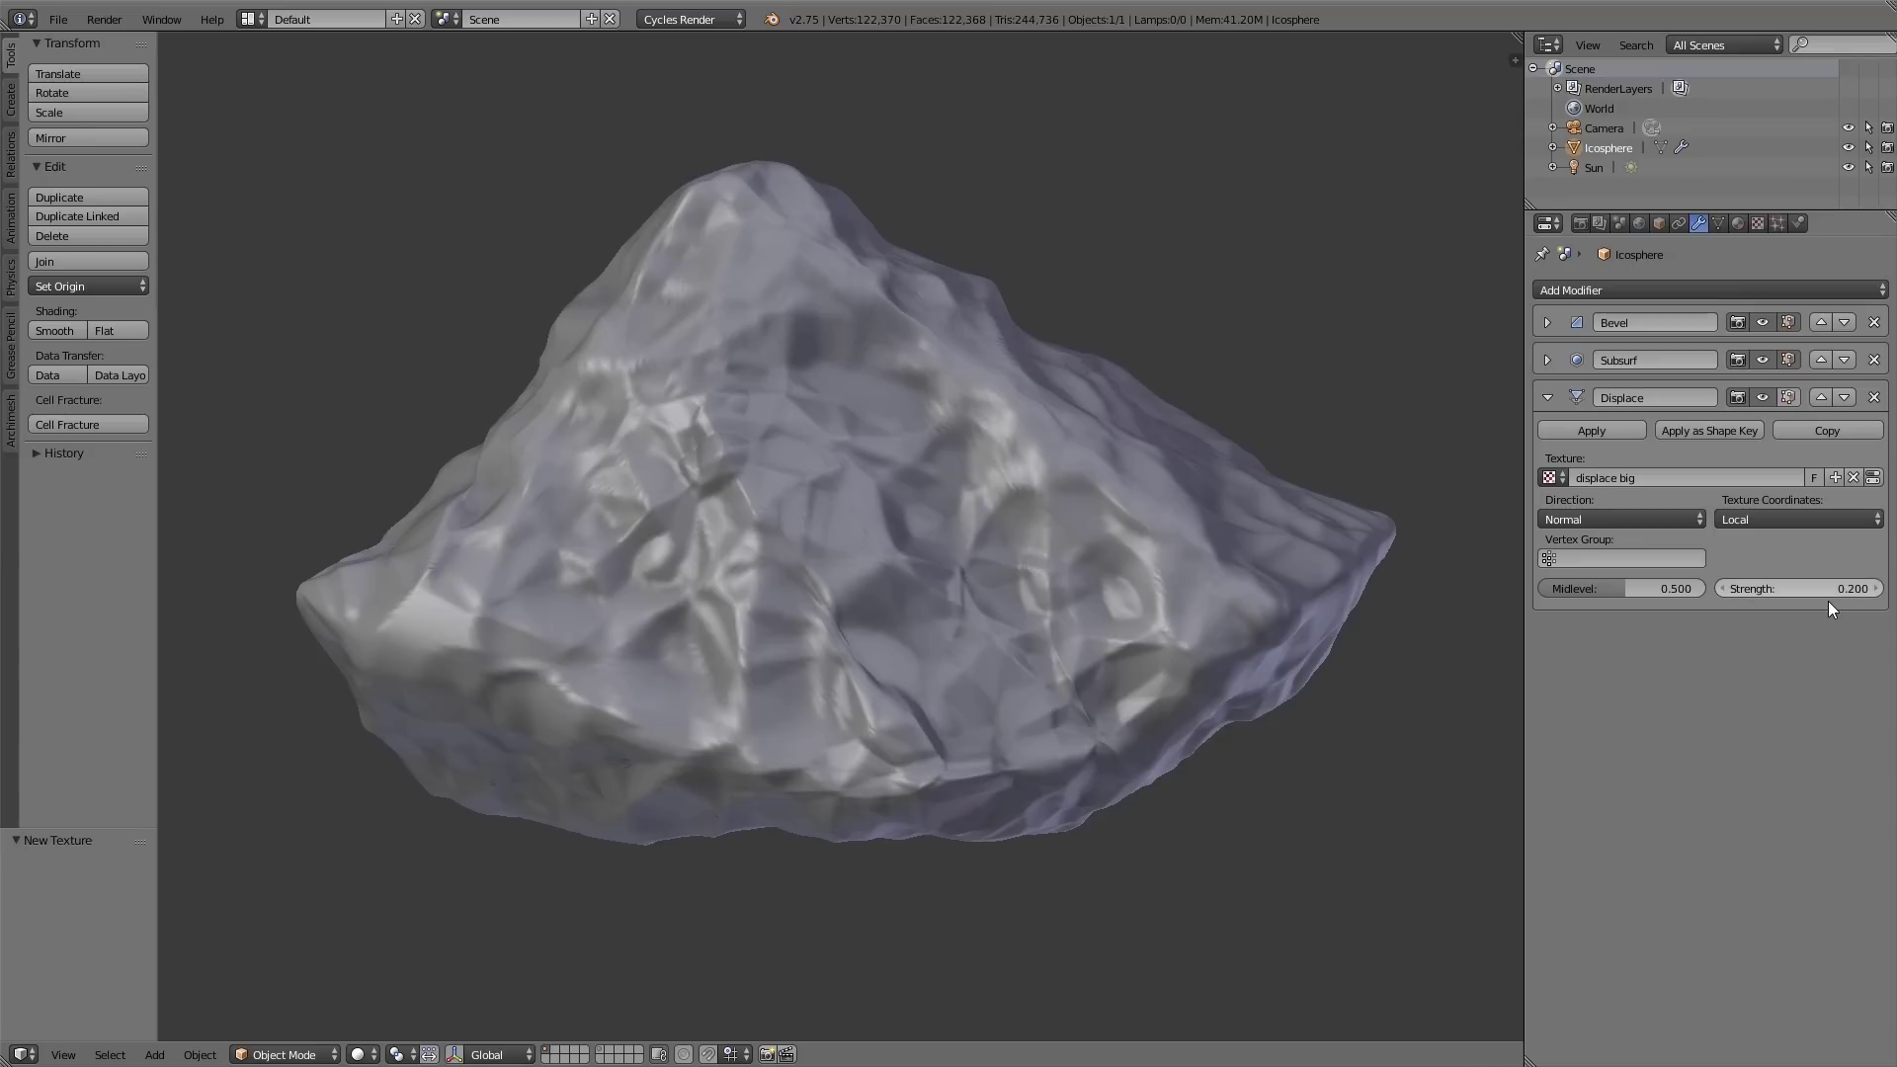
{"action": "left_click", "coordinate": [1549, 397]}
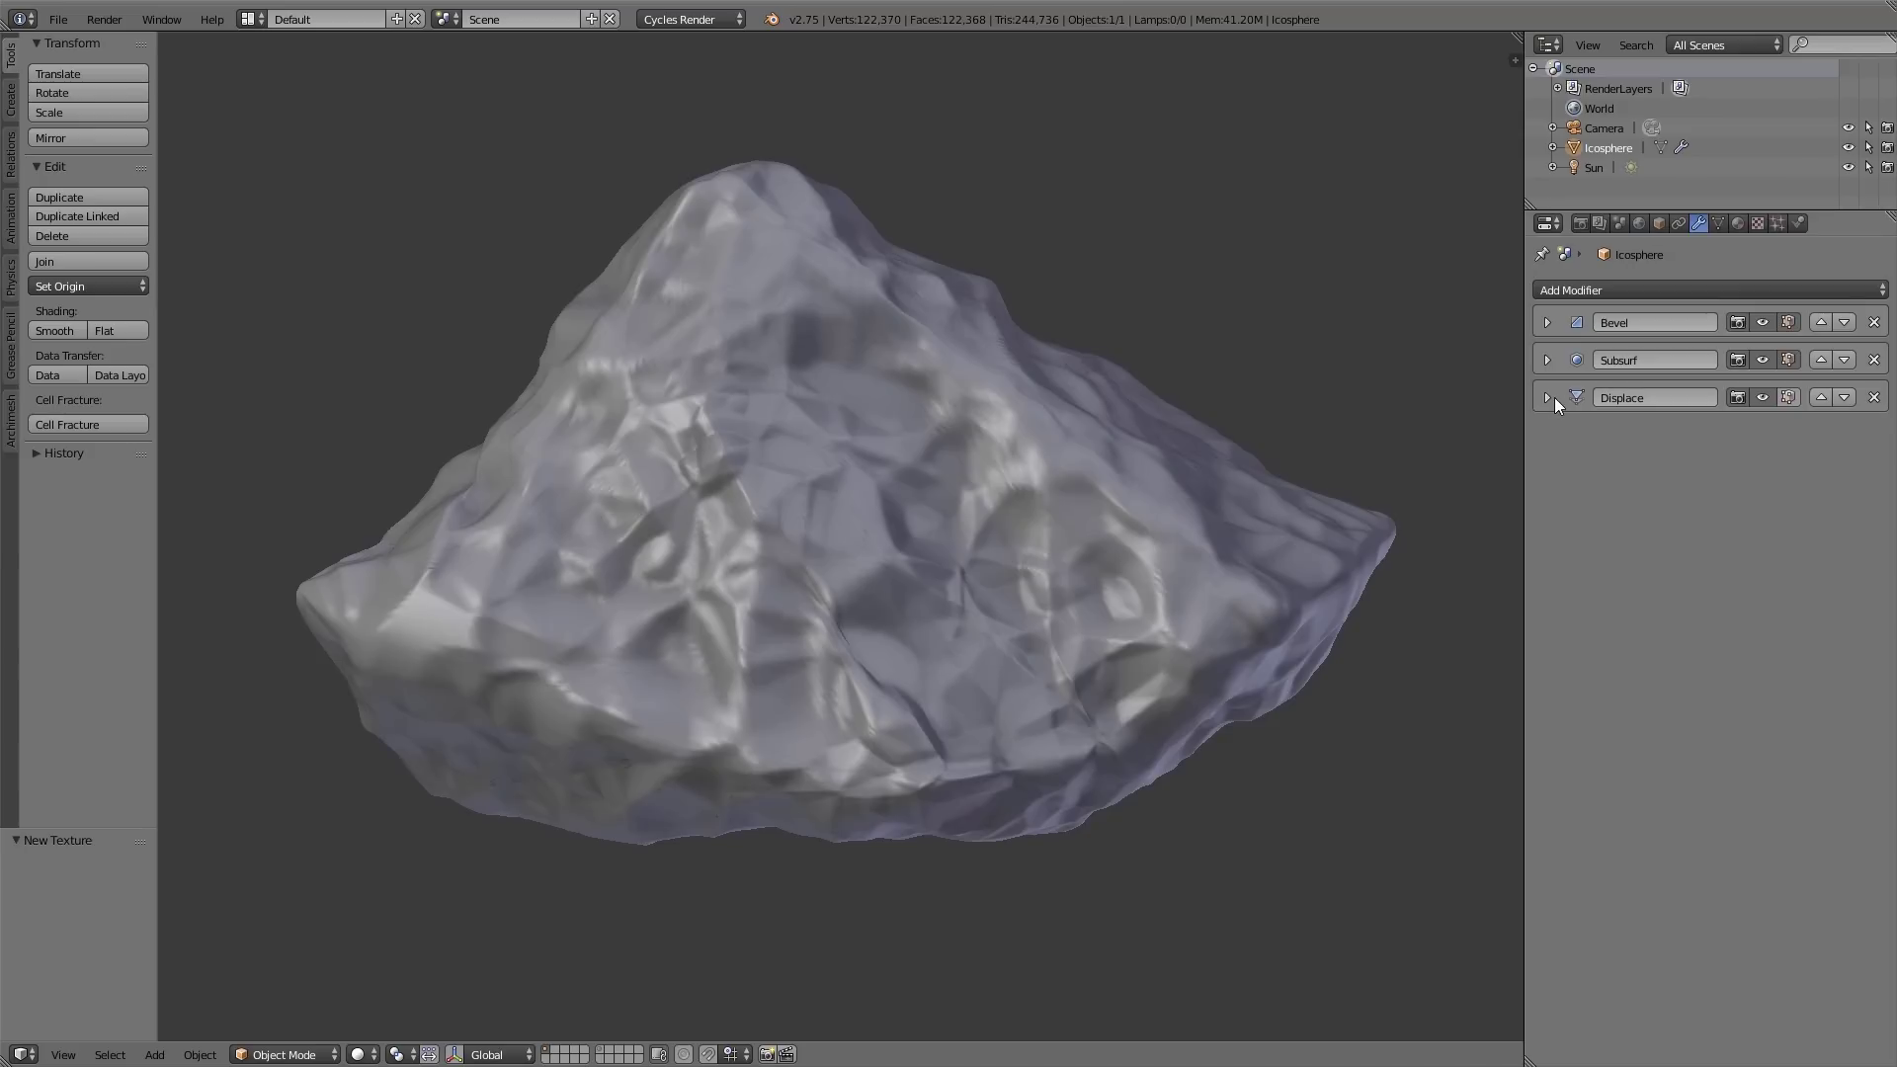
{"action": "double_click", "coordinate": [1636, 399]}
{"action": "type", "text": "big"}
{"action": "key", "text": "Return"}
Step: Add a second Displace modifier named 'small' below big
{"action": "left_click", "coordinate": [1689, 290]}
{"action": "left_click", "coordinate": [1670, 420]}
{"action": "left_click", "coordinate": [1669, 436]}
{"action": "type", "text": "s"}
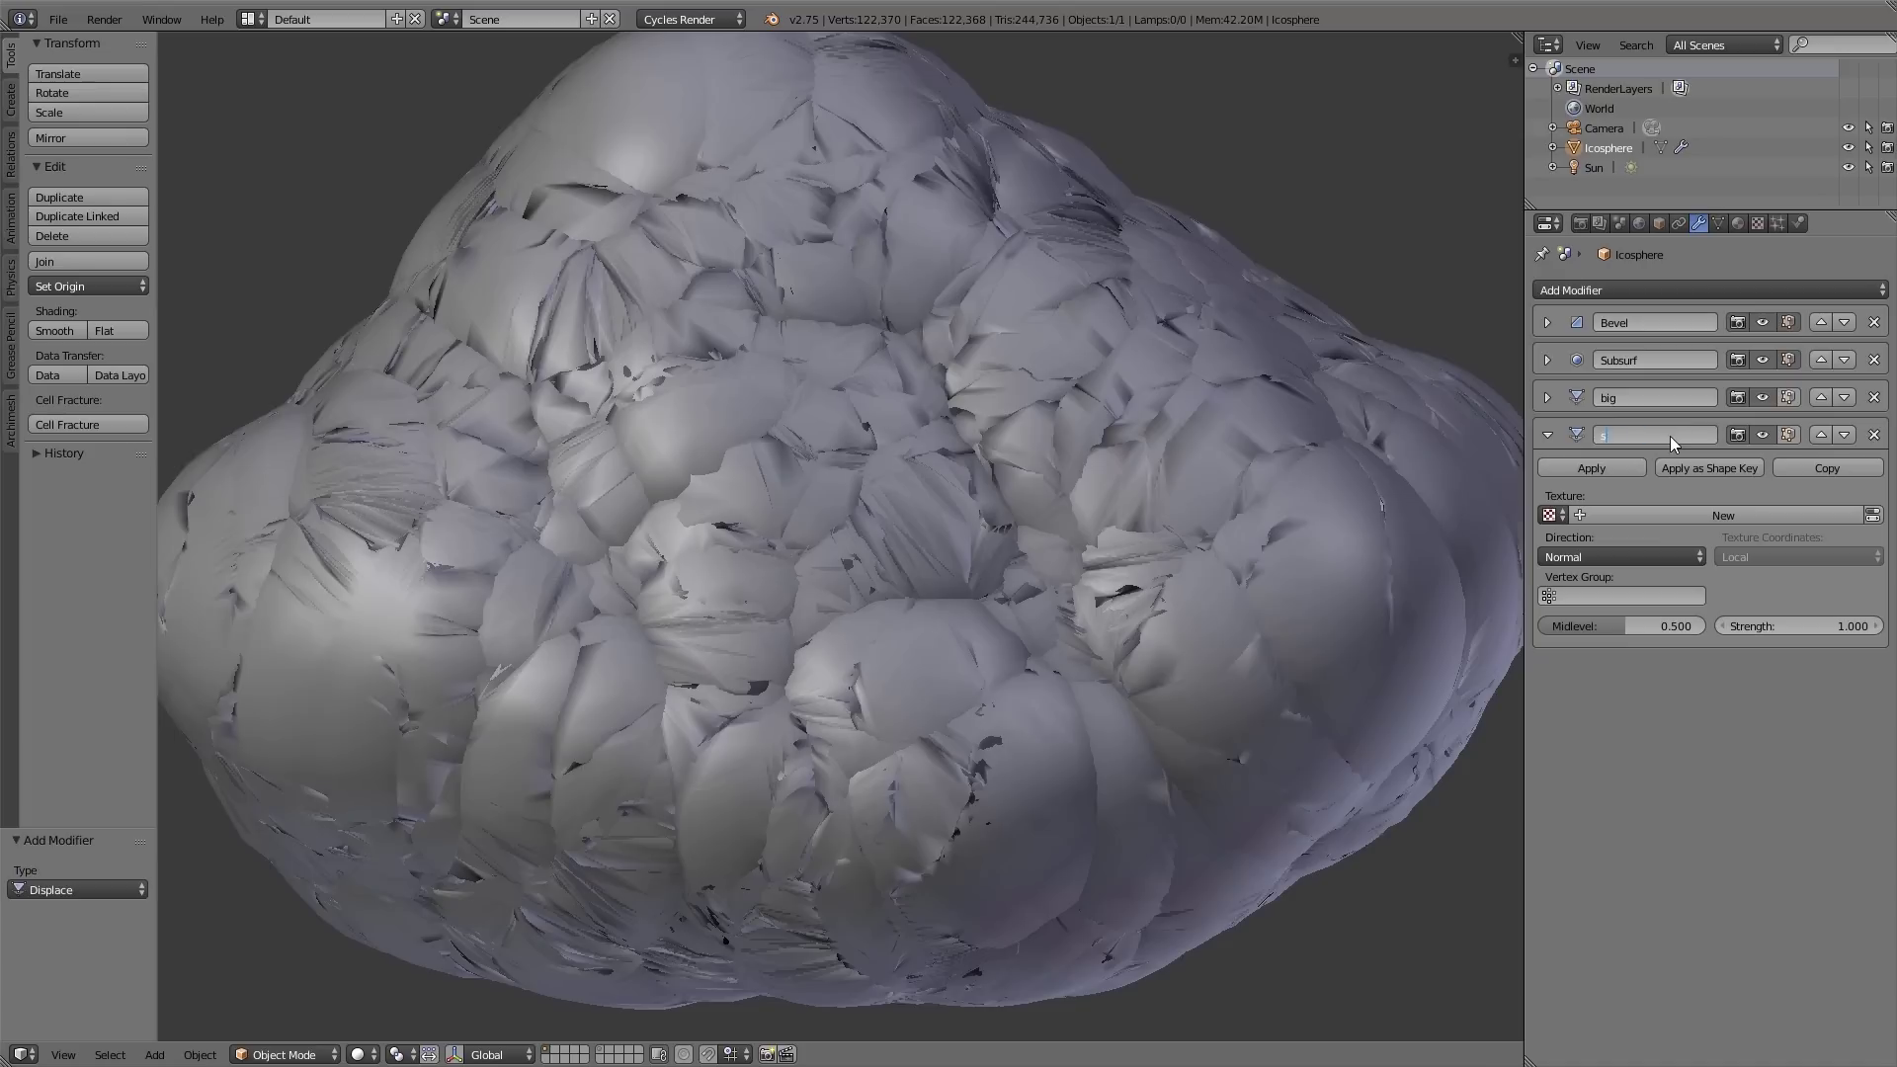
{"action": "type", "text": "mall"}
{"action": "key", "text": "Return"}
Step: Give the small modifier a new texture 'displace small' and reduce its strength
{"action": "left_click", "coordinate": [1681, 514]}
{"action": "double_click", "coordinate": [1680, 513]}
{"action": "type", "text": "displace sm"}
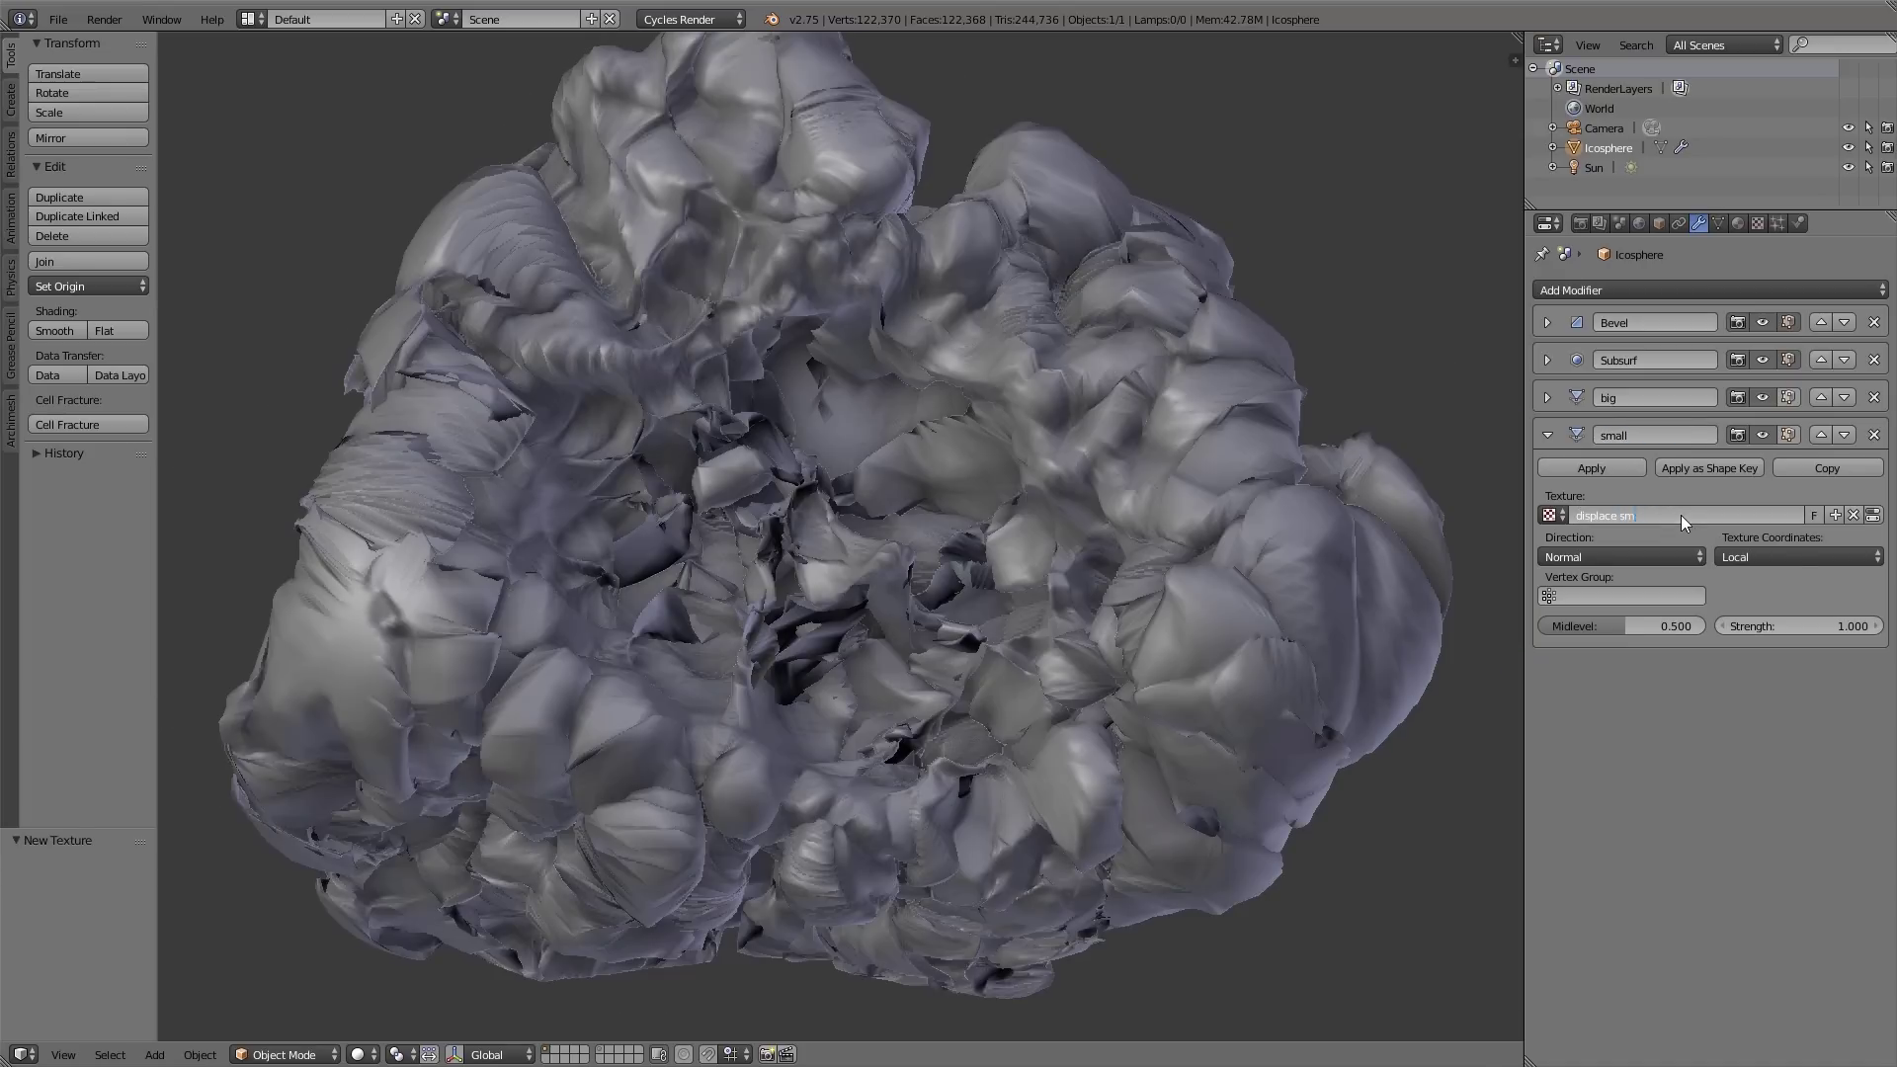
{"action": "type", "text": "all"}
{"action": "key", "text": "Return"}
{"action": "left_click_drag", "start_coordinate": [1786, 620], "coordinate": [1739, 621]}
Step: Set the displace small Clouds size to 0.50, depth 4, and the ramp's black stop to 0.238
{"action": "left_click", "coordinate": [1873, 514]}
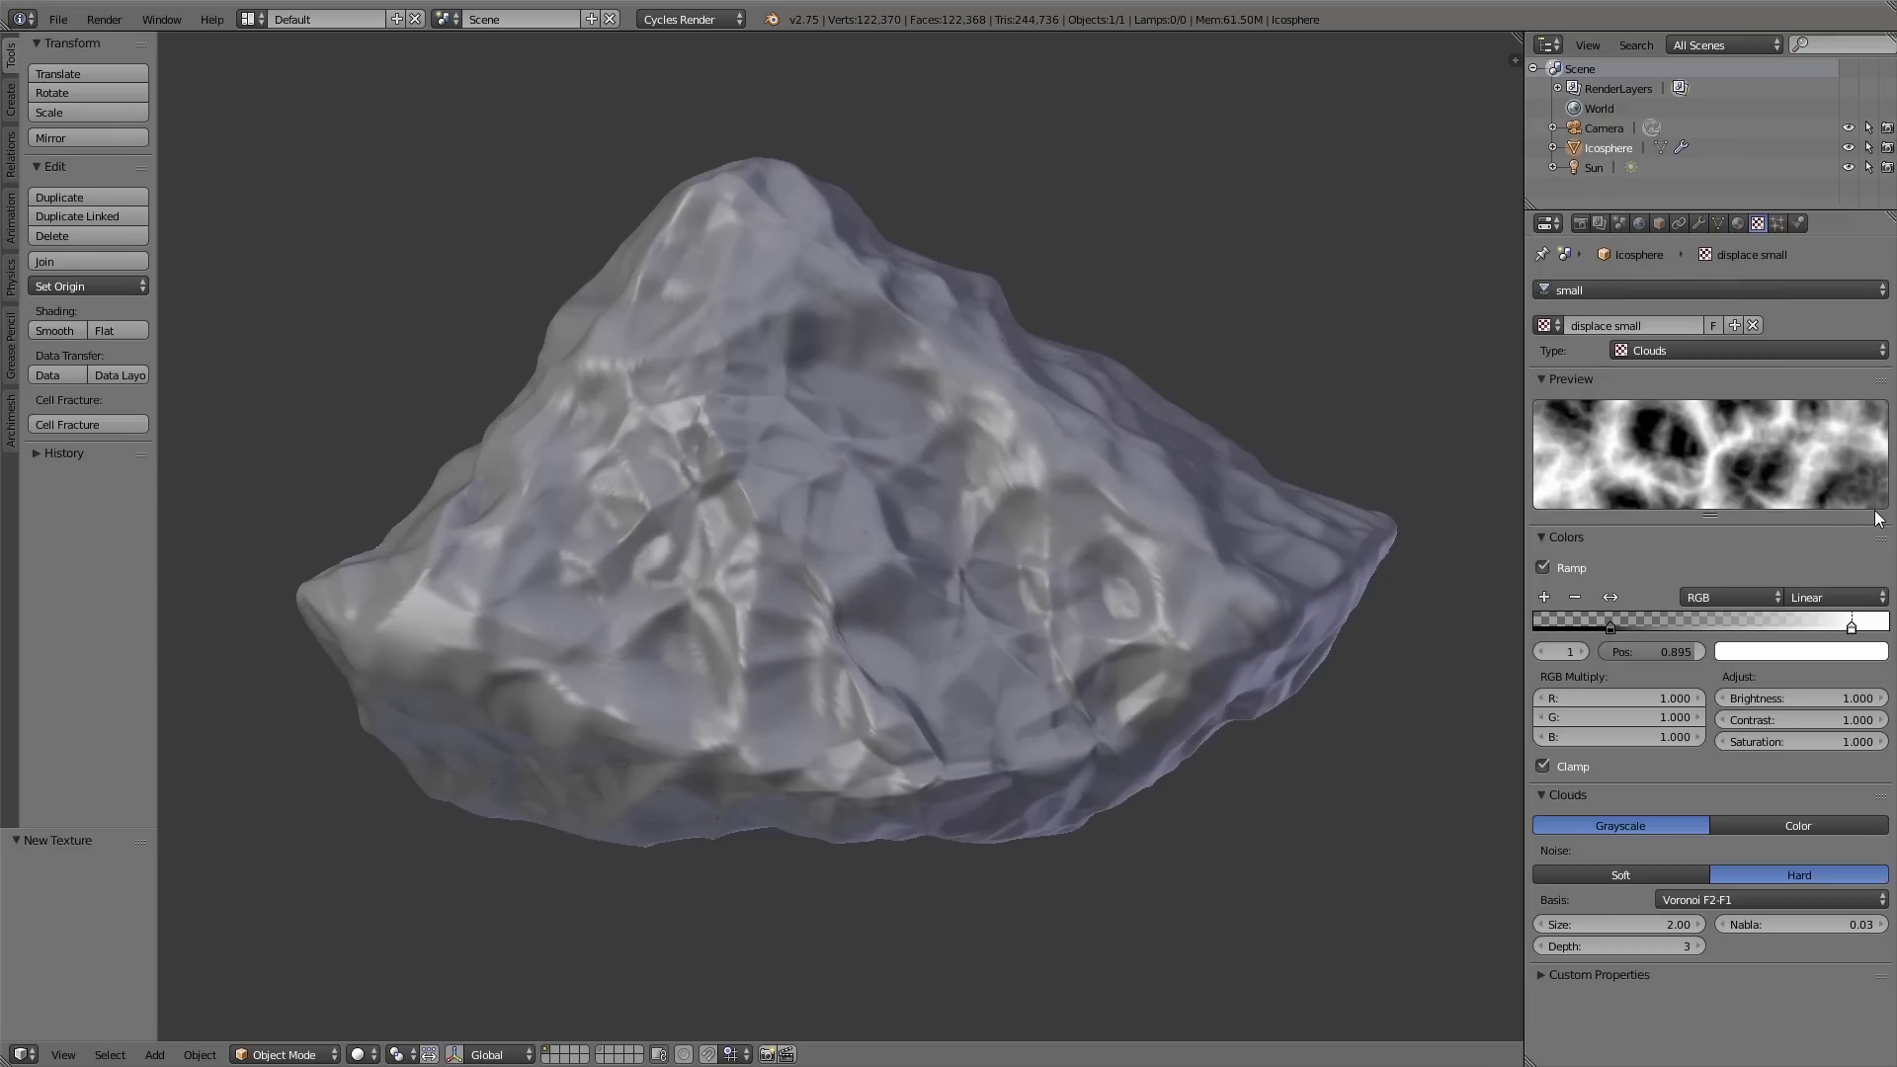
{"action": "left_click", "coordinate": [1641, 921]}
{"action": "type", "text": "0.5"}
{"action": "key", "text": "Return"}
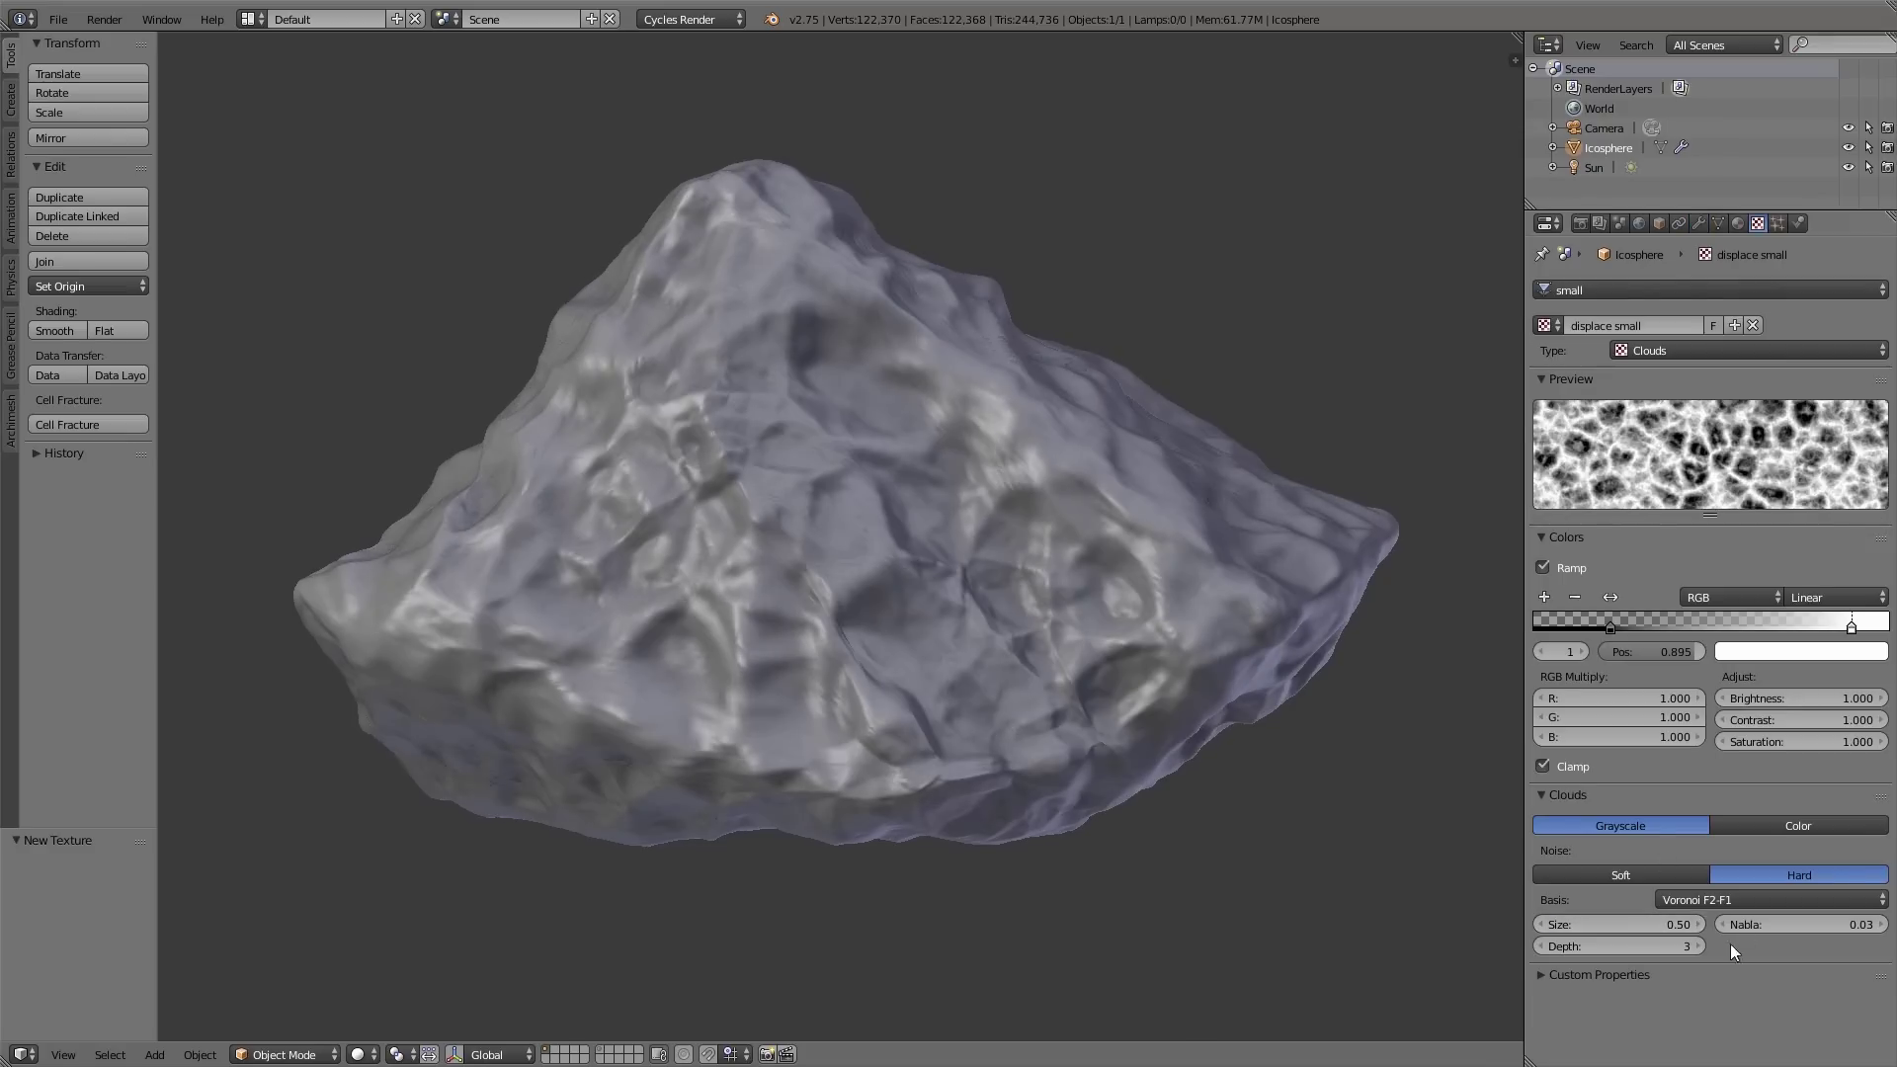
{"action": "left_click", "coordinate": [1698, 945]}
{"action": "left_click_drag", "start_coordinate": [1612, 627], "coordinate": [1619, 626]}
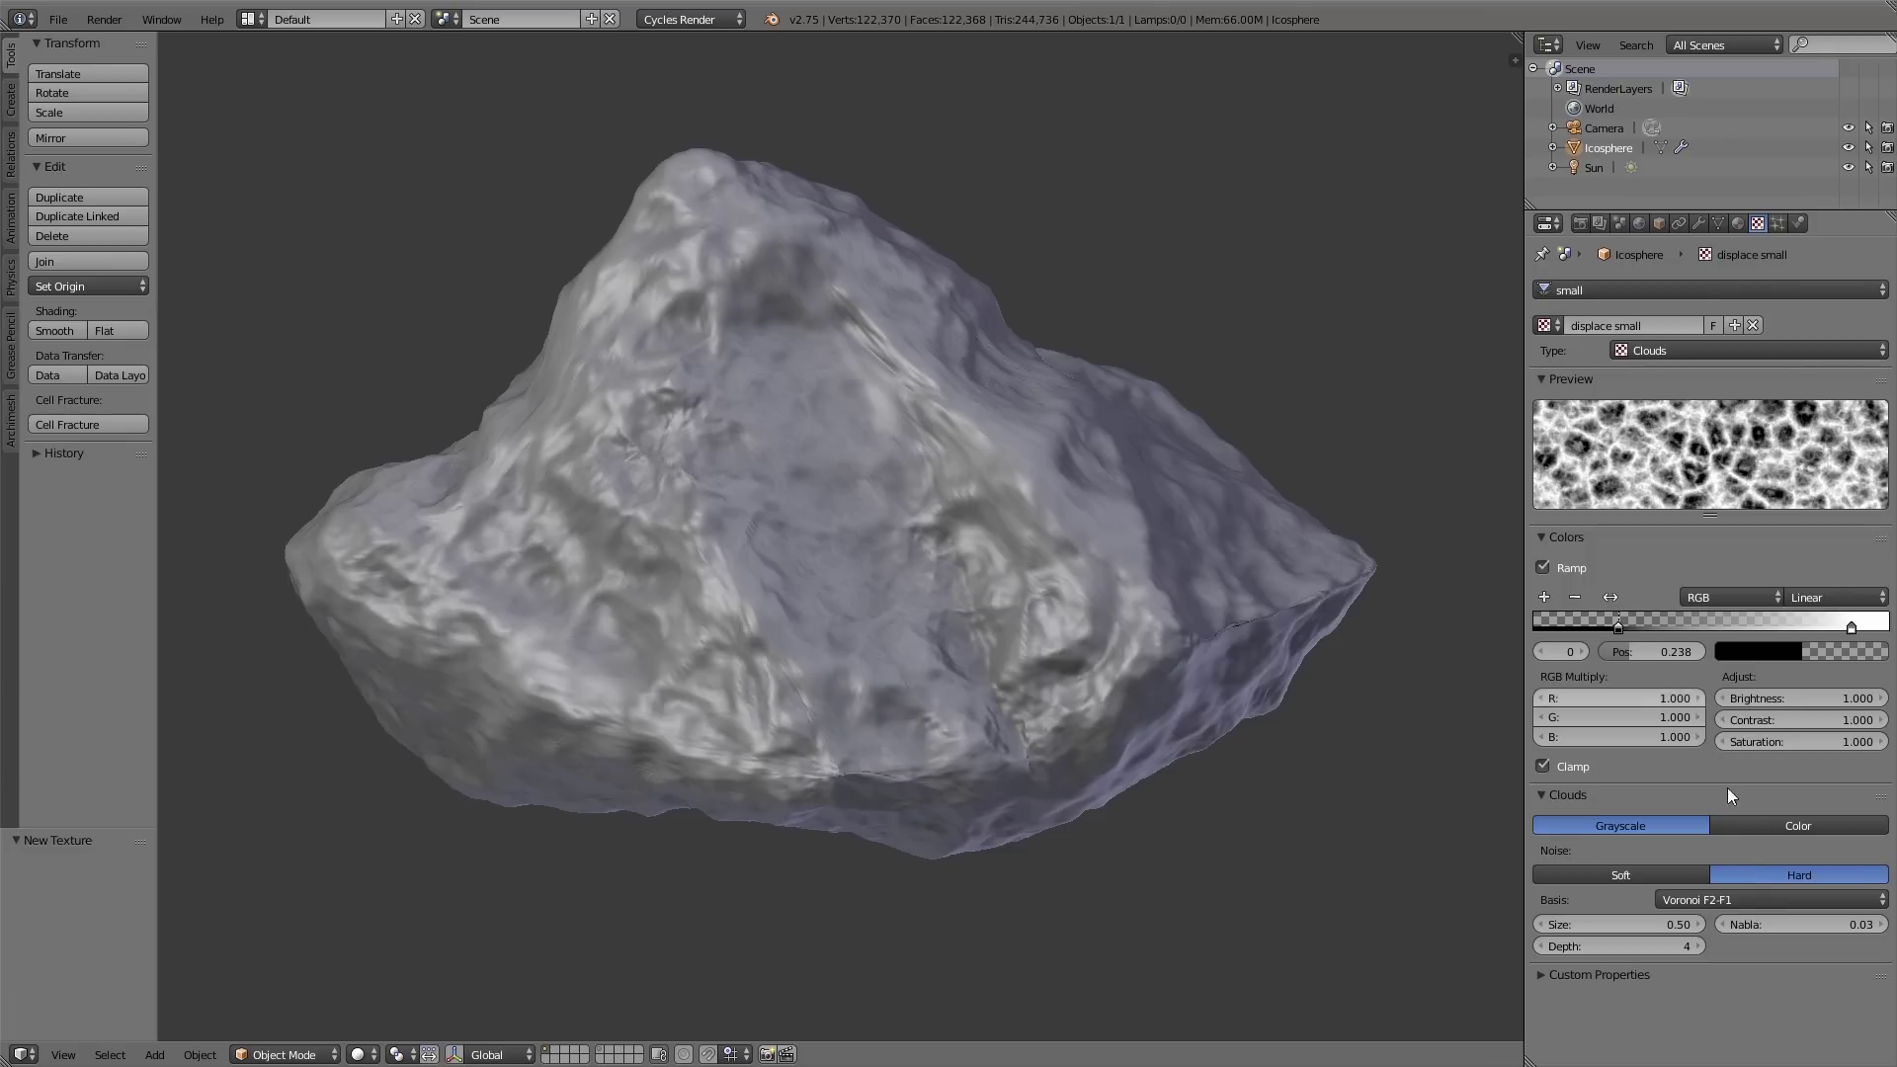
Step: Switch the texture Basis to Voronoi F2 and orbit to inspect the rock
{"action": "scroll", "coordinate": [1737, 895], "scroll_direction": "down", "scroll_amount": 3, "text": "ctrl"}
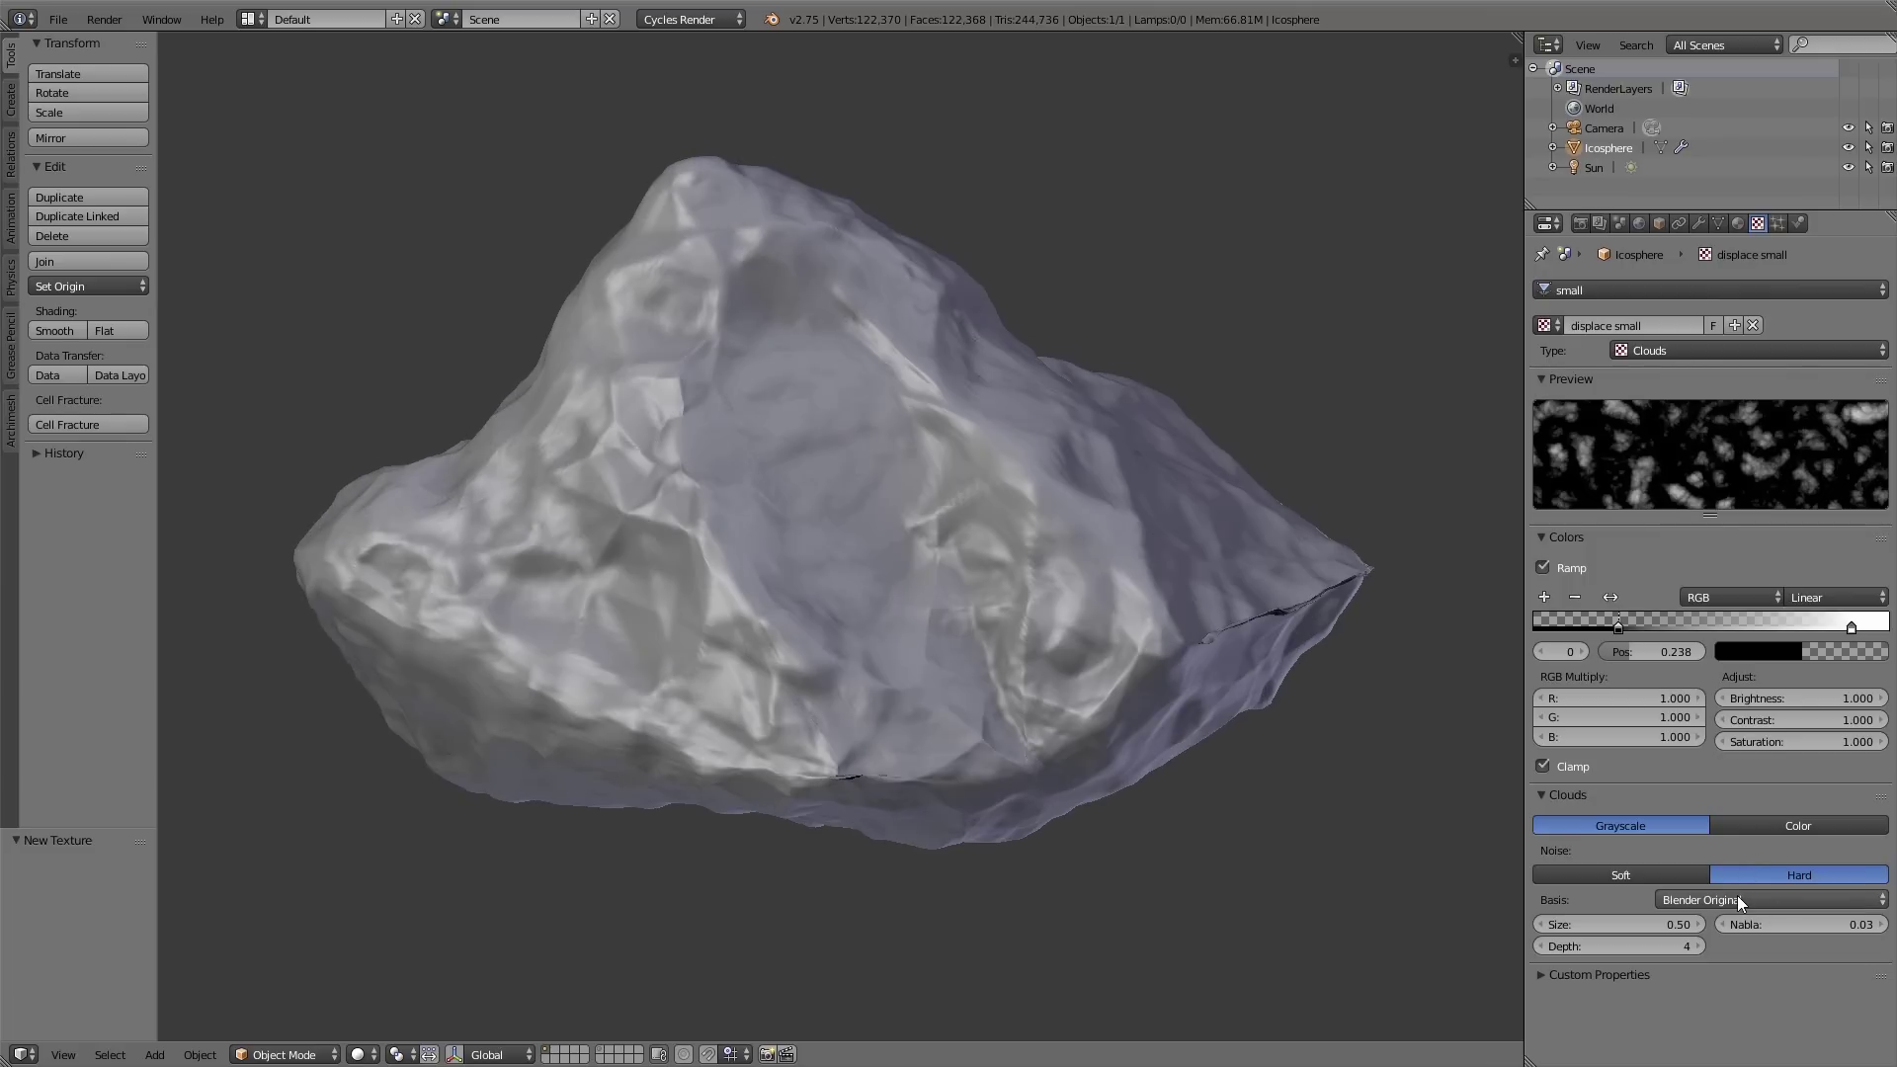
{"action": "scroll", "coordinate": [1737, 895], "scroll_direction": "down", "scroll_amount": 3, "text": "ctrl"}
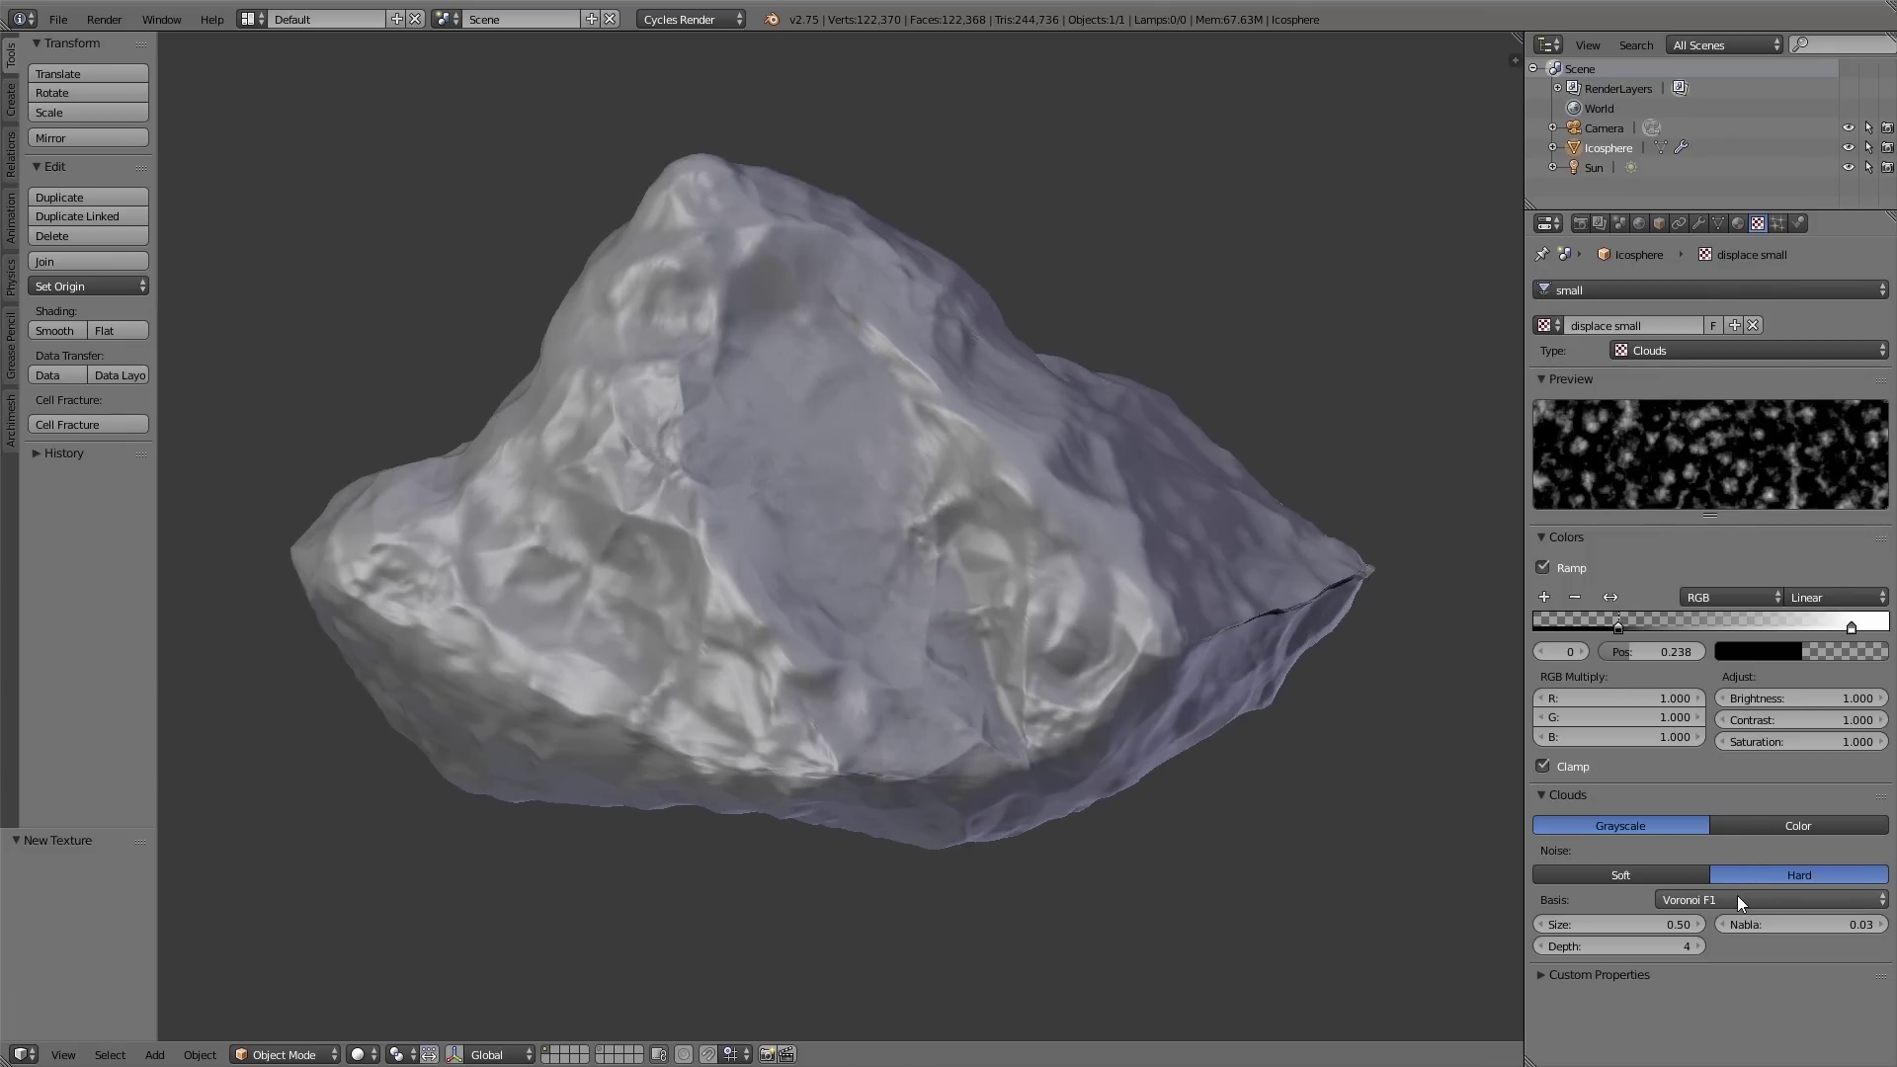
{"action": "scroll", "coordinate": [1737, 895], "scroll_direction": "down", "scroll_amount": 1, "text": "ctrl"}
{"action": "scroll", "coordinate": [1736, 895], "scroll_direction": "up", "scroll_amount": 1, "text": "ctrl"}
{"action": "scroll", "coordinate": [1737, 895], "scroll_direction": "down", "scroll_amount": 1, "text": "ctrl"}
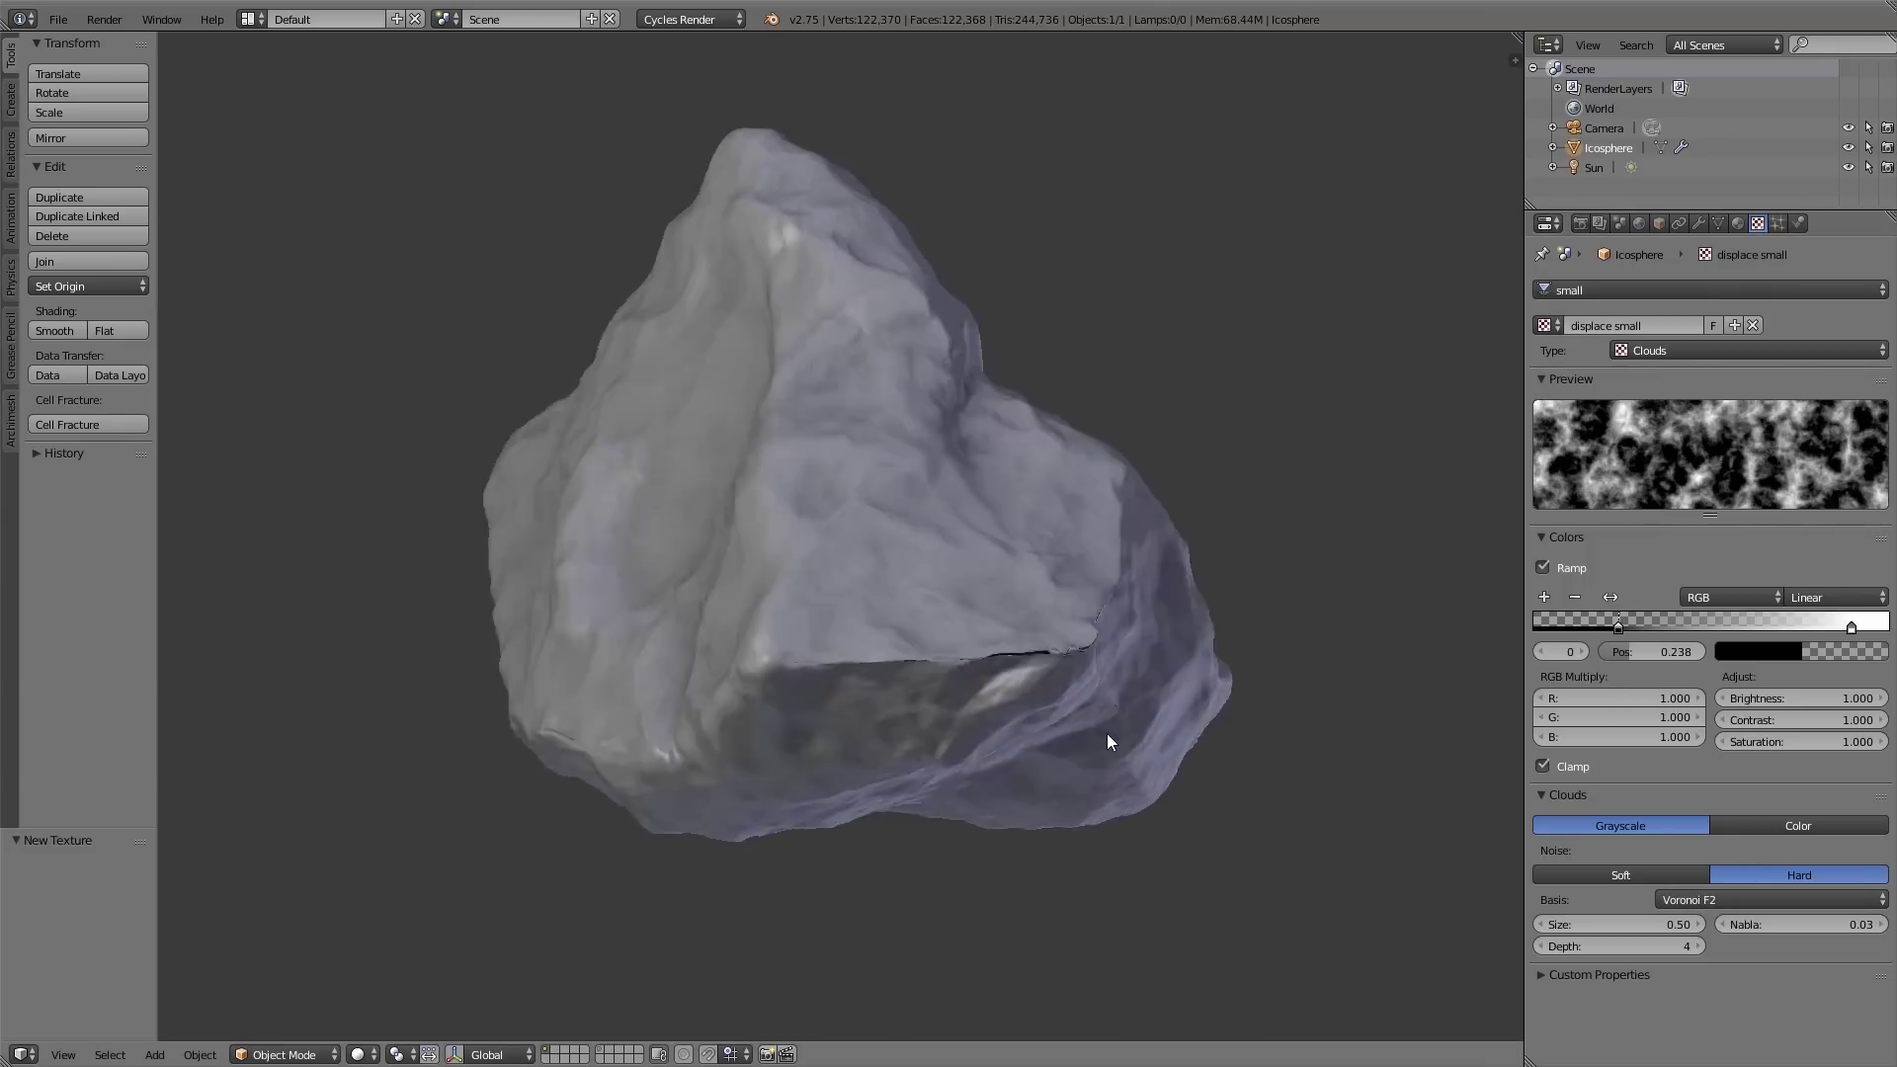
{"action": "middle_click_drag", "start_coordinate": [1106, 741], "coordinate": [1176, 759]}
Step: Collapse the small Displace modifier, then orbit and zoom to inspect the rocky surface
{"action": "left_click", "coordinate": [1698, 224]}
{"action": "left_click", "coordinate": [1547, 435]}
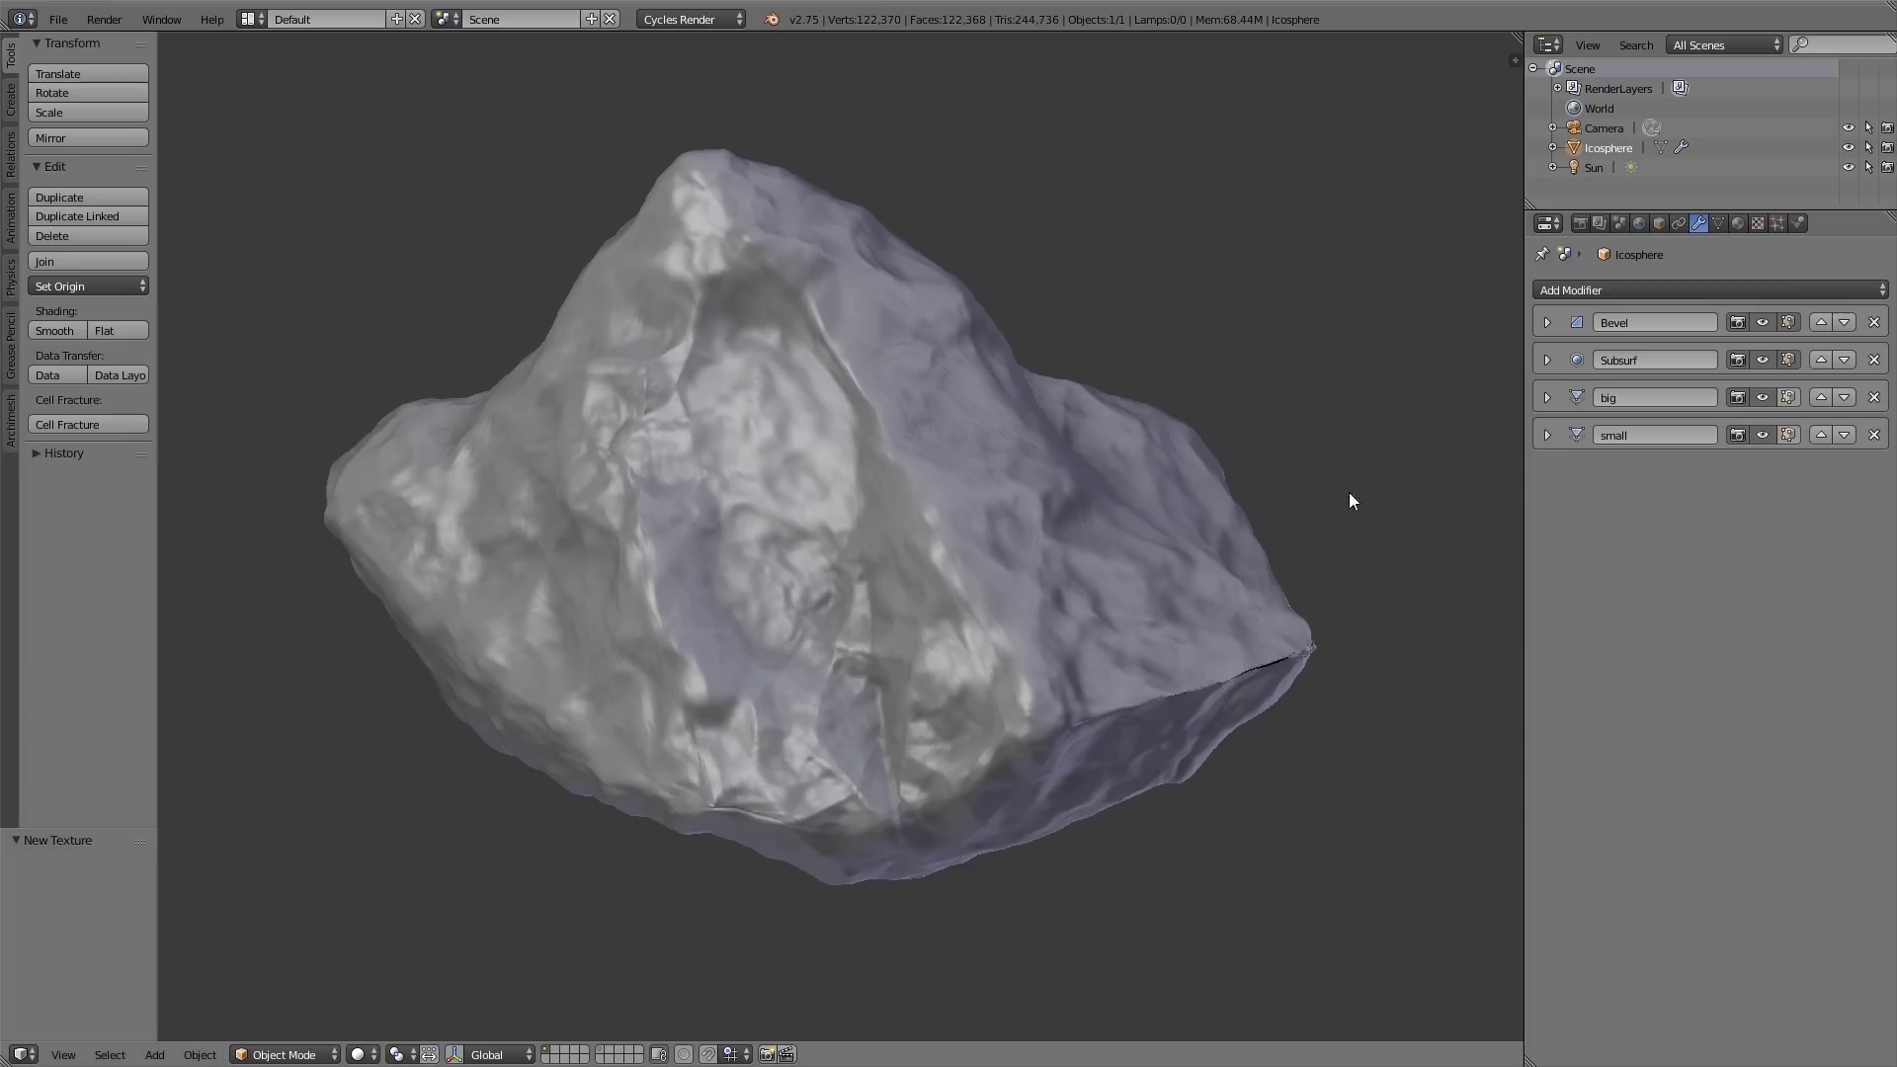
{"action": "middle_click_drag", "start_coordinate": [1213, 675], "coordinate": [1136, 732]}
{"action": "scroll", "coordinate": [1136, 665], "scroll_direction": "up", "scroll_amount": 6}
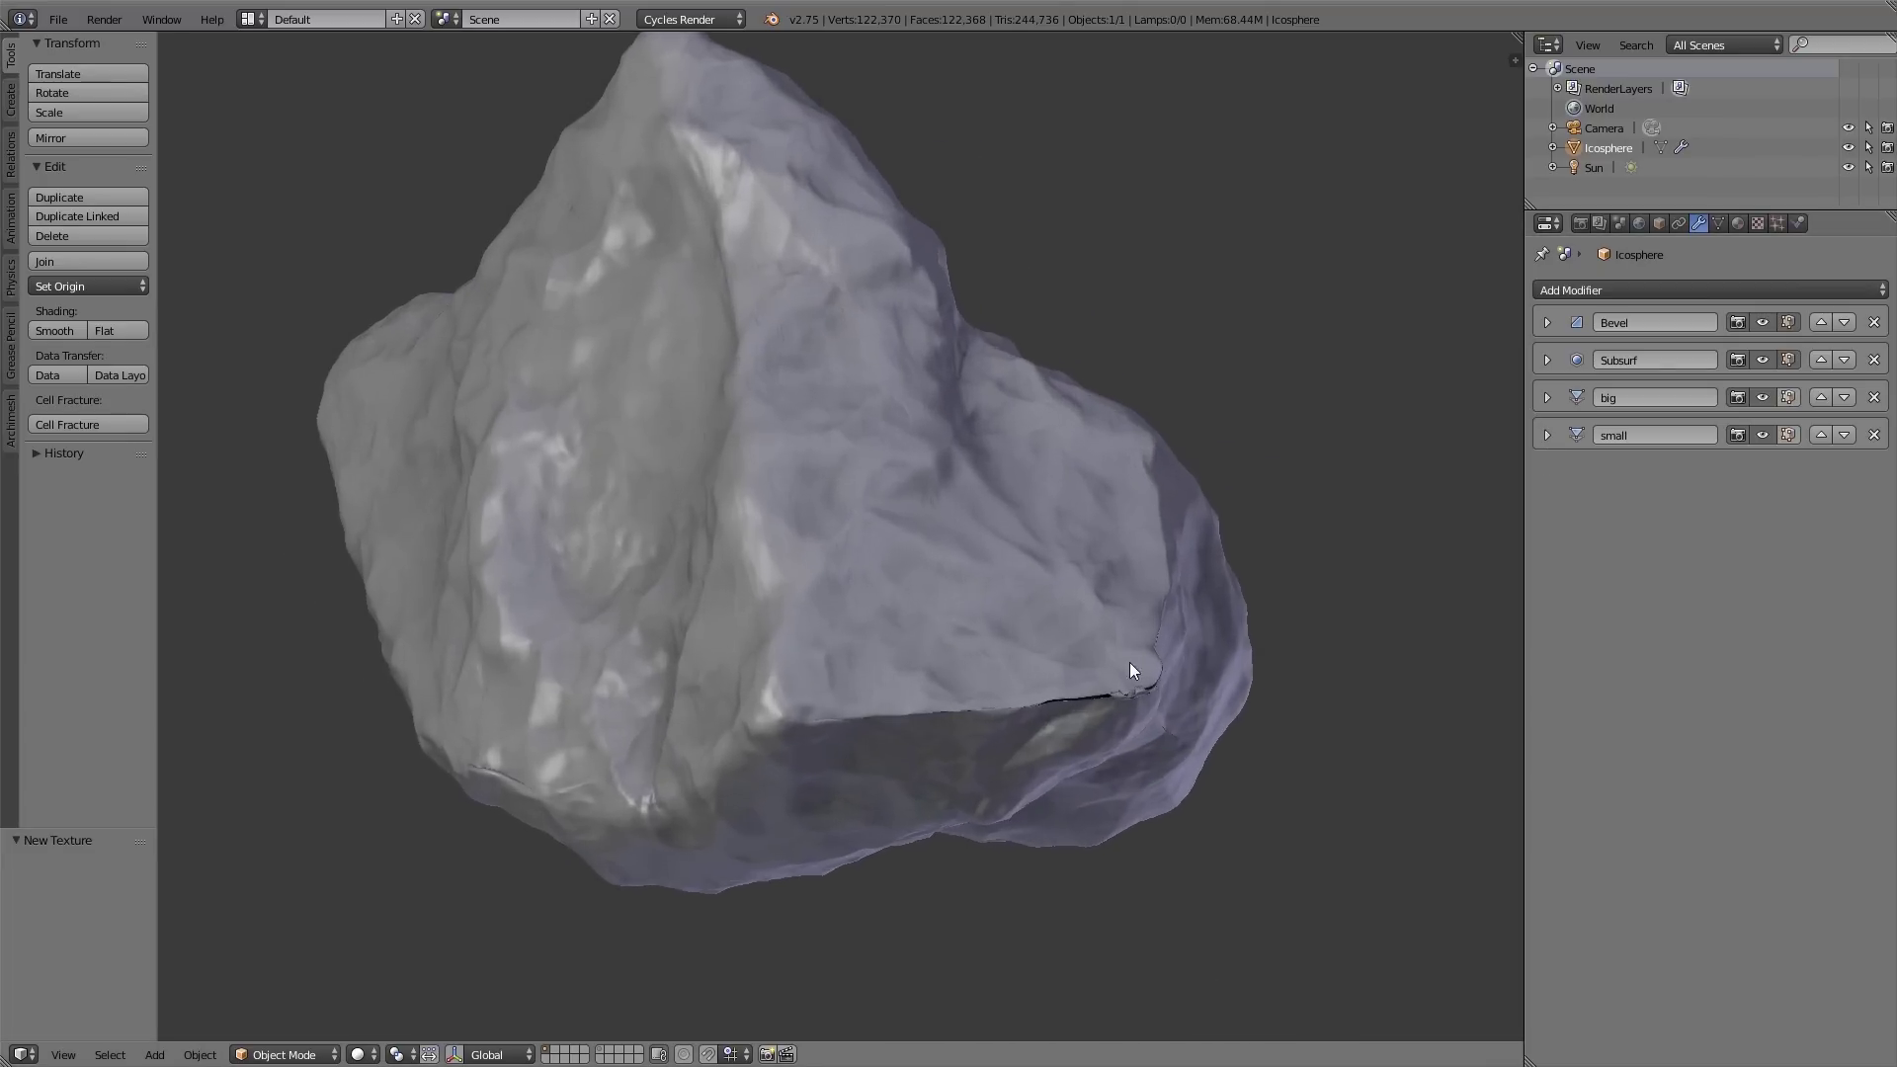
{"action": "scroll", "coordinate": [1136, 475], "scroll_direction": "up", "scroll_amount": 3}
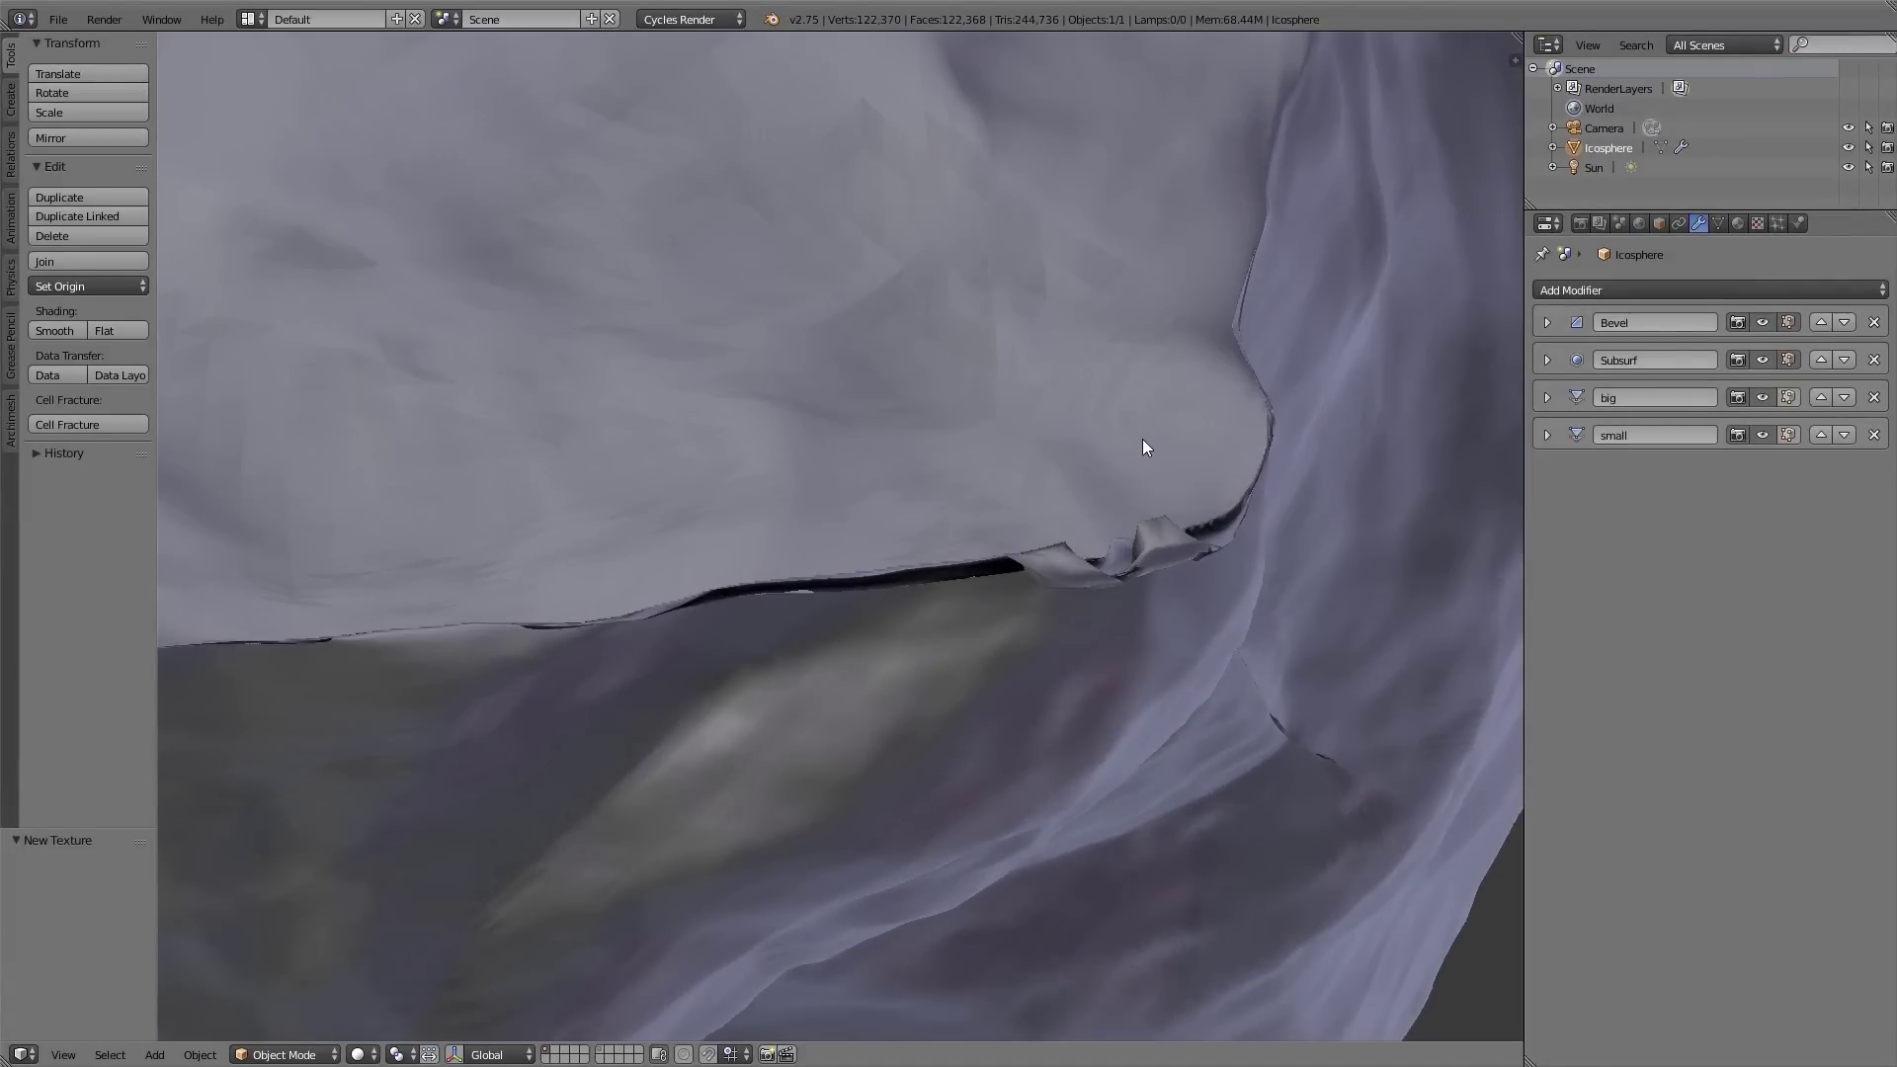
{"action": "scroll", "coordinate": [1143, 439], "scroll_direction": "down", "scroll_amount": 7}
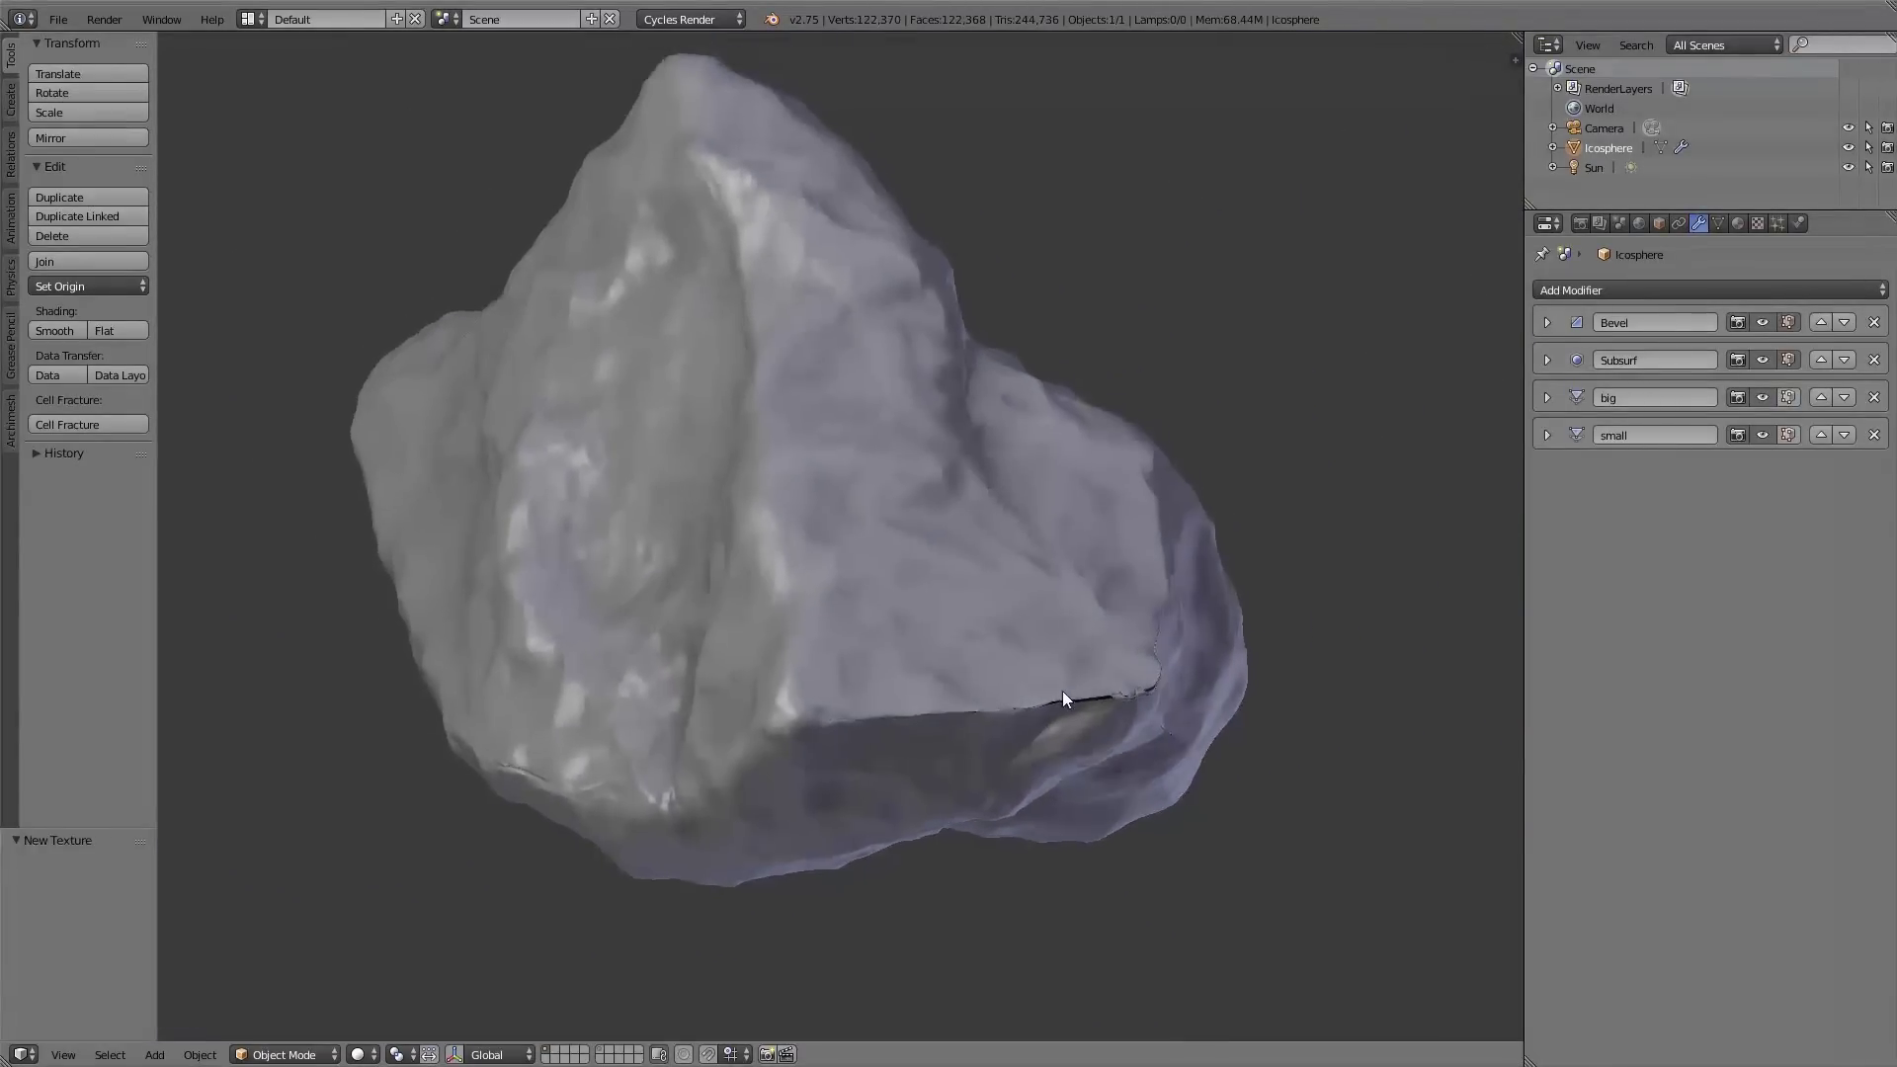
{"action": "mouse_move", "coordinate": [1063, 646]}
{"action": "middle_mouse_down"}
{"action": "mouse_move", "coordinate": [1050, 672]}
{"action": "mouse_move", "coordinate": [1077, 652]}
{"action": "middle_mouse_up"}
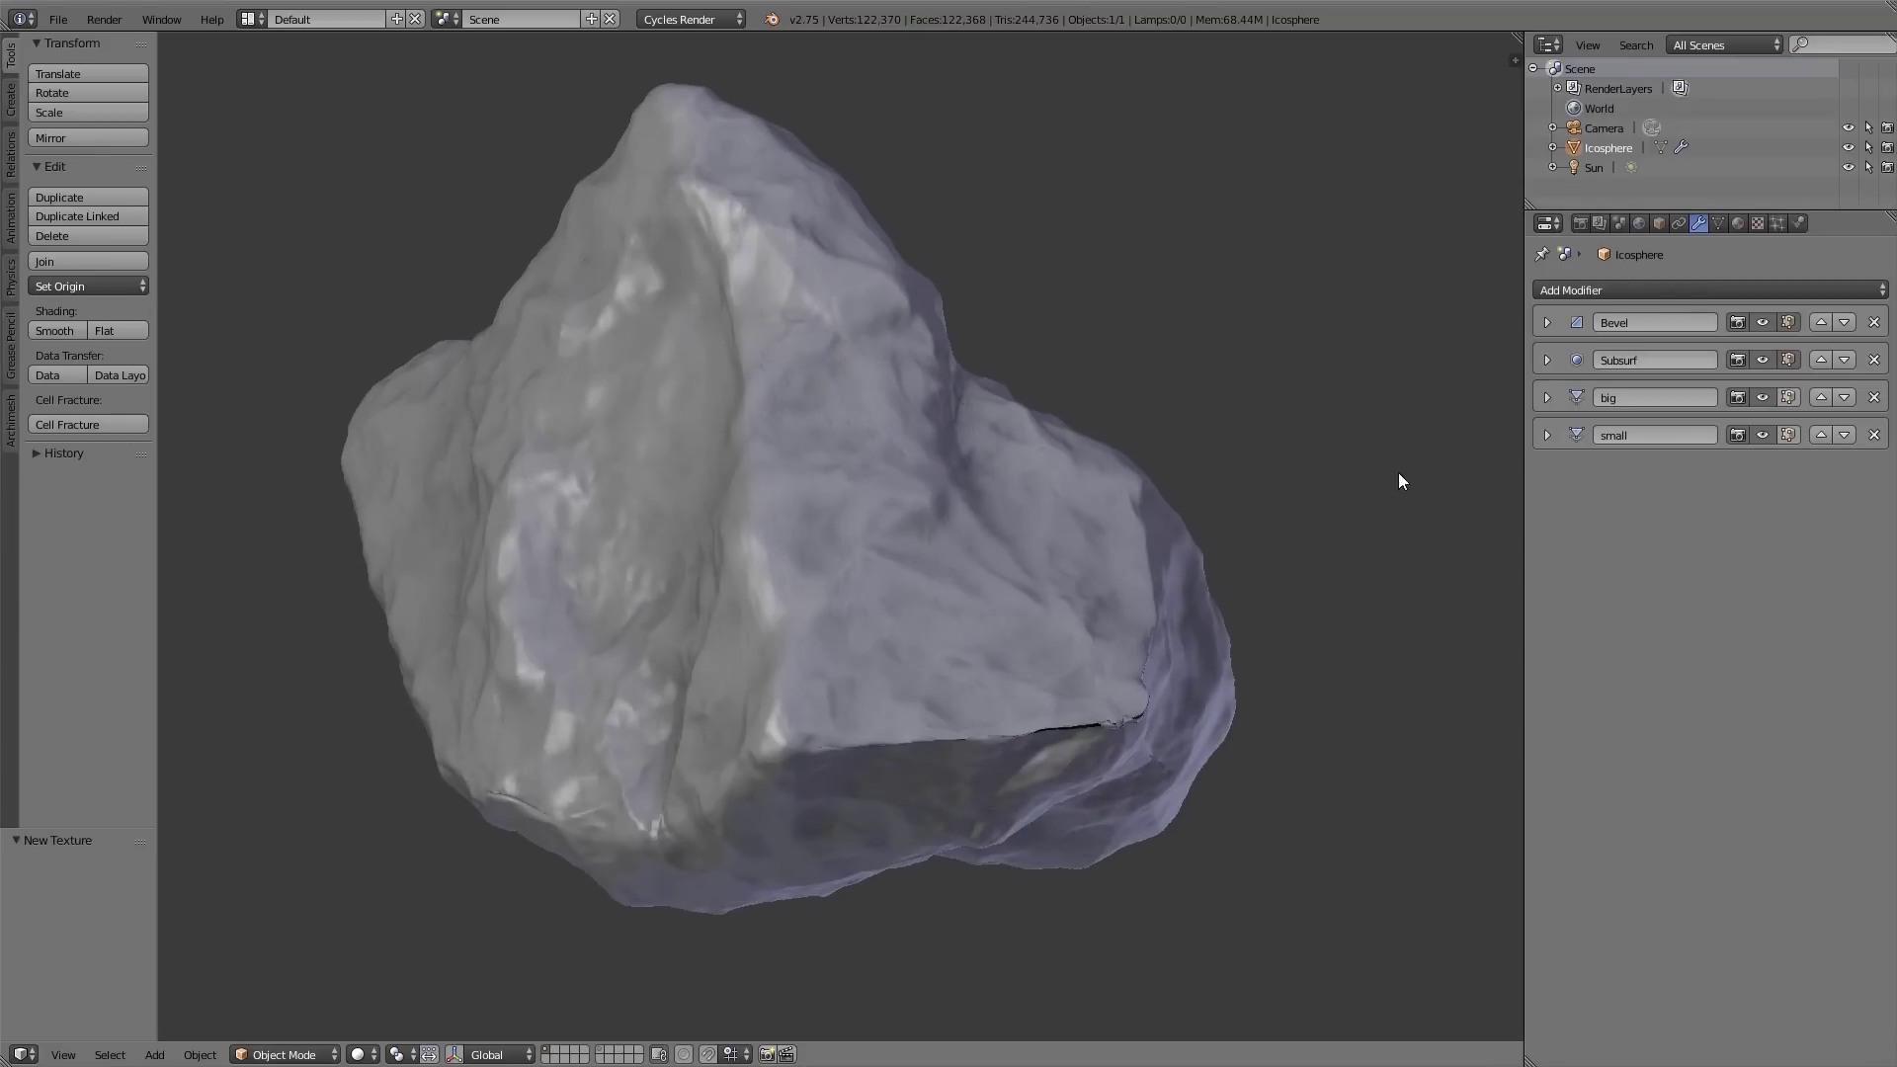
Step: Set the Bevel modifier's Width to 0.08 and check the bevelled edges
{"action": "left_click", "coordinate": [1545, 323]}
{"action": "left_click", "coordinate": [1612, 382]}
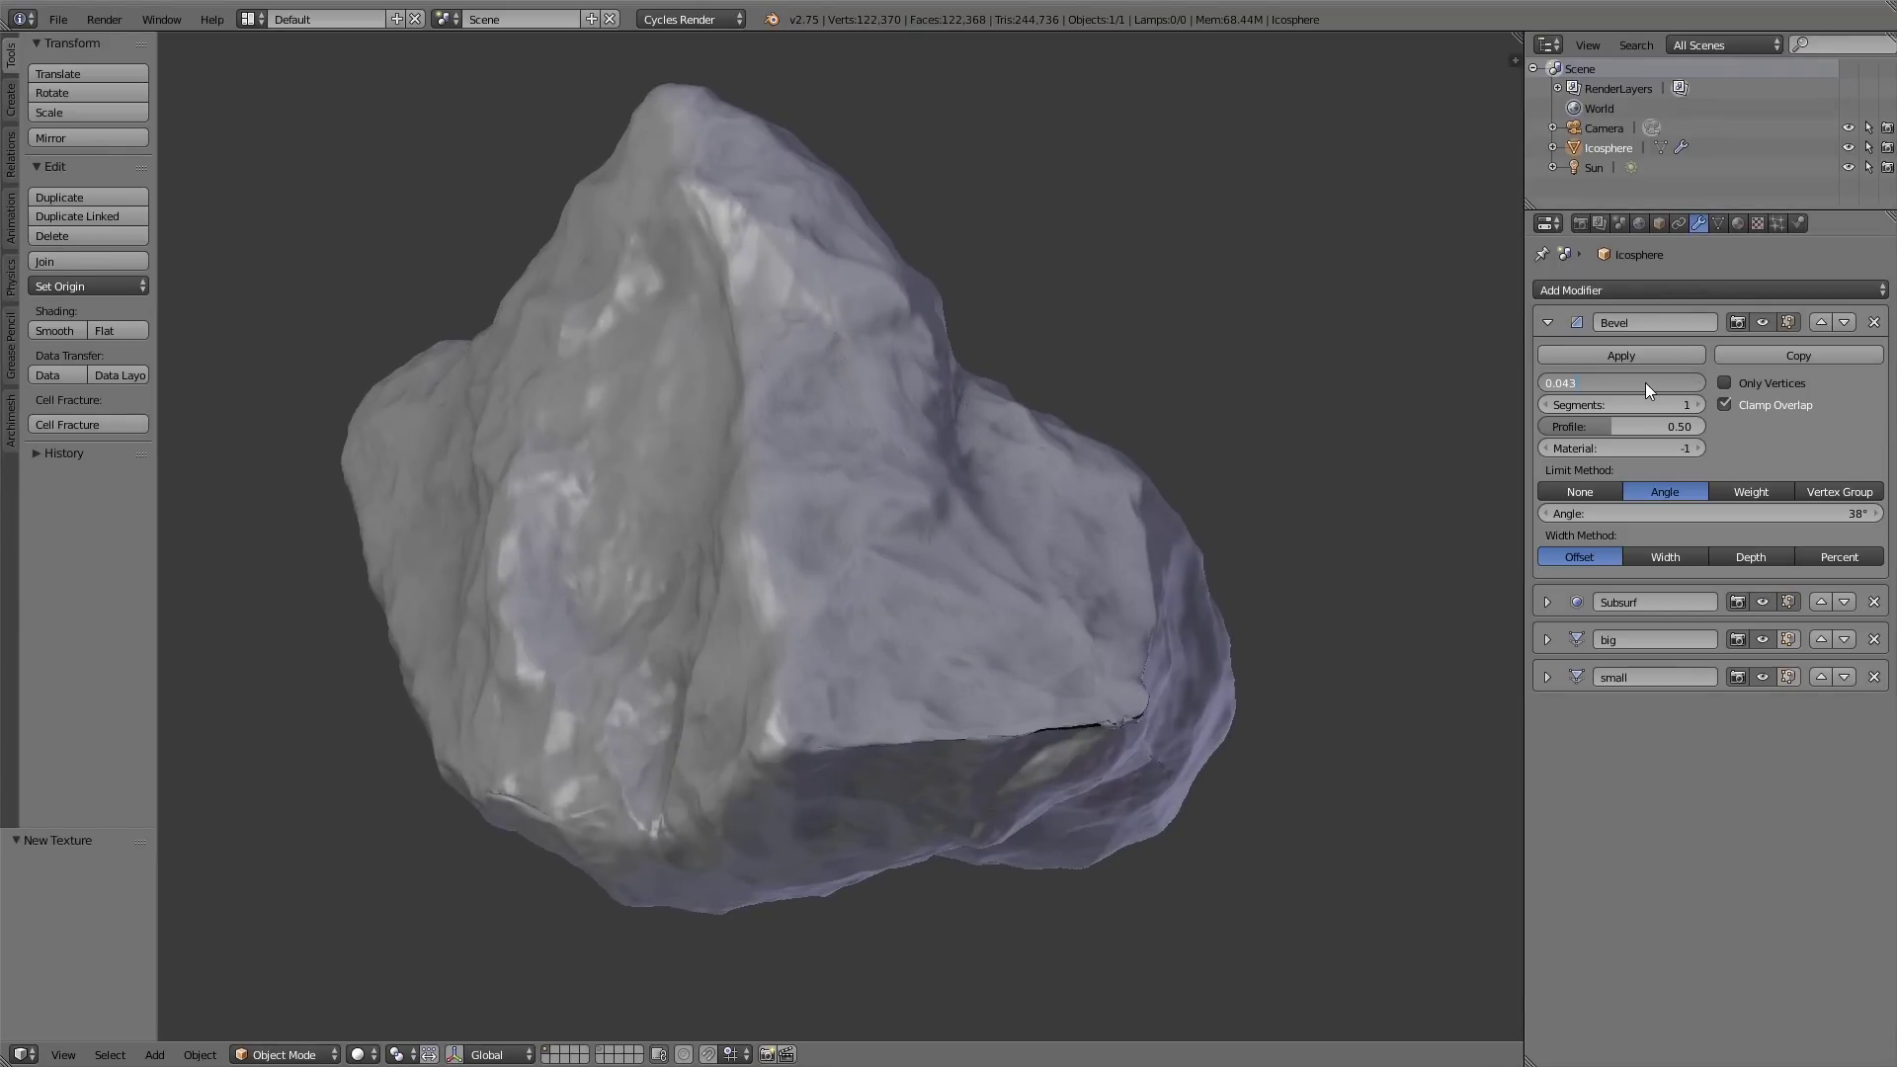
{"action": "type", "text": "0.08"}
{"action": "key", "text": "Return"}
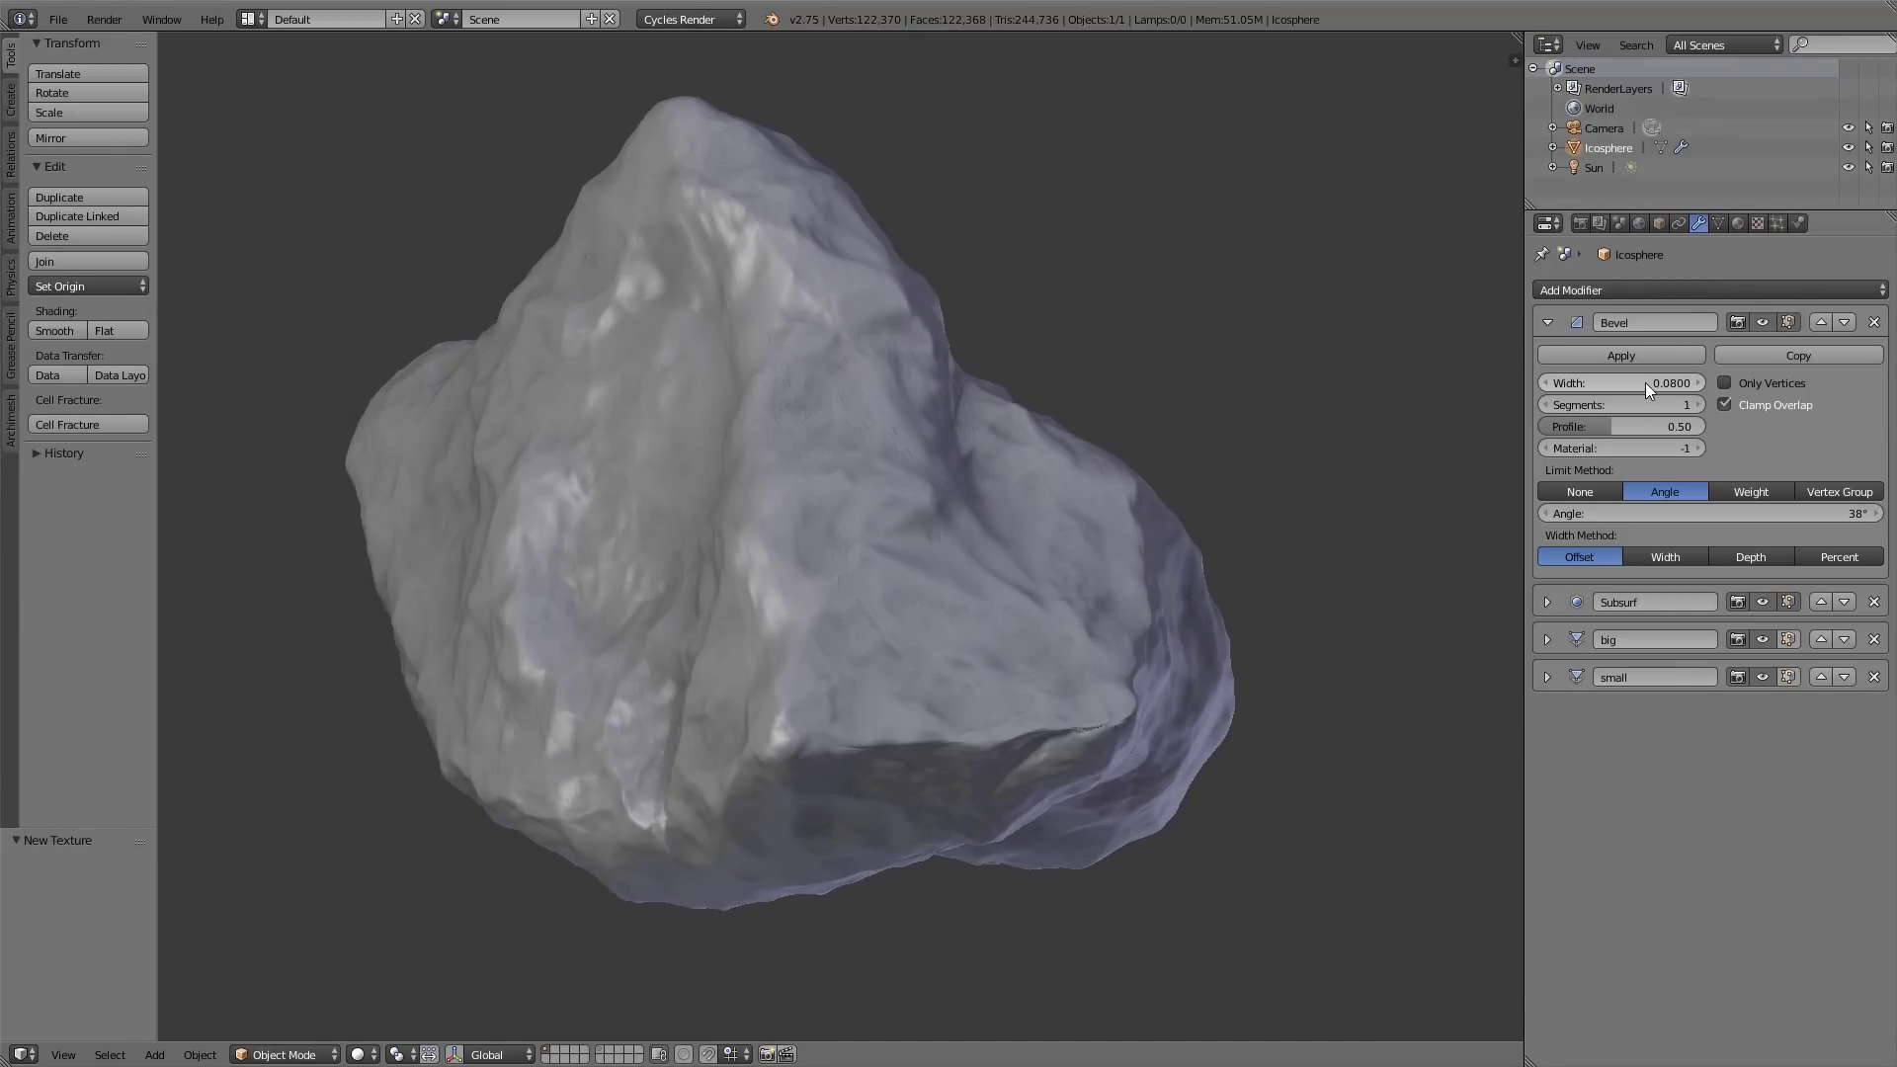
{"action": "middle_click_drag", "start_coordinate": [1100, 674], "coordinate": [1165, 642]}
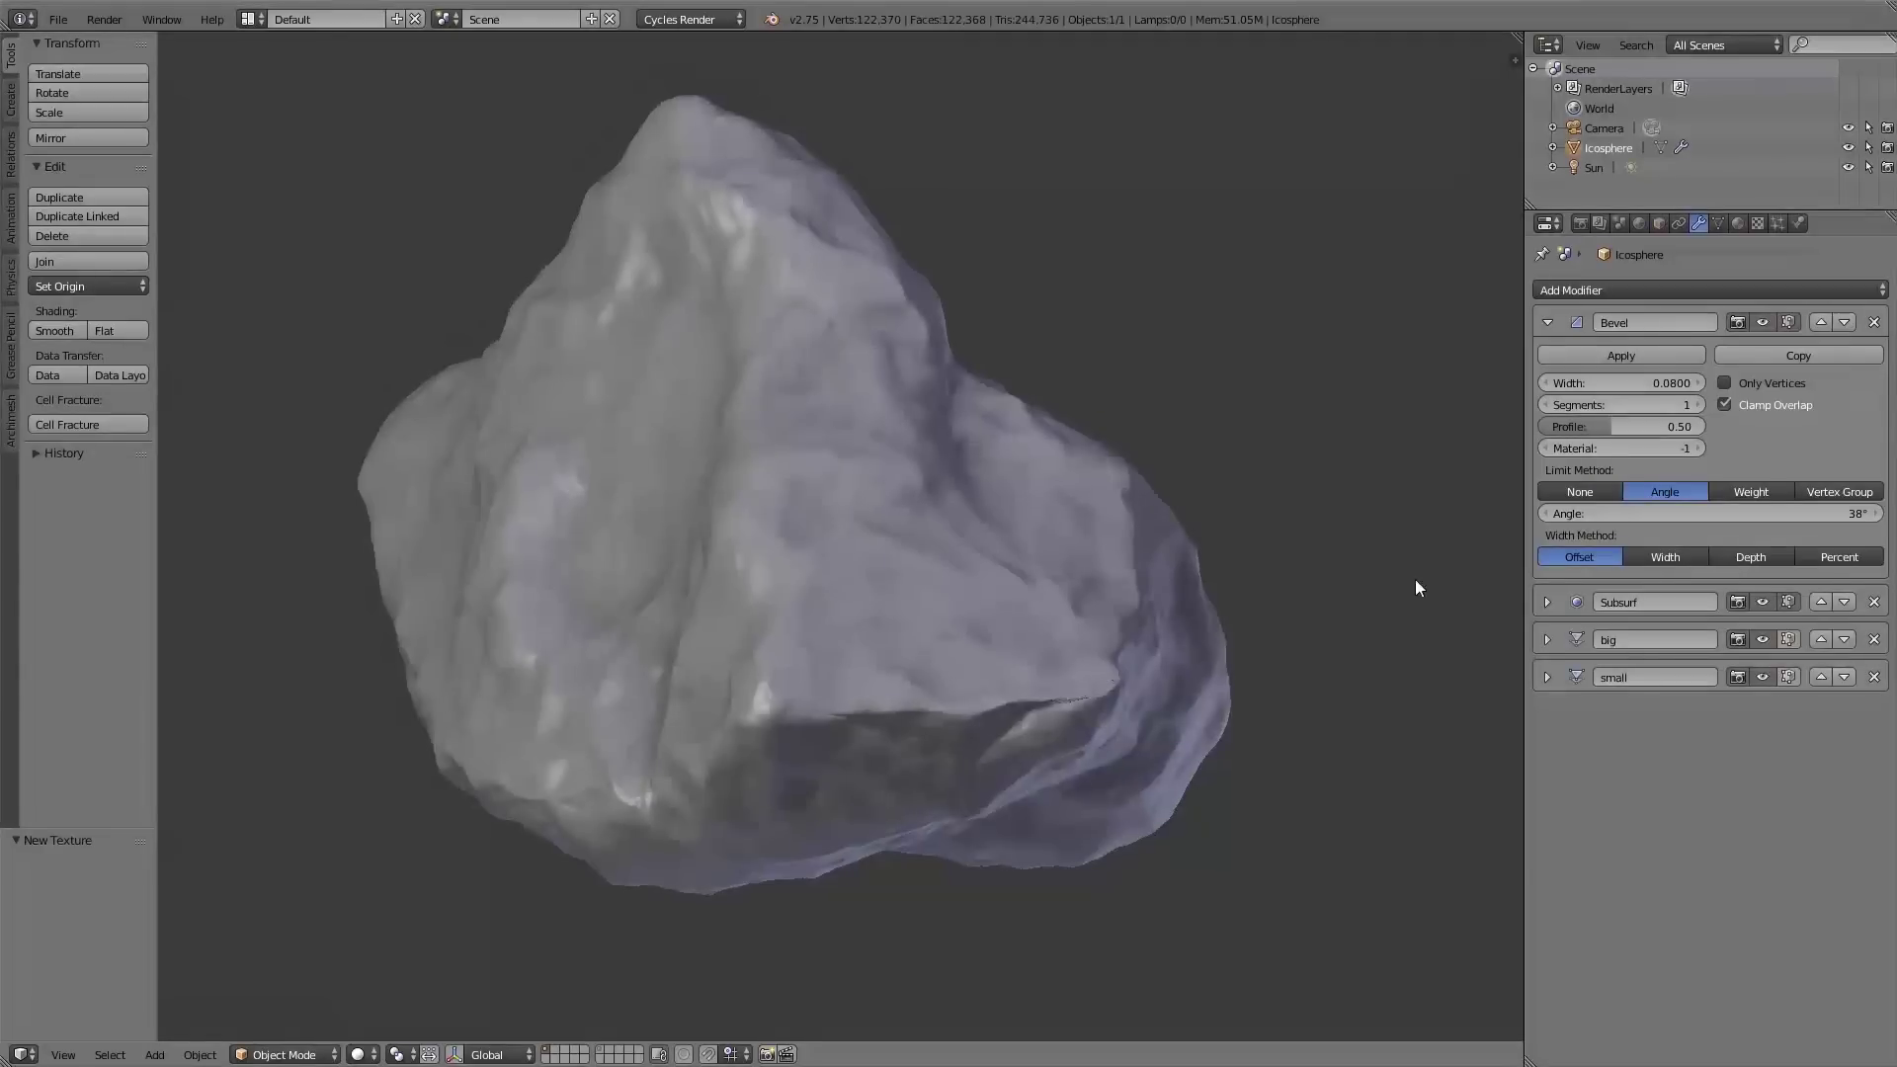
{"action": "left_click", "coordinate": [1547, 322]}
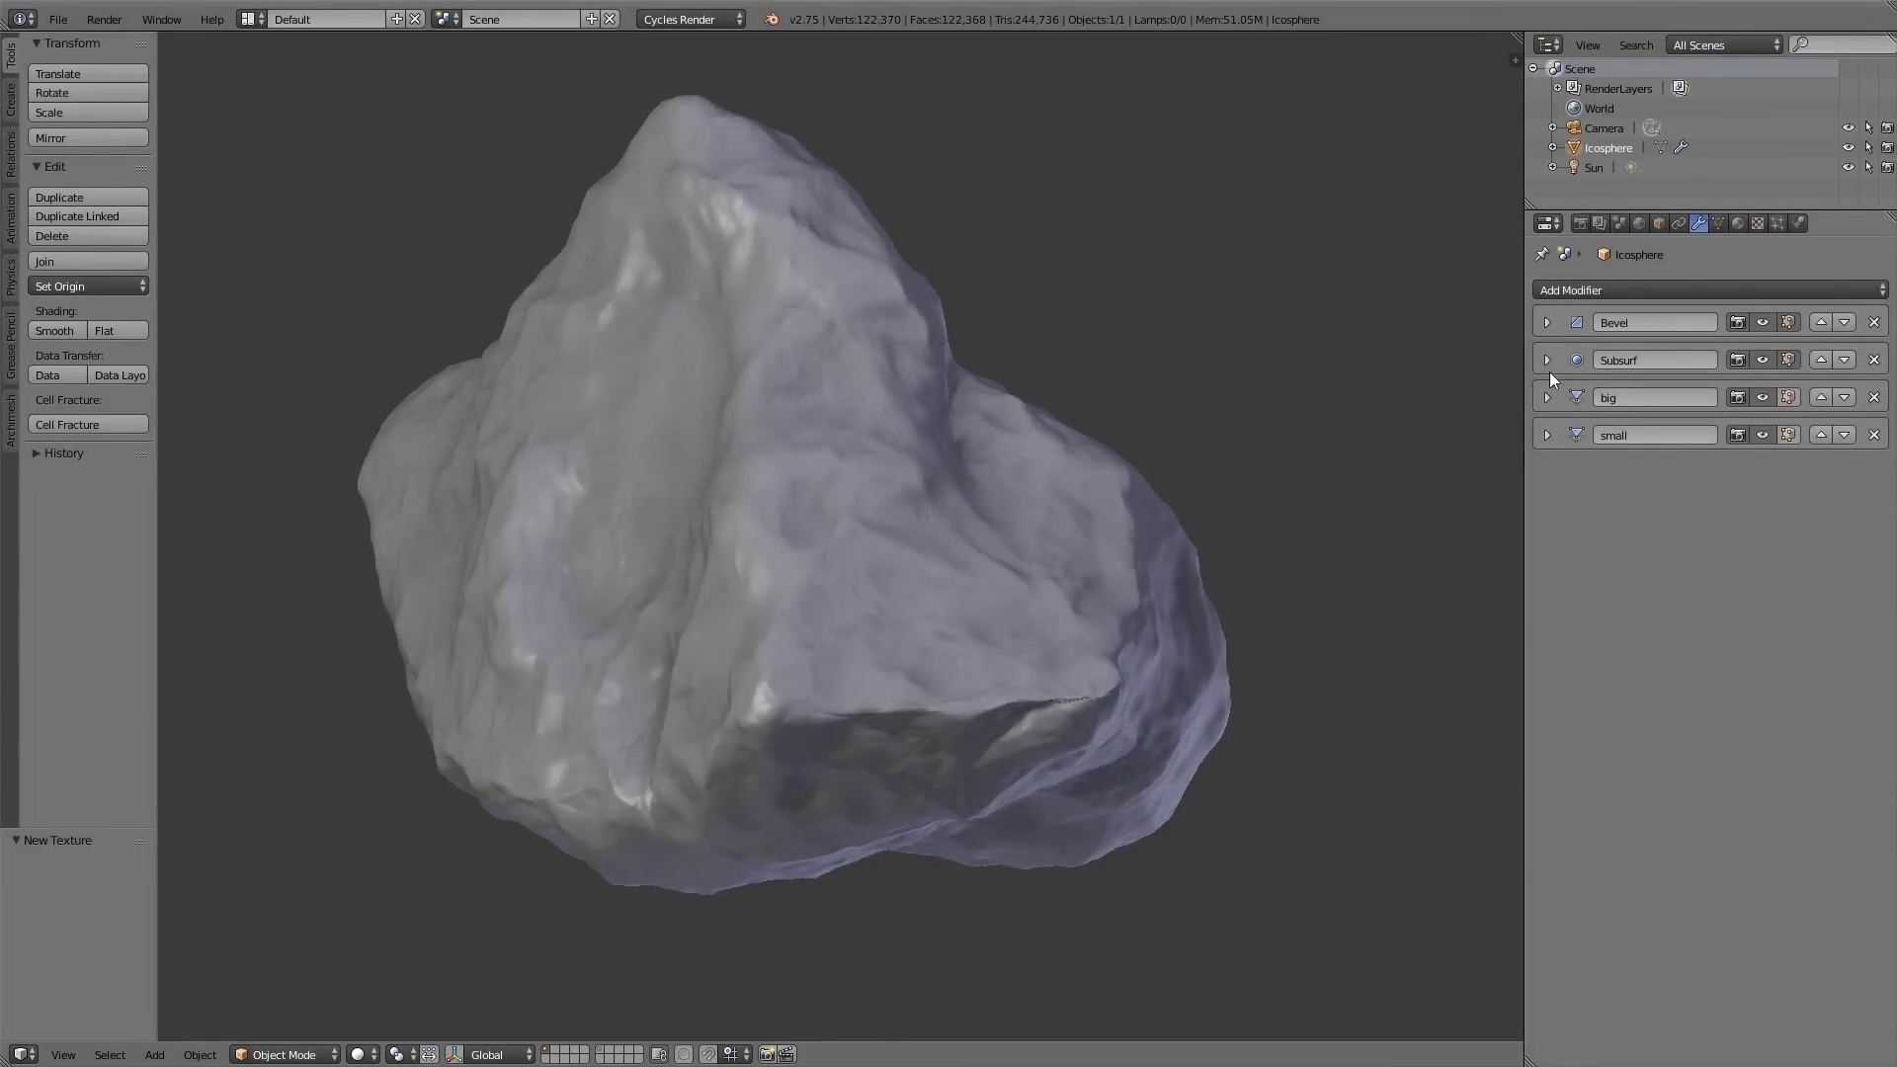
Step: Test the big displacement's Midlevel at 1 and 0, then return it to 0.5
{"action": "left_click", "coordinate": [1547, 397]}
{"action": "left_click", "coordinate": [1620, 588]}
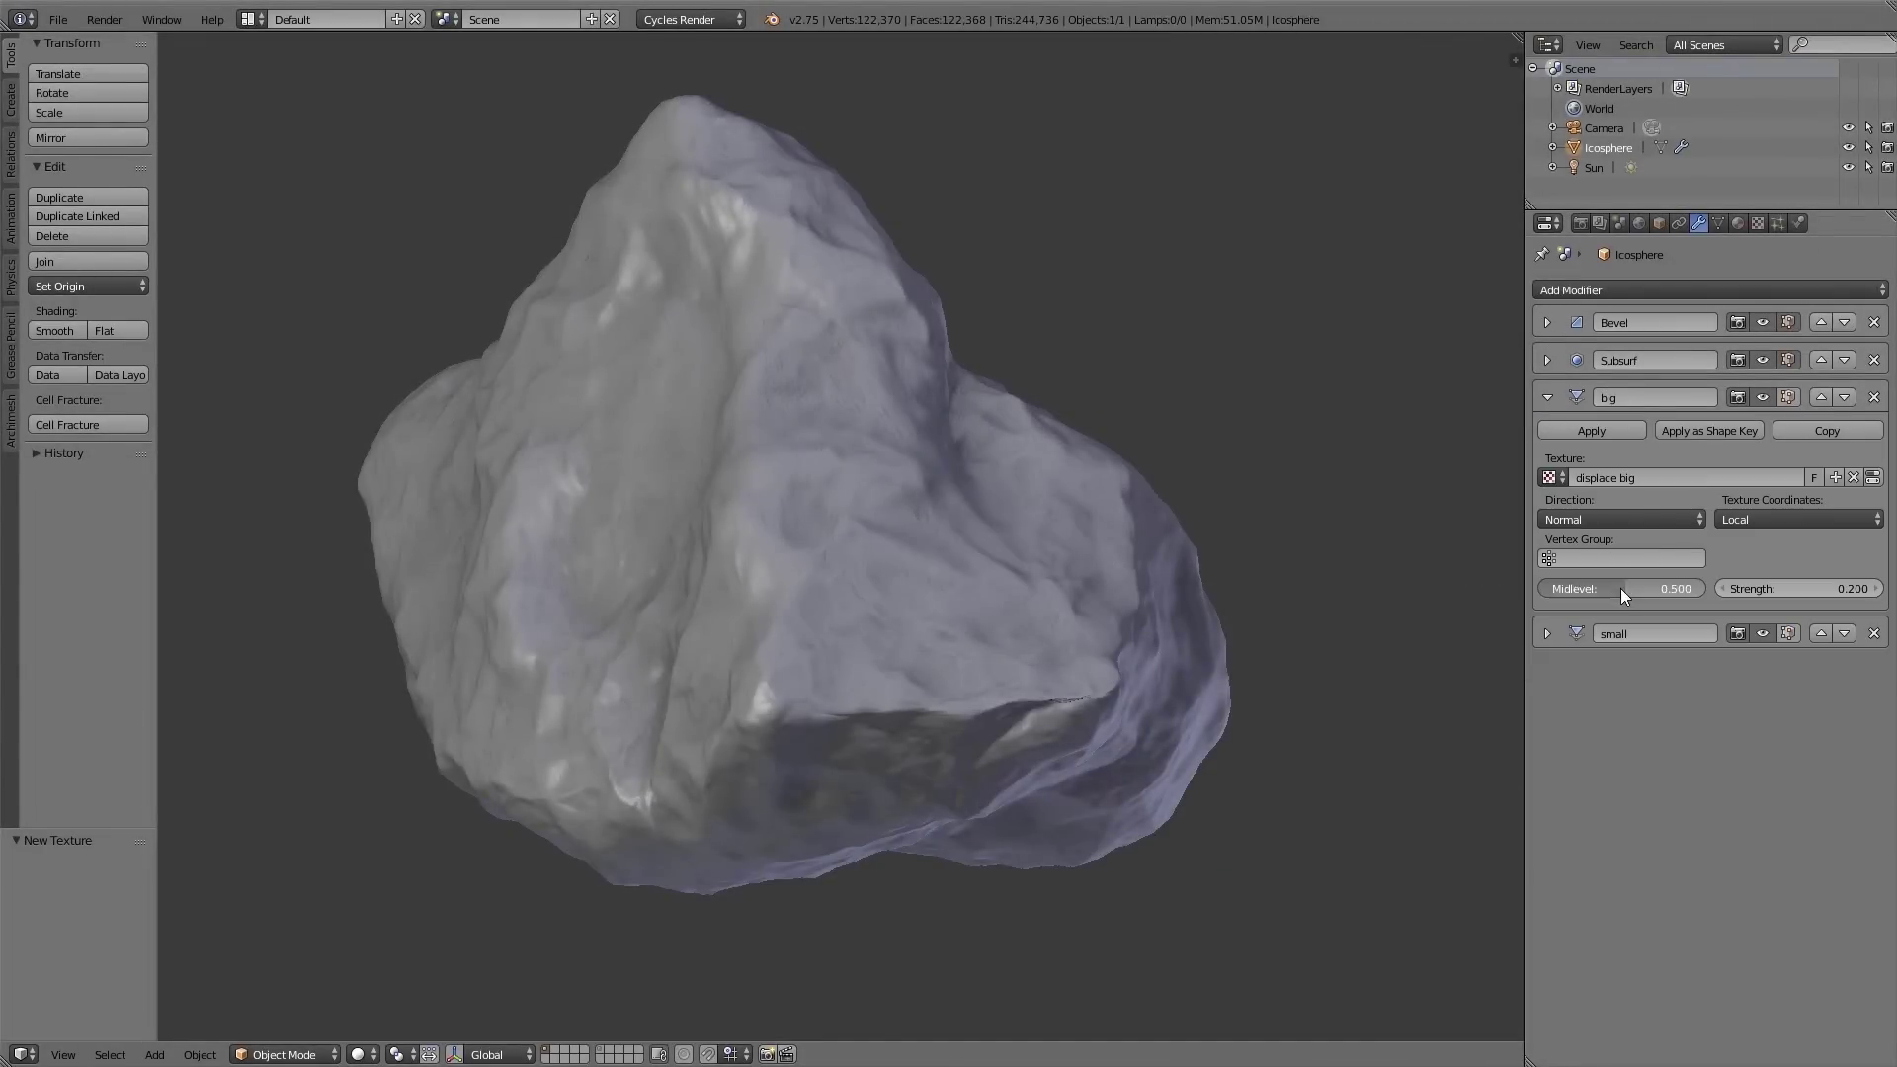
{"action": "type", "text": "1"}
{"action": "key", "text": "Return"}
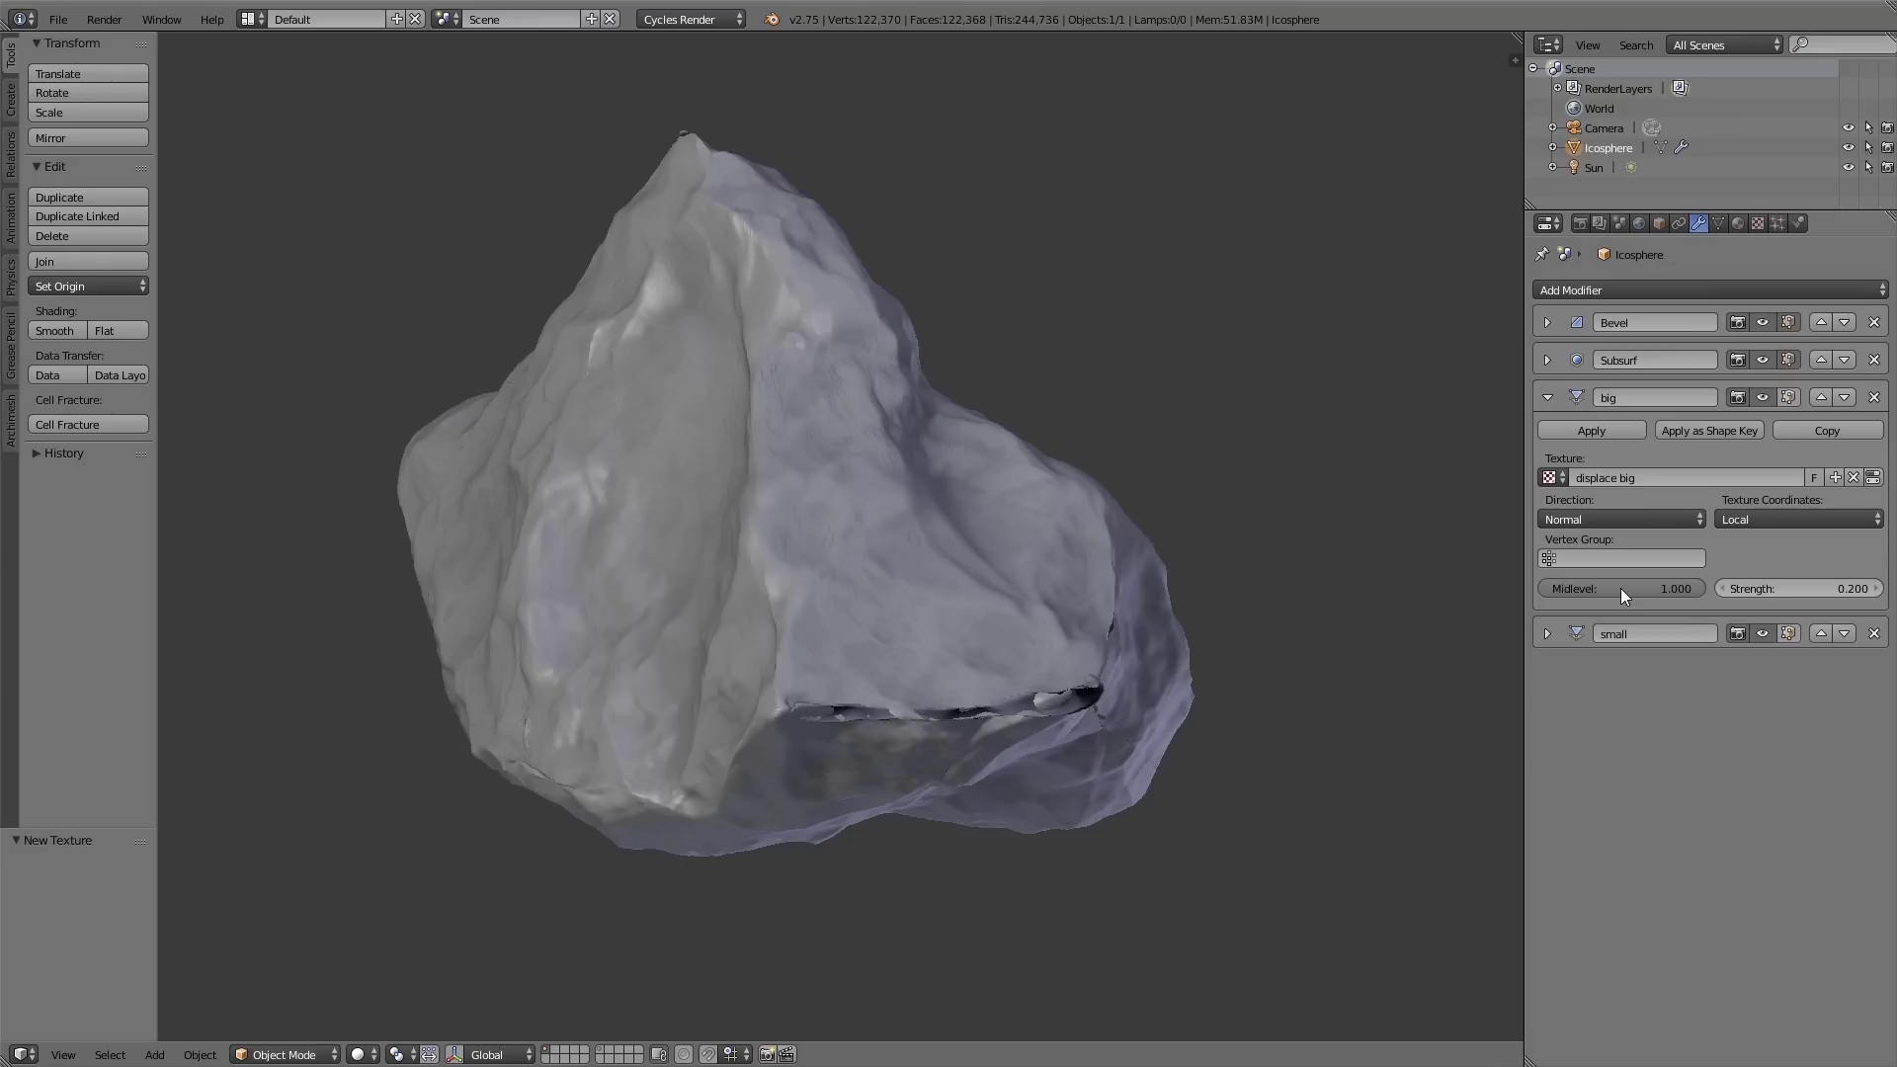
{"action": "left_click", "coordinate": [1621, 589]}
{"action": "type", "text": "0"}
{"action": "key", "text": "Return"}
{"action": "mouse_move", "coordinate": [1484, 609]}
{"action": "middle_mouse_down"}
{"action": "mouse_move", "coordinate": [1406, 634]}
{"action": "mouse_move", "coordinate": [578, 633]}
{"action": "middle_mouse_up"}
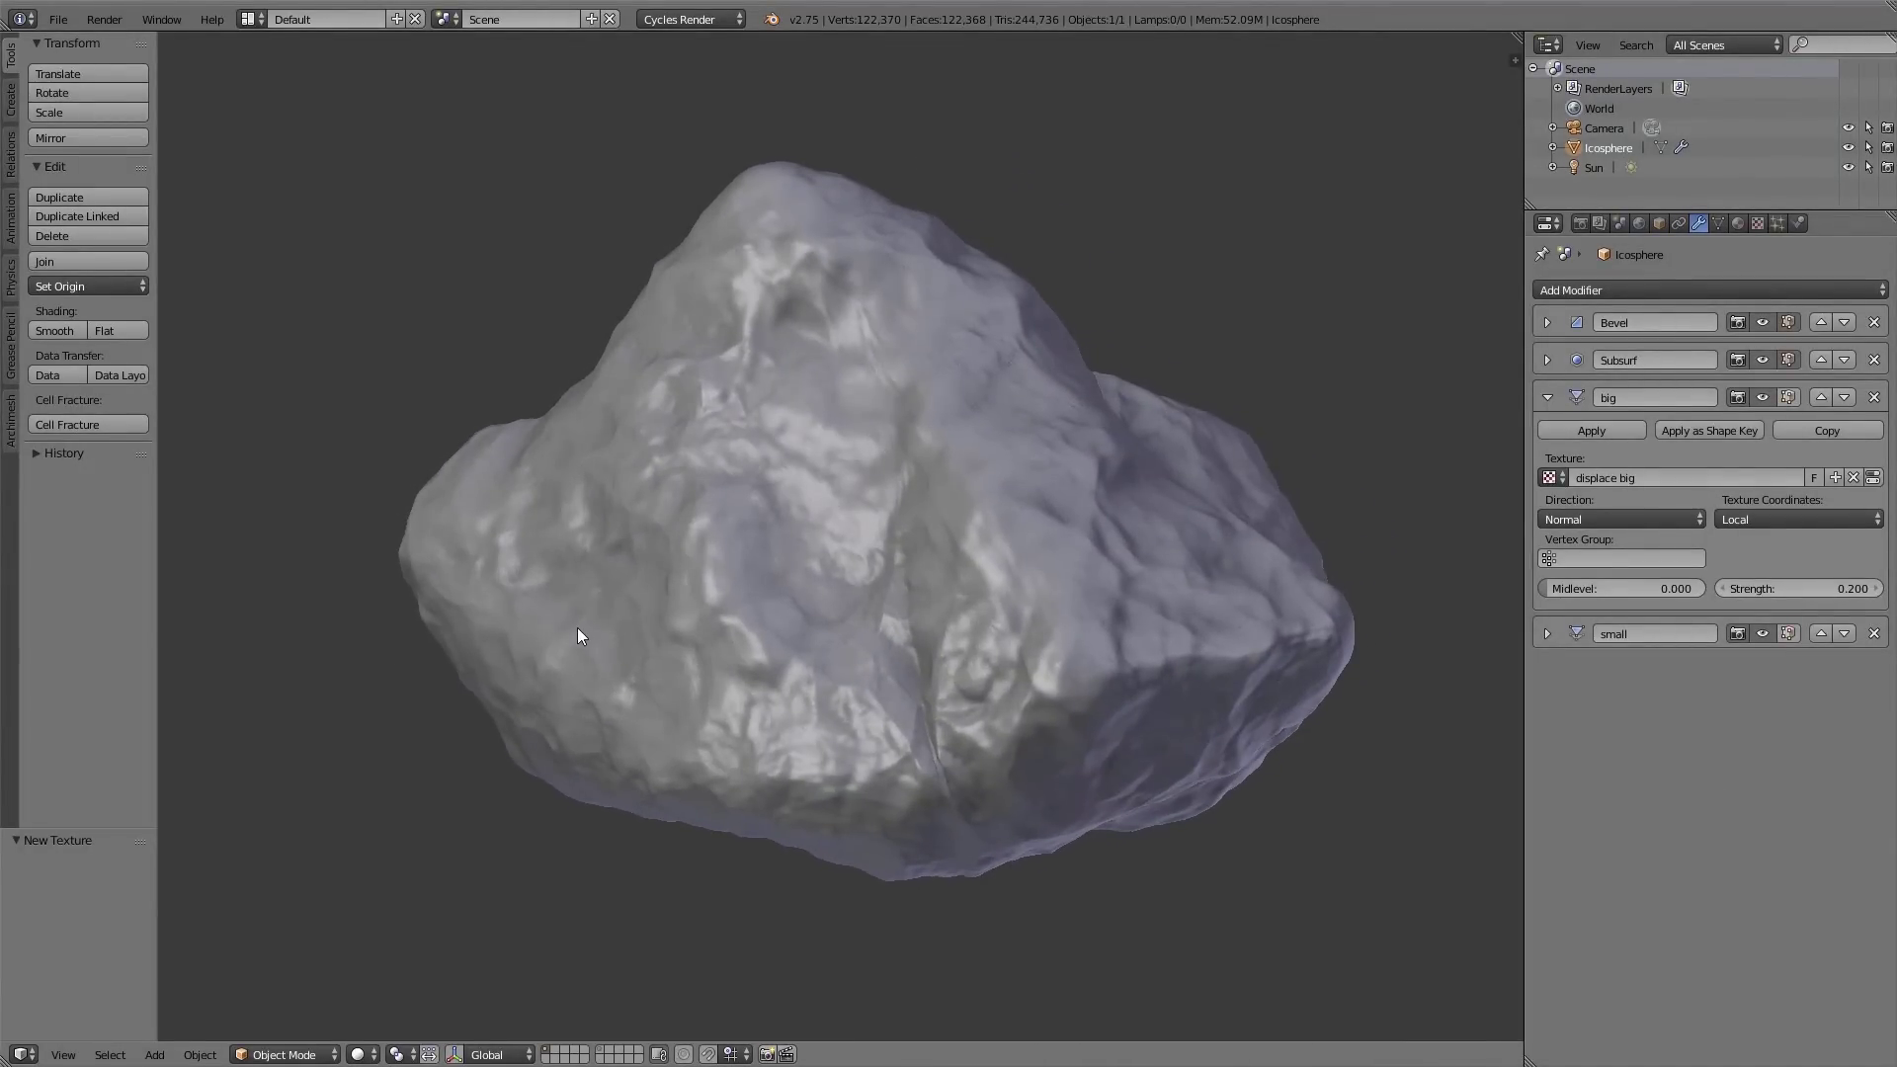
{"action": "left_click", "coordinate": [1597, 583]}
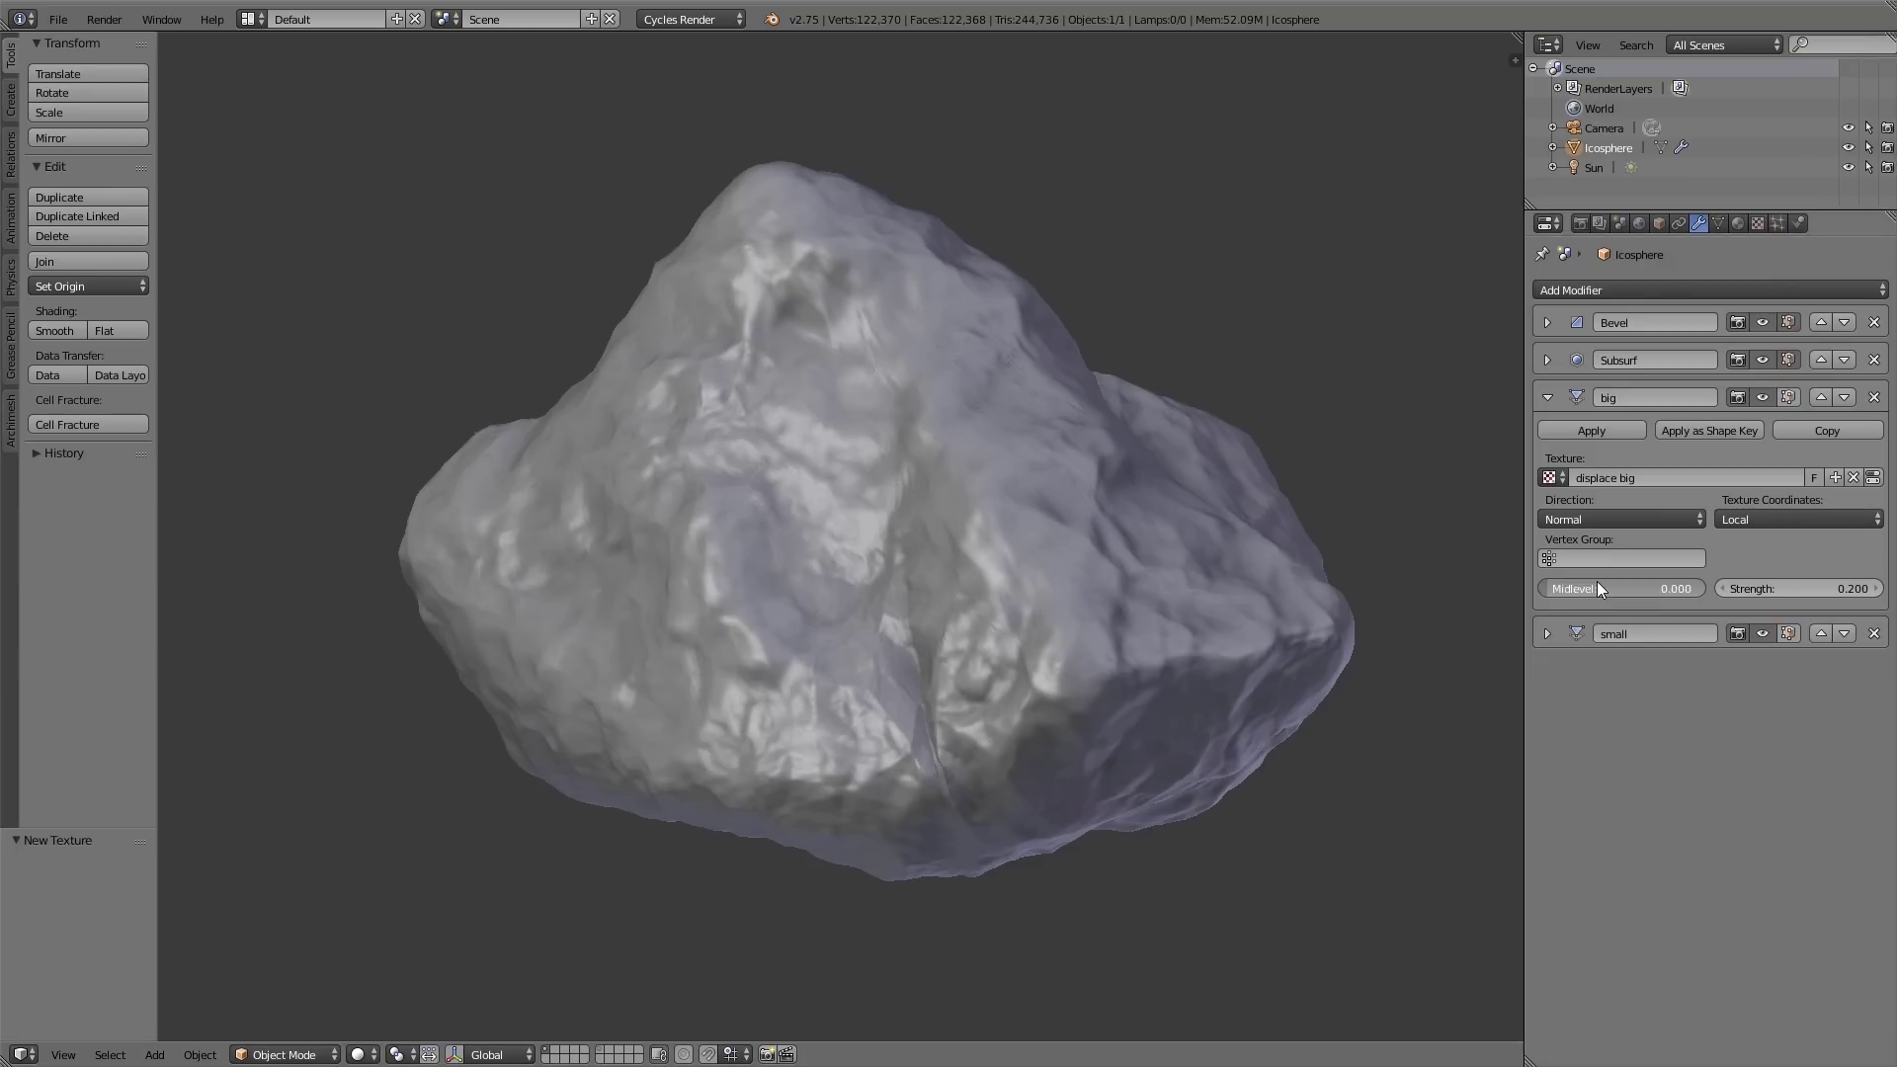
{"action": "type", "text": "0.0"}
{"action": "key", "text": "Return"}
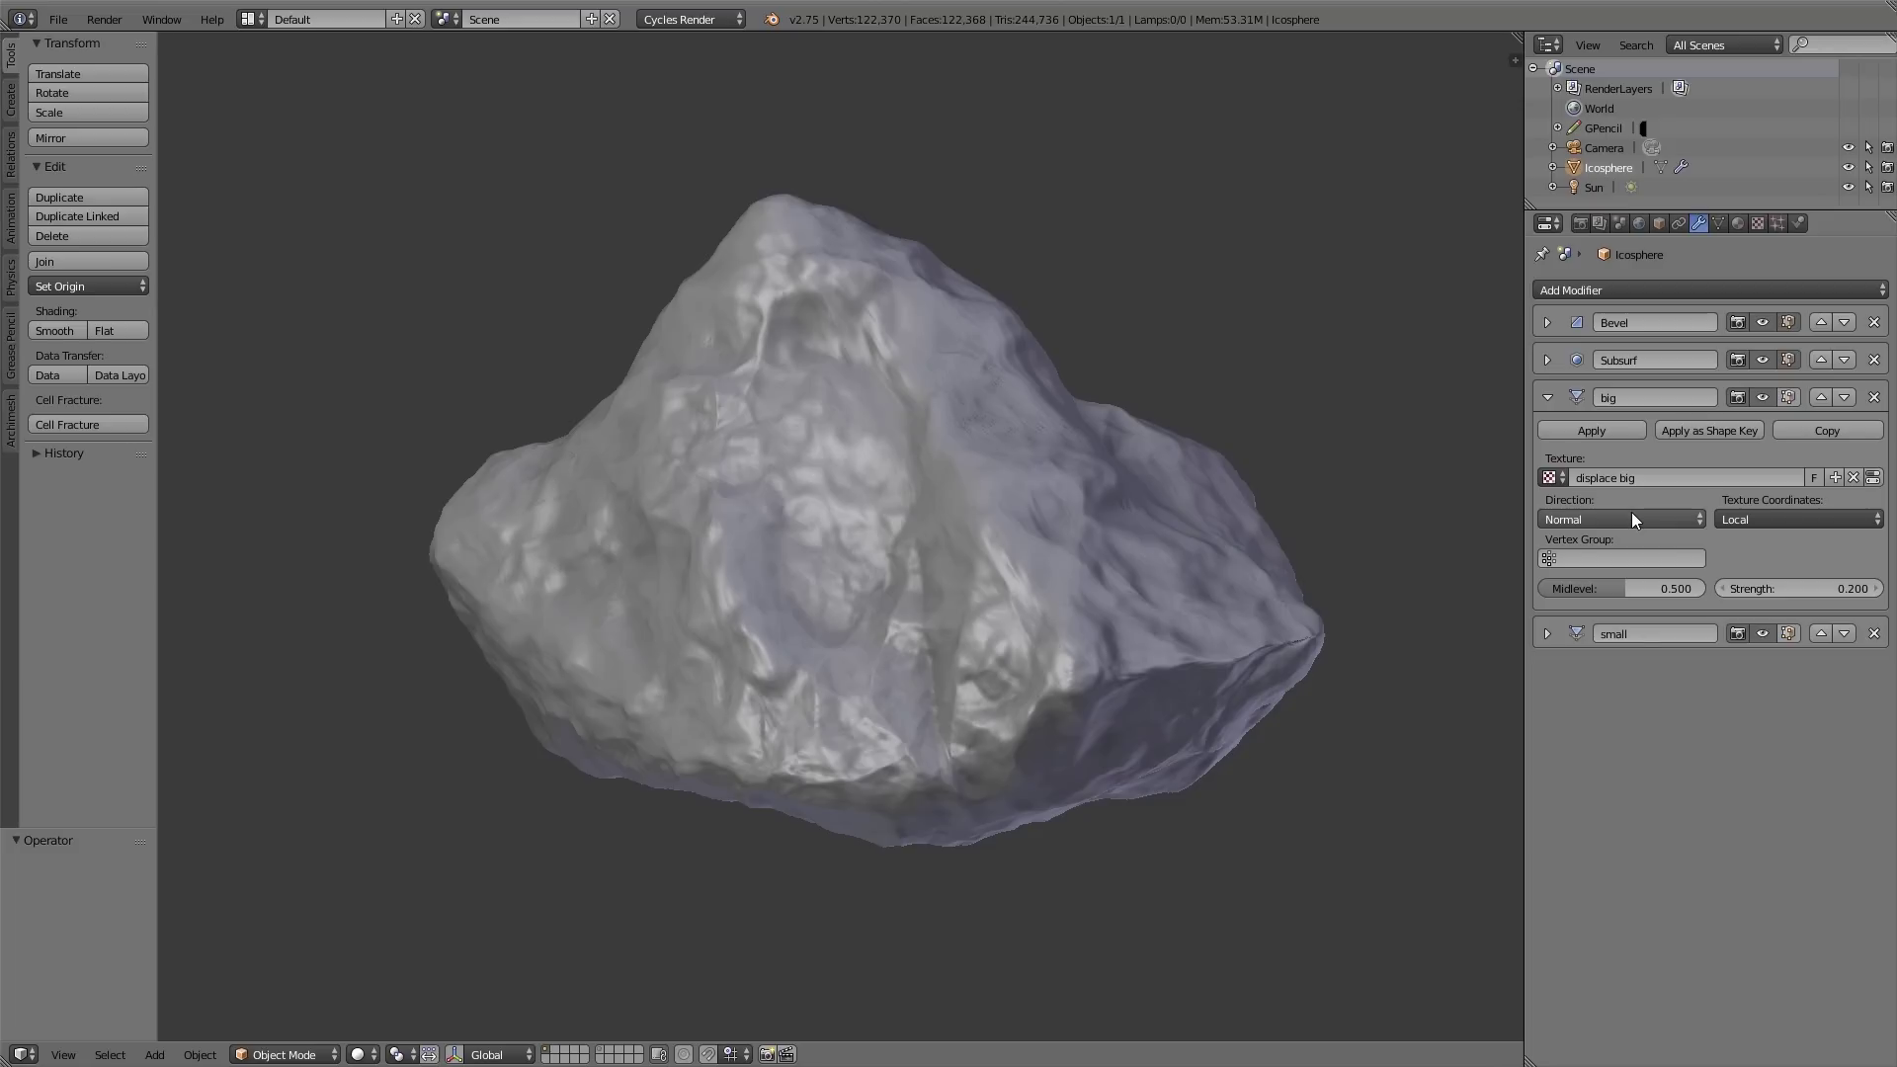
Step: Try RGB to XYZ on the big displacement, then restore its Direction to Normal
{"action": "left_click", "coordinate": [1632, 515]}
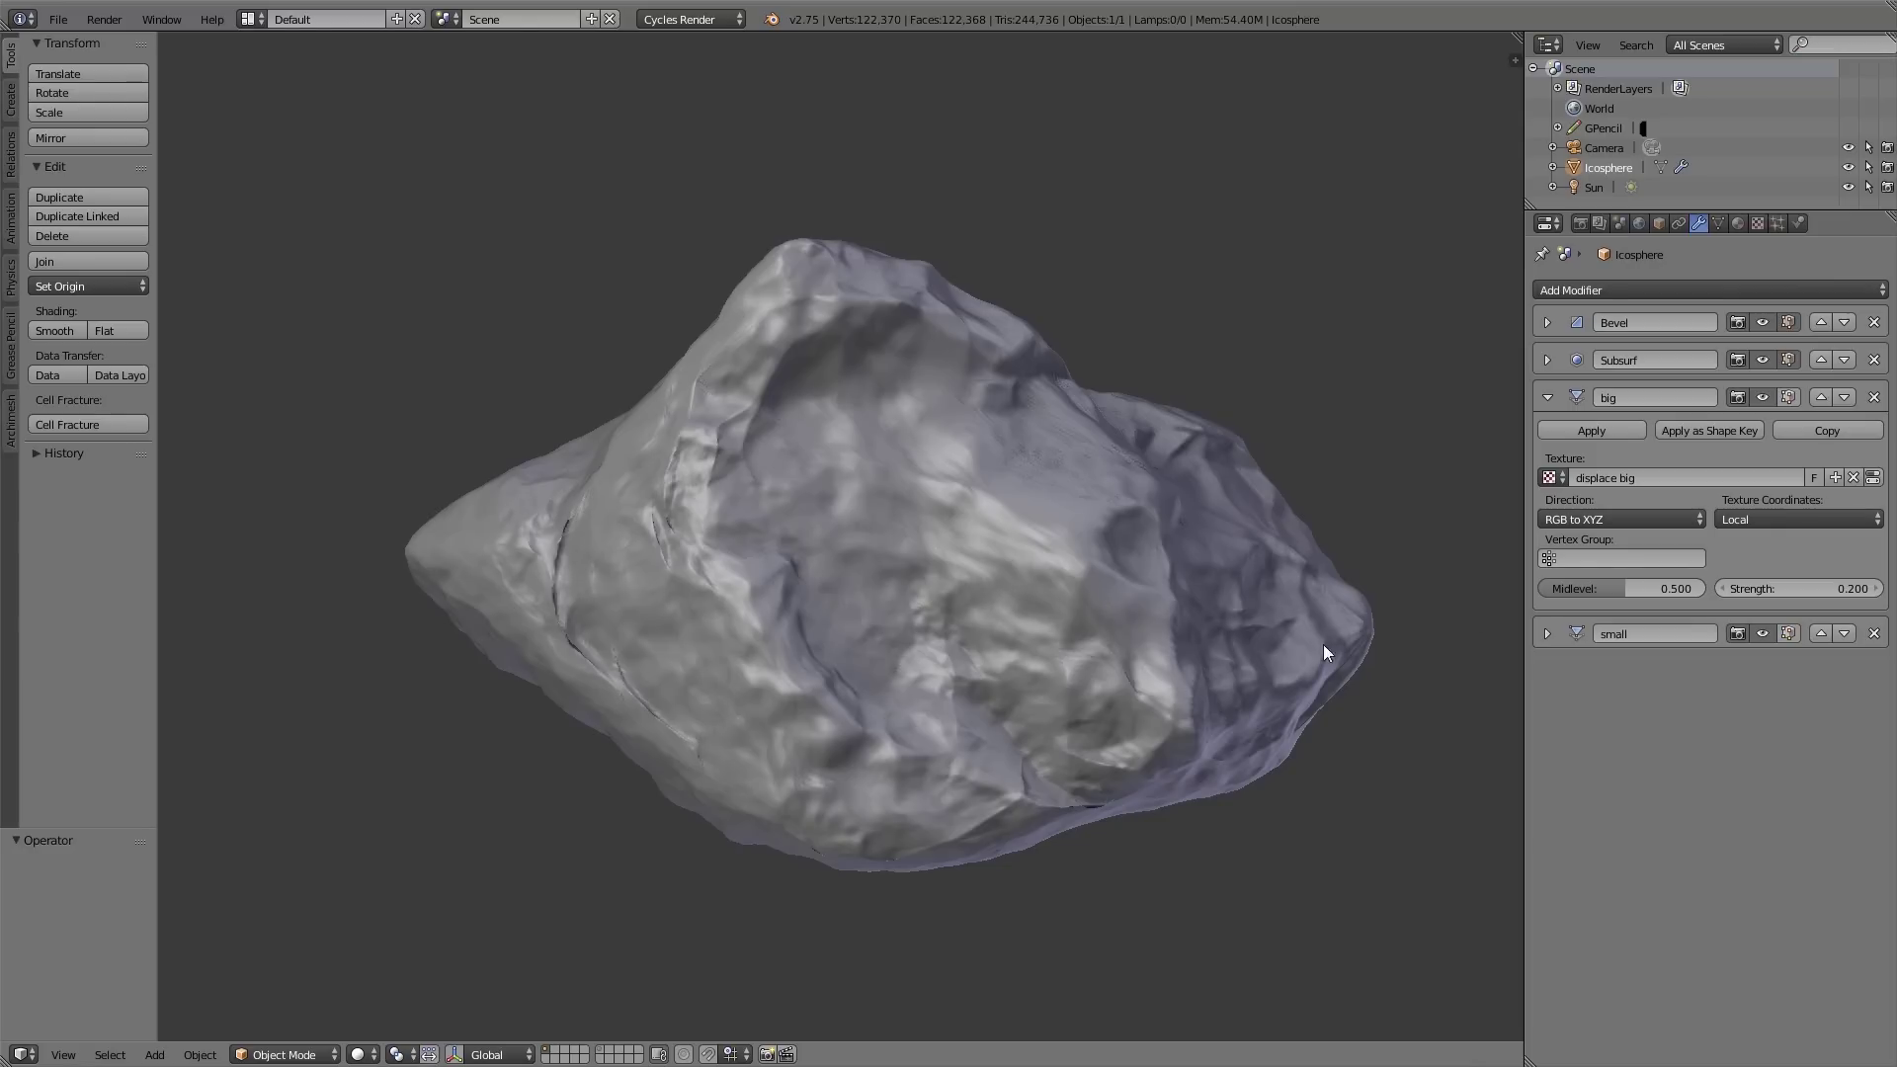
{"action": "left_click", "coordinate": [1593, 518]}
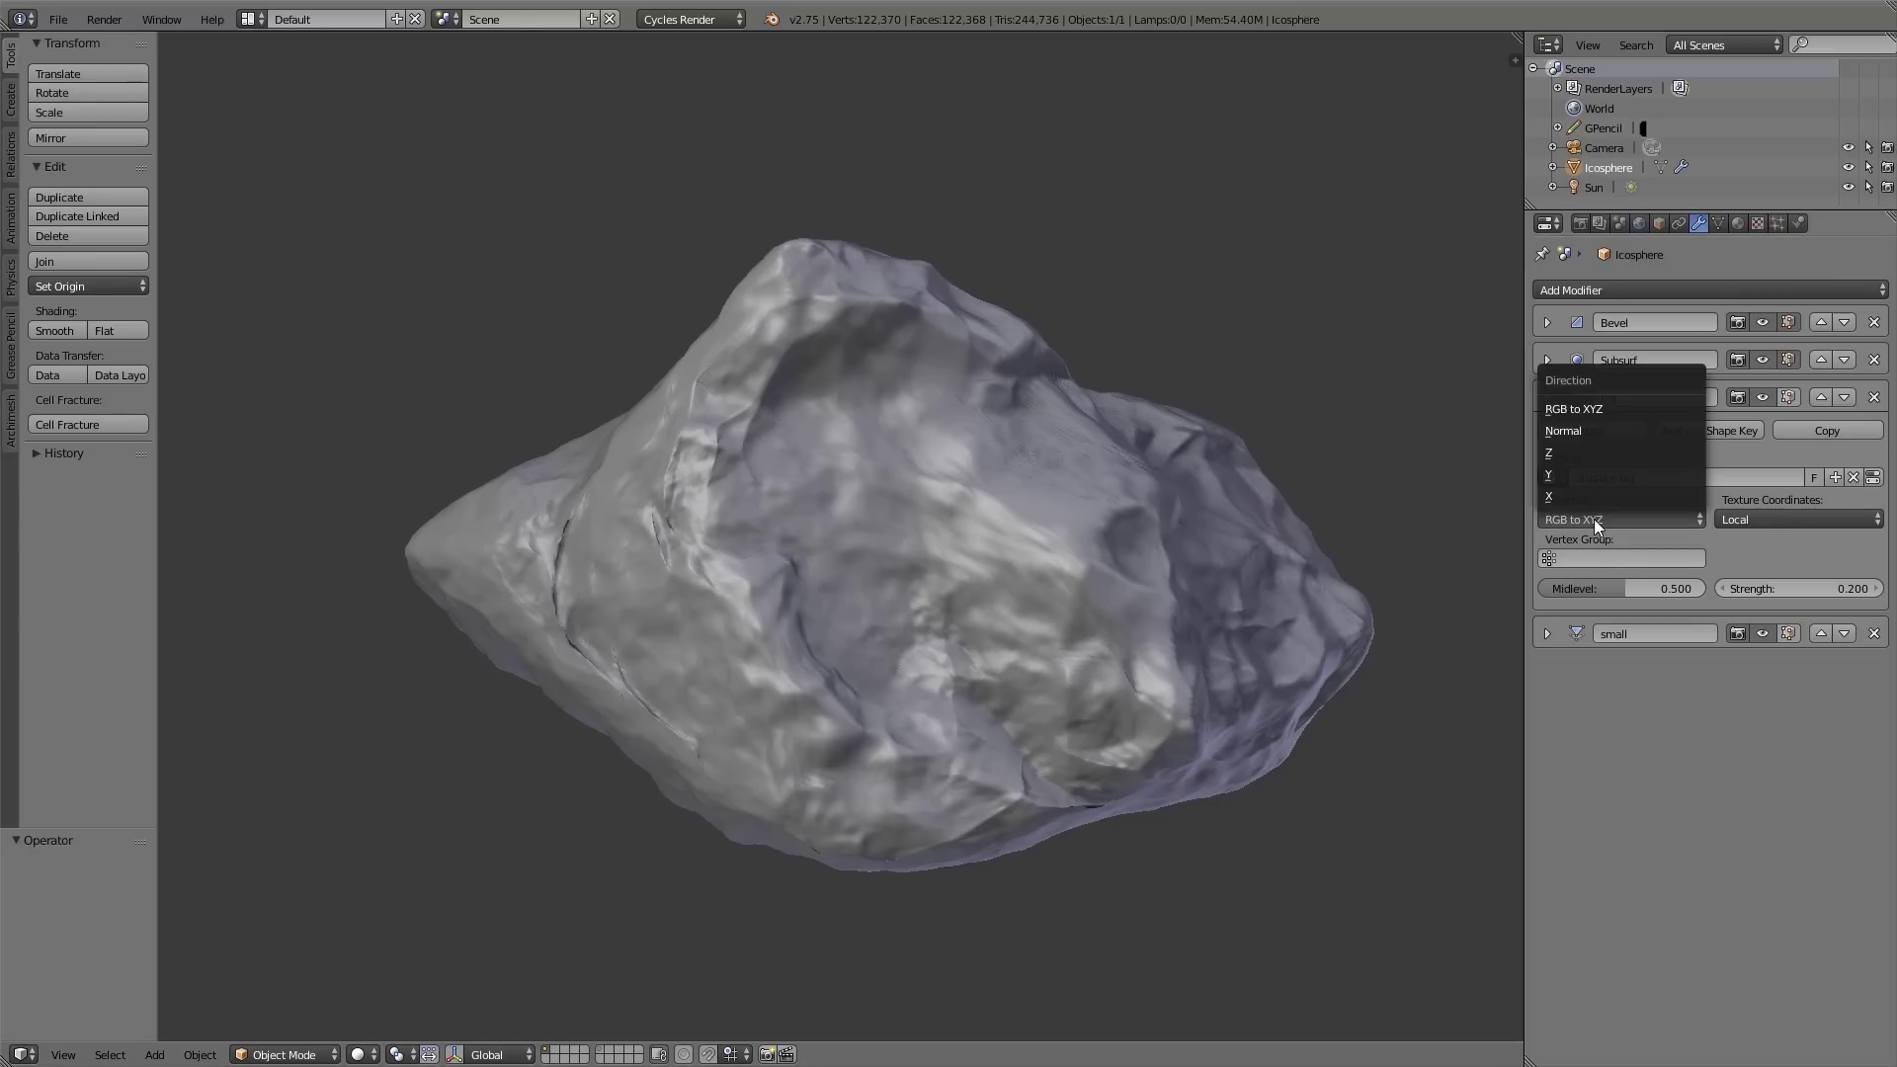
{"action": "left_click", "coordinate": [1608, 429]}
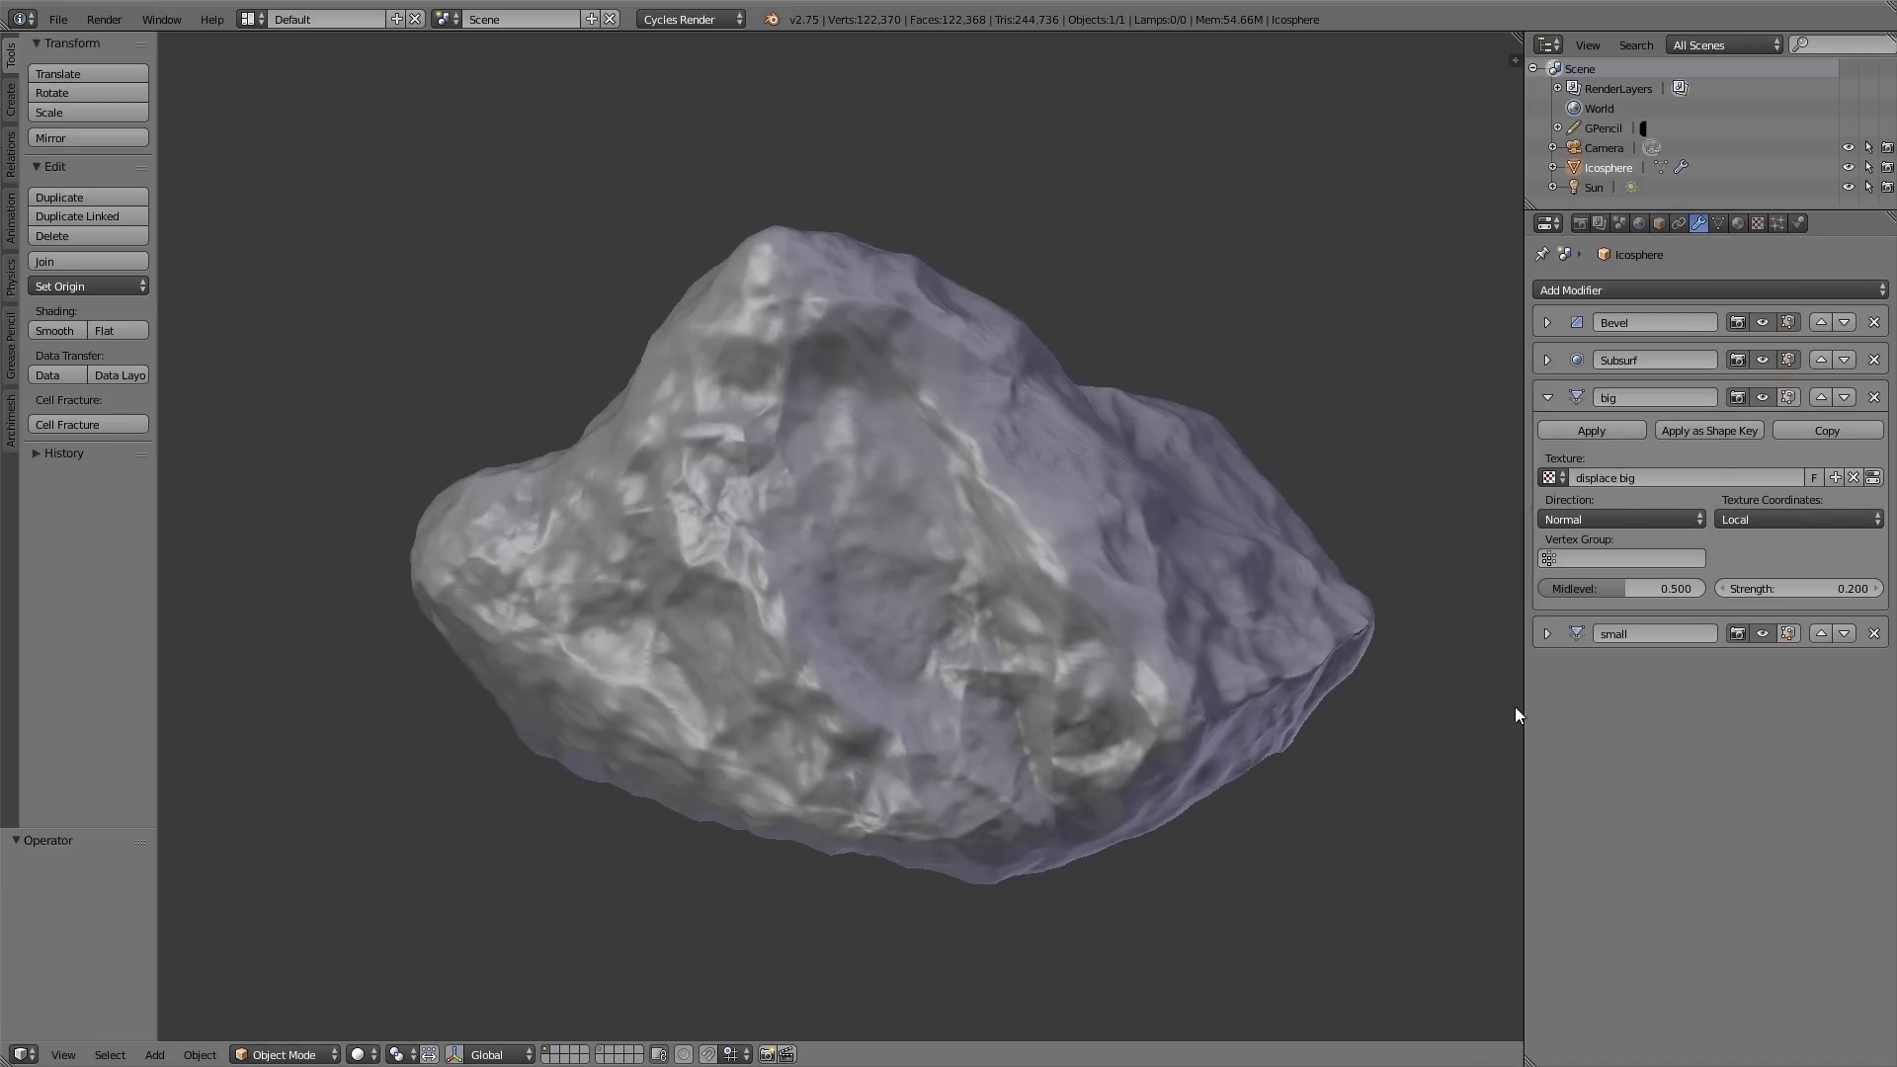
Step: Copy the big displacement modifier five times and collapse all six panels
{"action": "left_click", "coordinate": [1808, 432]}
{"action": "left_click", "coordinate": [1806, 430]}
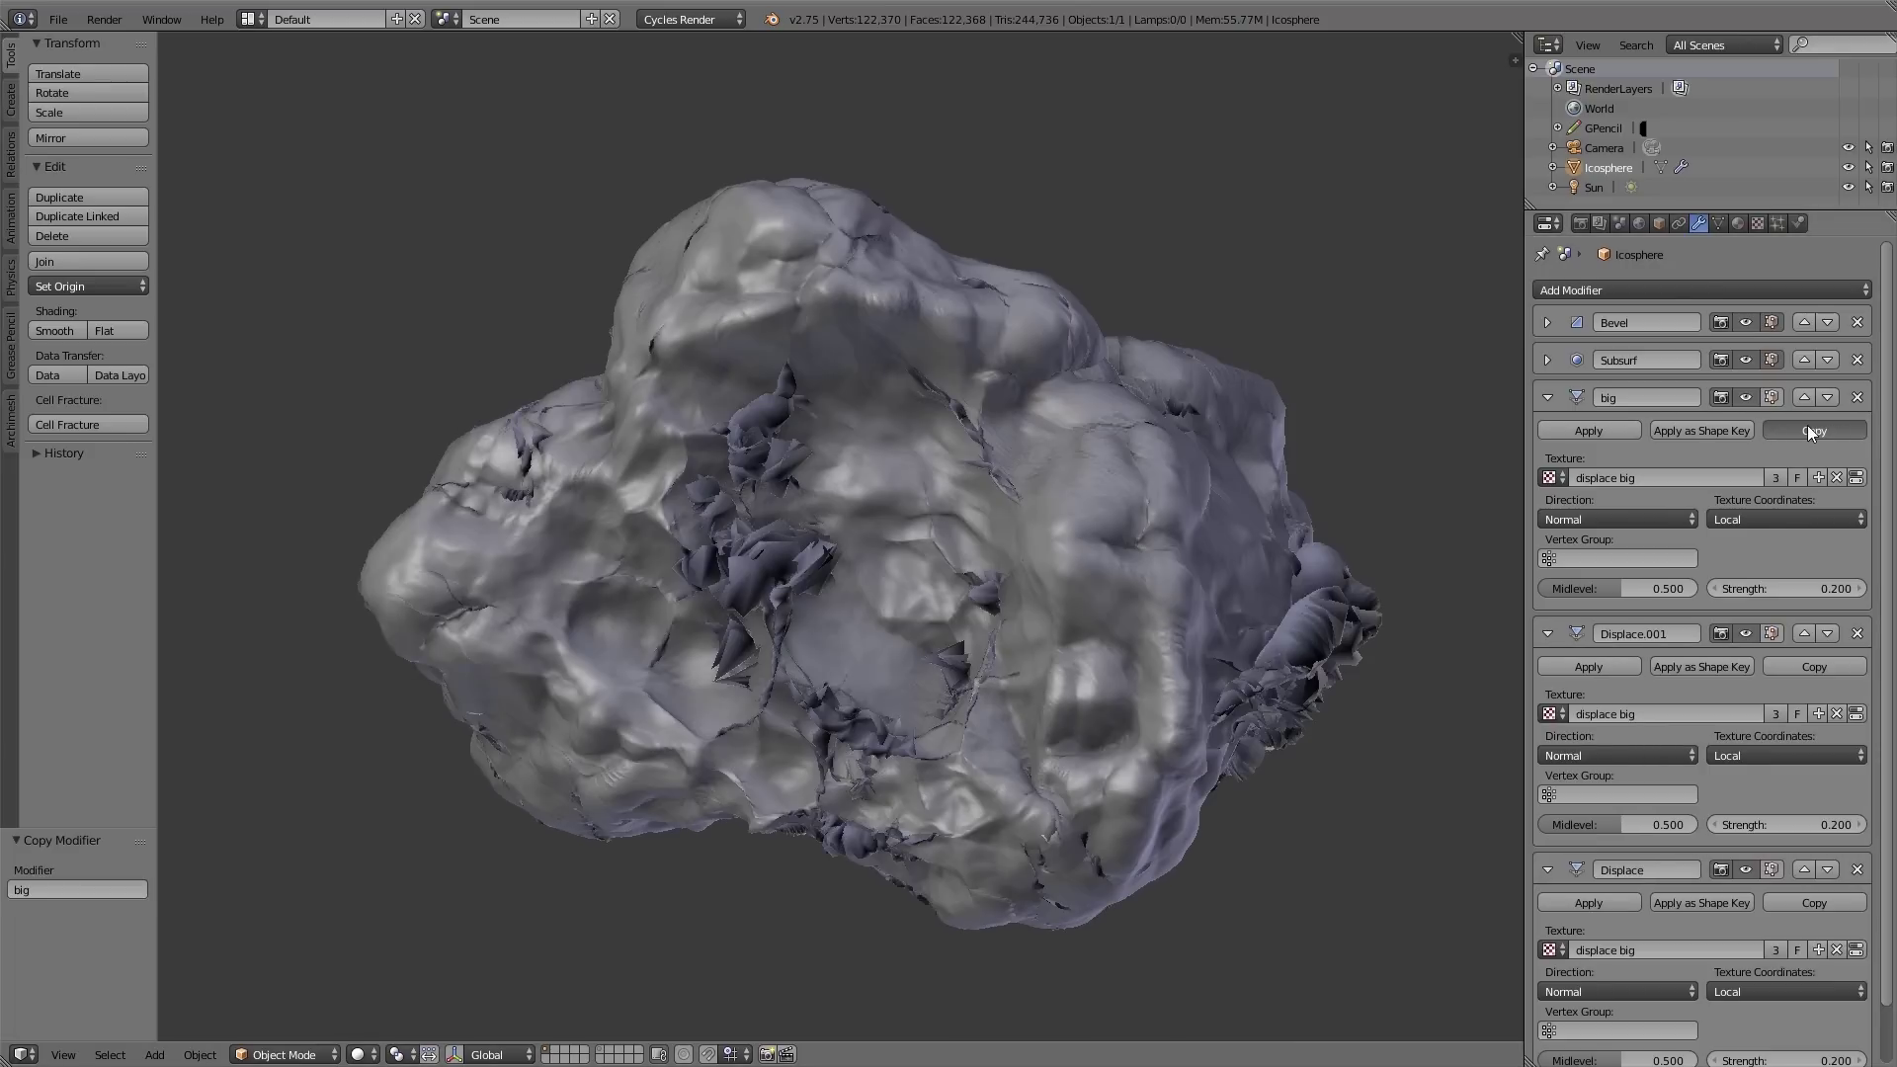
{"action": "left_click", "coordinate": [1806, 430]}
{"action": "left_click", "coordinate": [1806, 431]}
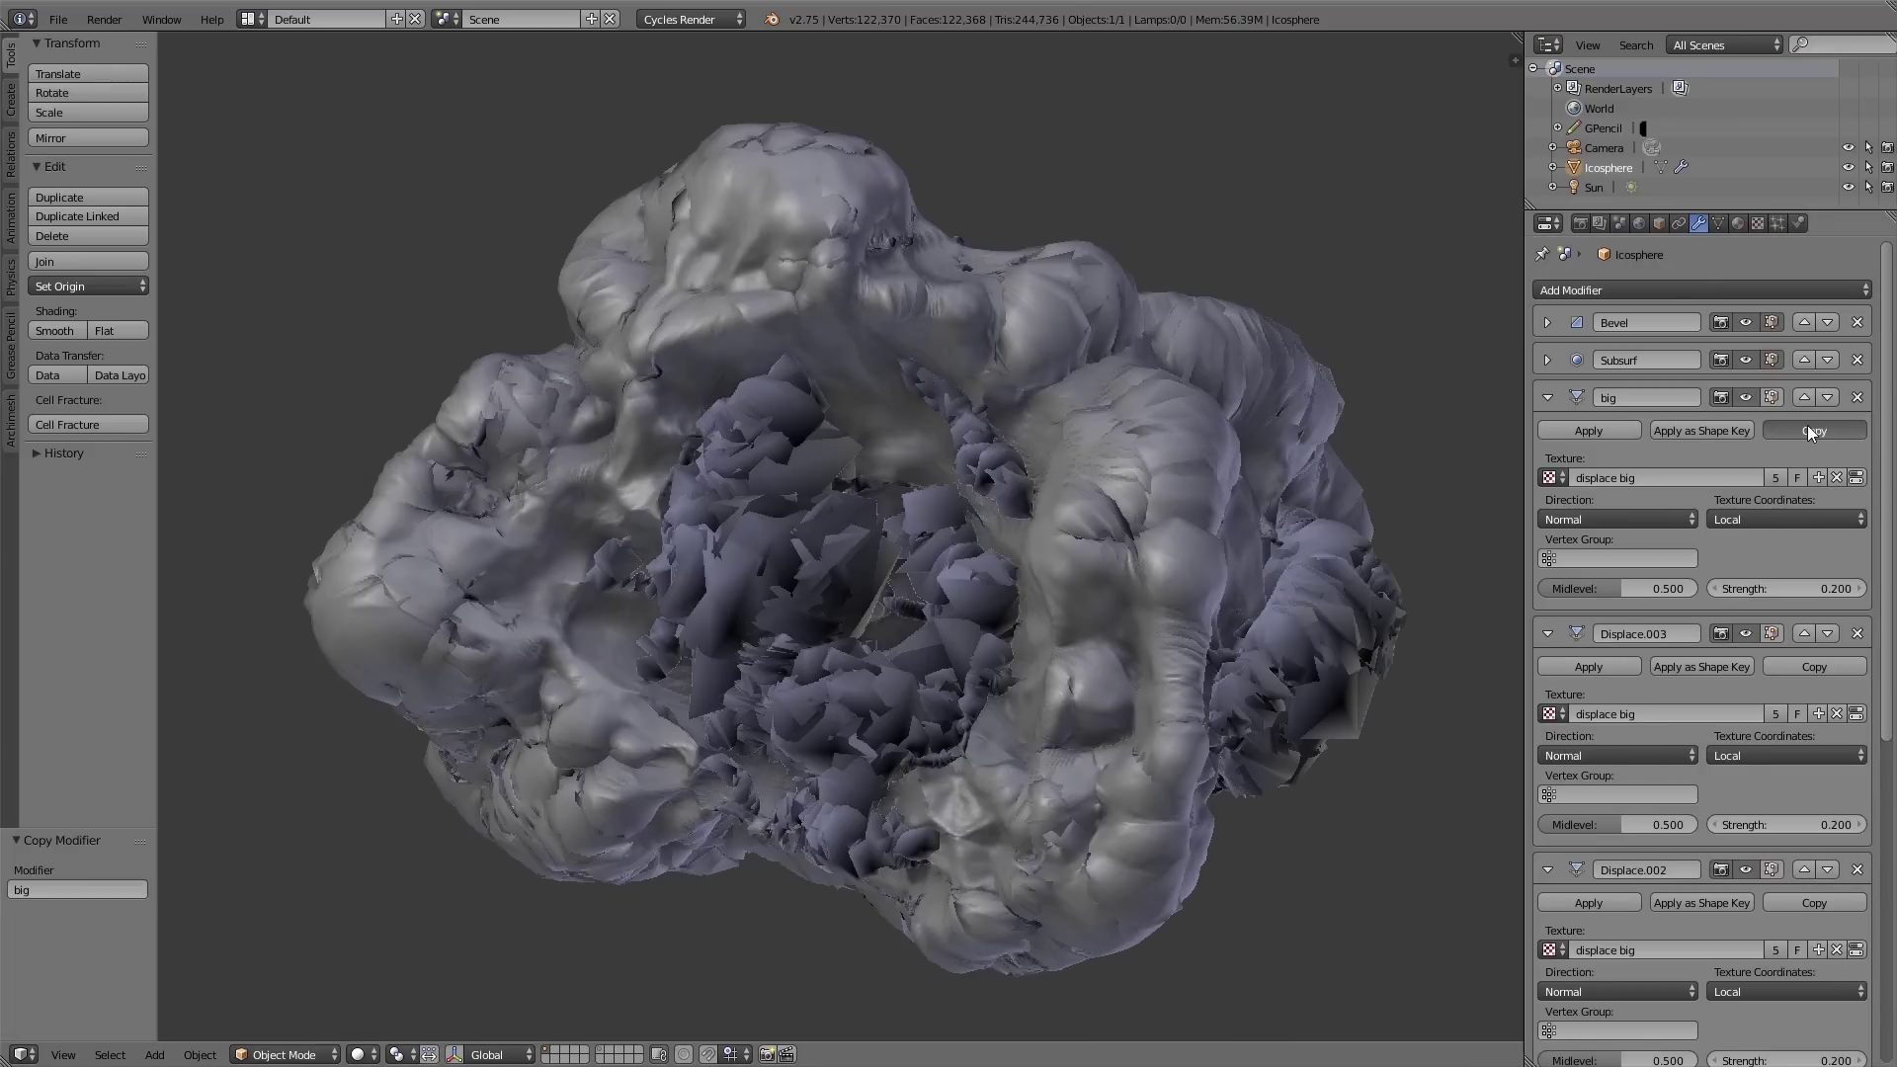
{"action": "left_click", "coordinate": [1806, 431]}
{"action": "left_click", "coordinate": [1547, 397]}
{"action": "left_click", "coordinate": [1548, 434]}
{"action": "left_click", "coordinate": [1547, 472]}
{"action": "left_click", "coordinate": [1547, 510]}
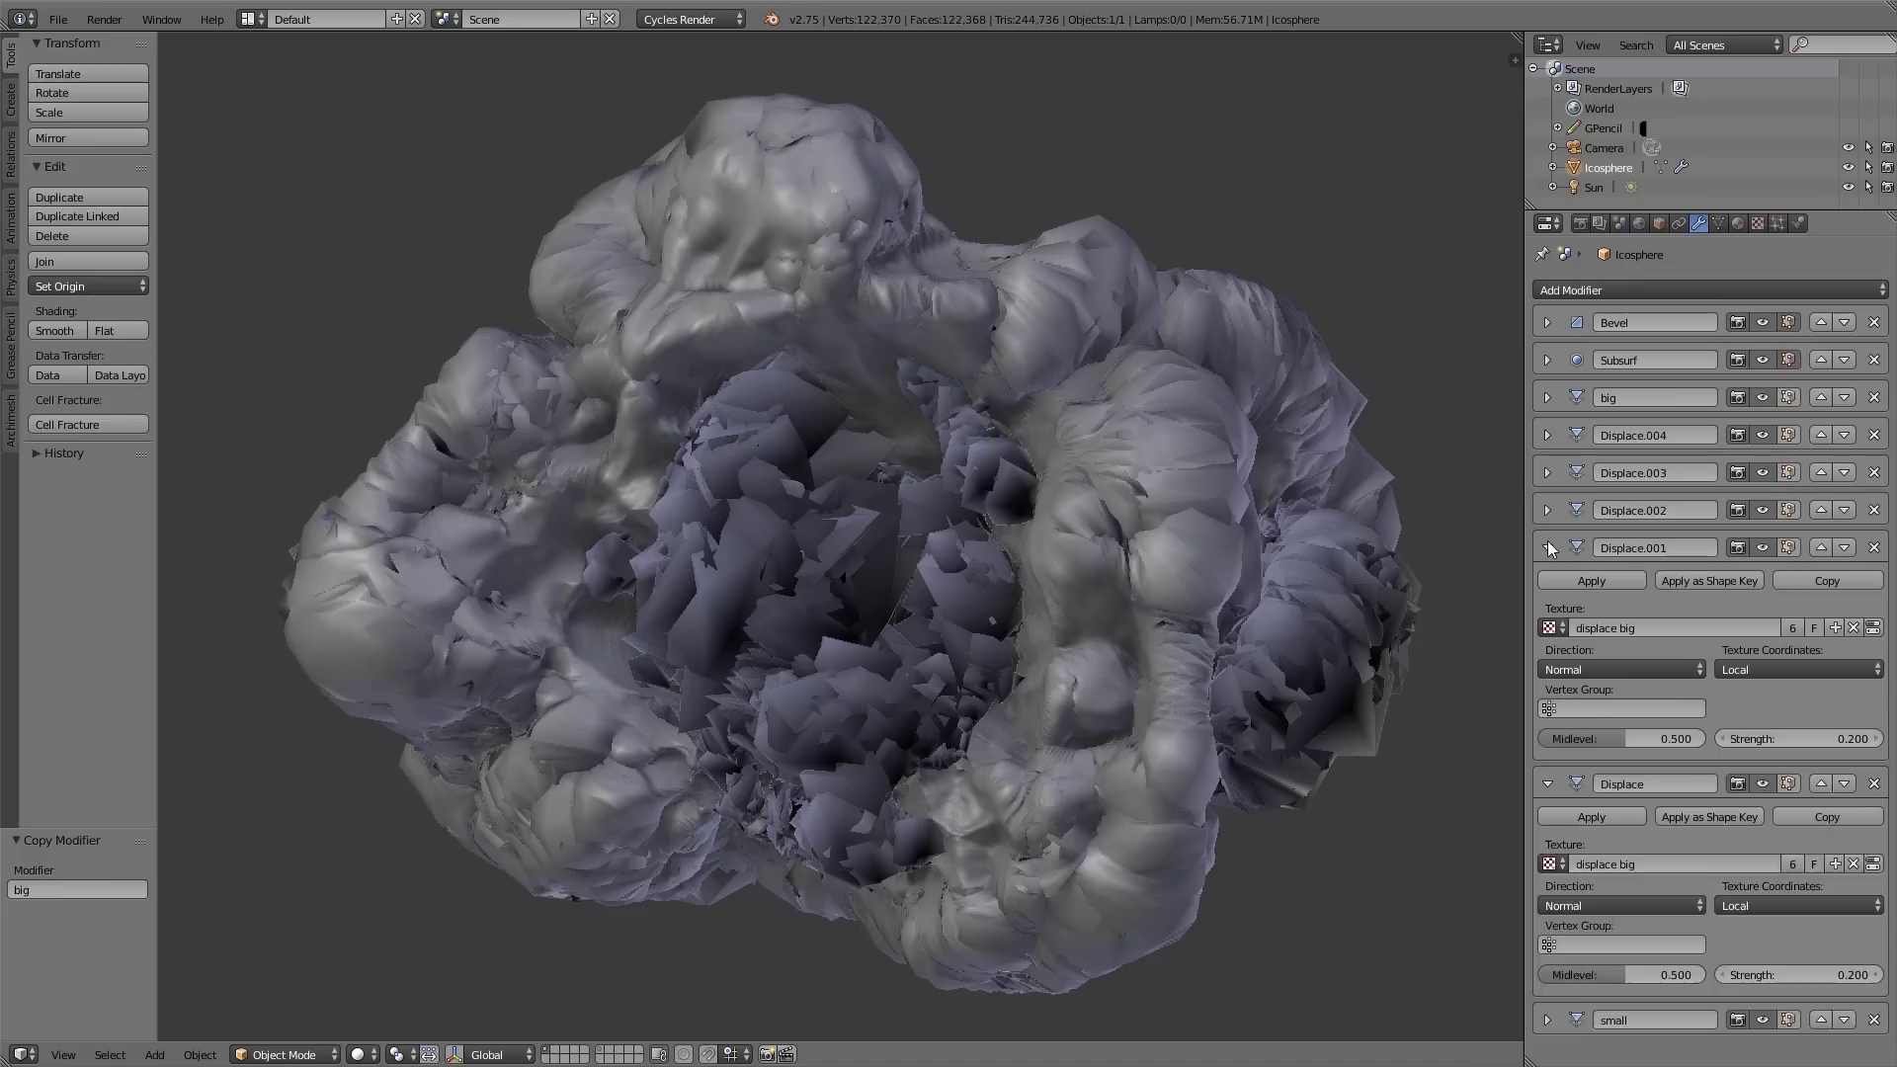
{"action": "left_click", "coordinate": [1547, 547]}
{"action": "left_click", "coordinate": [1546, 585]}
Step: Rename the displacement copies to axis names such as x+, z+, x- and y-
{"action": "type", "text": "x+"}
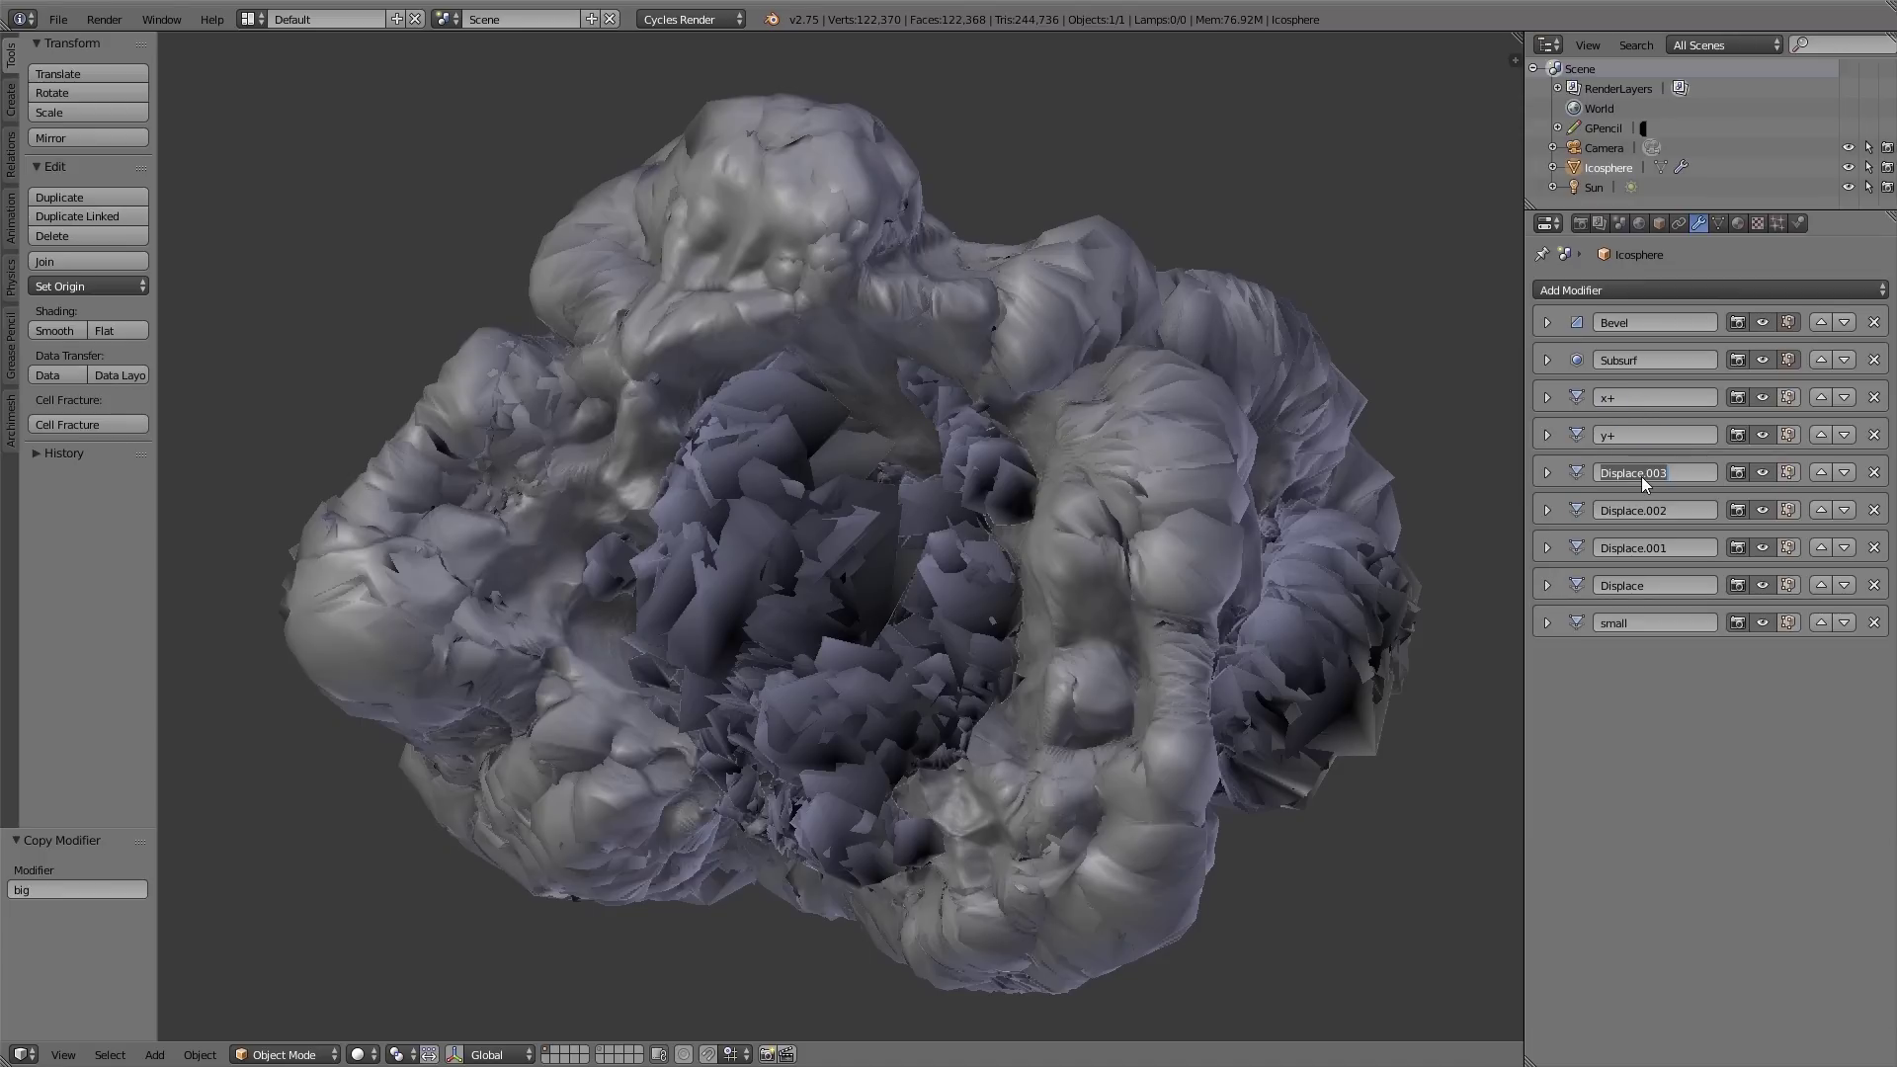
{"action": "type", "text": "z+"}
{"action": "key", "text": "Return"}
{"action": "left_click", "coordinate": [1644, 512]}
{"action": "type", "text": "x-"}
{"action": "key", "text": "Return"}
{"action": "left_click", "coordinate": [1646, 549]}
{"action": "type", "text": "y-"}
{"action": "key", "text": "Return"}
Step: Assign the displace big texture to x+, and set y+ Direction to Y and z+ to Z
{"action": "left_click", "coordinate": [1547, 397]}
{"action": "left_click", "coordinate": [1550, 477]}
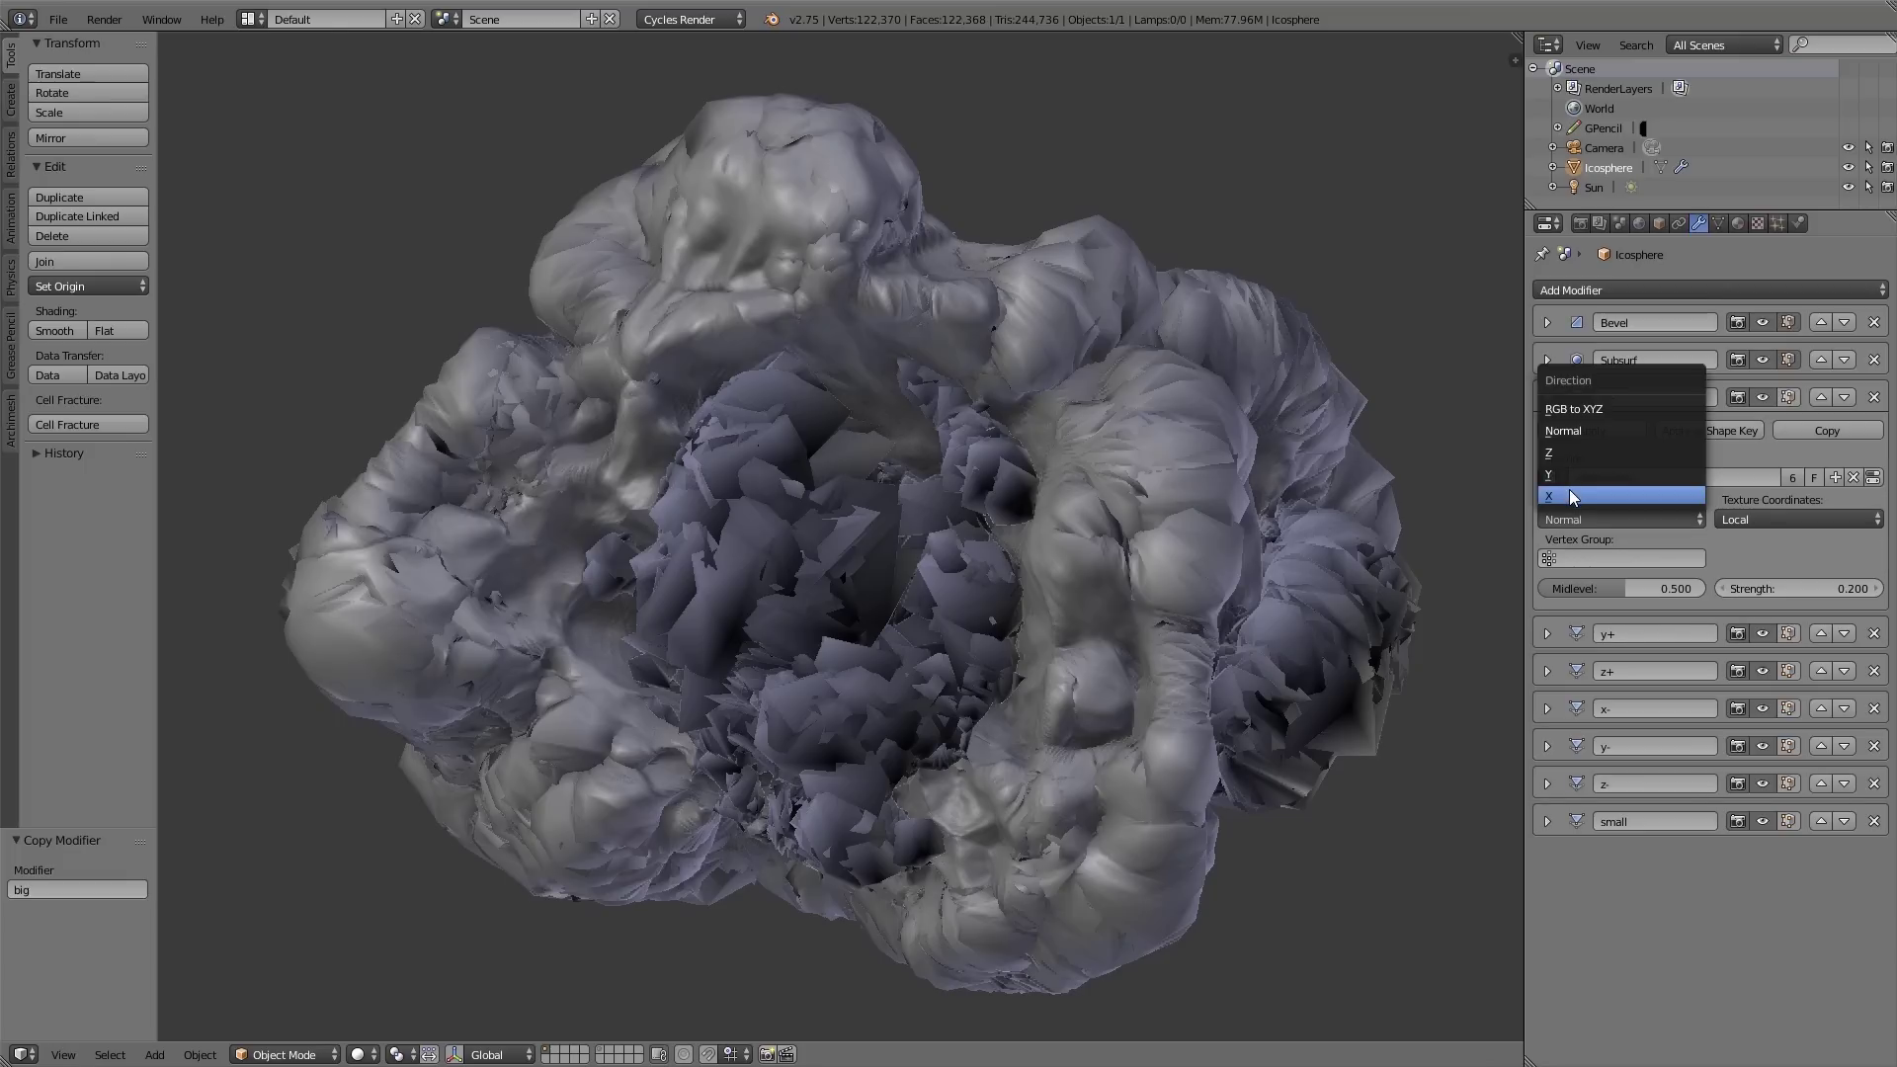
{"action": "left_click", "coordinate": [1571, 497]}
{"action": "left_click", "coordinate": [1547, 397]}
{"action": "left_click", "coordinate": [1547, 435]}
{"action": "left_click", "coordinate": [1620, 557]}
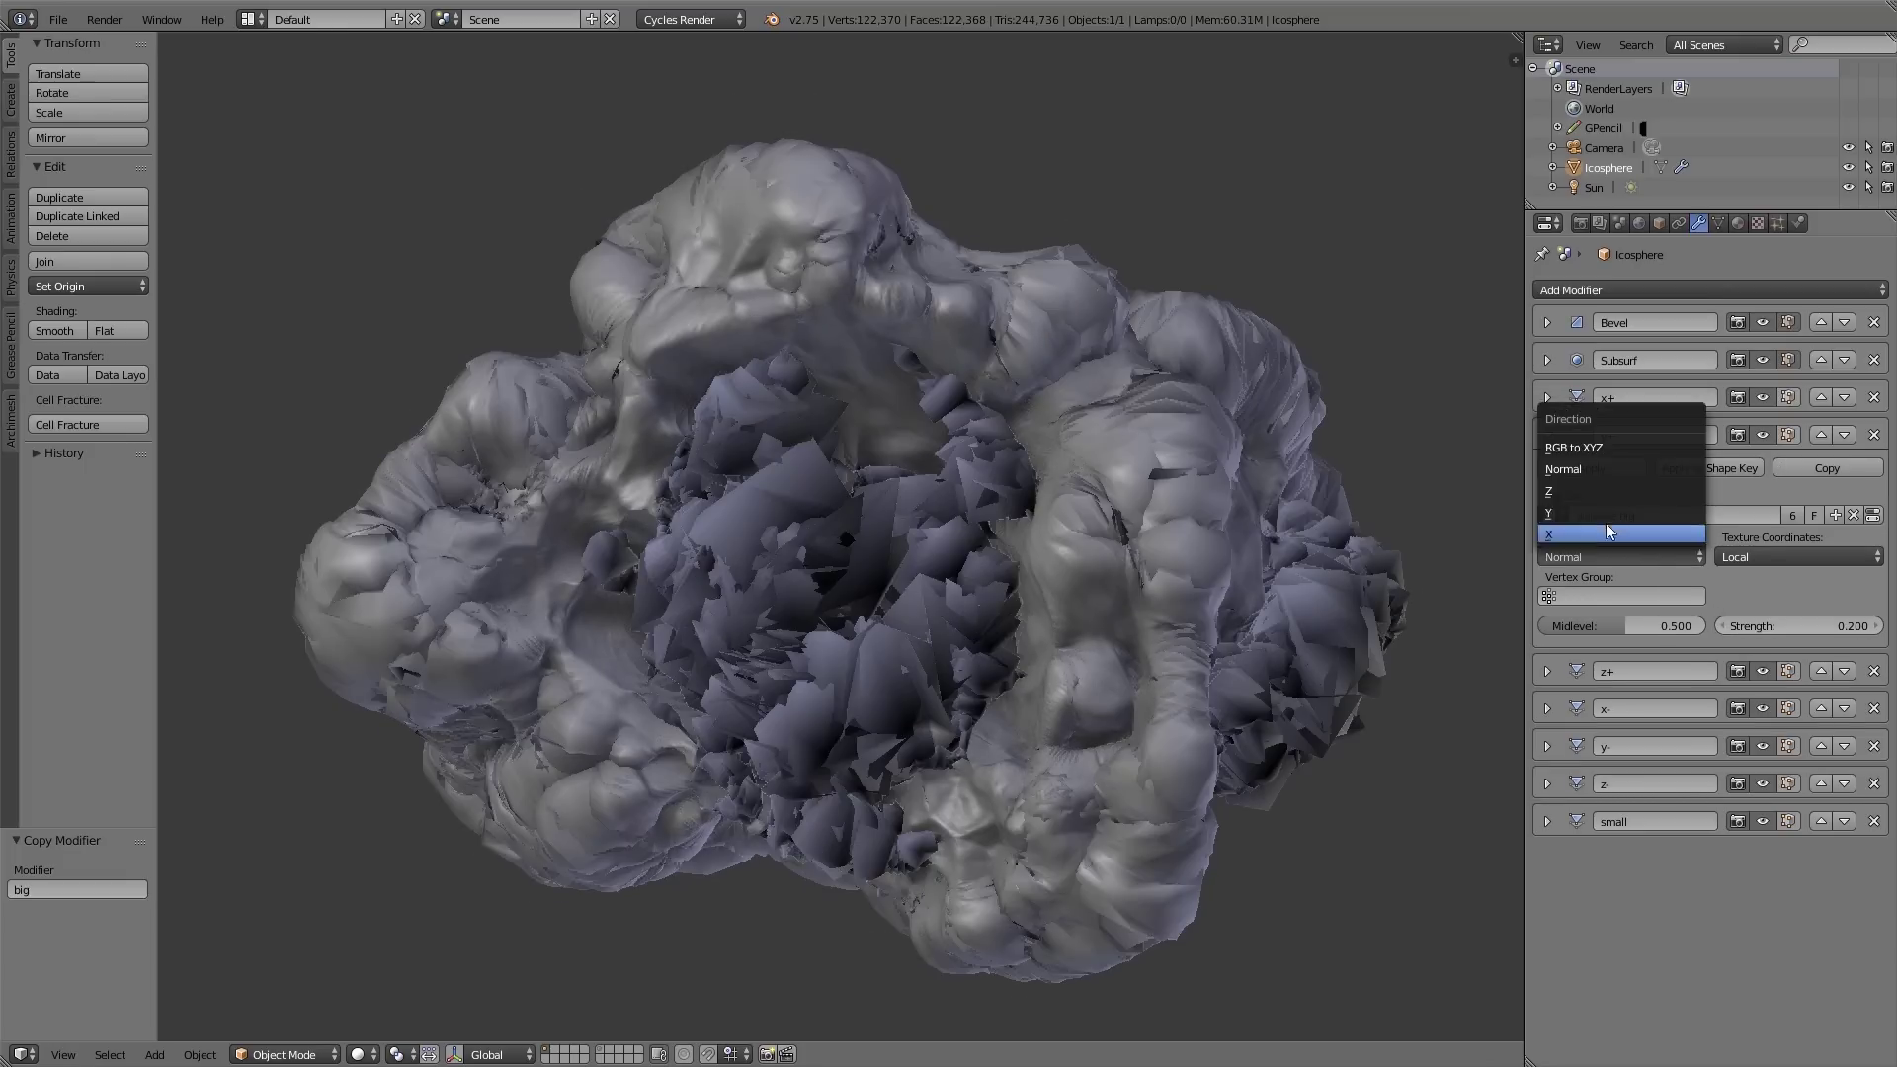
{"action": "left_click", "coordinate": [1620, 513]}
{"action": "left_click", "coordinate": [1548, 435]}
{"action": "left_click", "coordinate": [1547, 472]}
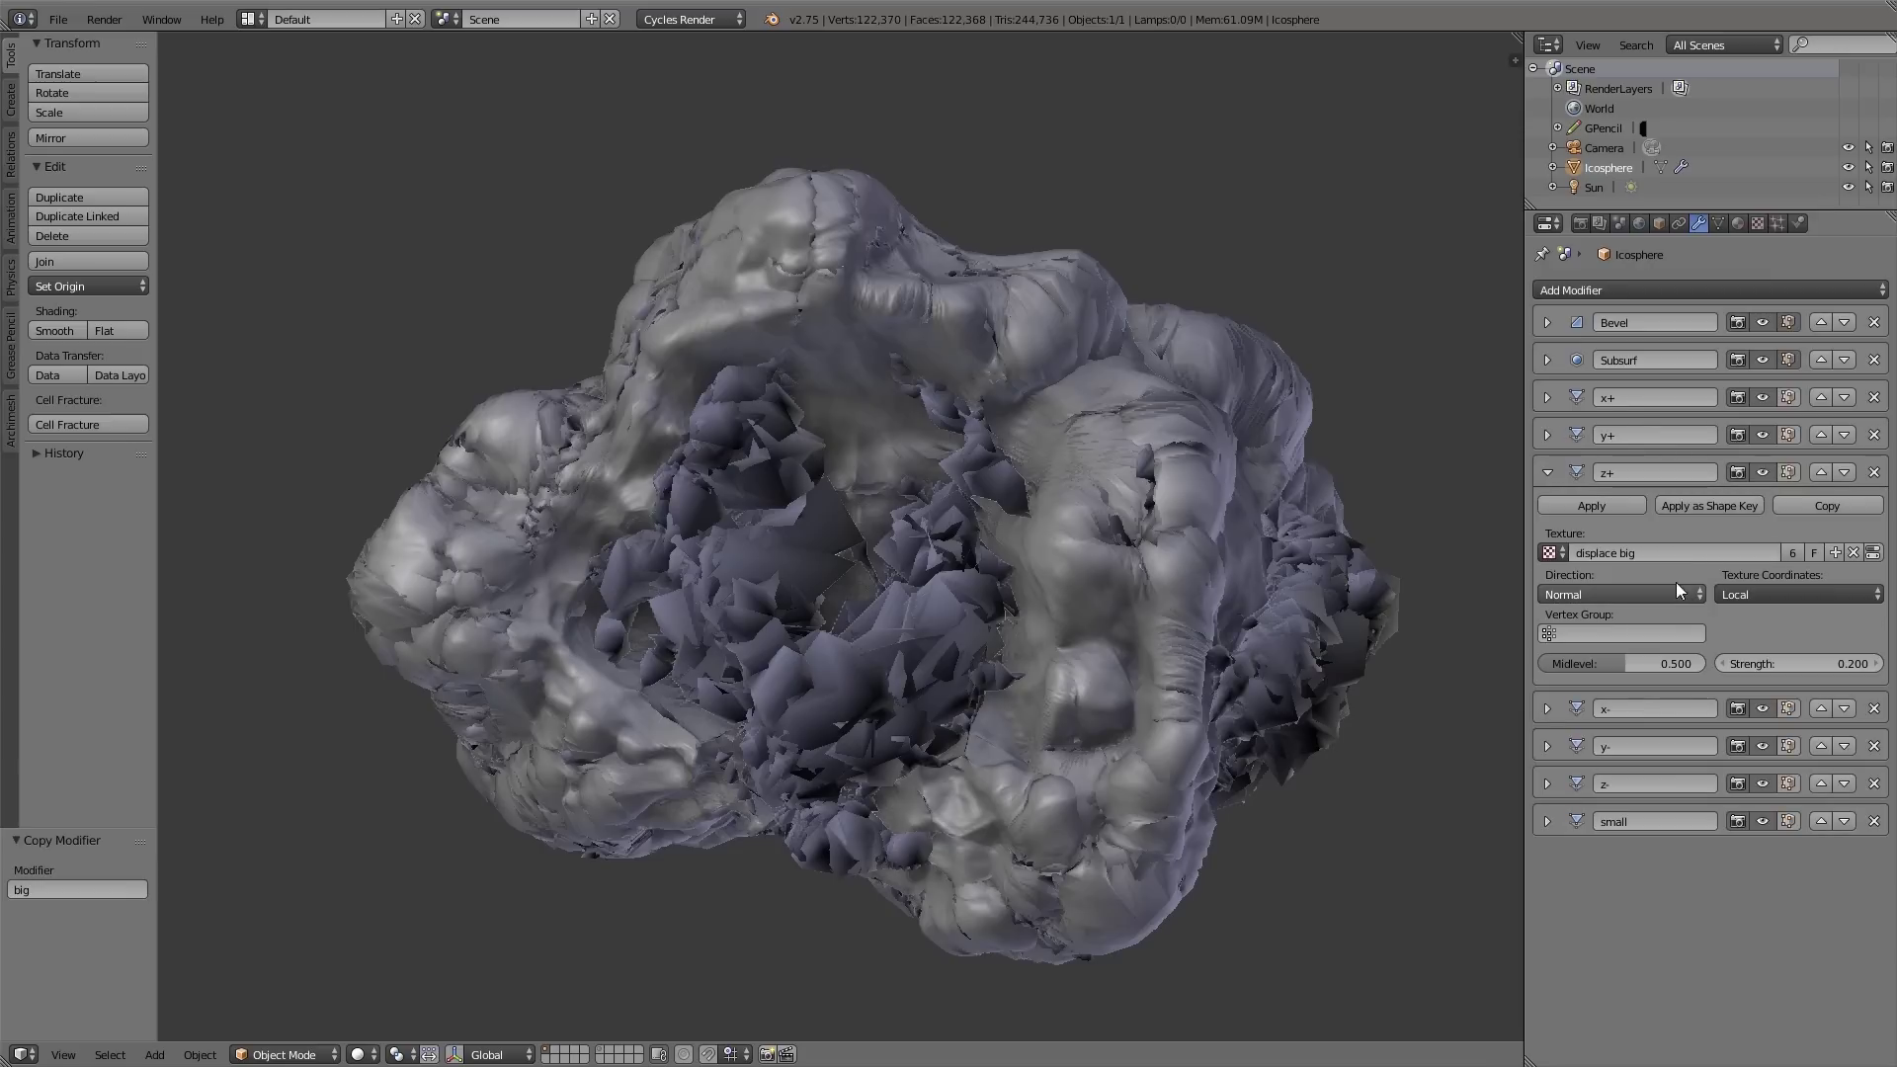
{"action": "left_click", "coordinate": [1620, 593]}
{"action": "left_click", "coordinate": [1611, 534]}
{"action": "left_click", "coordinate": [1549, 473]}
Step: Set x- to X, y- to Y with Strength -0.2 each, and z- to Z
{"action": "left_click", "coordinate": [1547, 510]}
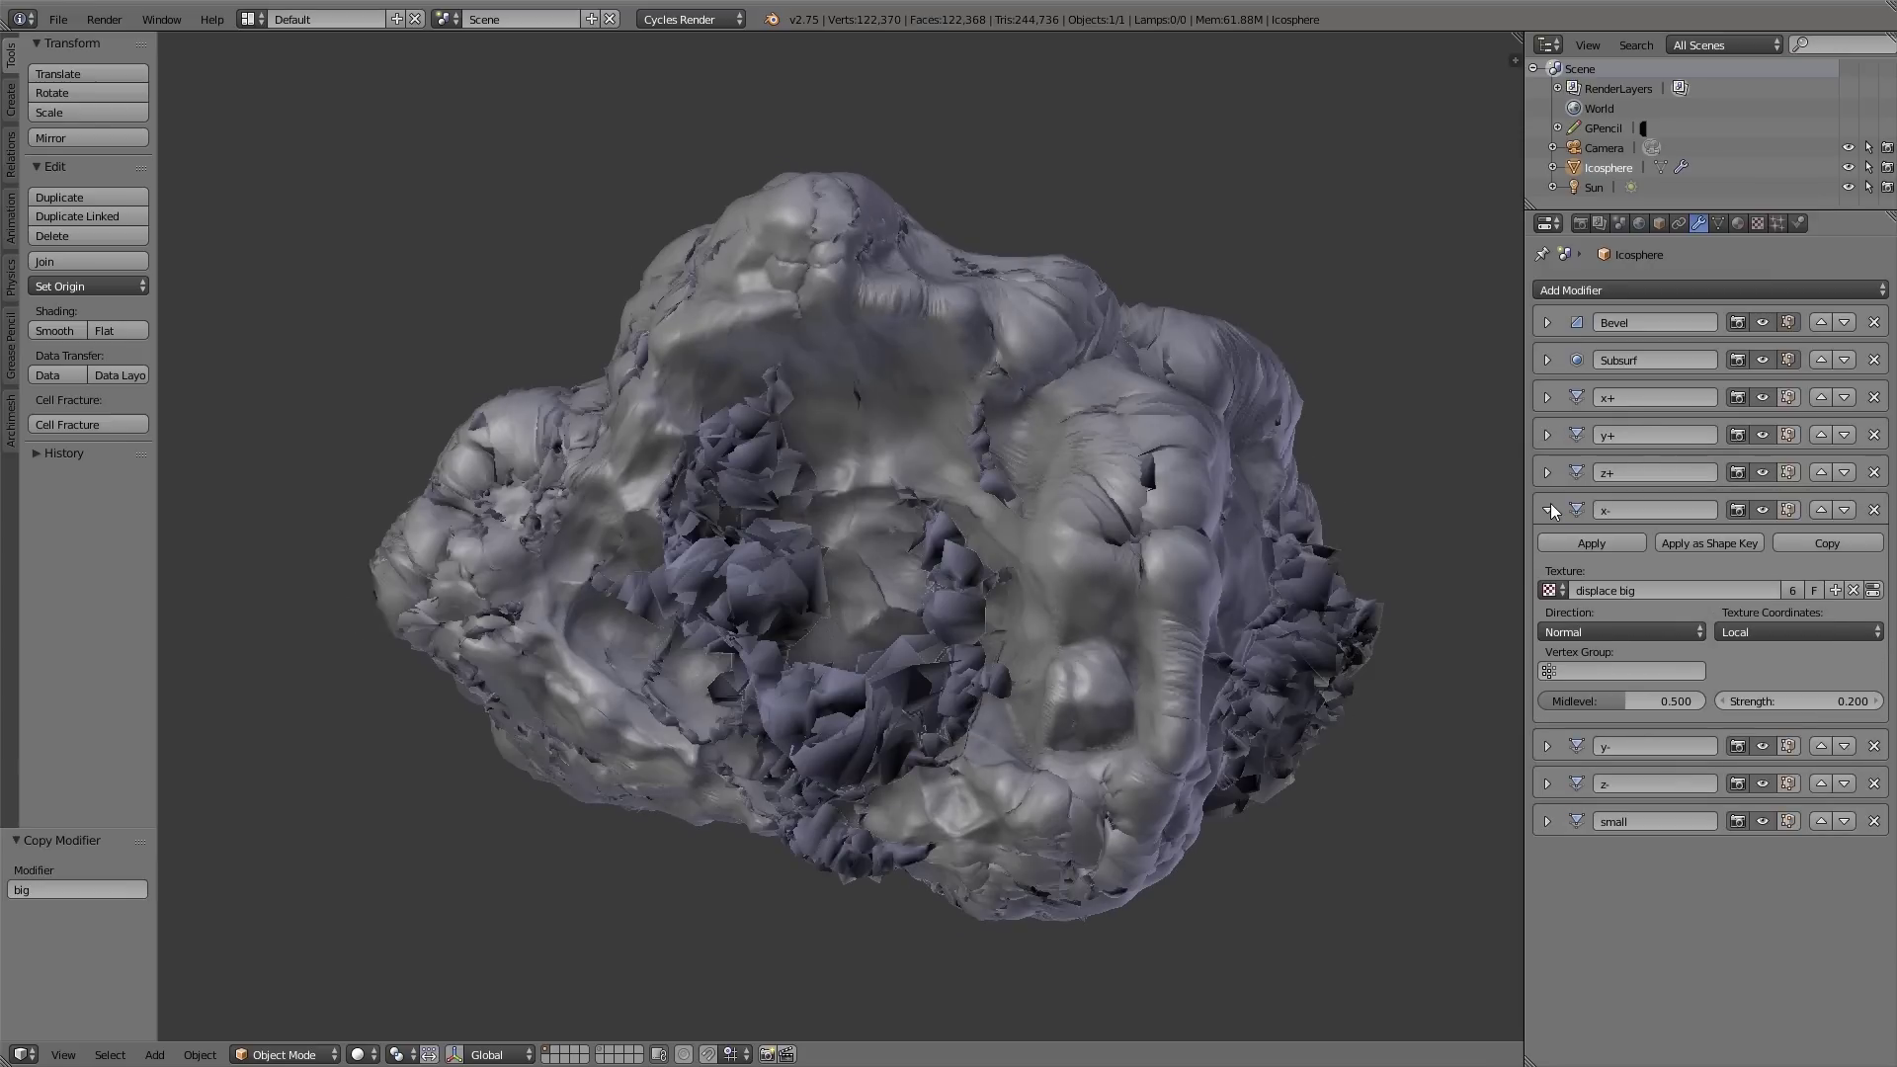
{"action": "left_click", "coordinate": [1581, 632]}
{"action": "left_click", "coordinate": [1585, 619]}
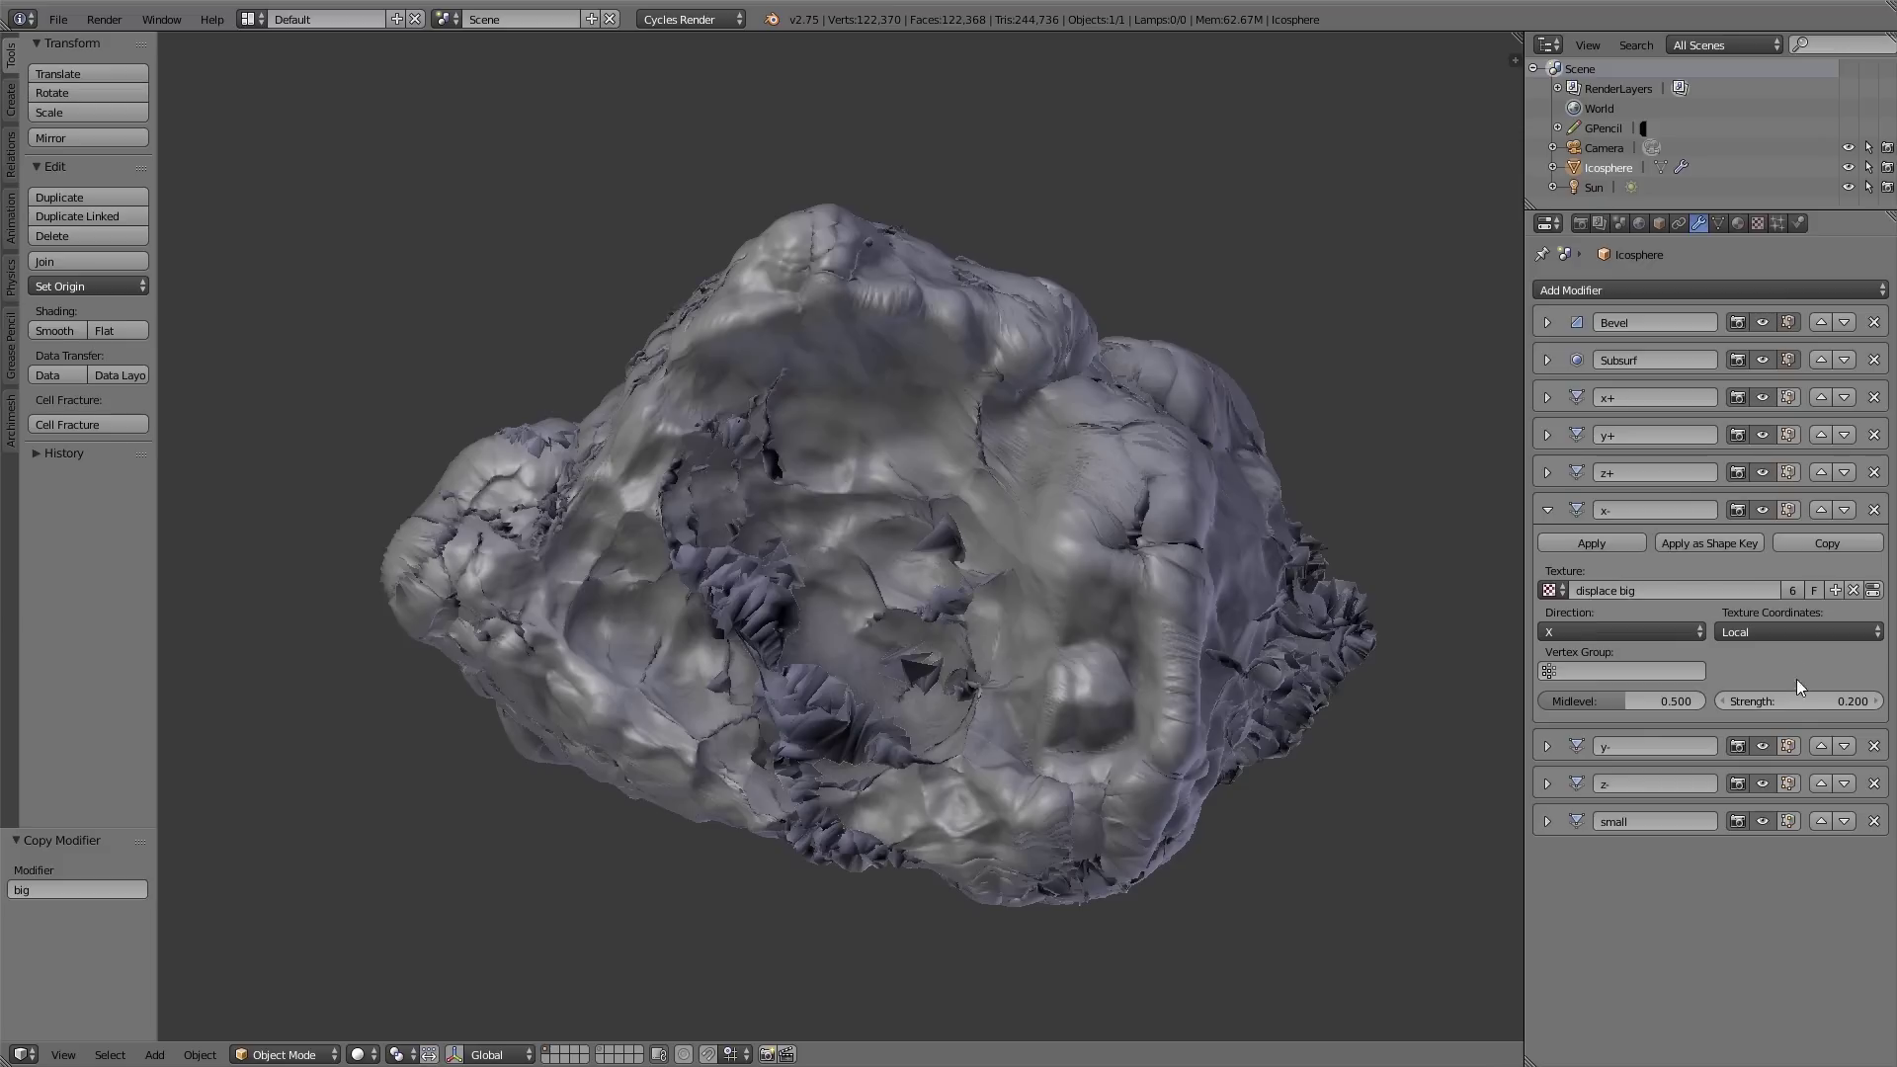
{"action": "left_click", "coordinate": [1750, 700]}
{"action": "key", "text": "Return"}
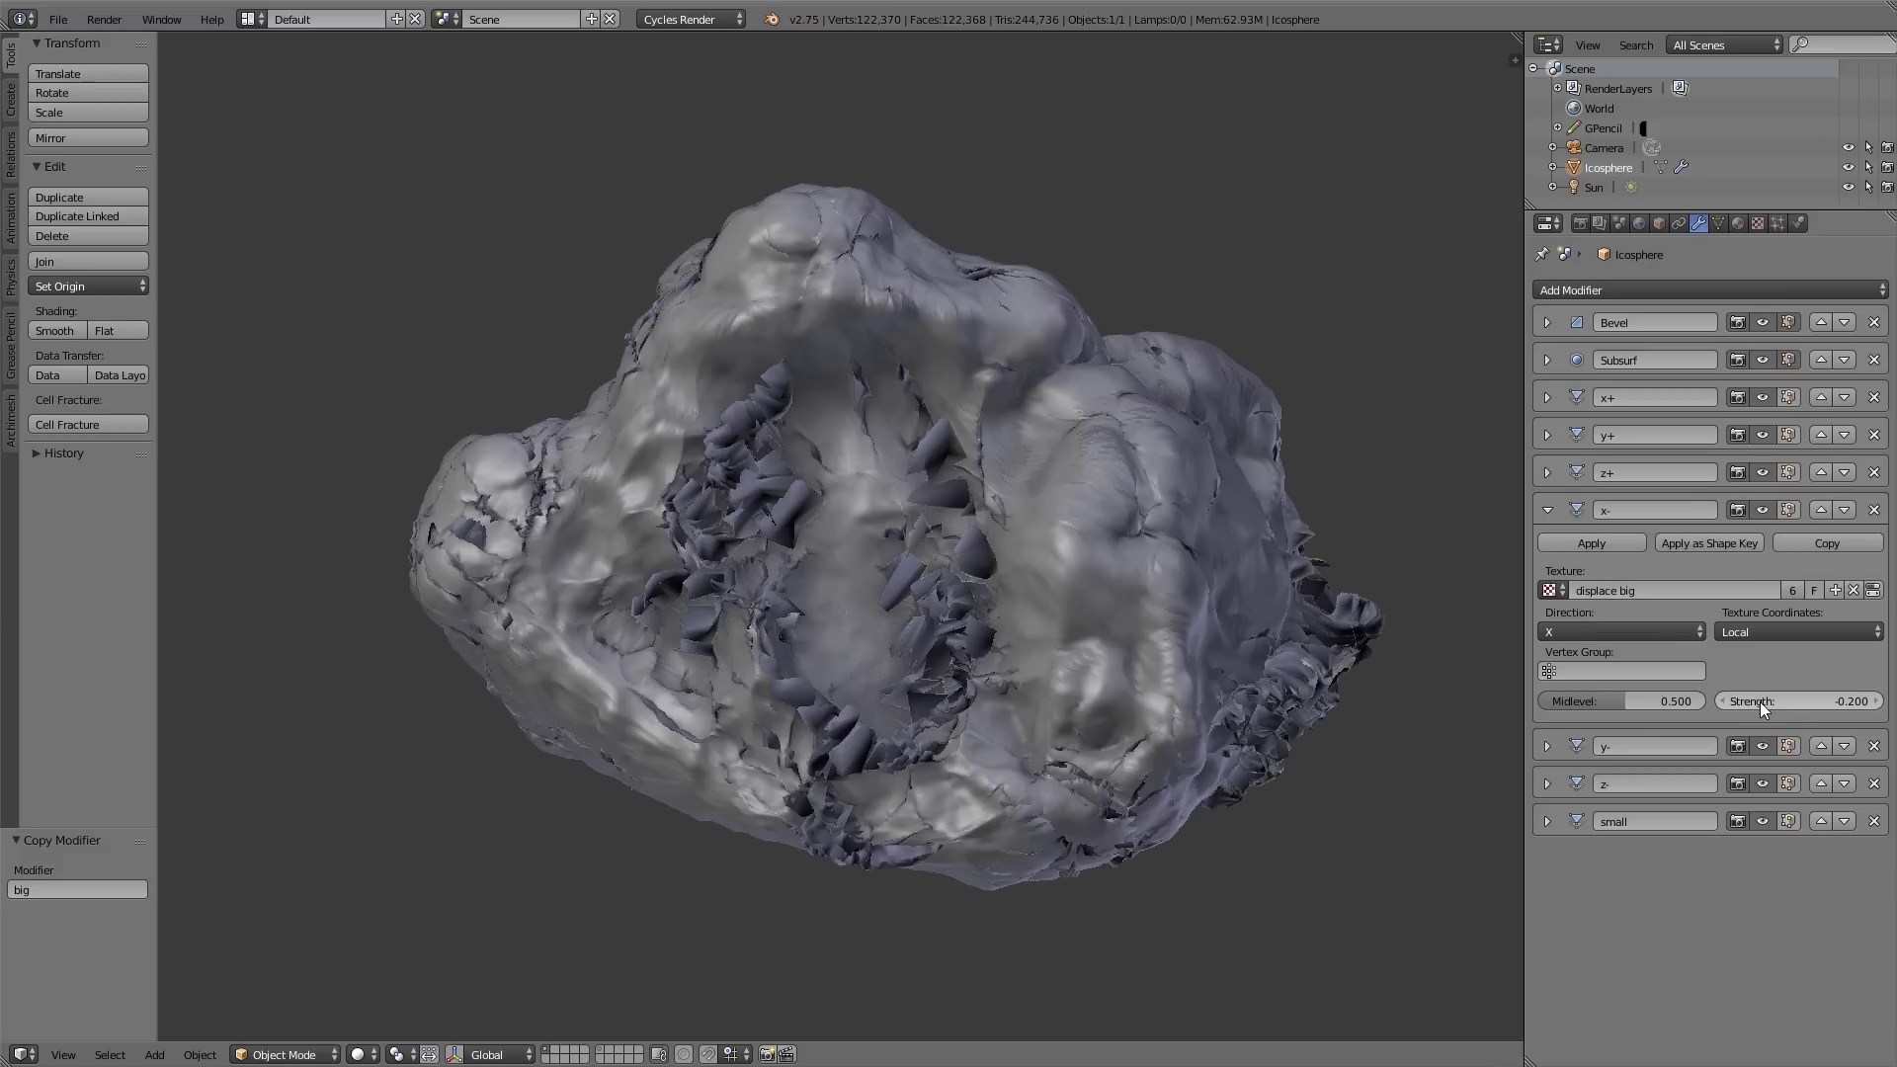
{"action": "left_click", "coordinate": [1548, 510]}
{"action": "left_click", "coordinate": [1547, 547]}
{"action": "left_click", "coordinate": [1581, 669]}
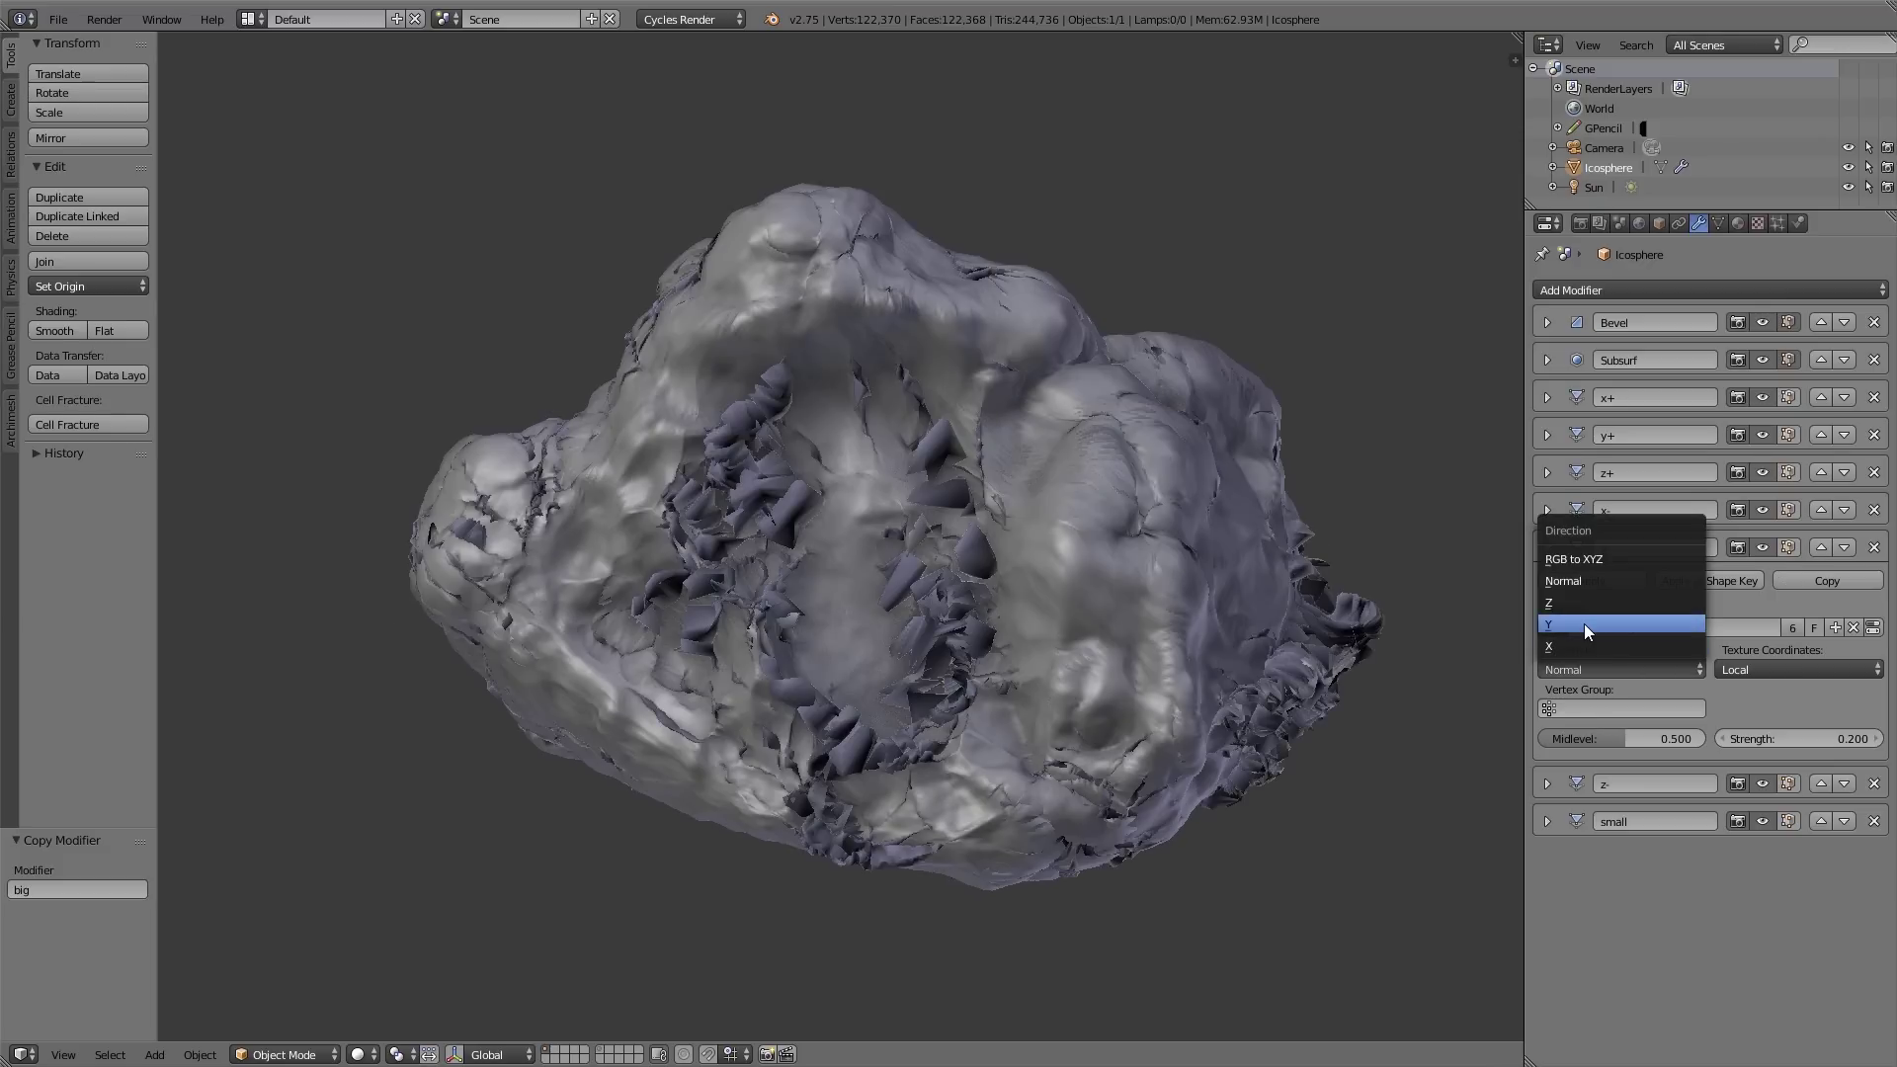
{"action": "left_click", "coordinate": [1585, 624]}
{"action": "key", "text": "minus"}
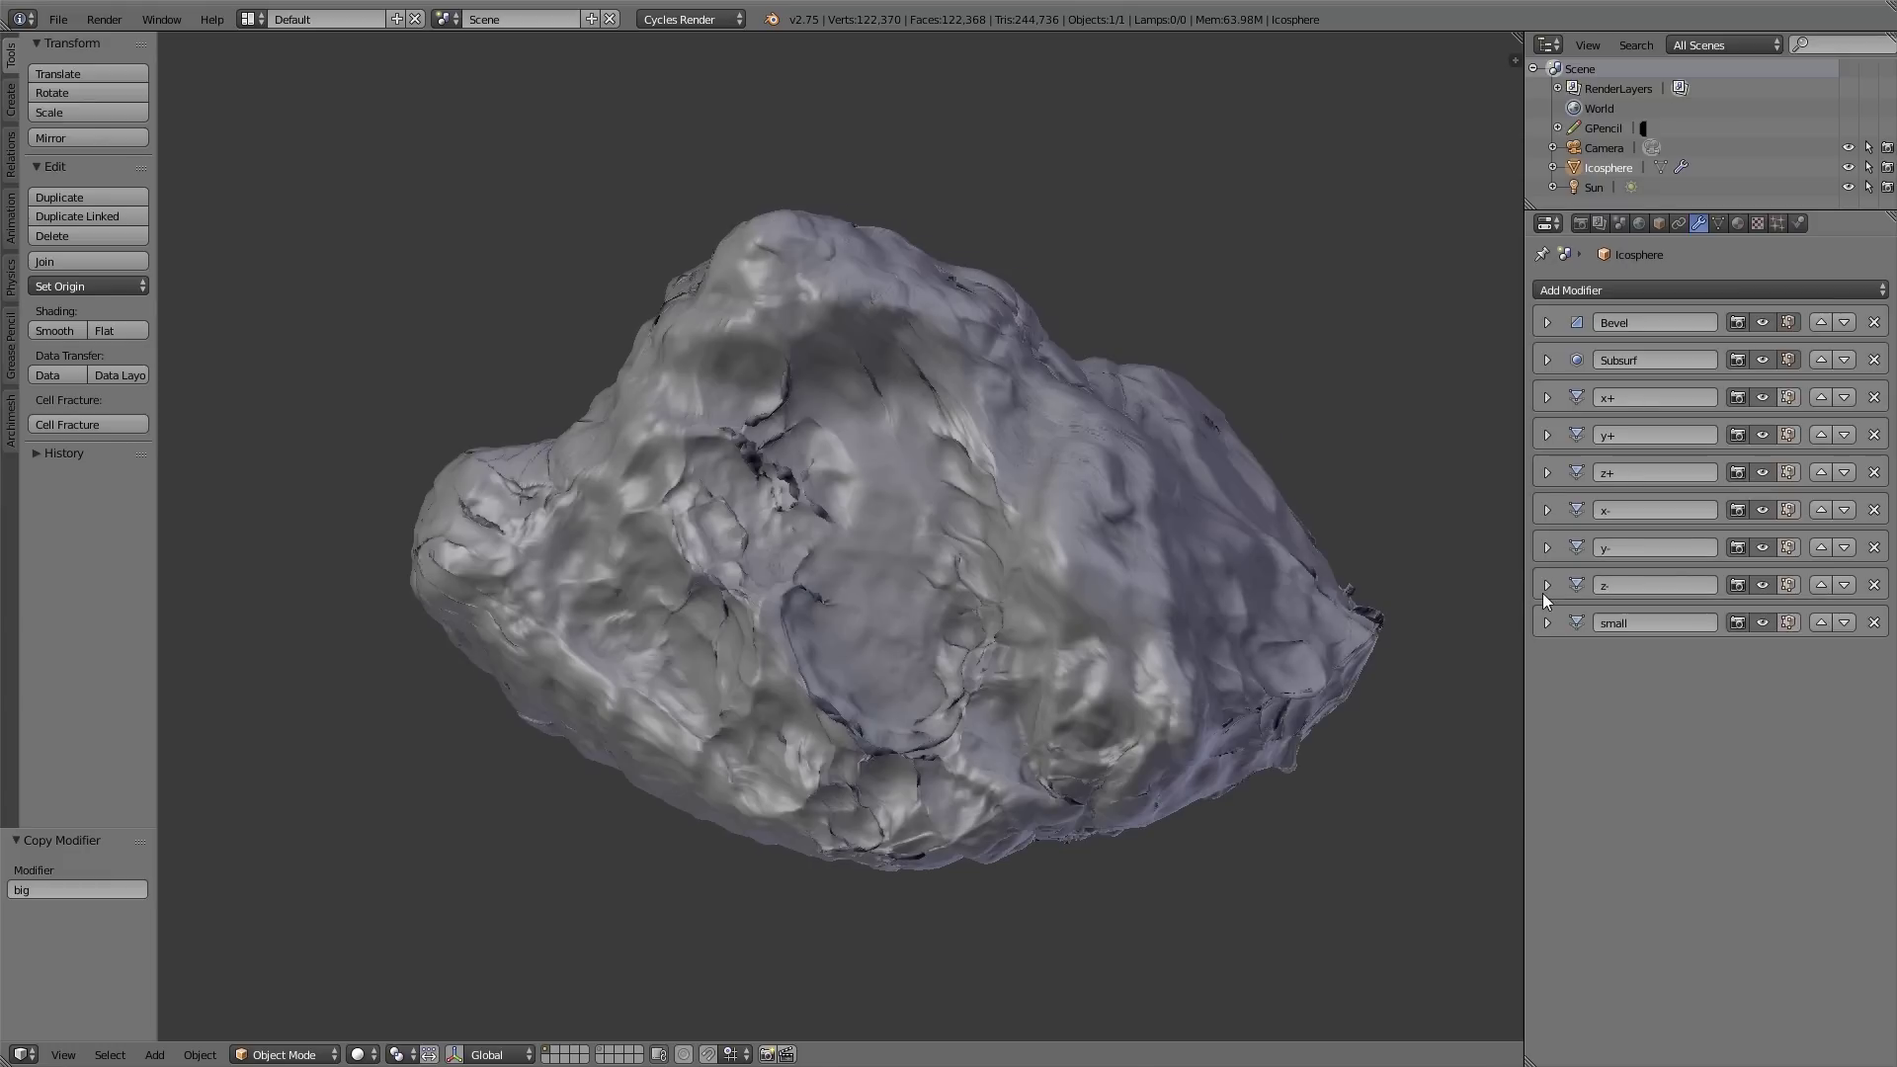
{"action": "left_click", "coordinate": [1548, 585]}
{"action": "left_click", "coordinate": [1612, 708]}
{"action": "left_click", "coordinate": [1630, 692]}
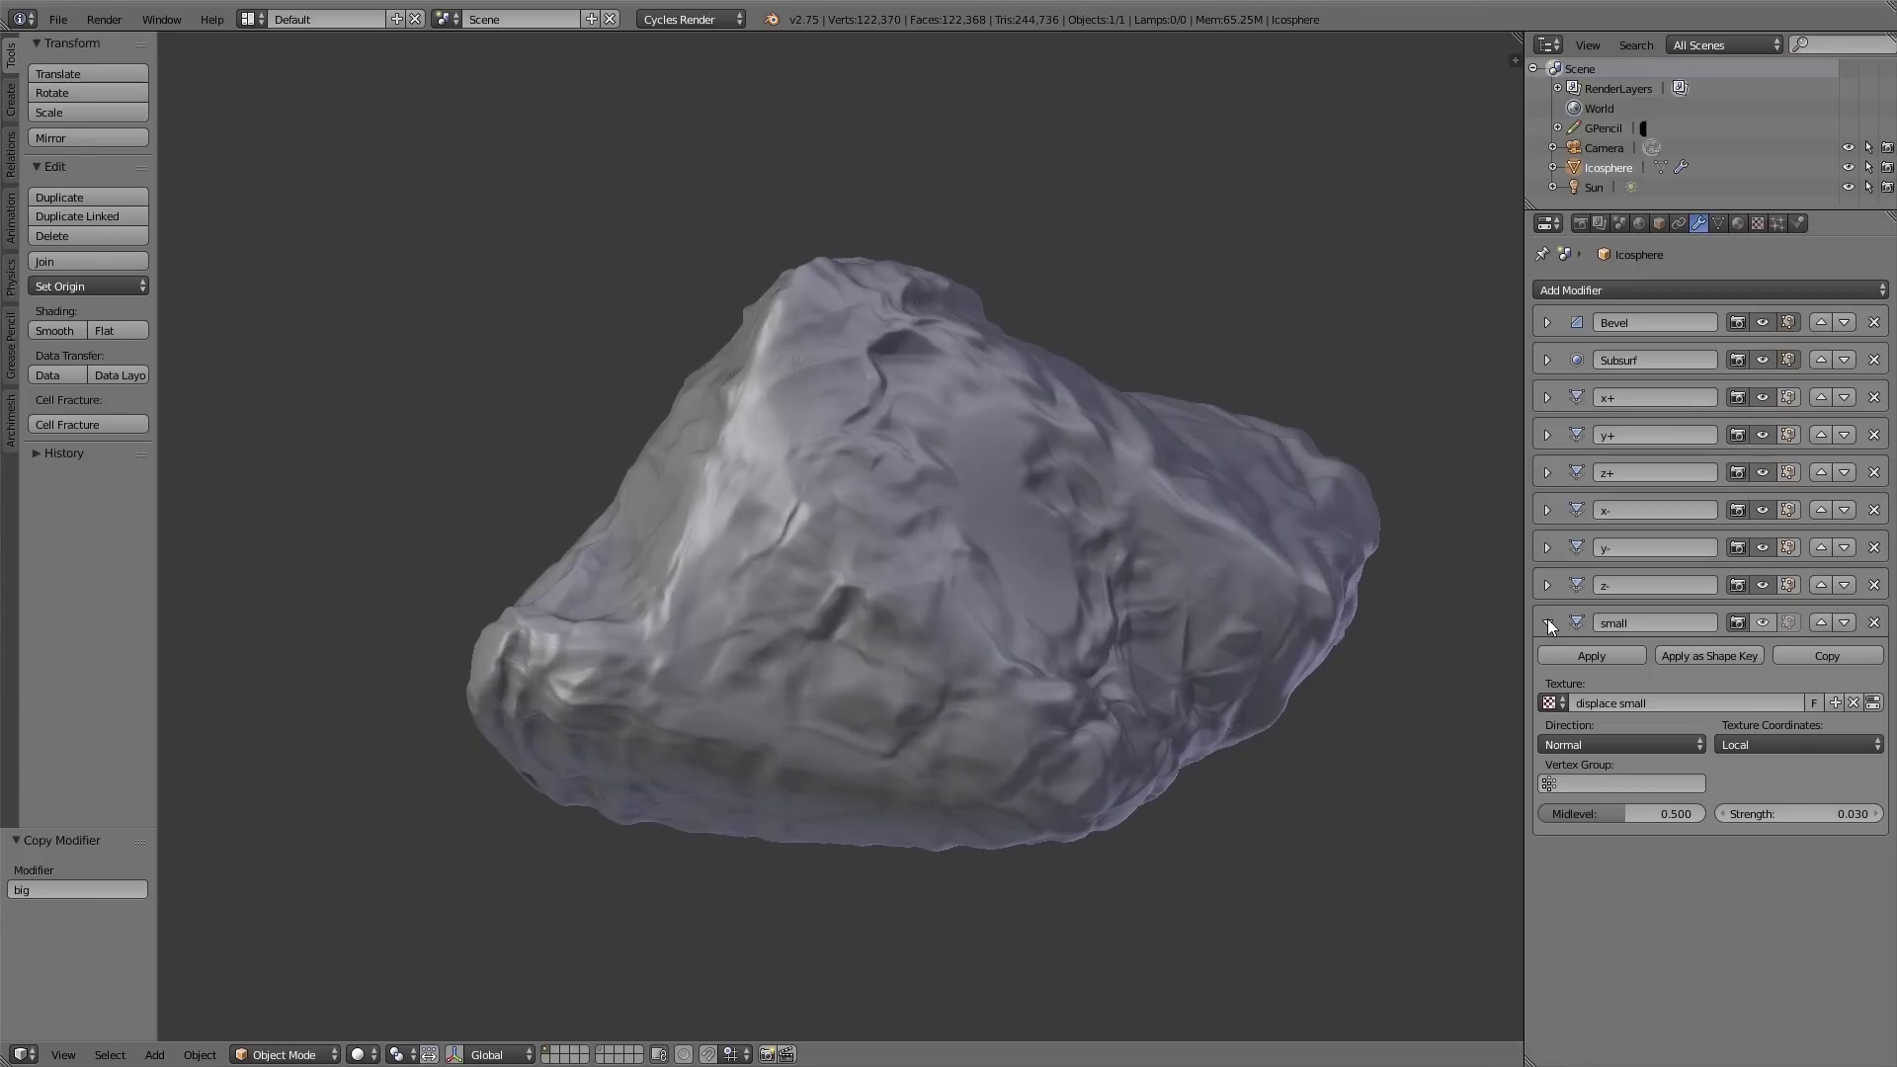
Step: Show the small displacement in the viewport and switch its Direction to RGB to XYZ
{"action": "left_click", "coordinate": [1765, 623]}
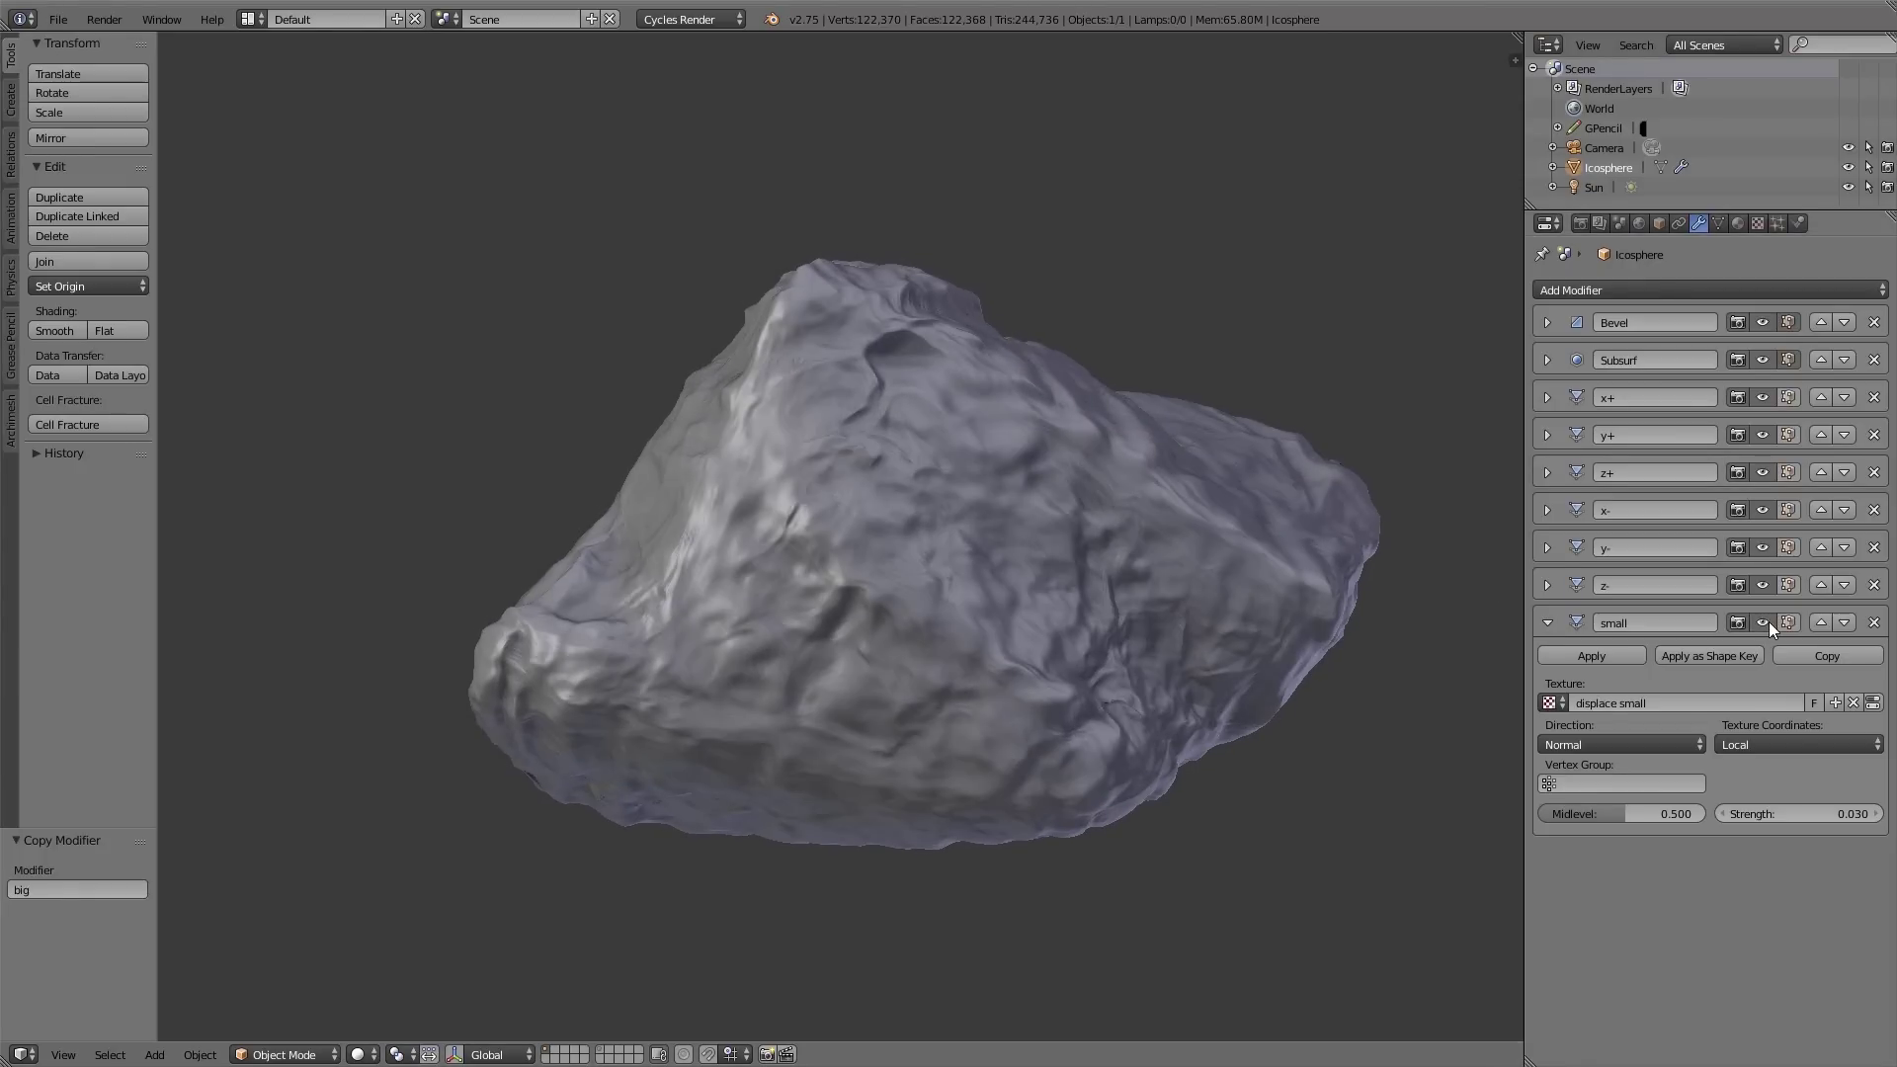
{"action": "left_click", "coordinate": [1656, 741]}
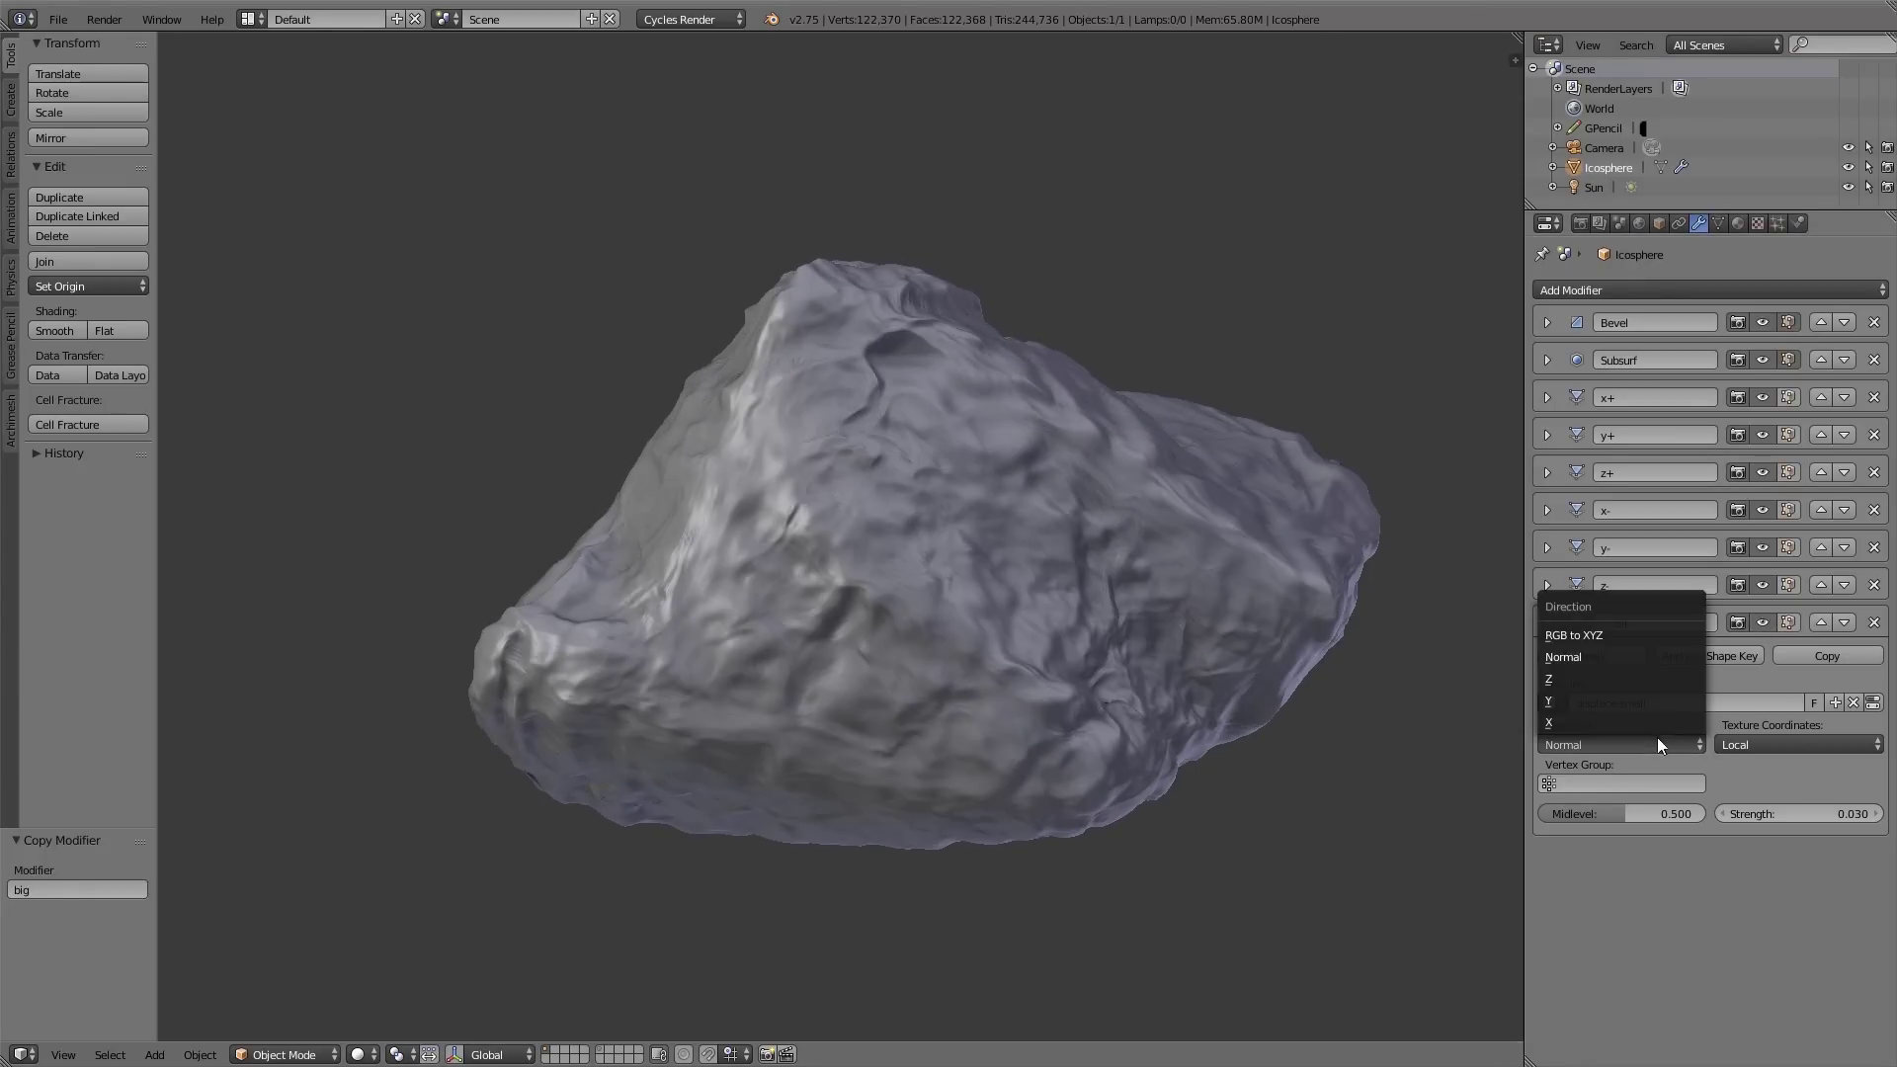
{"action": "left_click", "coordinate": [1622, 634]}
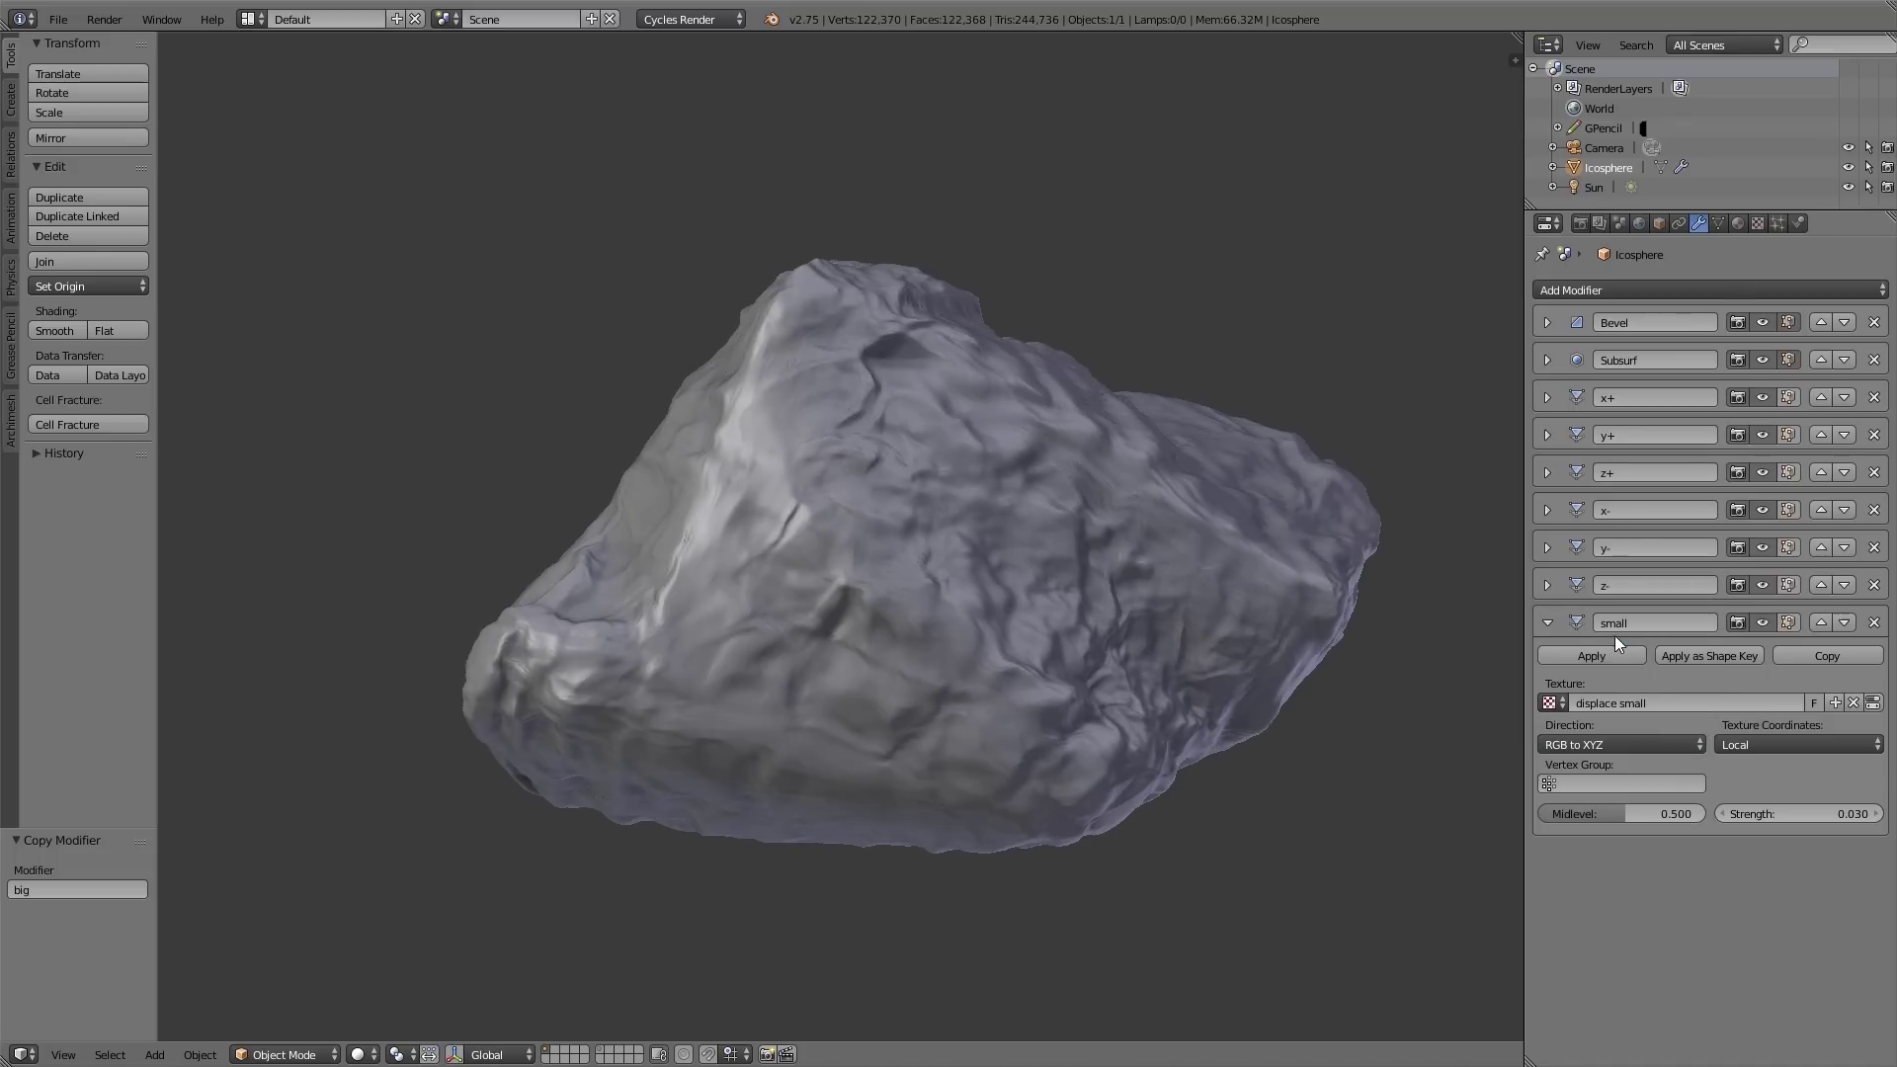
{"action": "middle_click_drag", "start_coordinate": [1397, 538], "coordinate": [862, 531]}
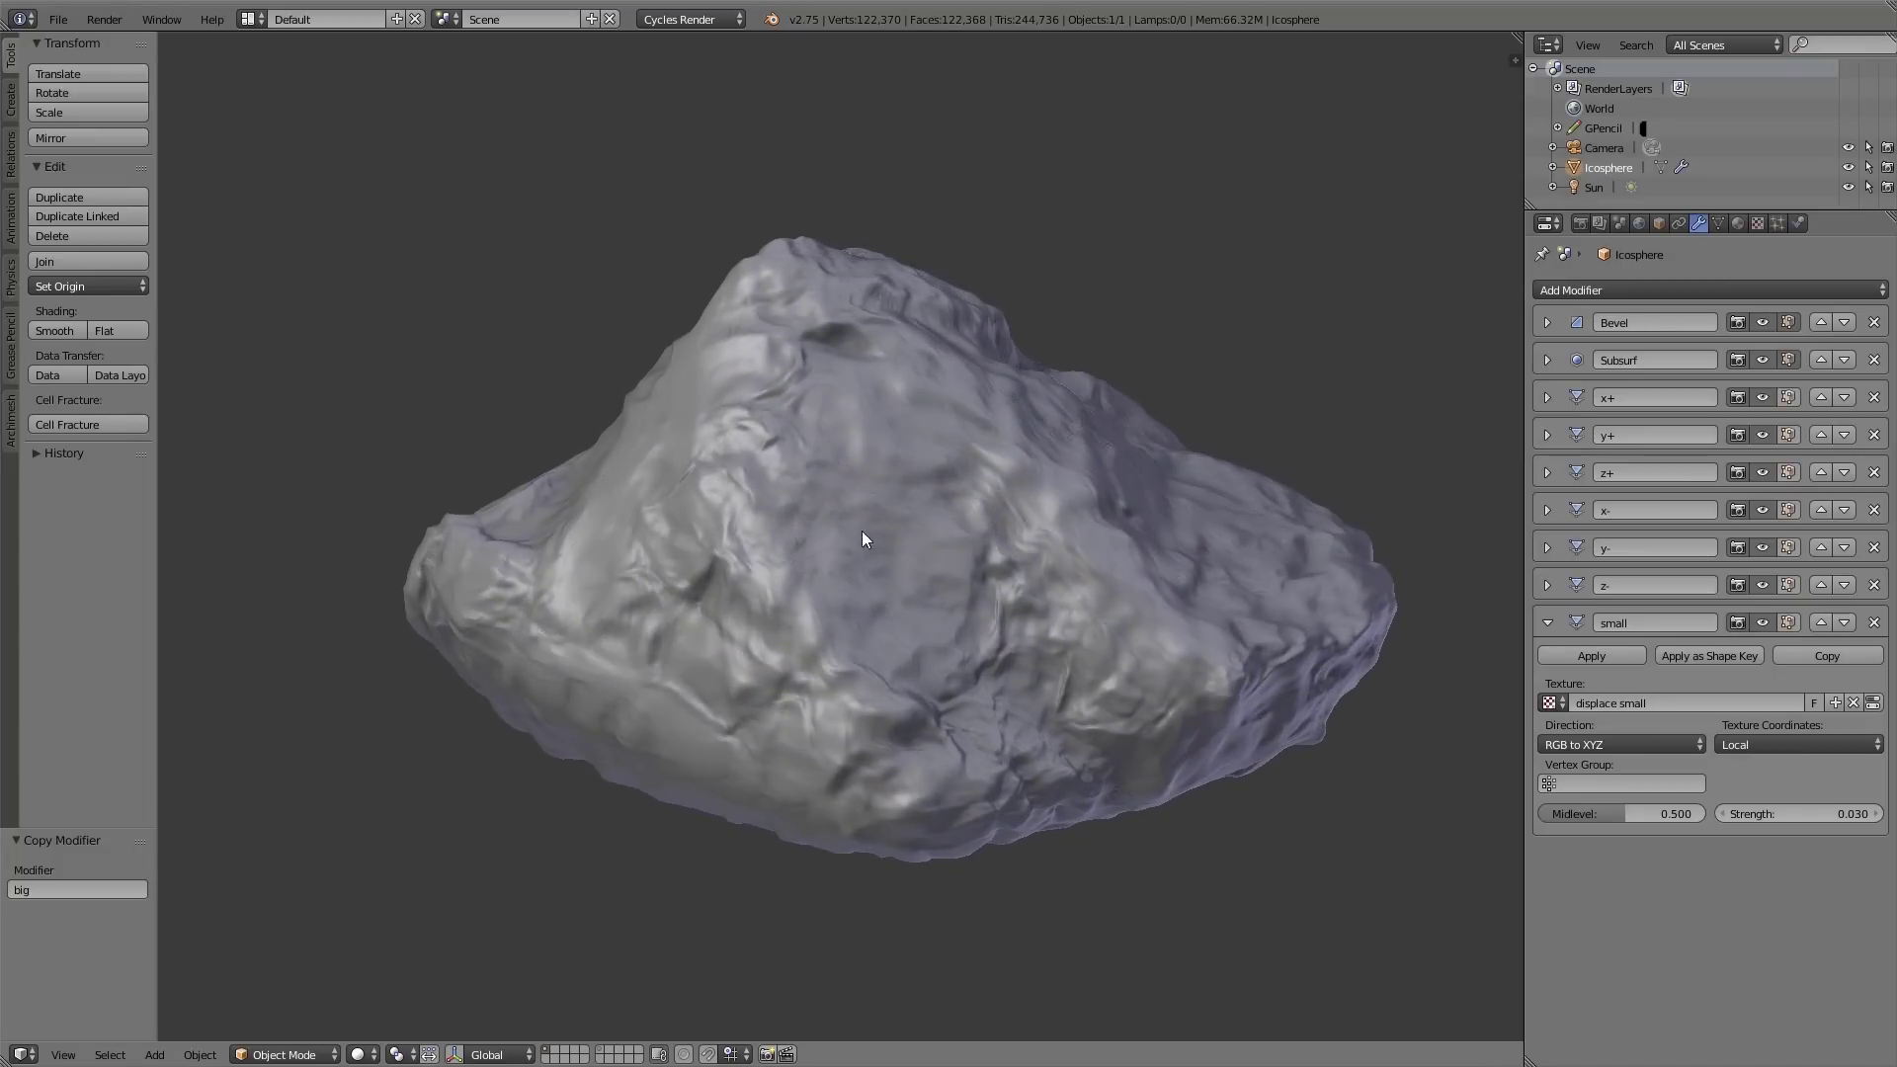
{"action": "left_click", "coordinate": [1548, 622]}
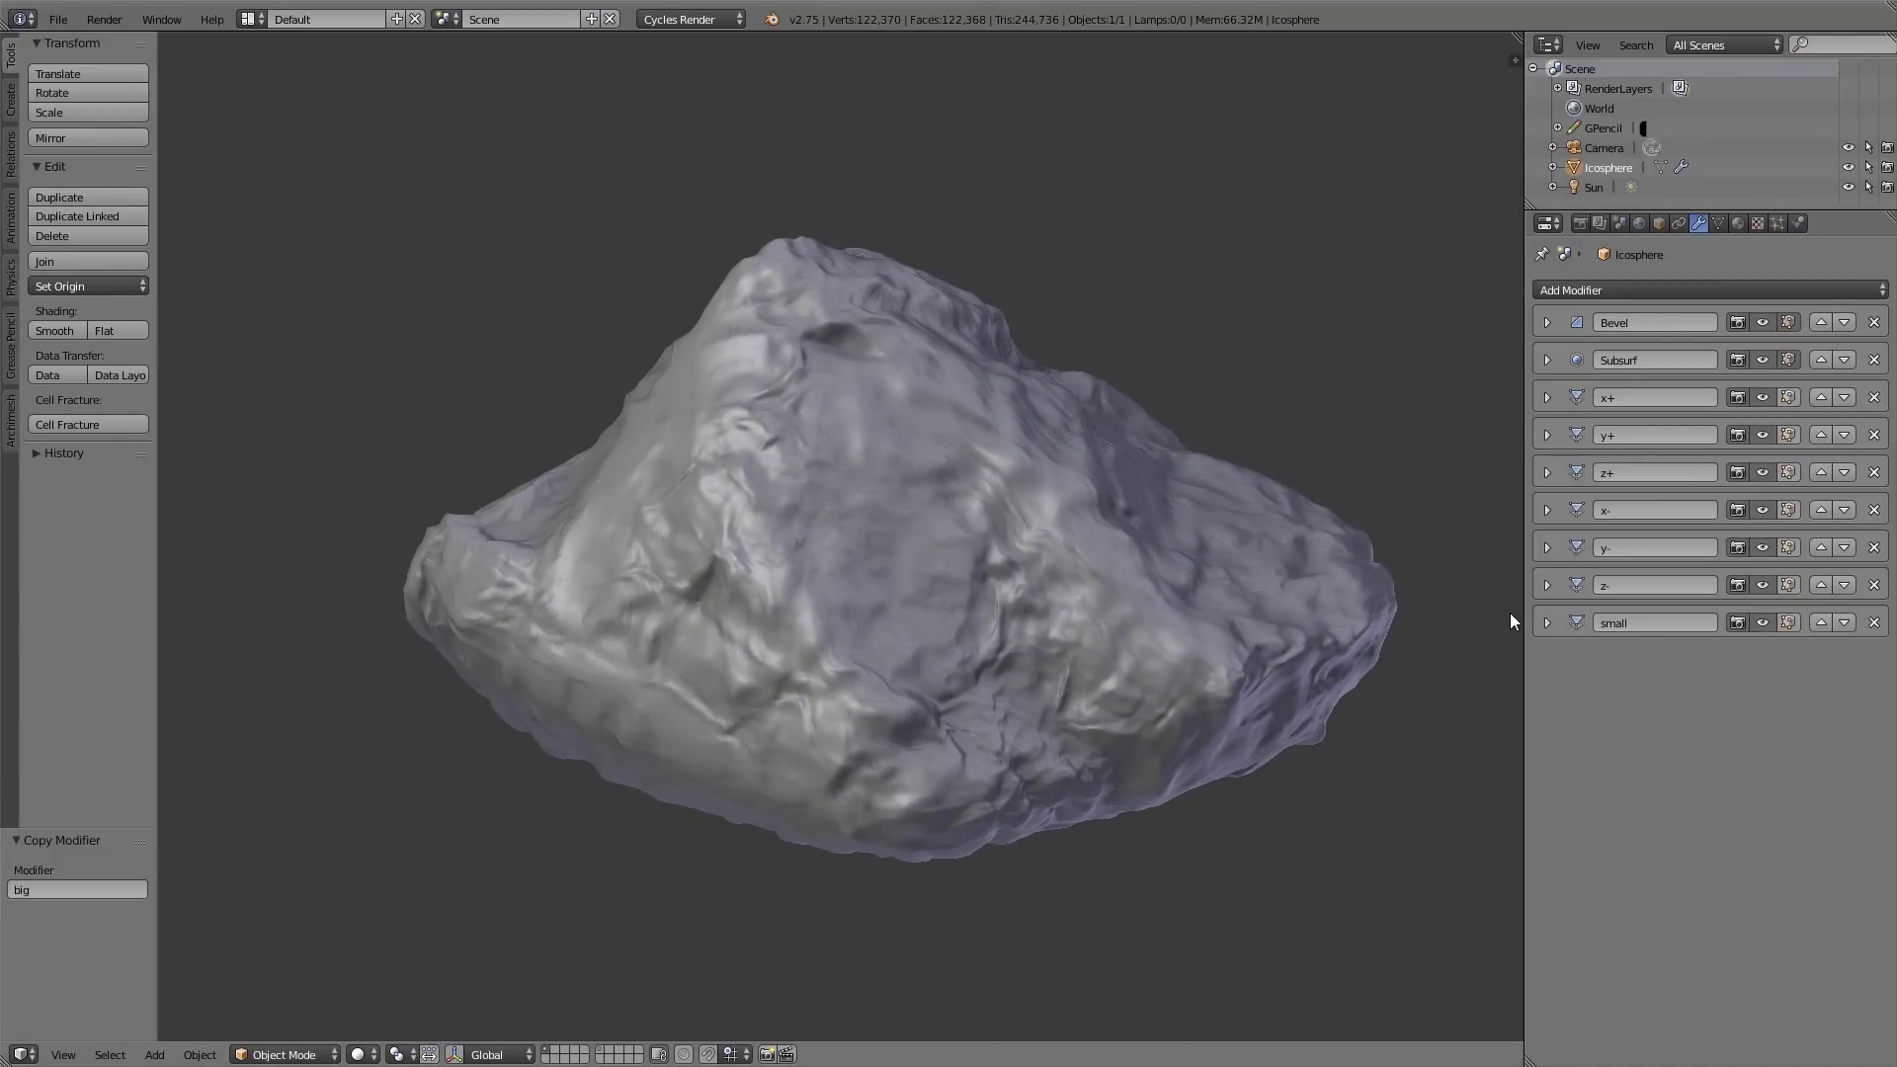
Step: Move the displace big texture's right ramp stop to 0.859 and dim it to about 0.8 grey
{"action": "left_click", "coordinate": [1547, 397]}
{"action": "left_click", "coordinate": [1872, 478]}
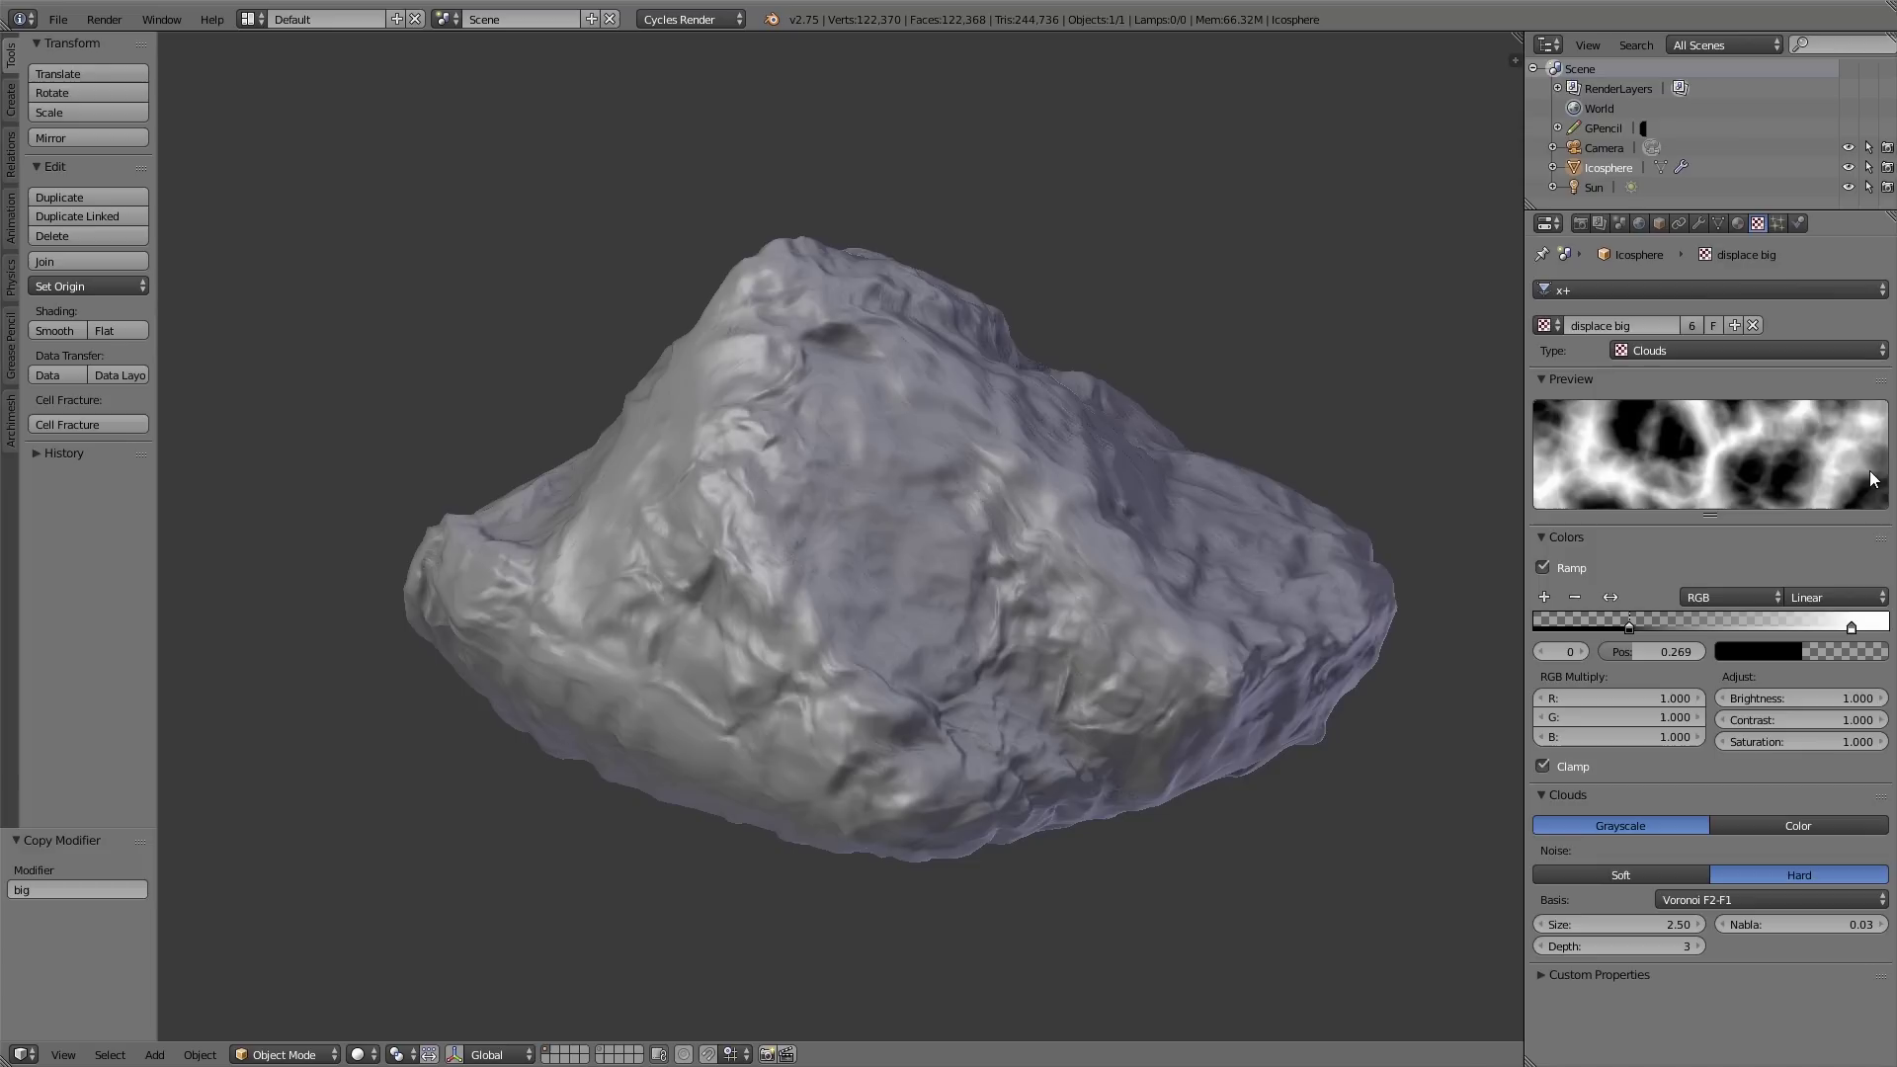
{"action": "left_click", "coordinate": [1851, 625]}
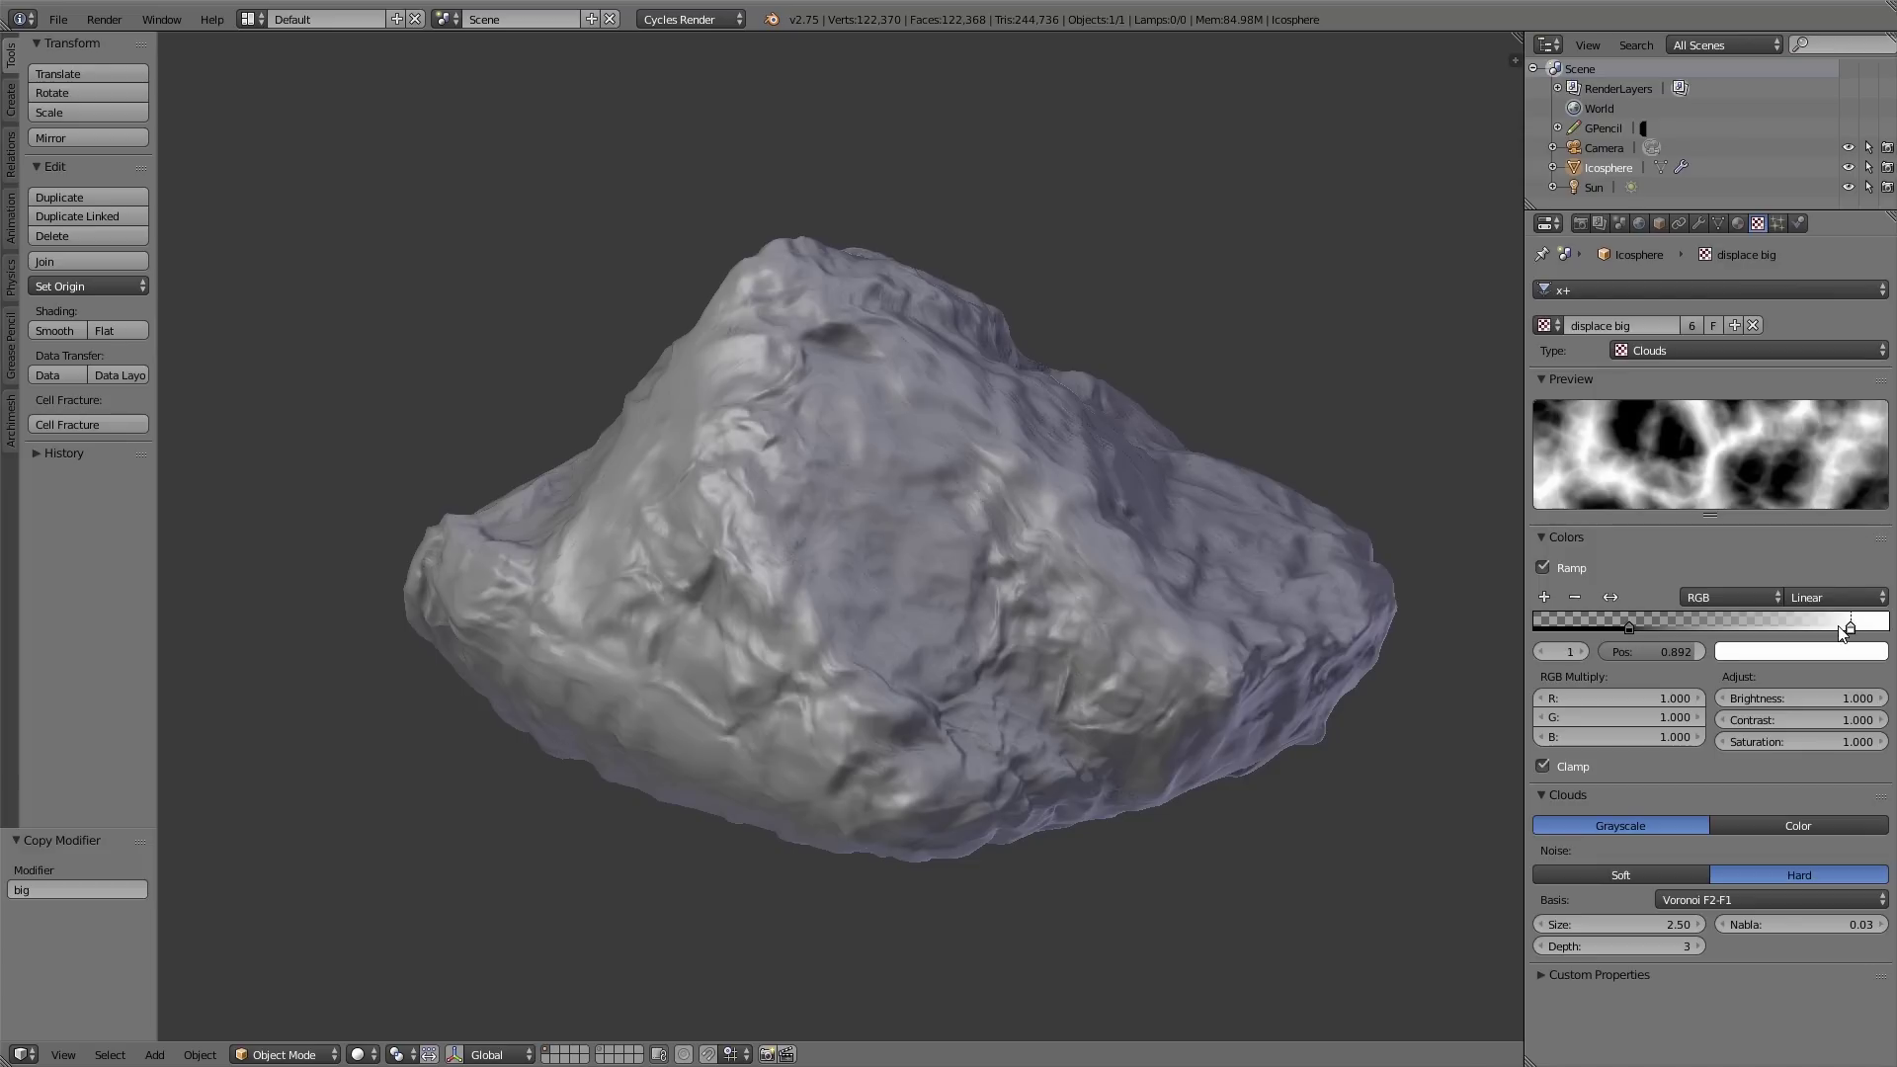
{"action": "left_click_drag", "start_coordinate": [1842, 634], "coordinate": [1836, 648]}
{"action": "left_click", "coordinate": [1836, 648]}
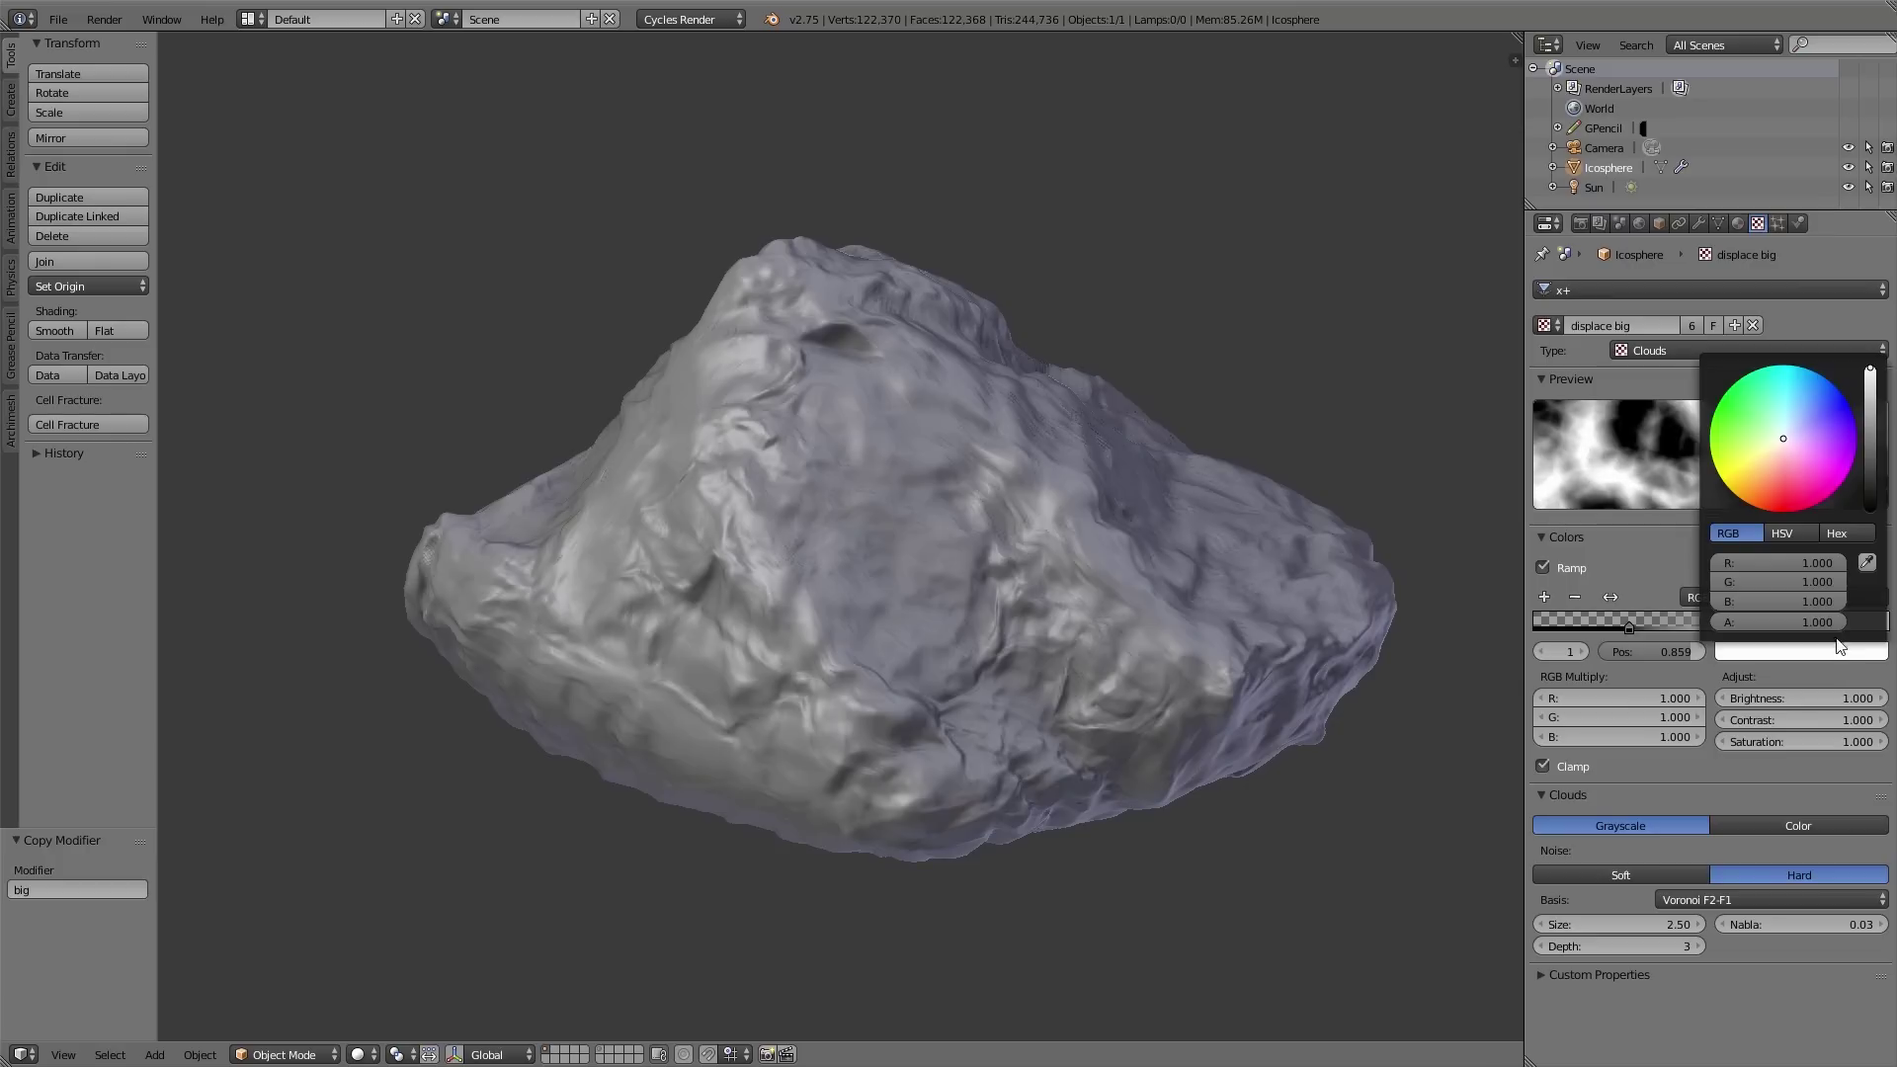
{"action": "left_click", "coordinate": [1870, 438]}
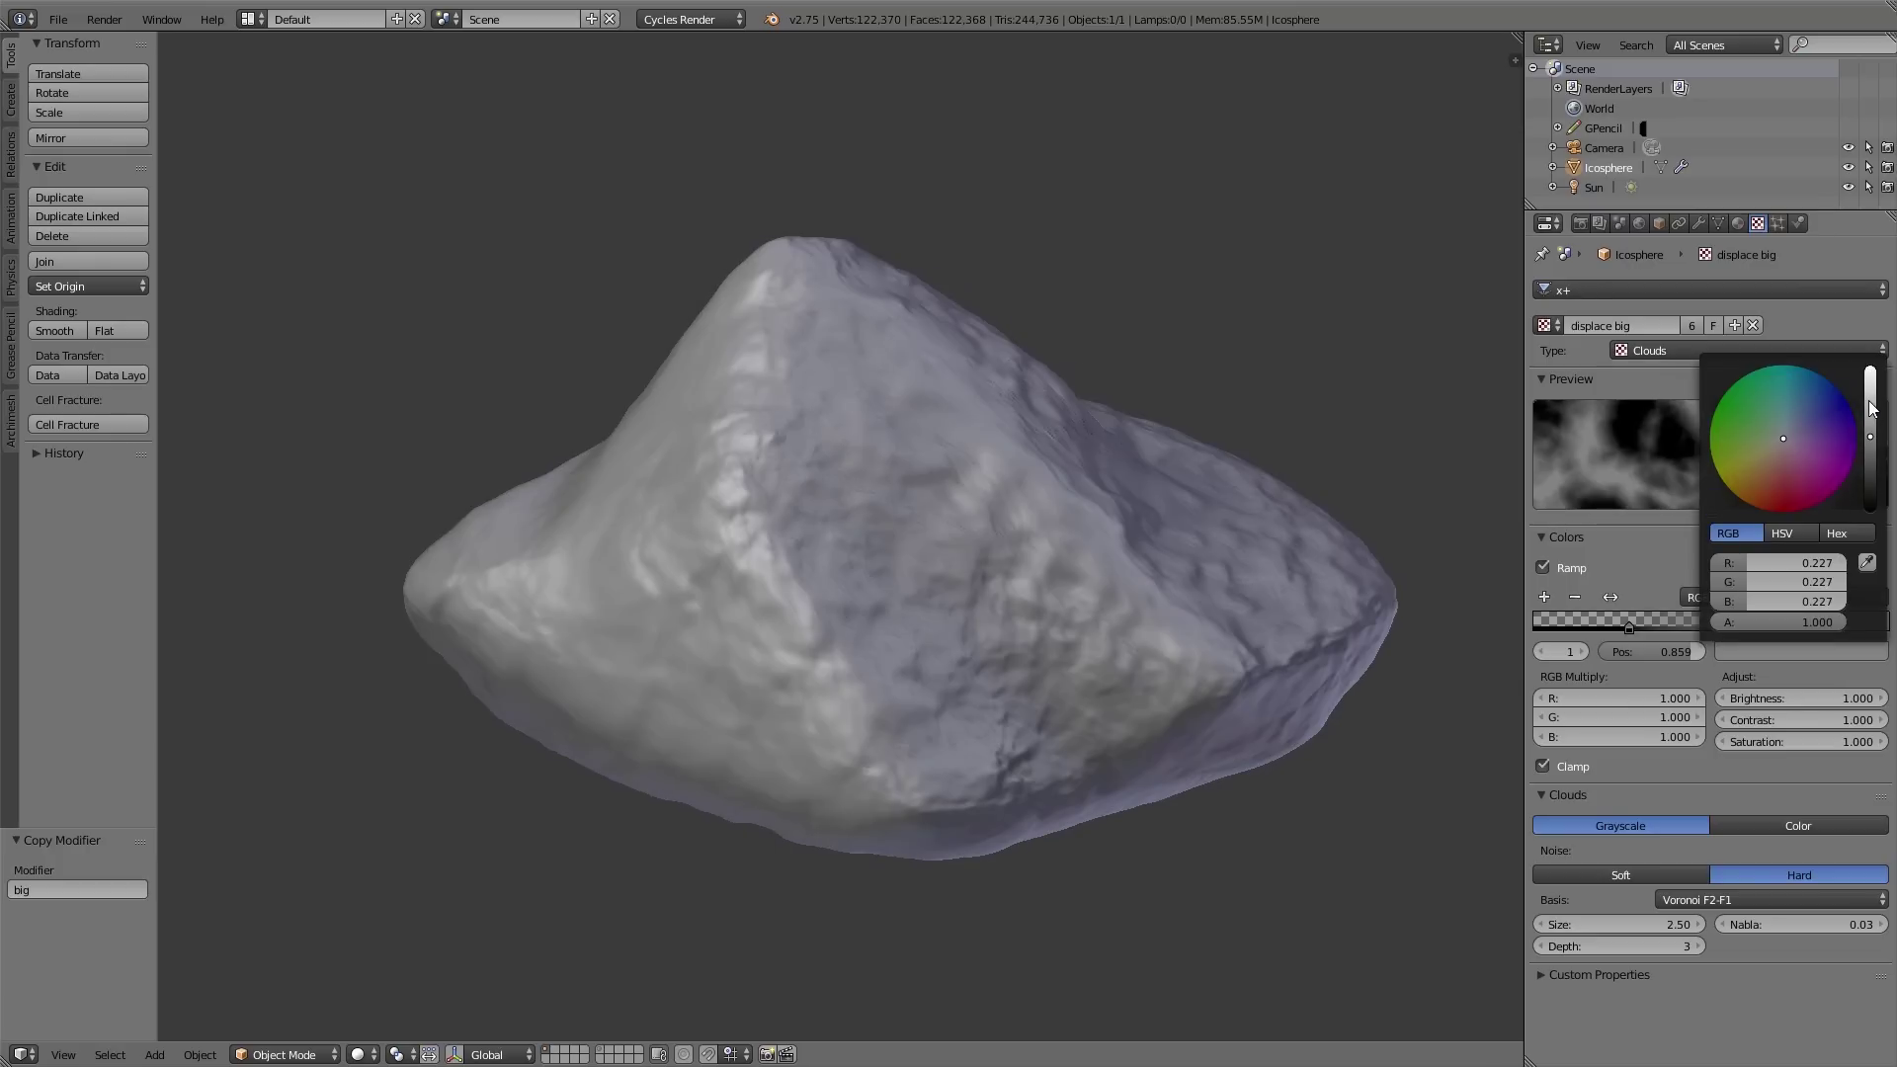
{"action": "left_click_drag", "start_coordinate": [1870, 408], "coordinate": [1870, 387]}
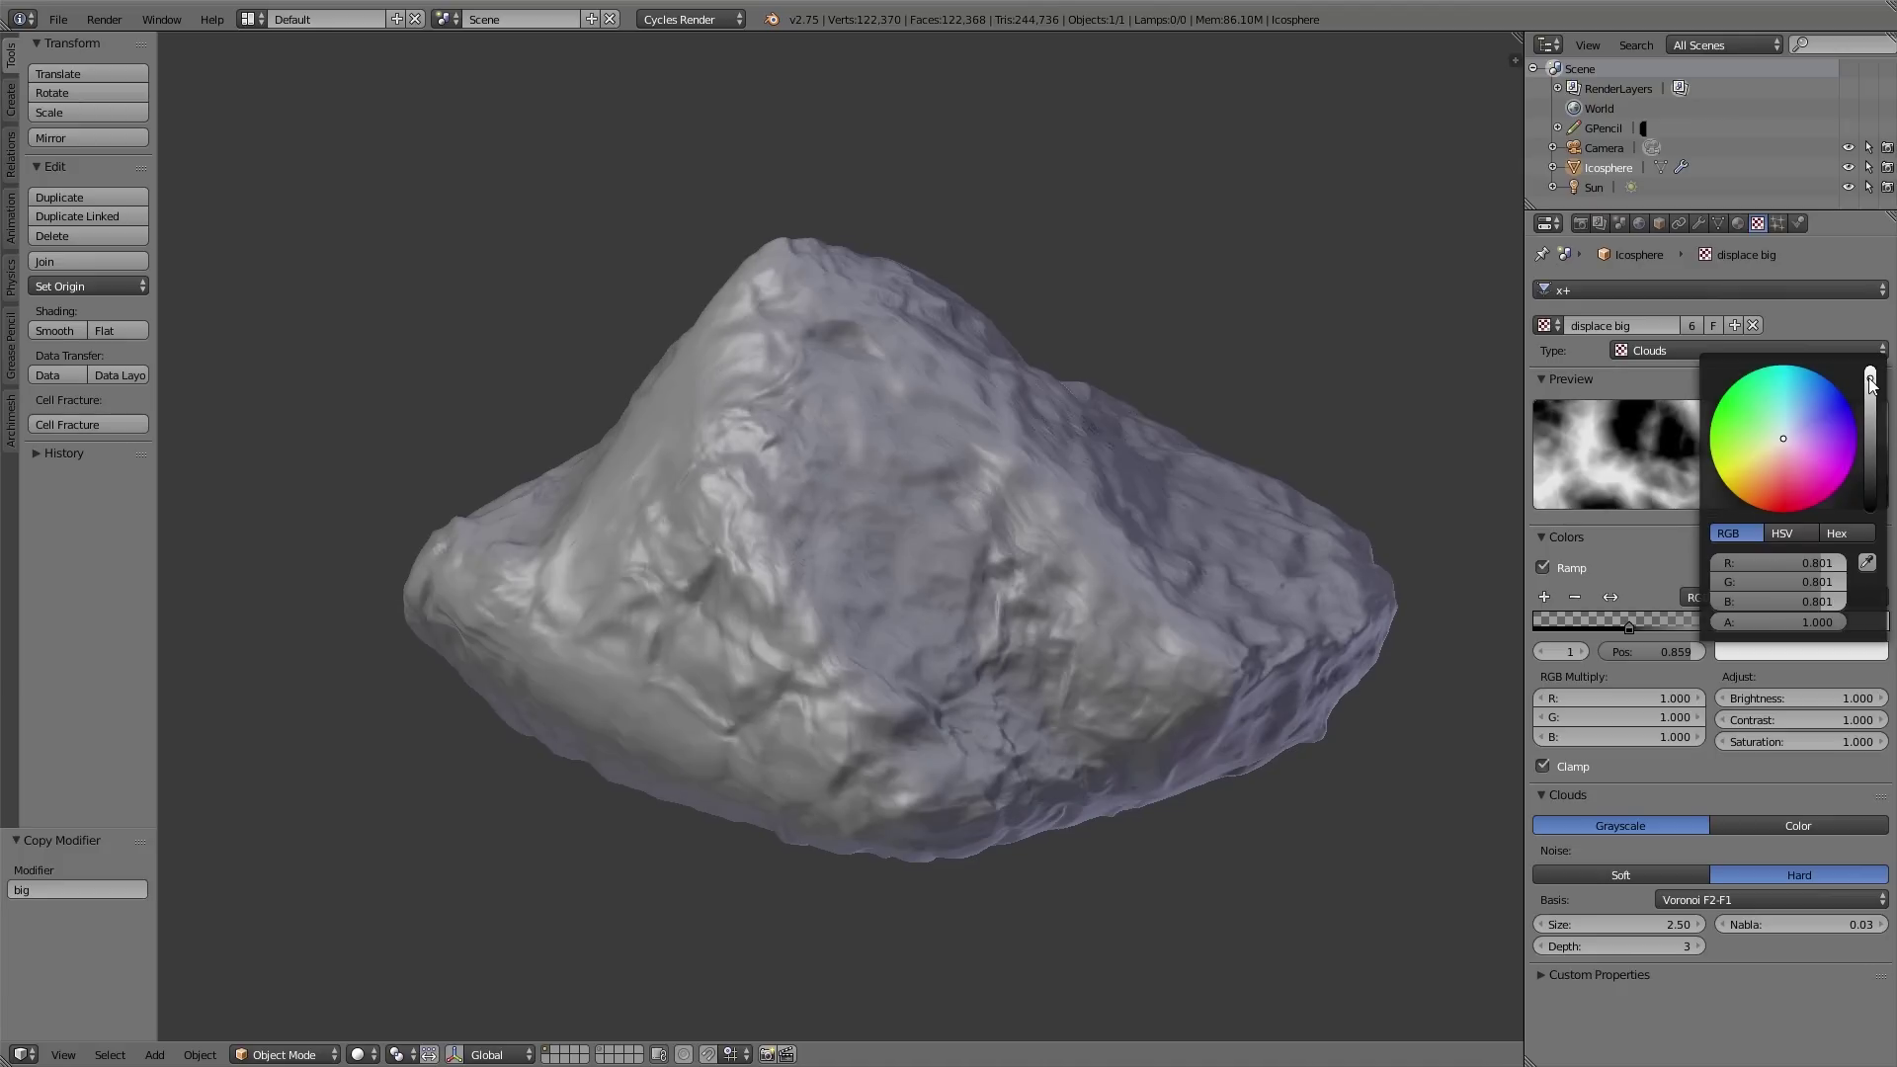
{"action": "middle_click_drag", "start_coordinate": [1427, 401], "coordinate": [1033, 407]}
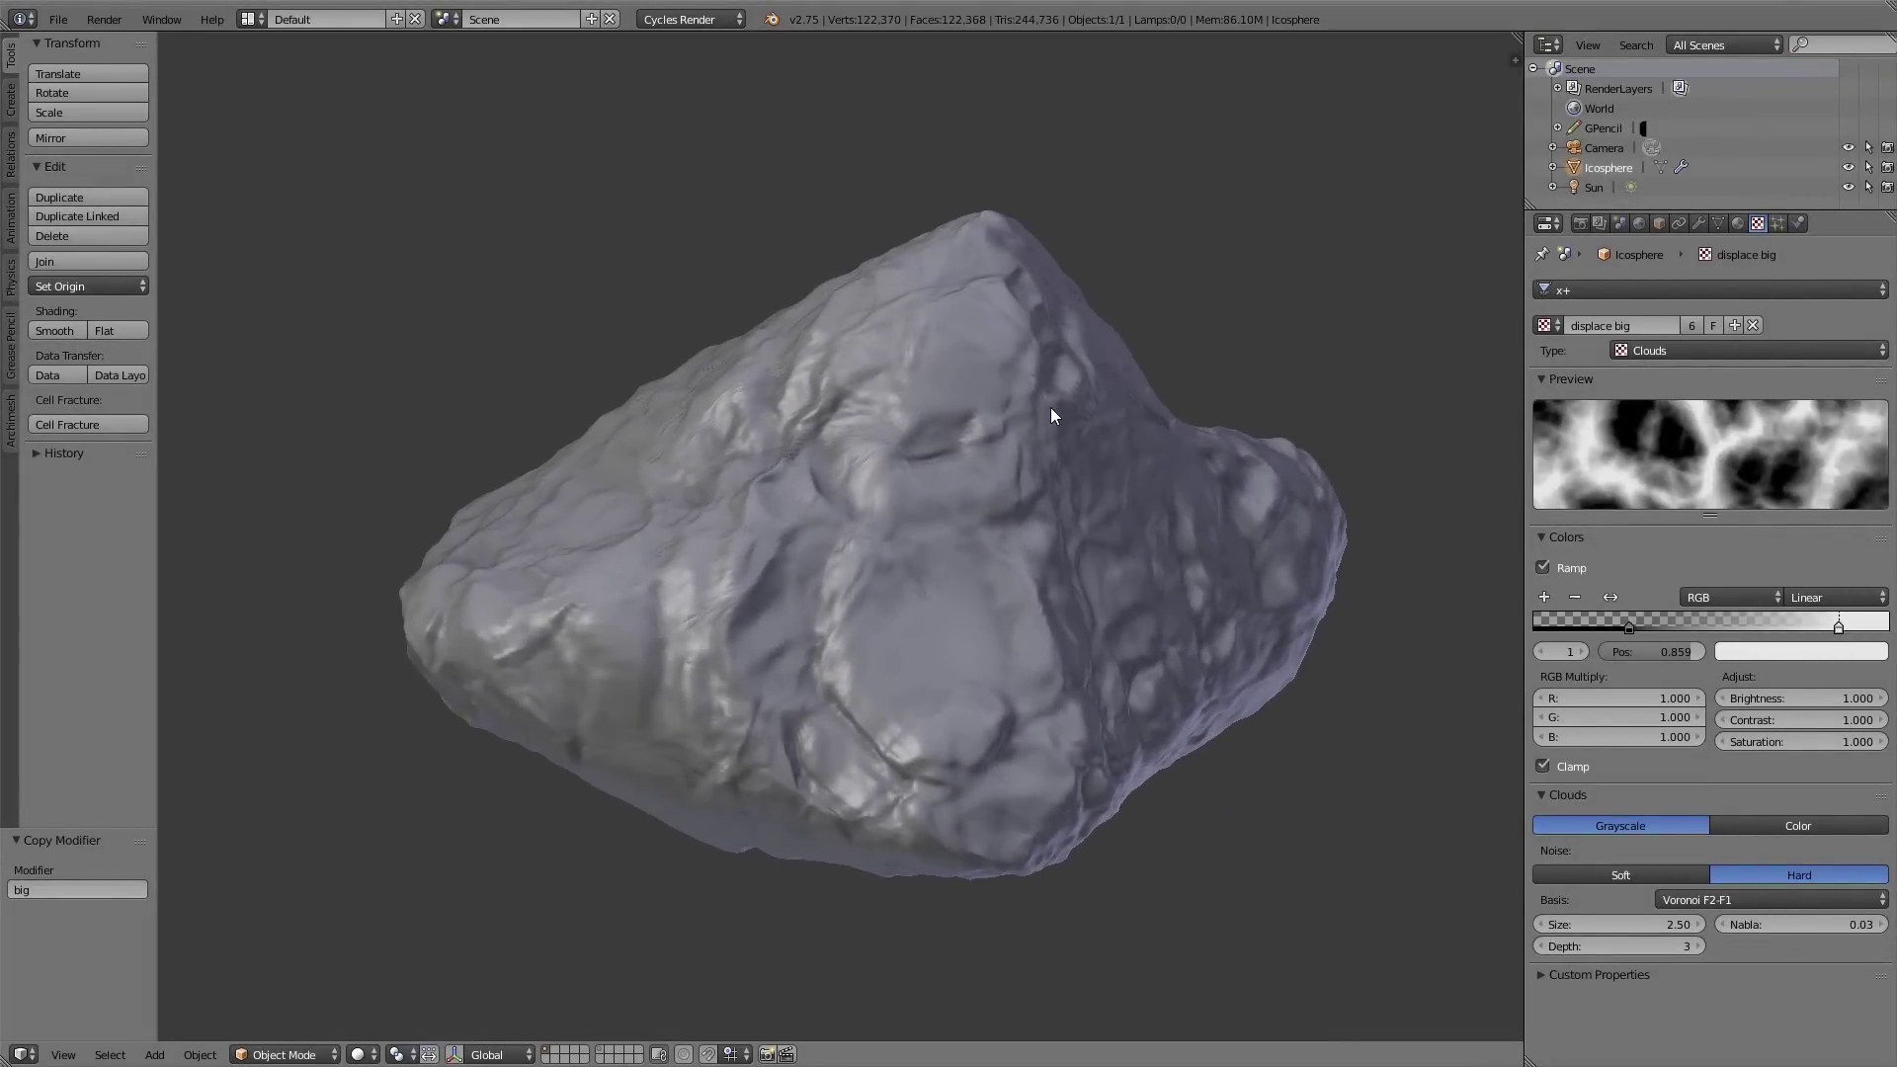
Step: Pull one of the rock's vertices outward with proportional editing in Edit Mode
{"action": "key", "text": "Tab"}
{"action": "left_click", "coordinate": [1269, 407]}
{"action": "key", "text": "g"}
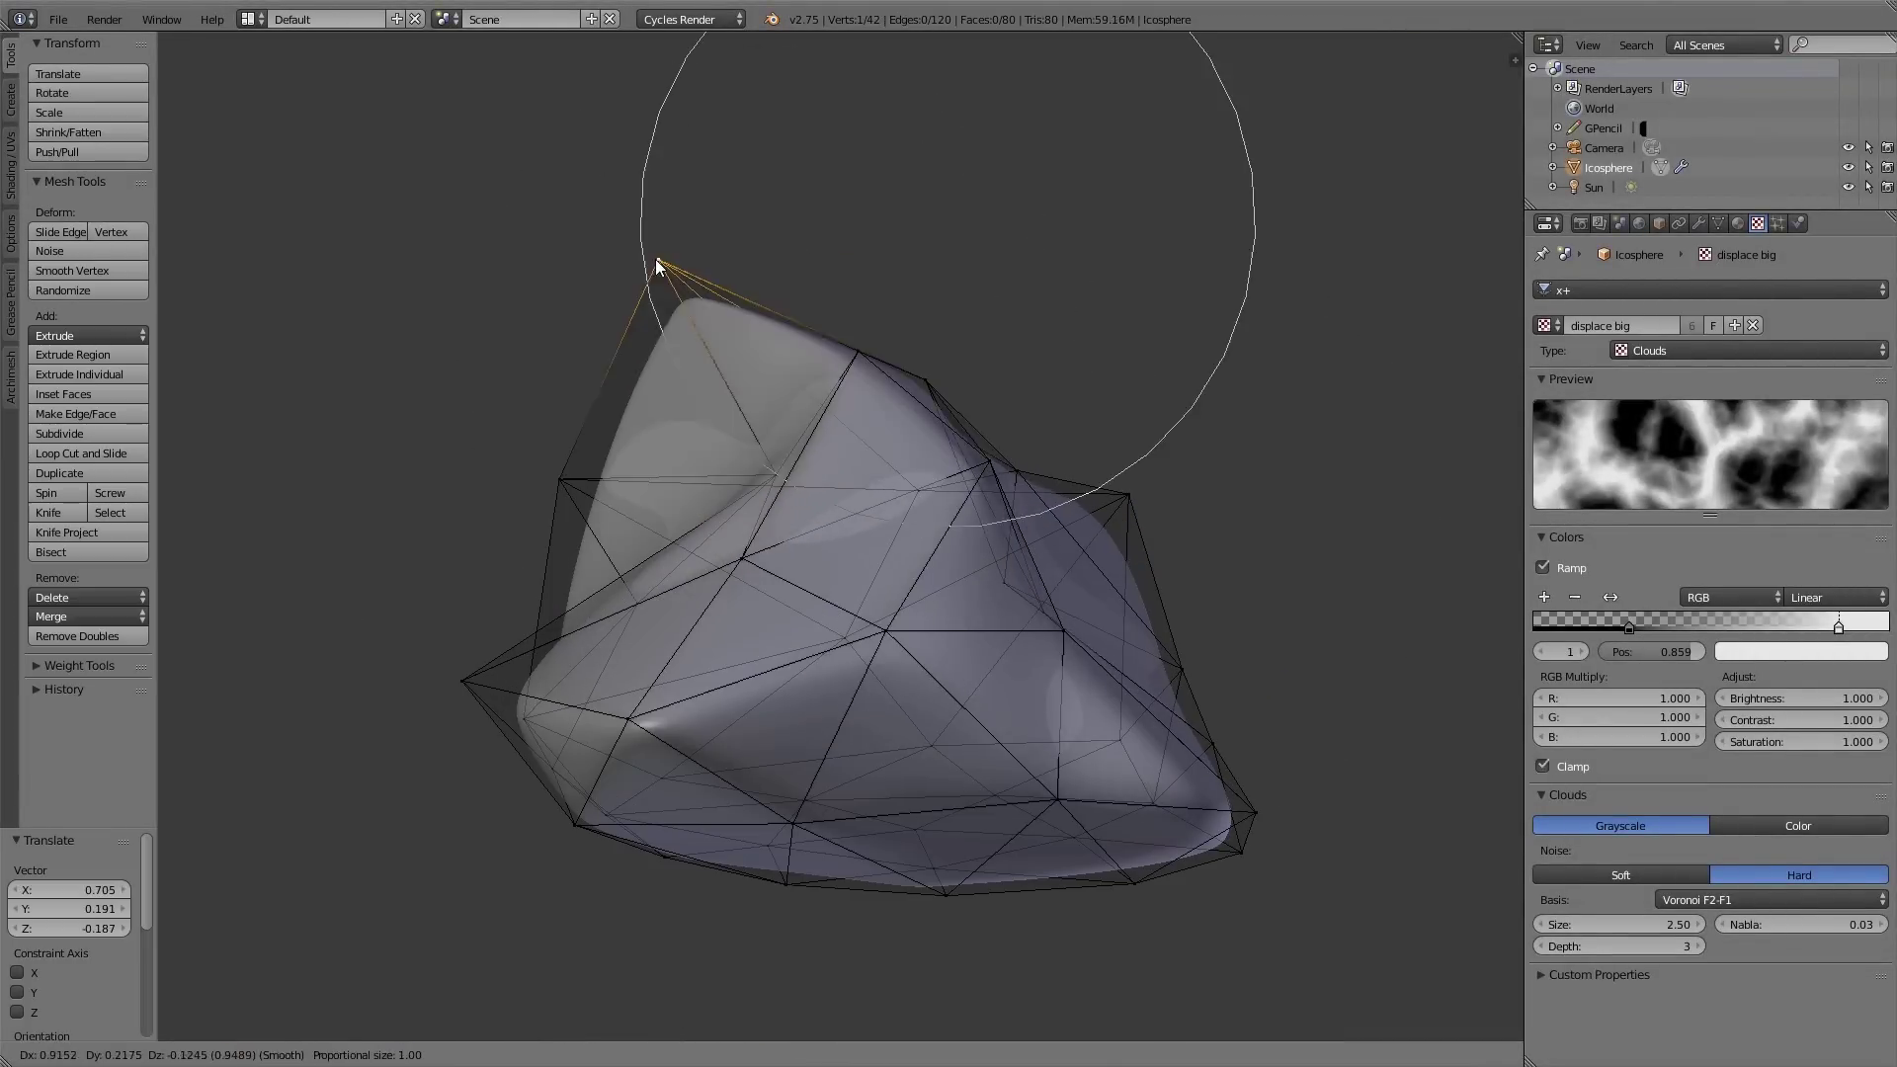
{"action": "left_click", "coordinate": [658, 266]}
{"action": "key", "text": "Tab"}
{"action": "left_click", "coordinate": [968, 673]}
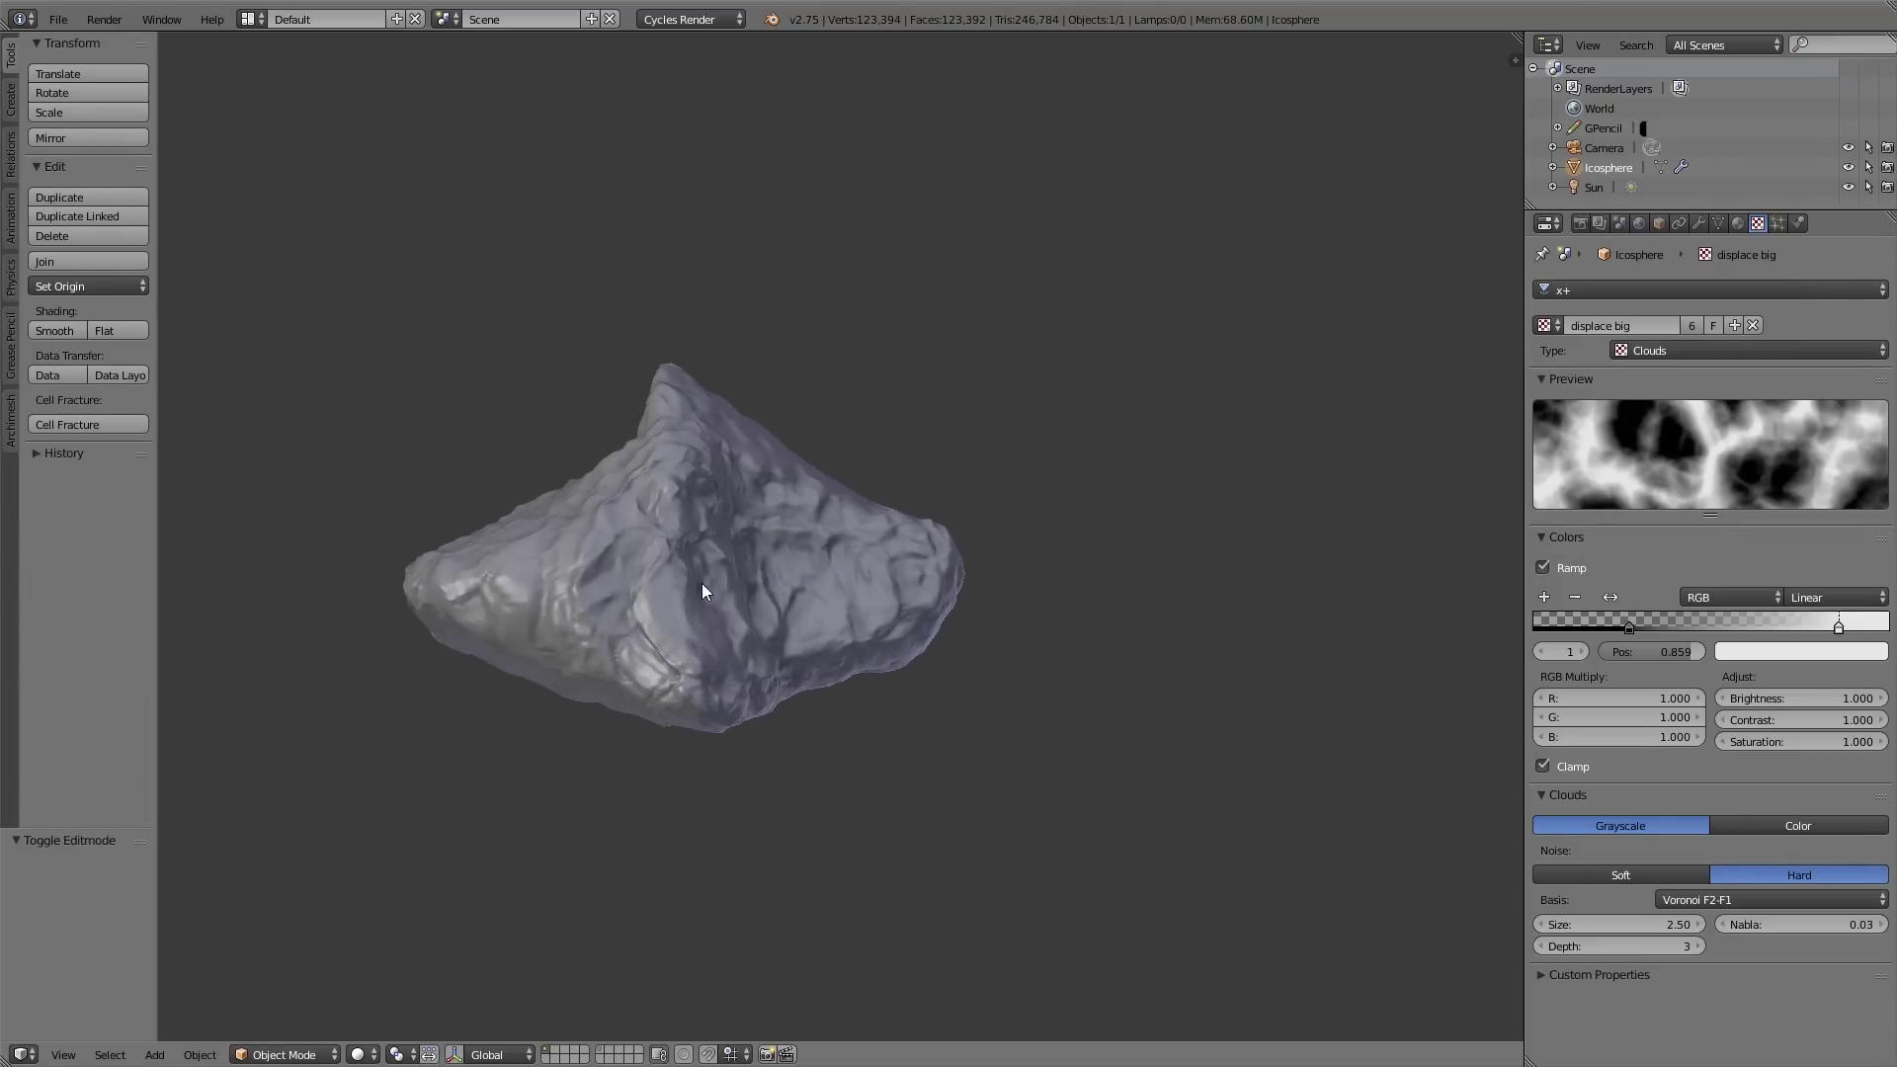
Step: Duplicate the rock to the right, trackball-rotate the copy, and use a local transform gizmo
{"action": "key", "text": "shift+d"}
{"action": "left_click", "coordinate": [1242, 587]}
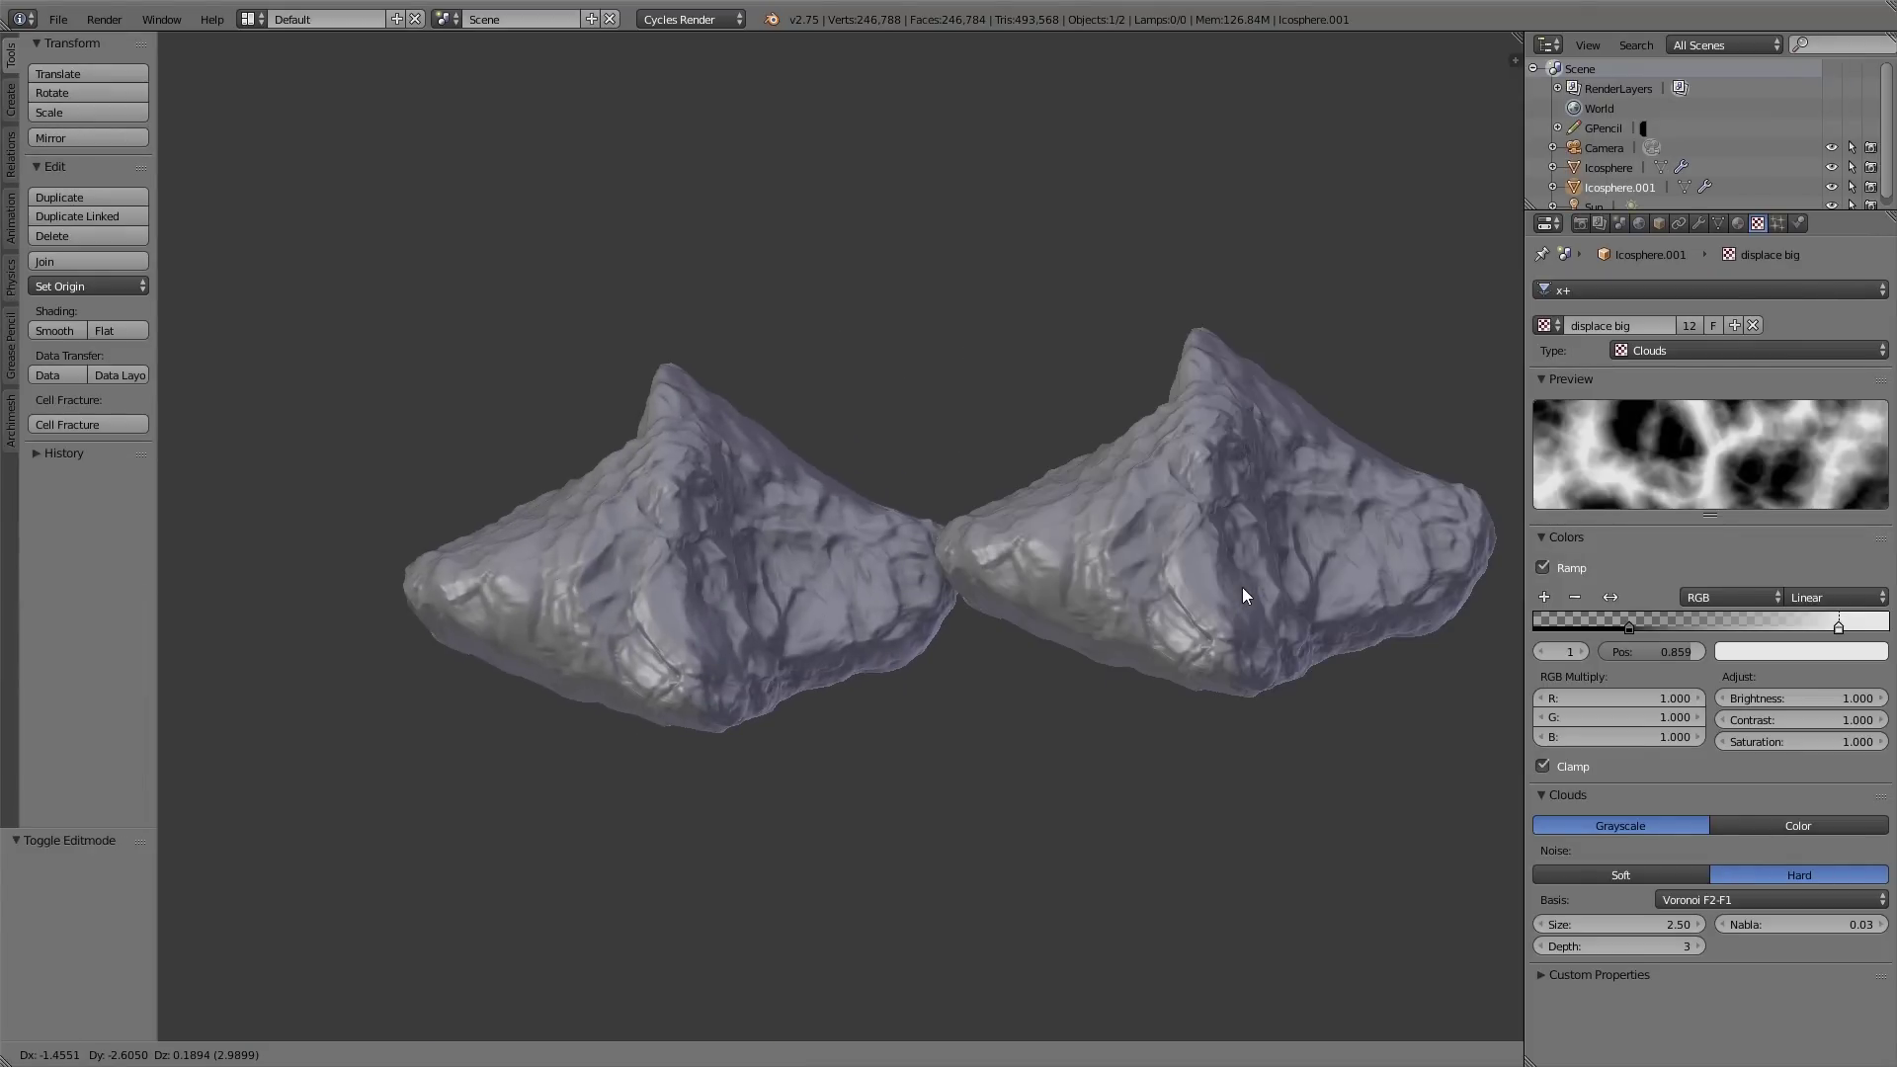
{"action": "key", "text": "r"}
{"action": "key", "text": "r"}
{"action": "left_click", "coordinate": [925, 439]}
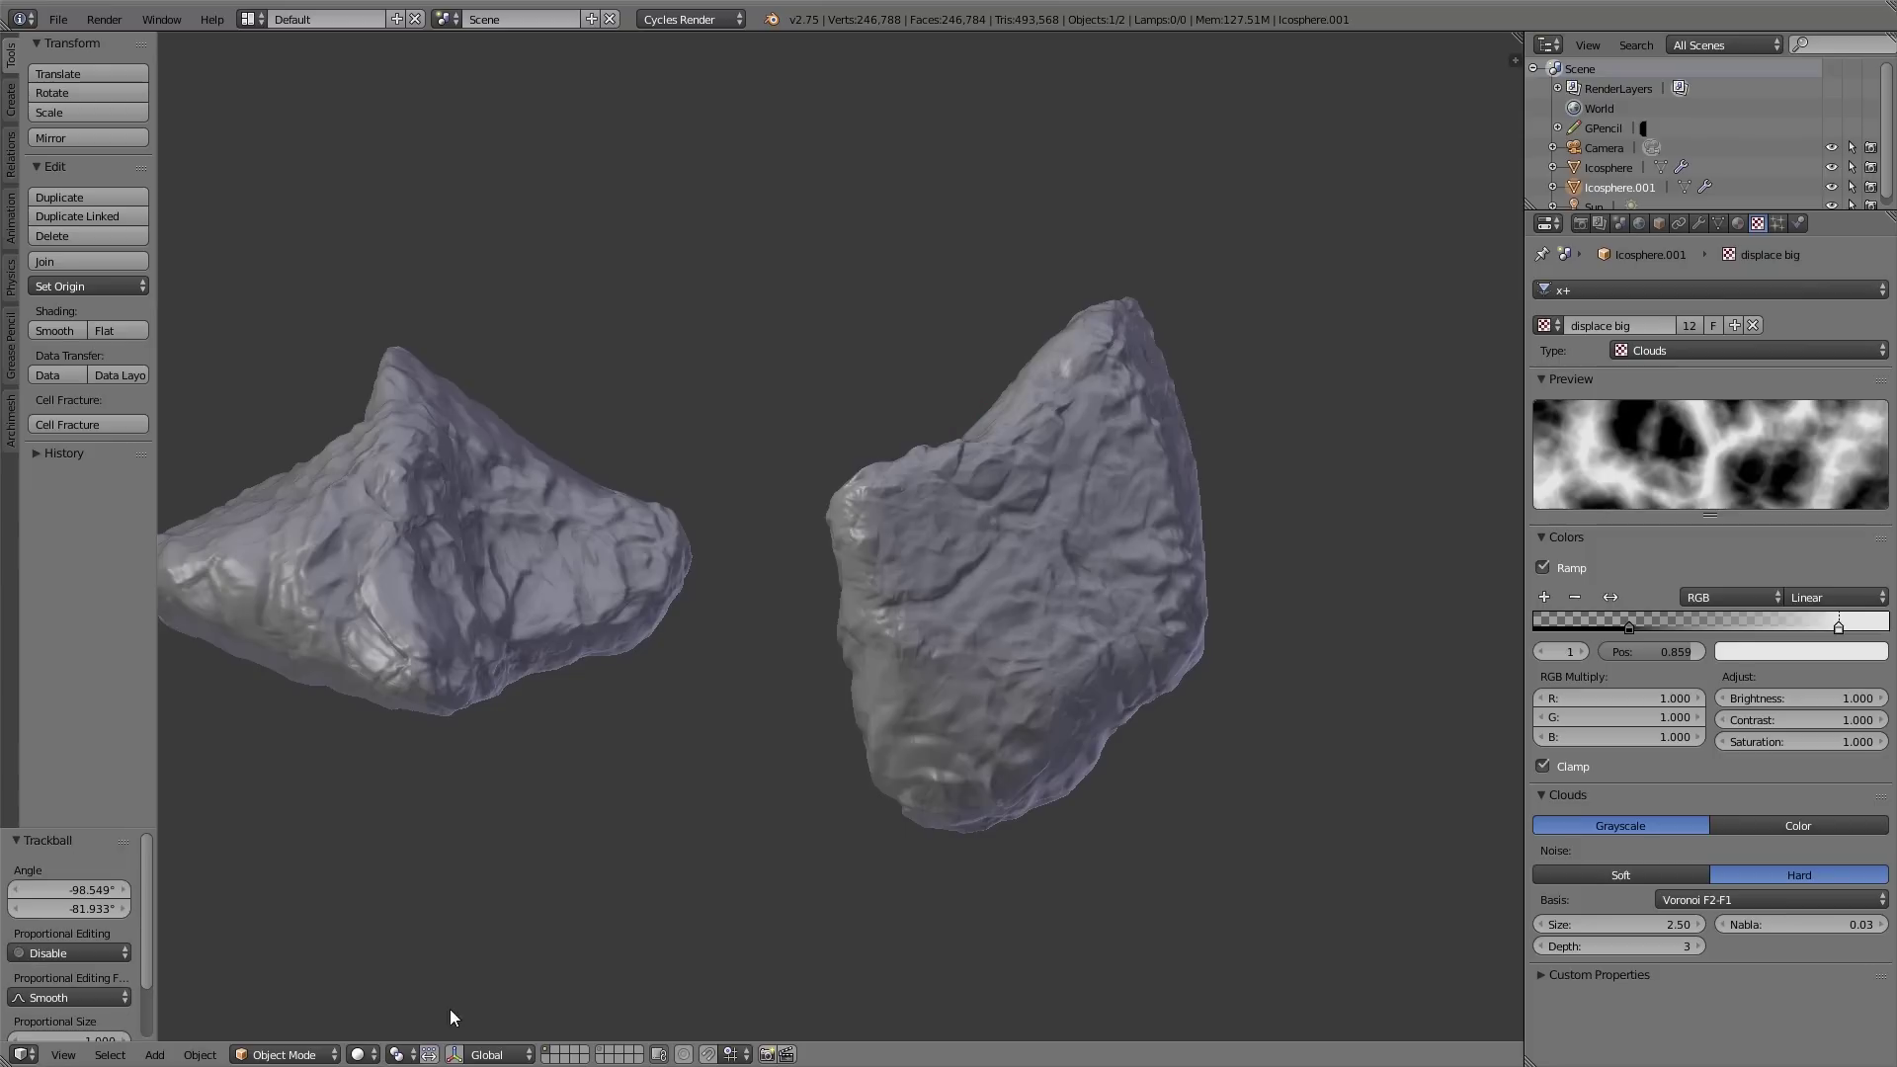
{"action": "left_click", "coordinate": [453, 1054]}
{"action": "left_click", "coordinate": [559, 1054]}
{"action": "left_click", "coordinate": [569, 1005]}
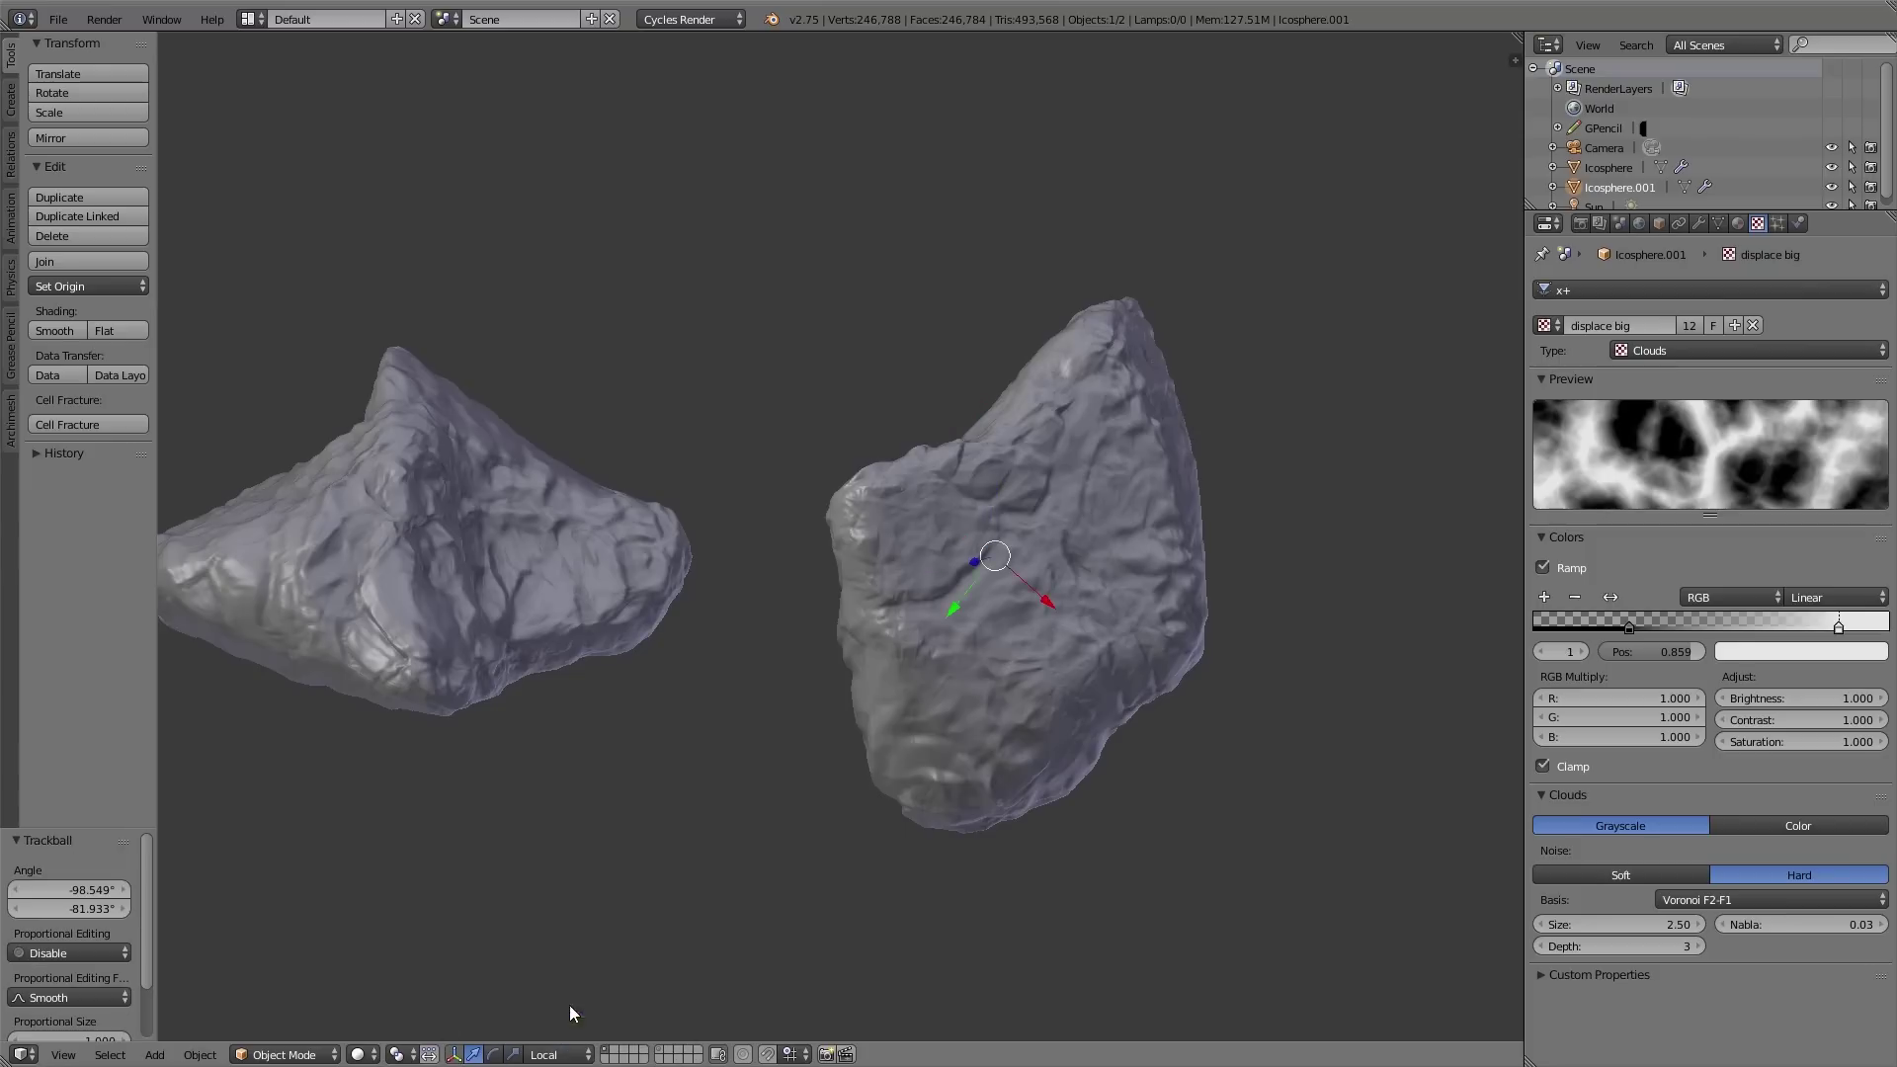
{"action": "mouse_move", "coordinate": [826, 698]}
{"action": "middle_mouse_down"}
{"action": "mouse_move", "coordinate": [1008, 711]}
{"action": "mouse_move", "coordinate": [810, 700]}
{"action": "mouse_move", "coordinate": [858, 701]}
{"action": "middle_mouse_up"}
Step: Apply the rotation of the copied rock, Icosphere.001
{"action": "right_click", "coordinate": [441, 604]}
{"action": "right_click", "coordinate": [1070, 595]}
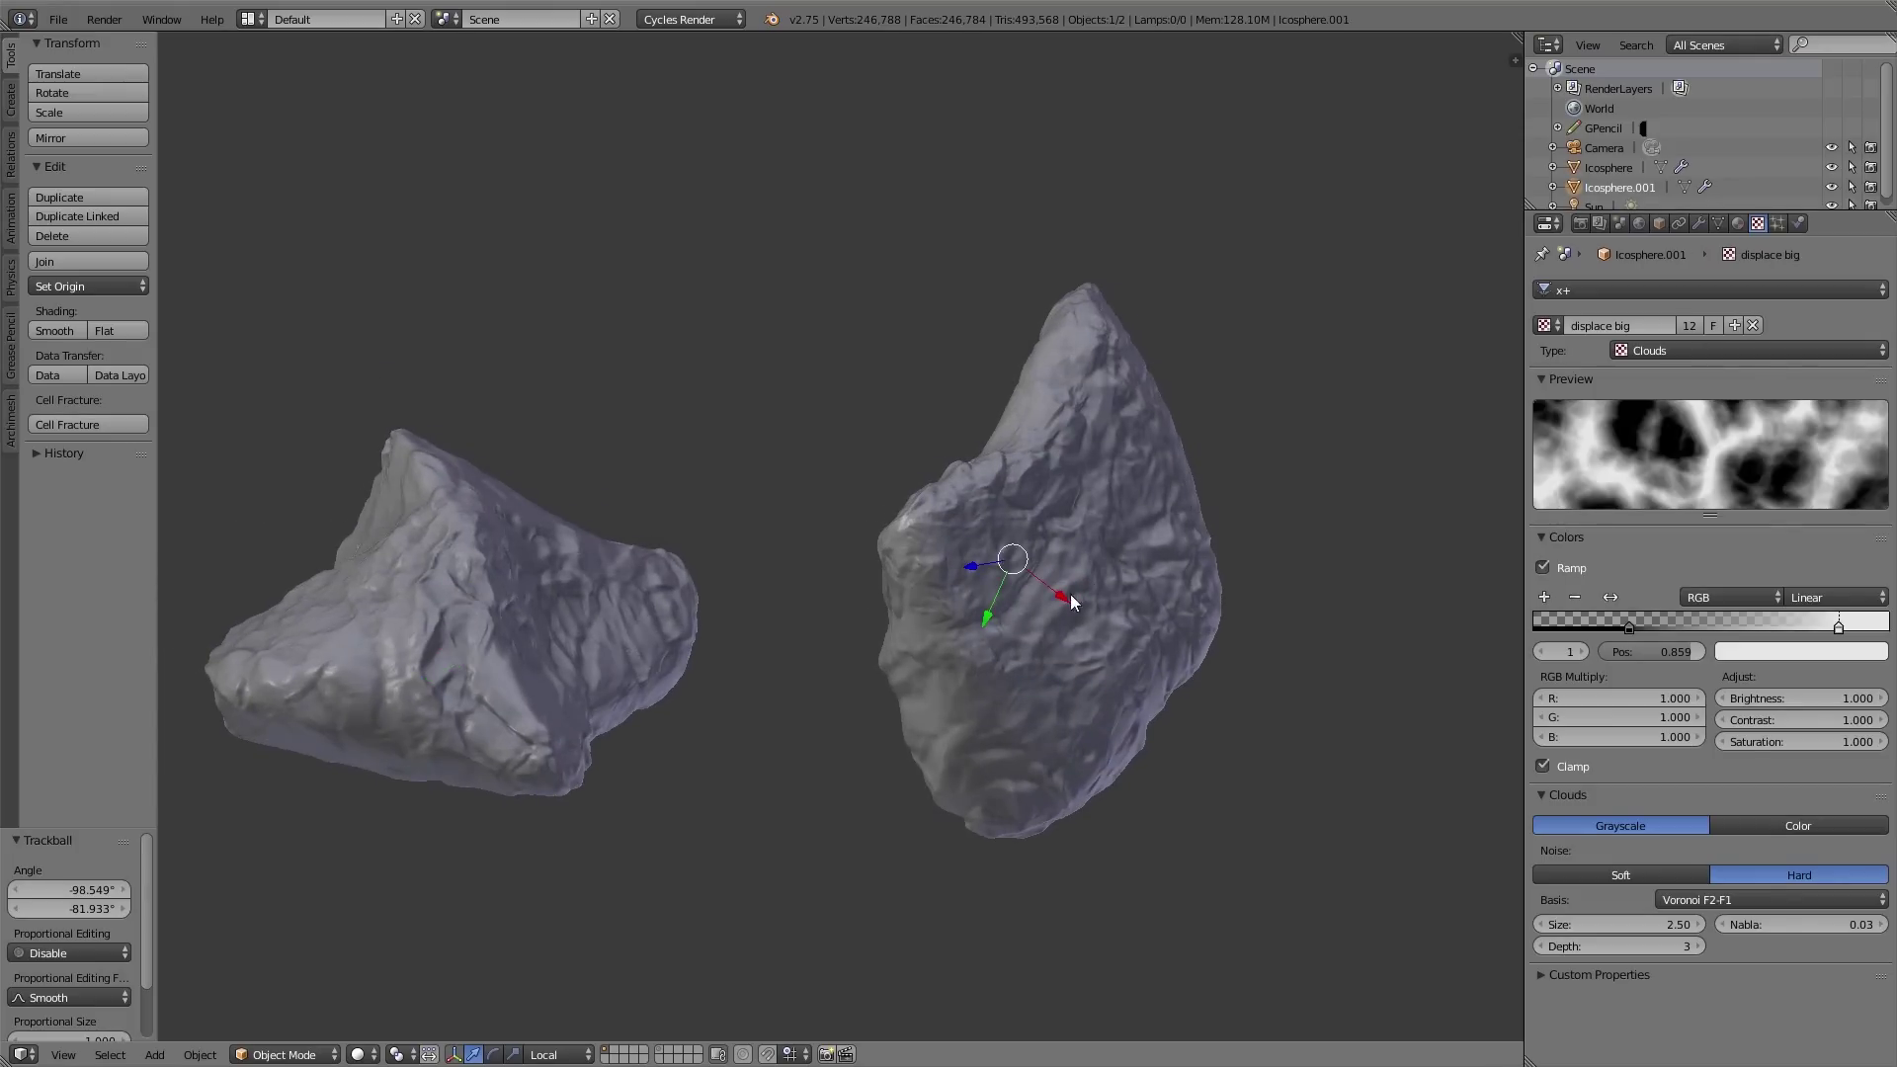
{"action": "key", "text": "ctrl+a"}
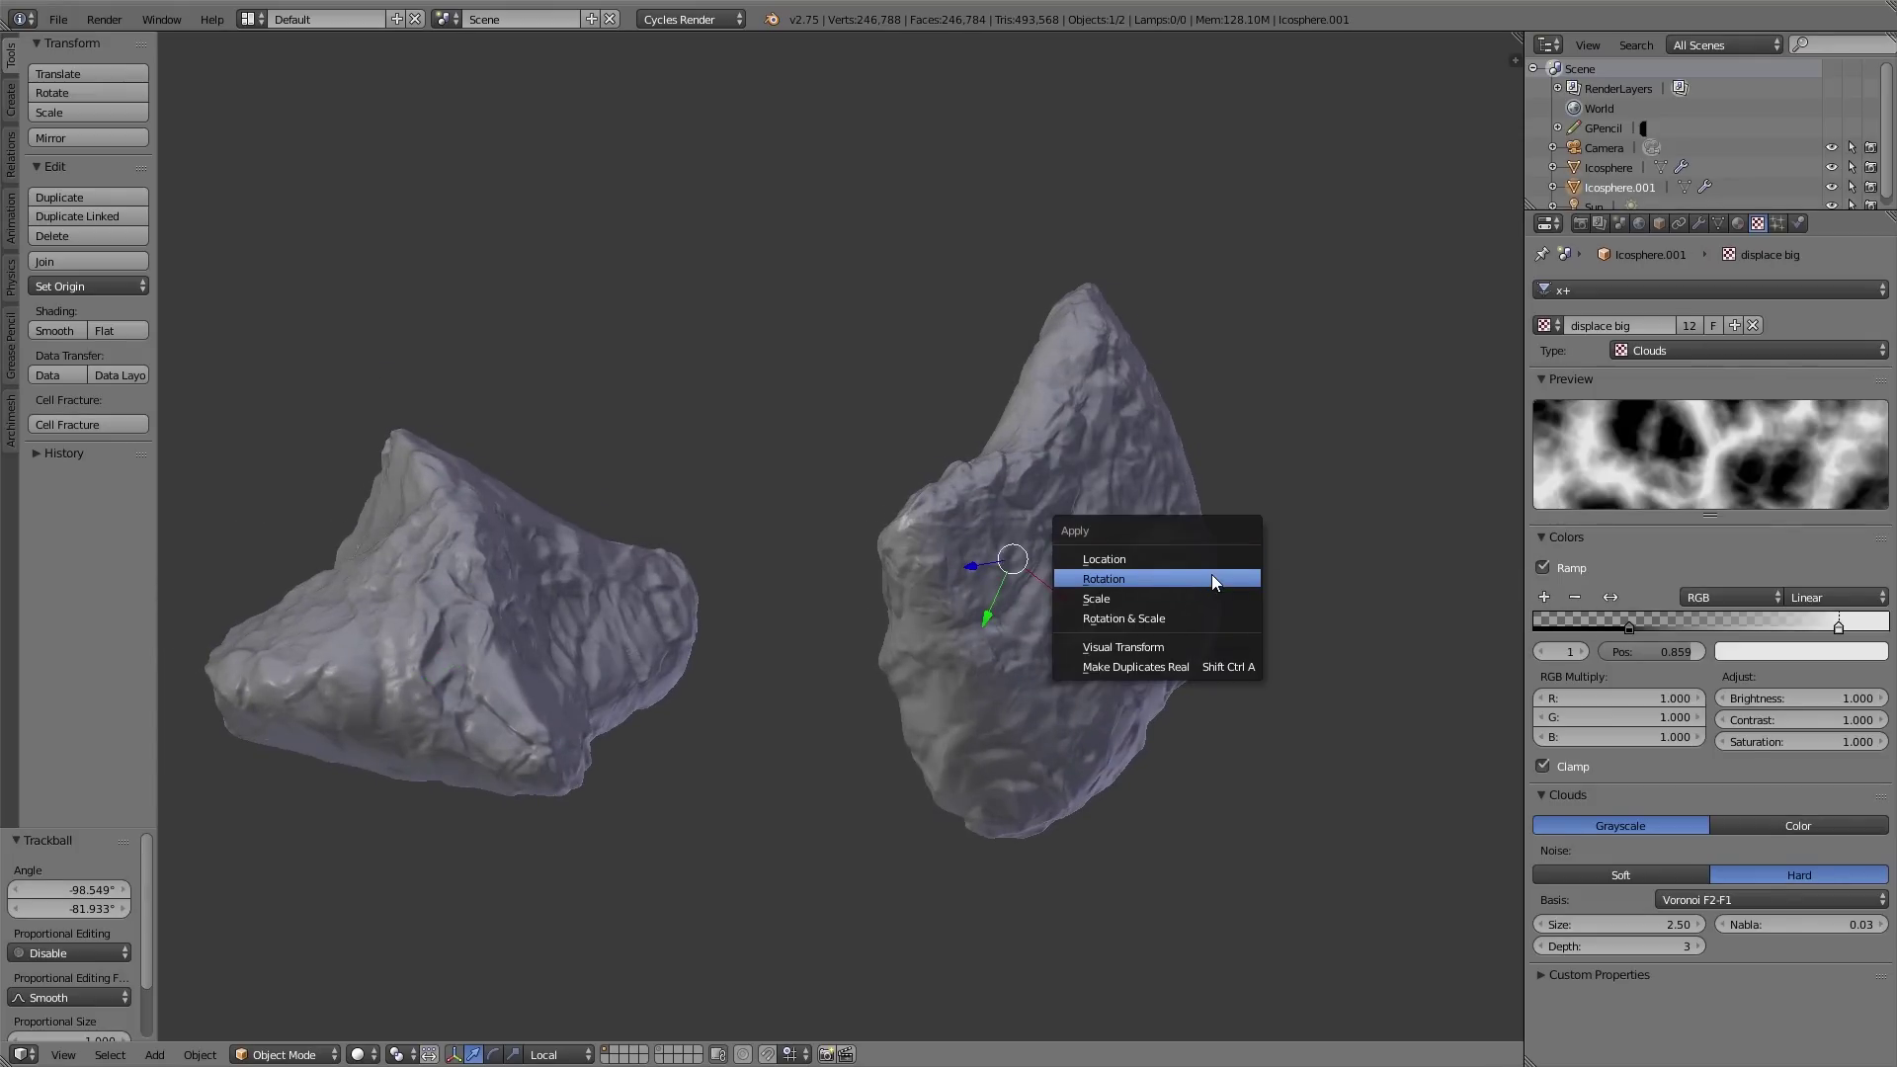
{"action": "left_click", "coordinate": [1211, 578]}
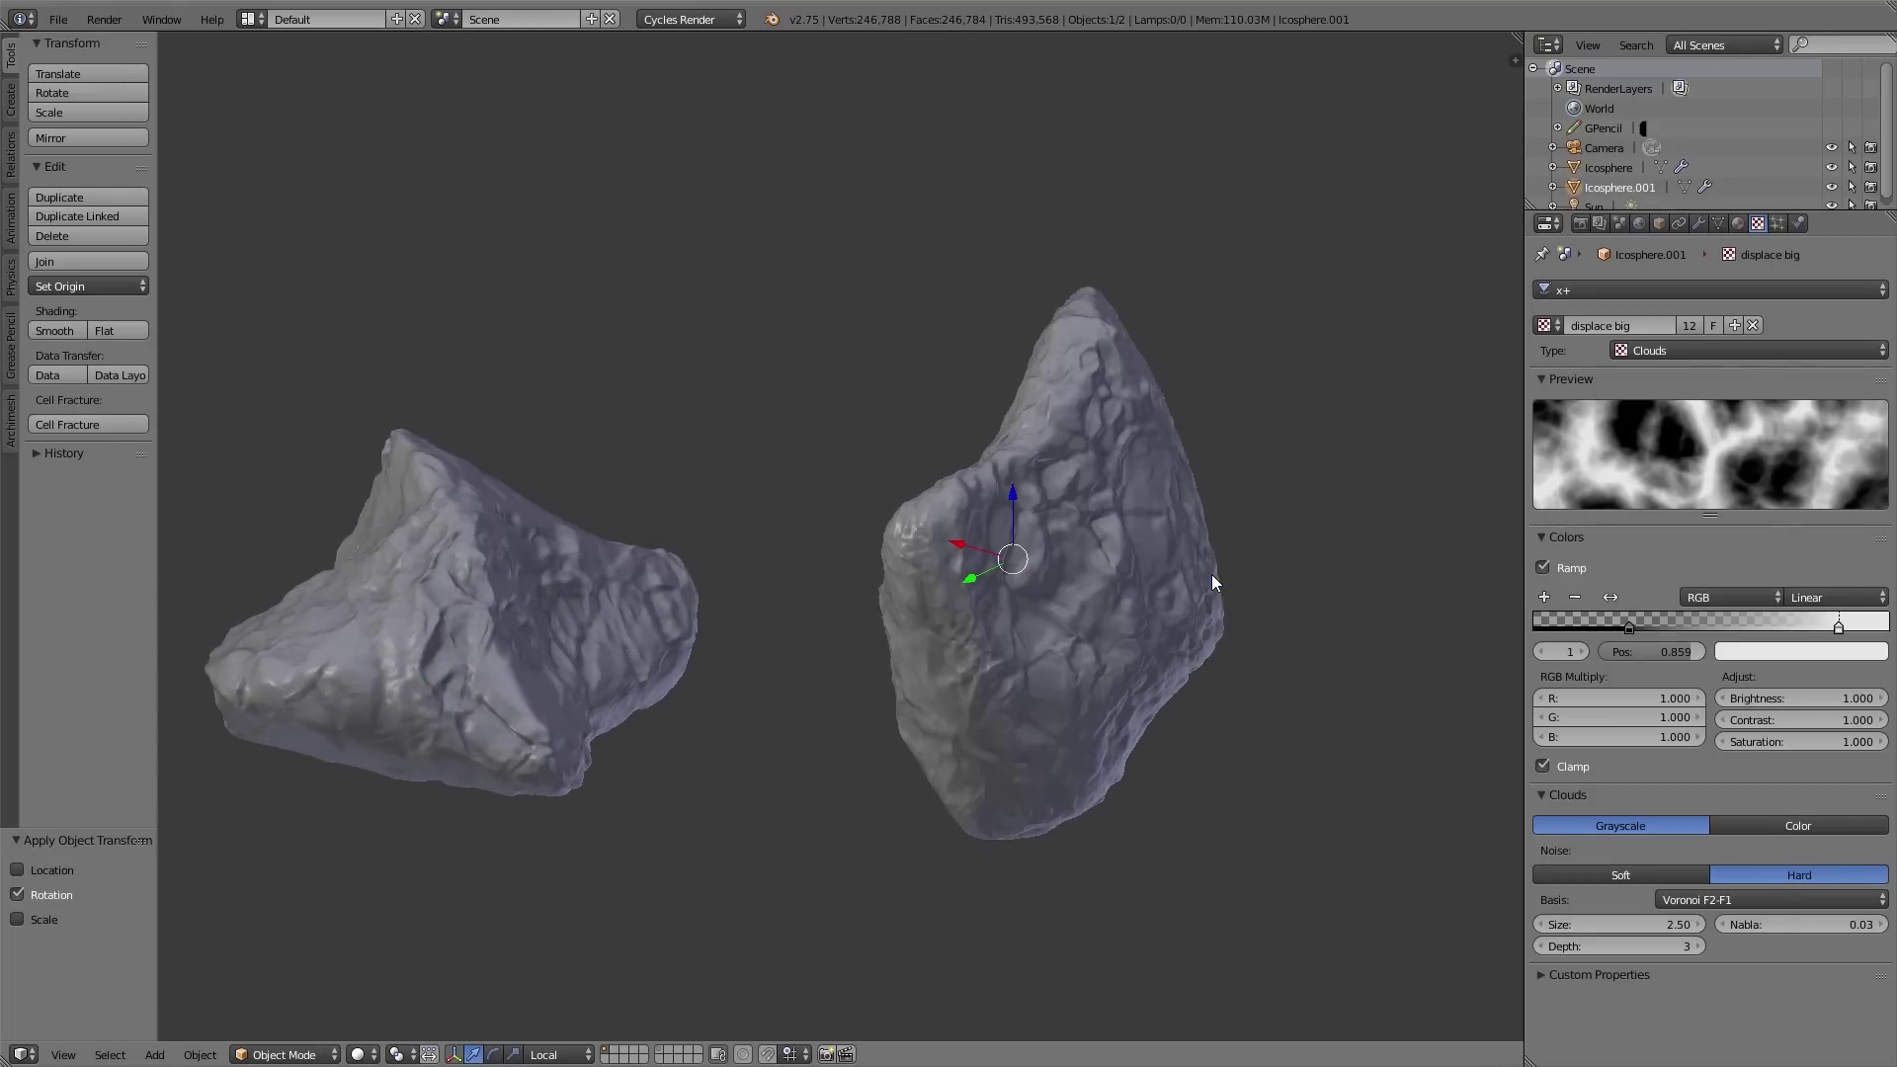
{"action": "middle_click_drag", "start_coordinate": [1211, 575], "coordinate": [698, 620]}
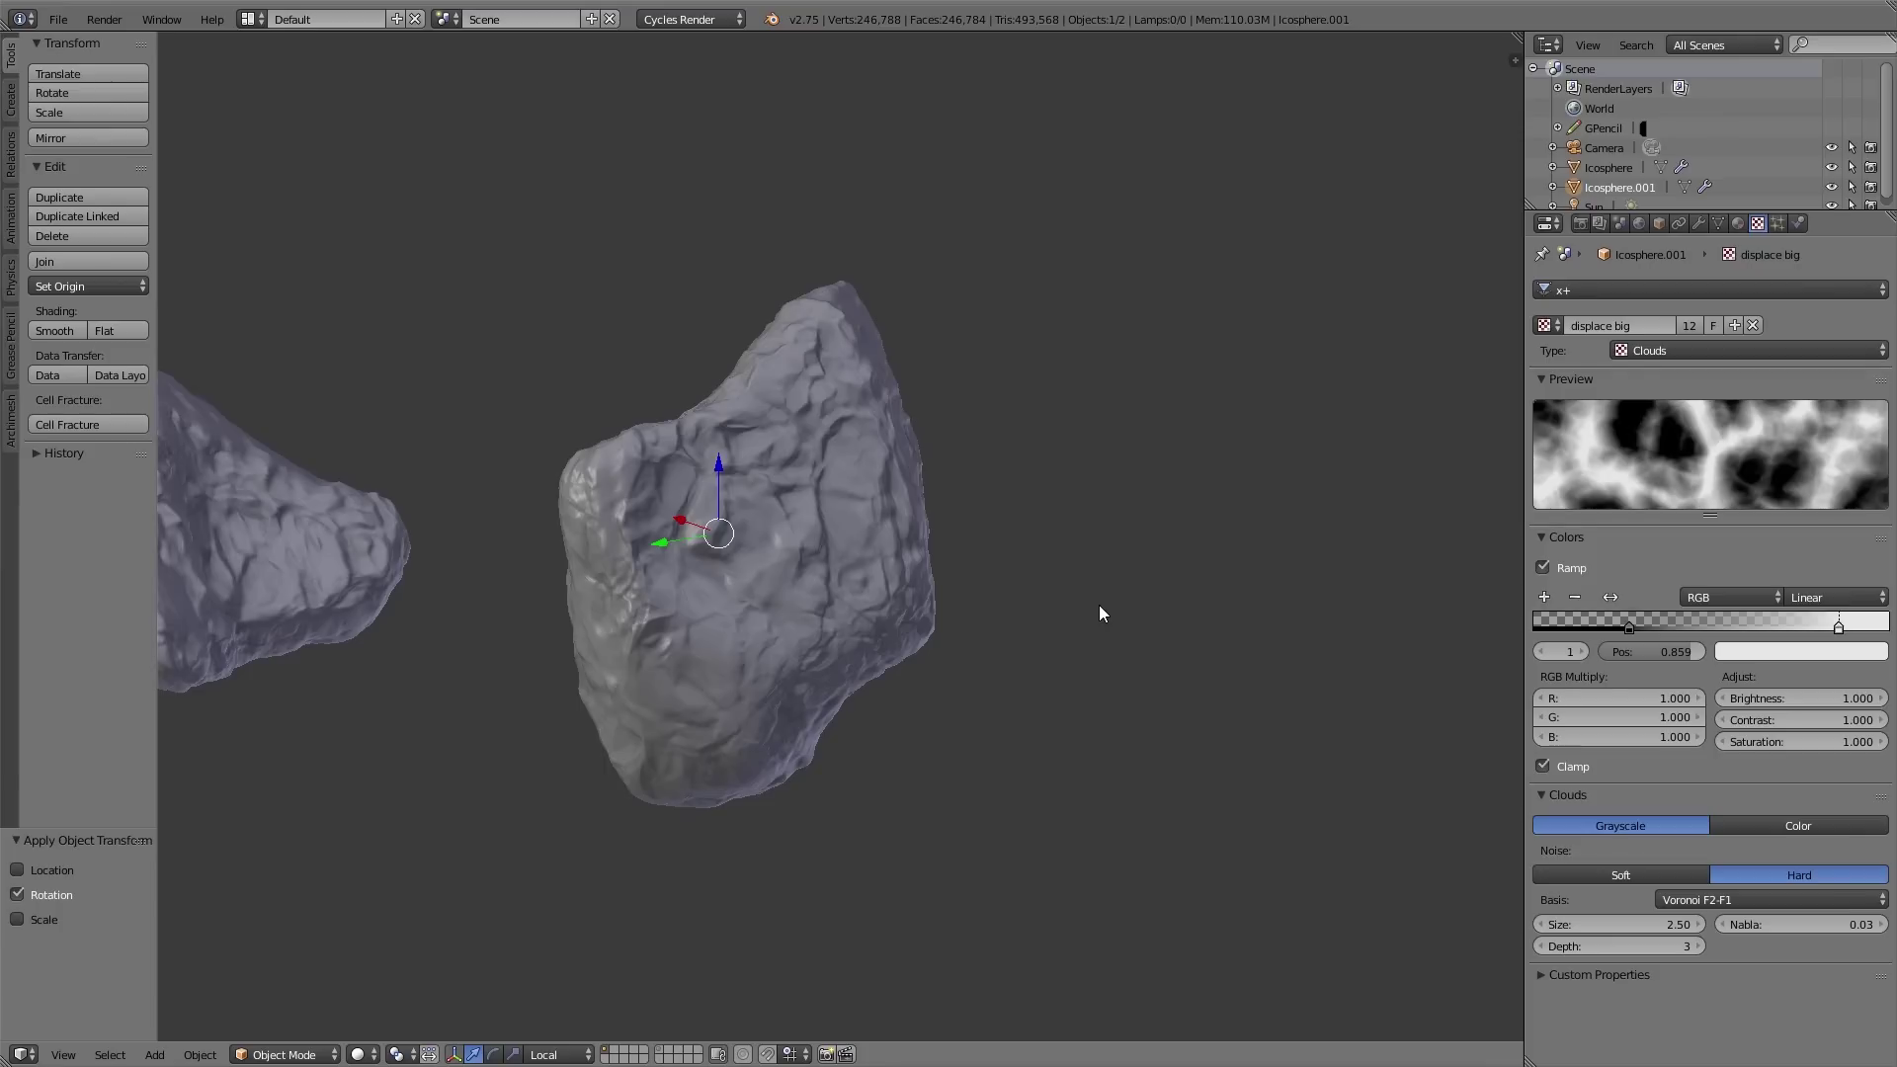
Step: Duplicate the rock to the right and shrink the copy to 0.402 scale
{"action": "key", "text": "shift+d"}
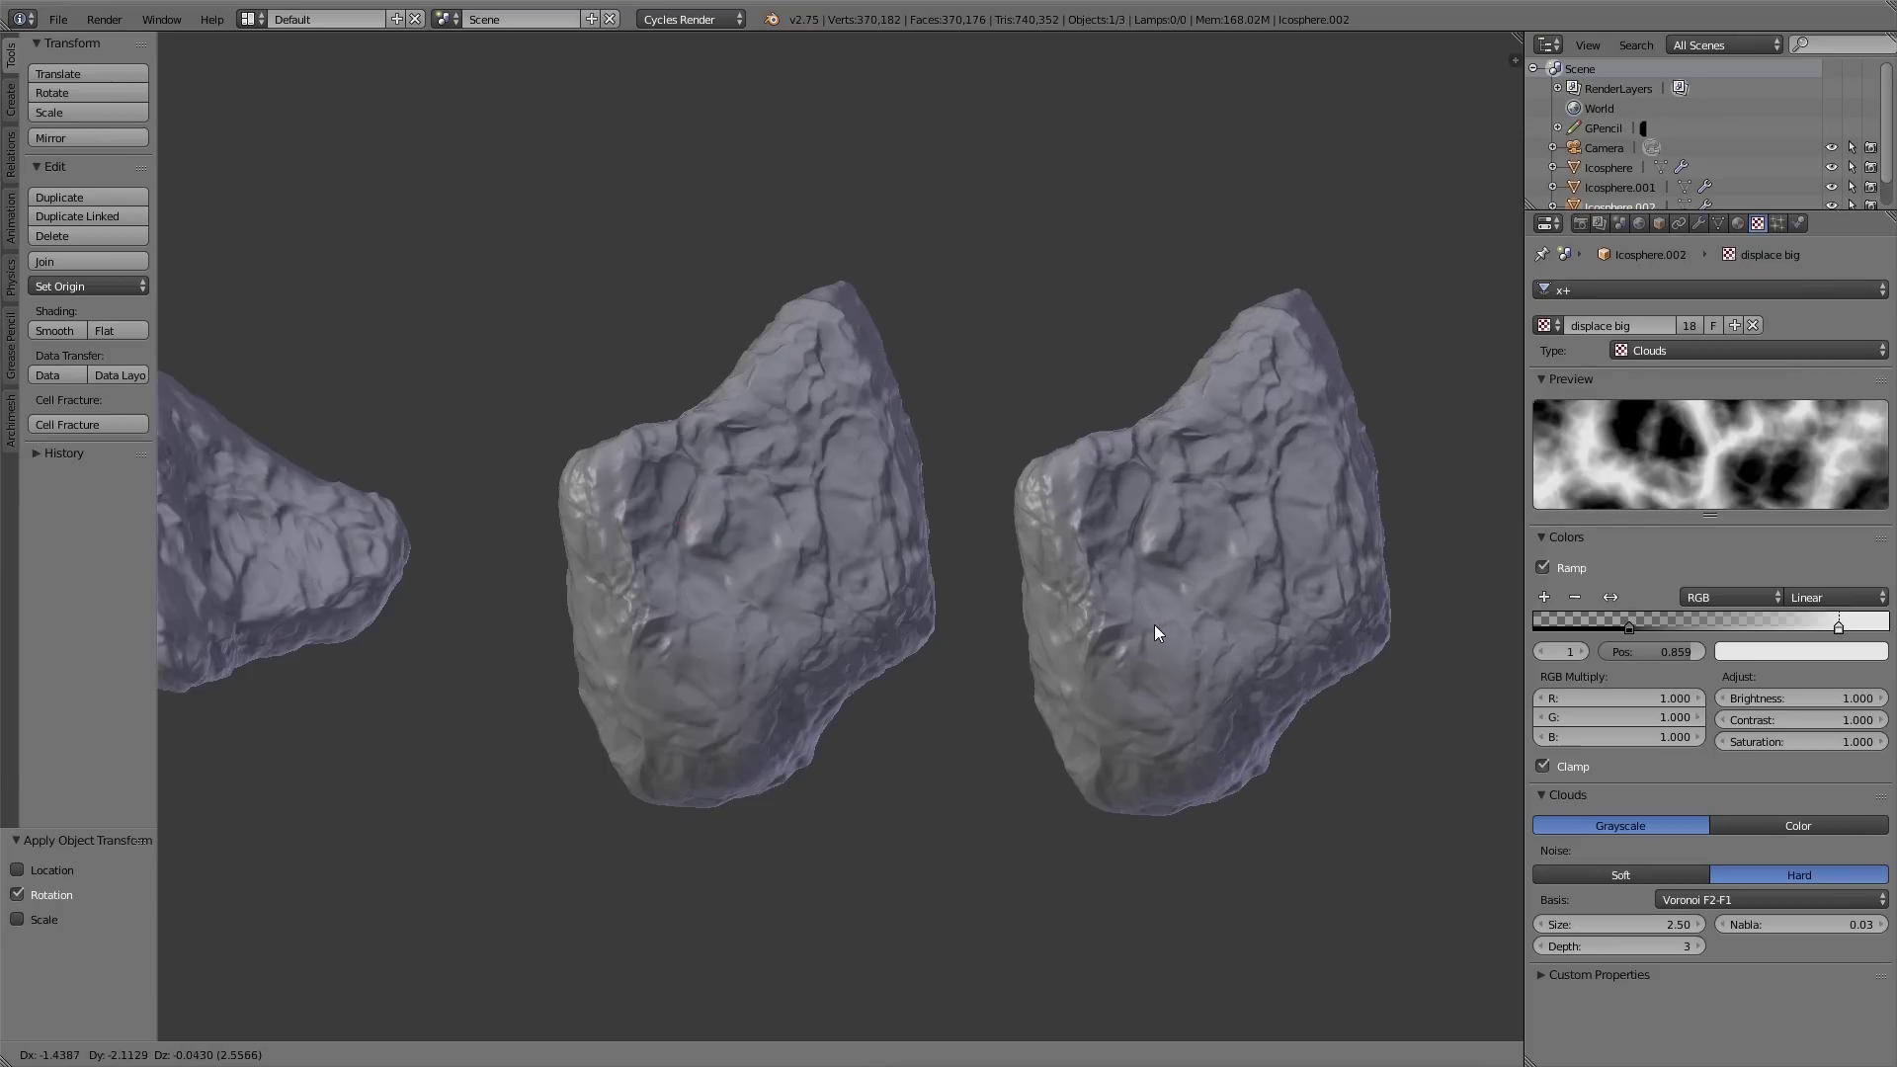
{"action": "left_click", "coordinate": [1154, 625]}
{"action": "key", "text": "s"}
{"action": "left_click", "coordinate": [1237, 686]}
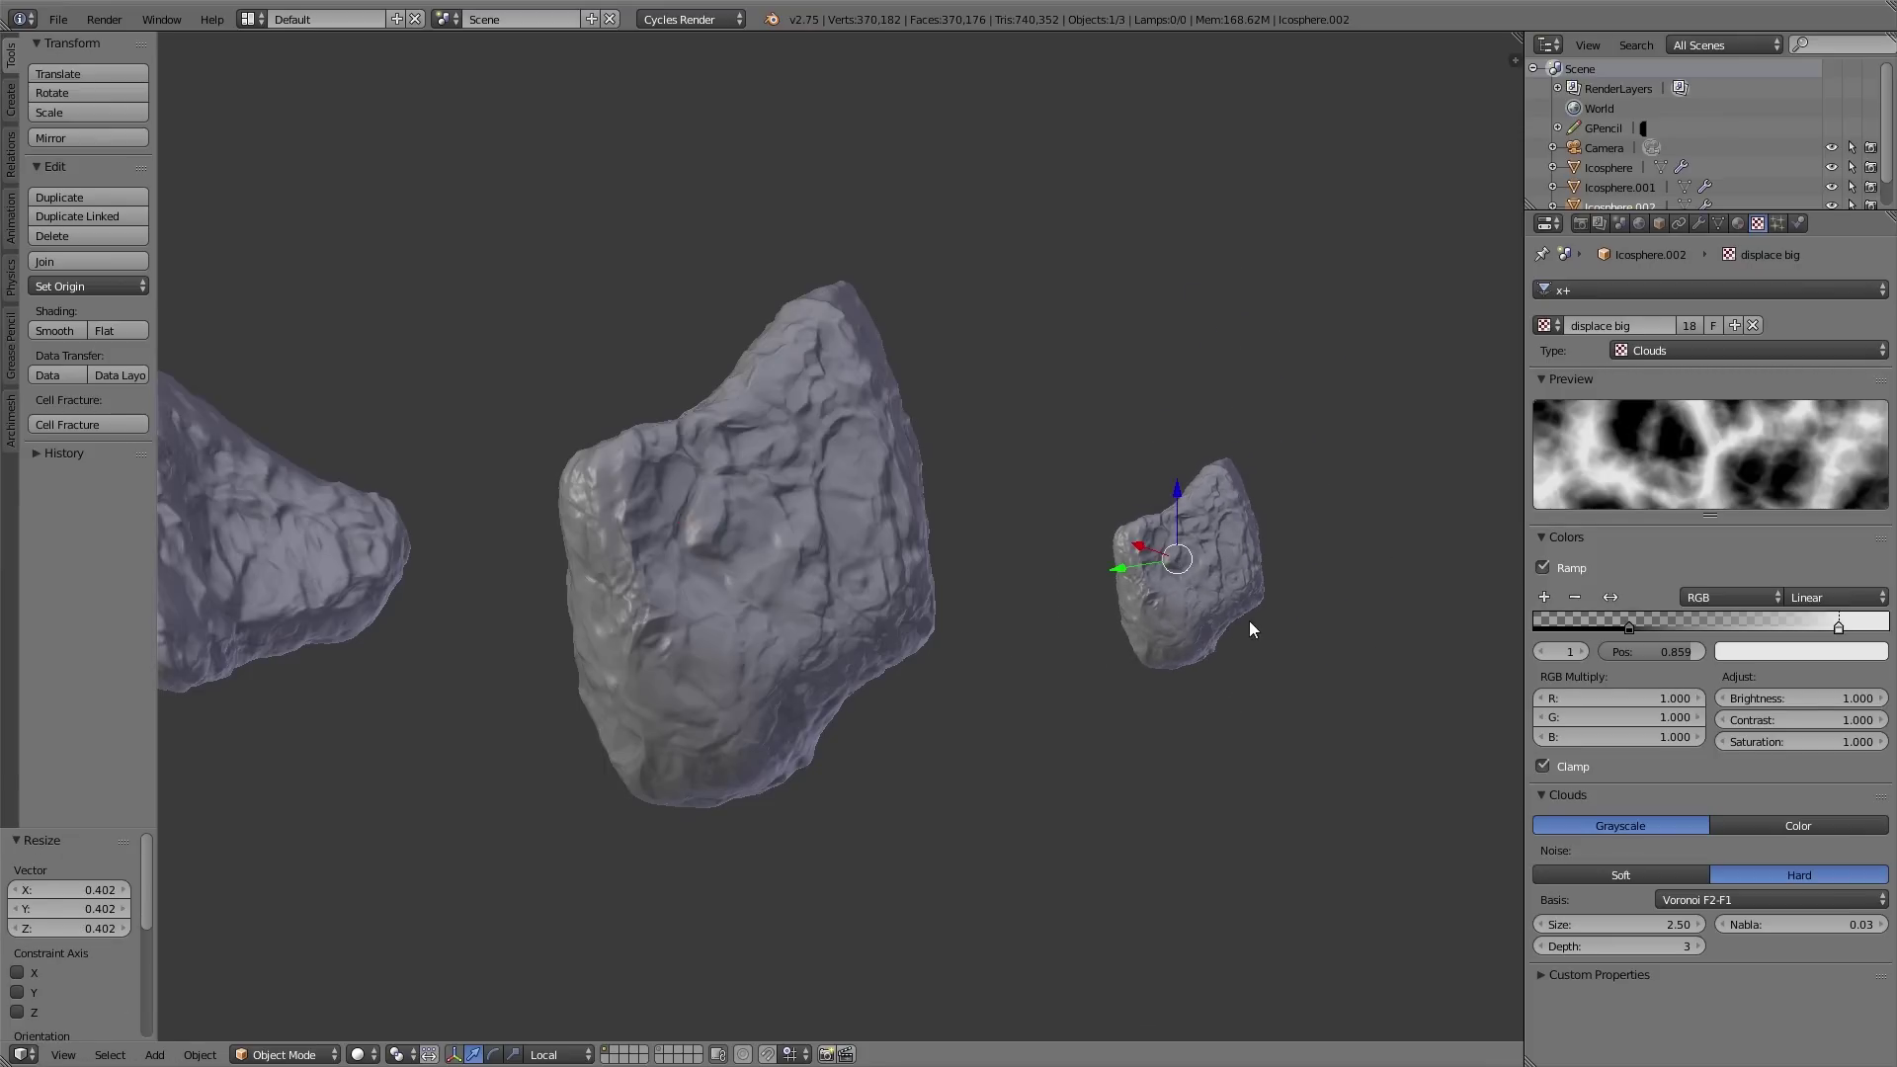
{"action": "key", "text": "KP_Decimal"}
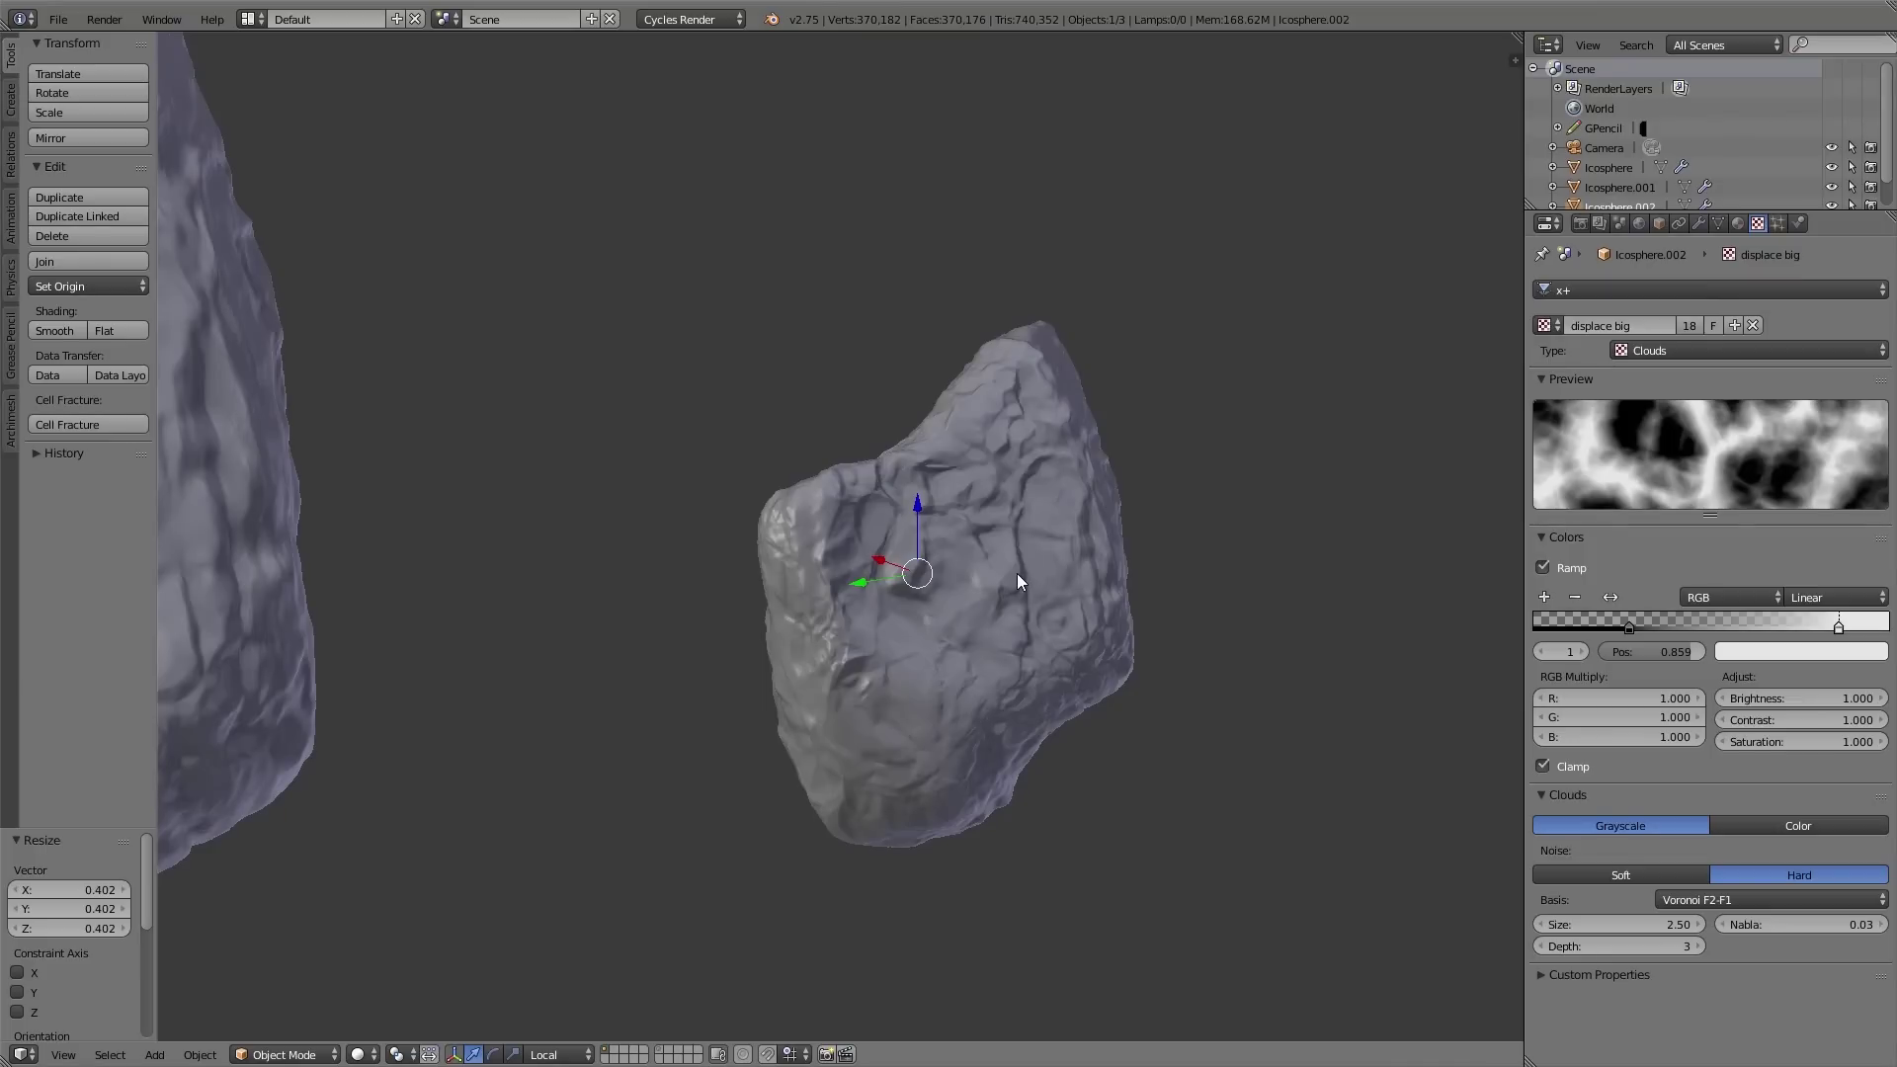
Step: Apply the scale of the shrunken third rock
{"action": "key", "text": "ctrl+a"}
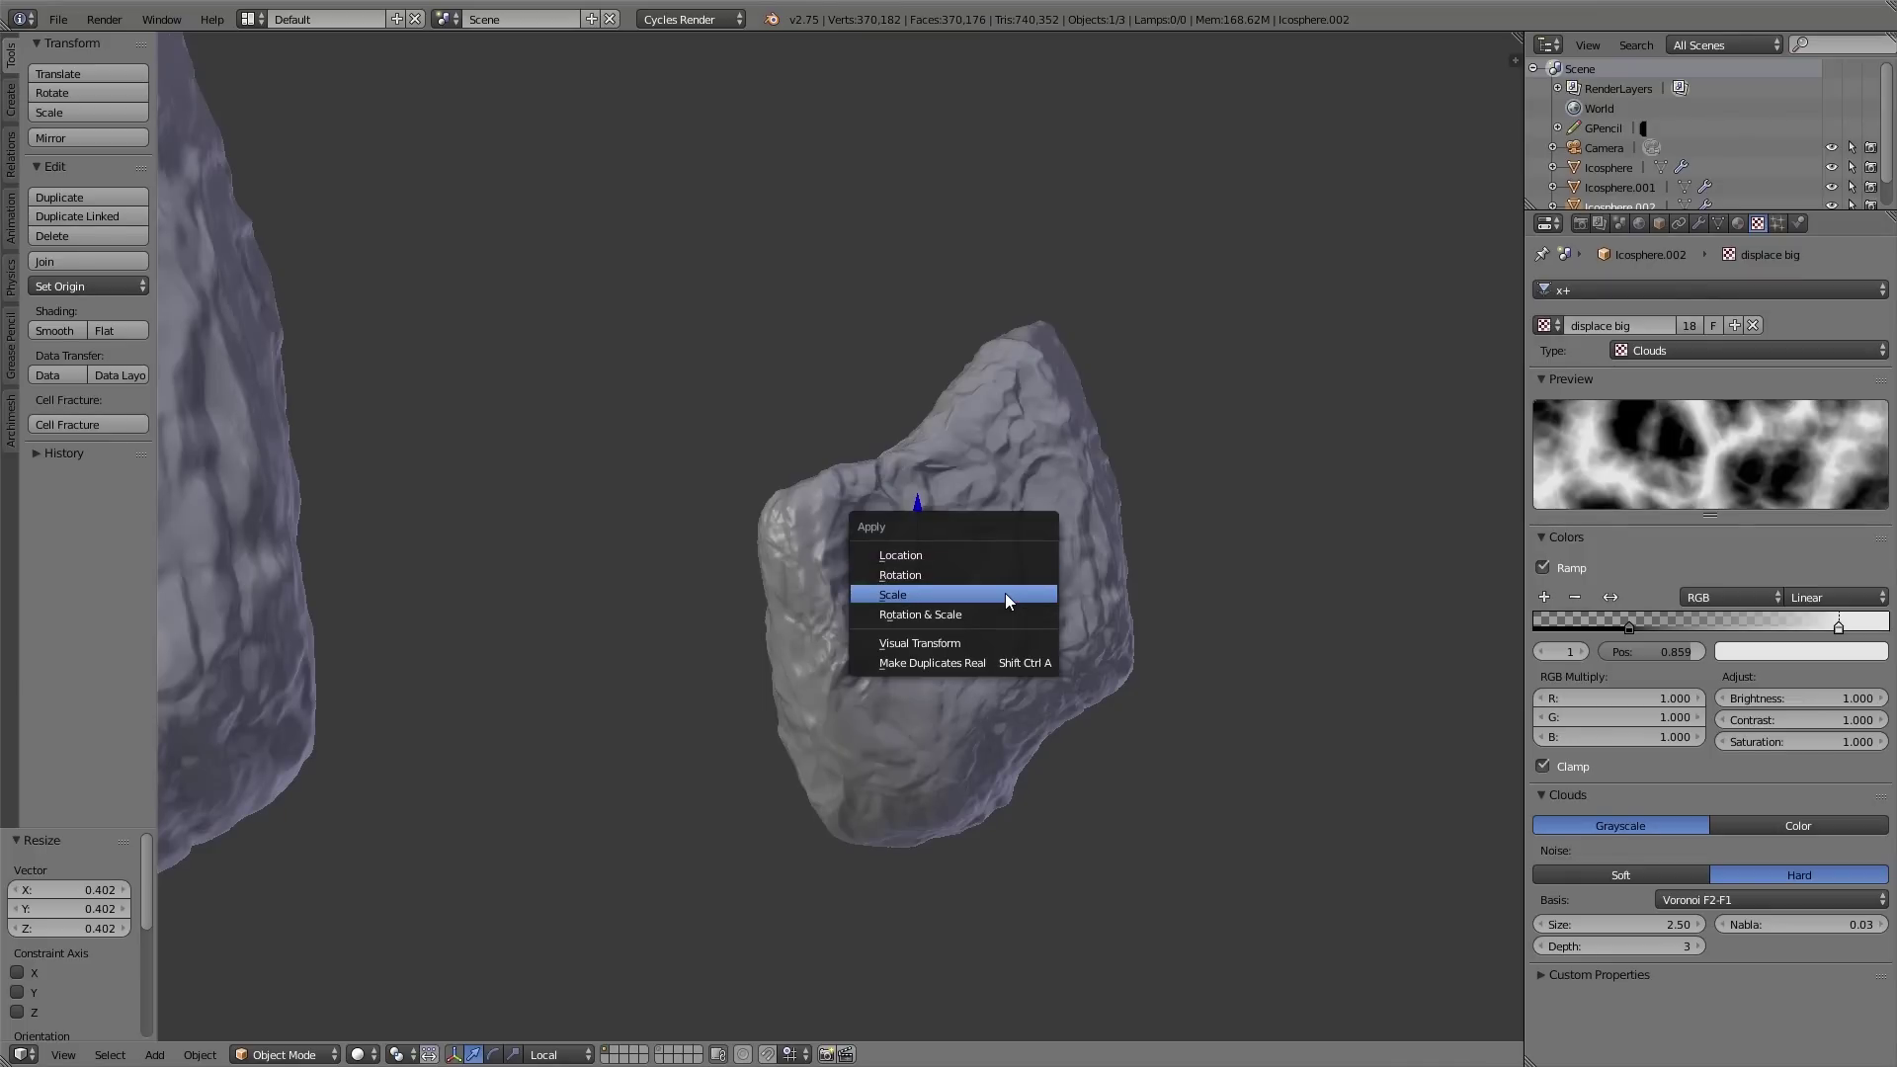
{"action": "left_click", "coordinate": [1005, 595]}
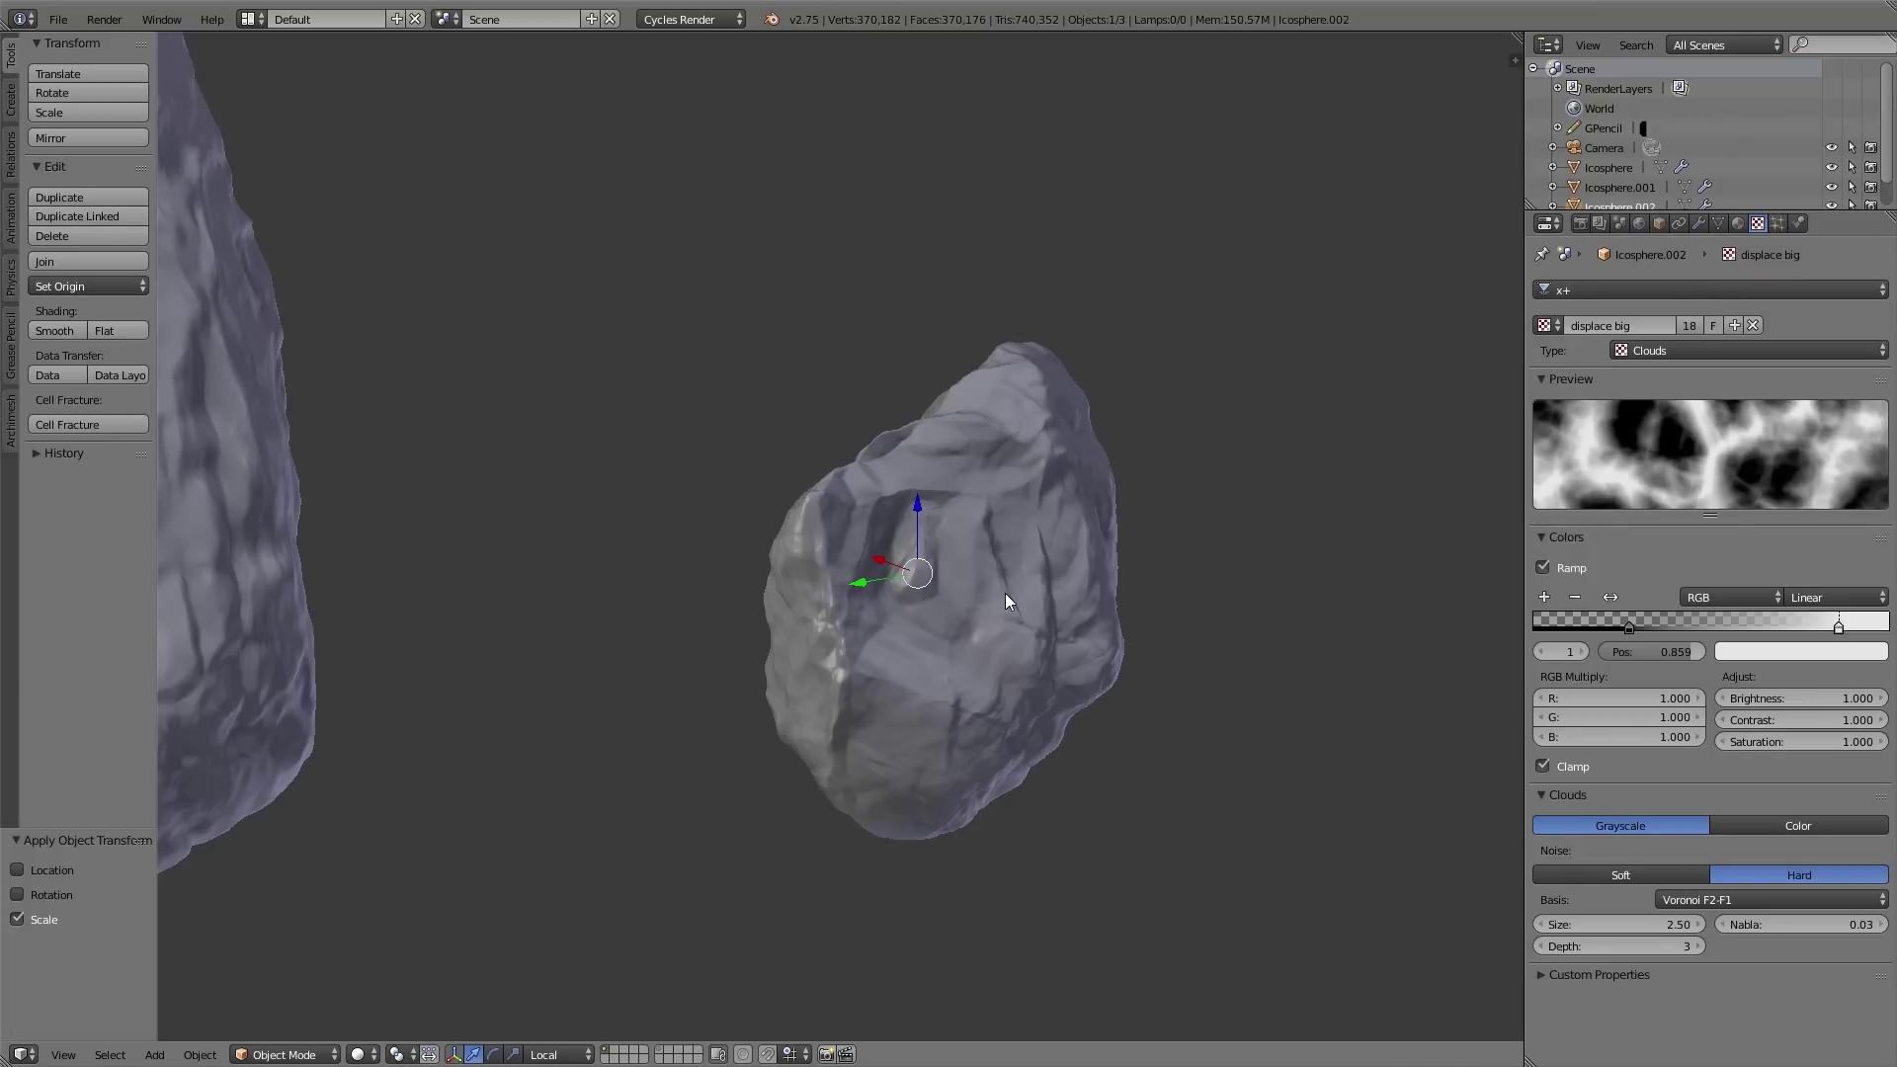
{"action": "middle_click_drag", "start_coordinate": [1039, 625], "coordinate": [956, 621]}
{"action": "scroll", "coordinate": [995, 627], "scroll_direction": "up", "scroll_amount": 5}
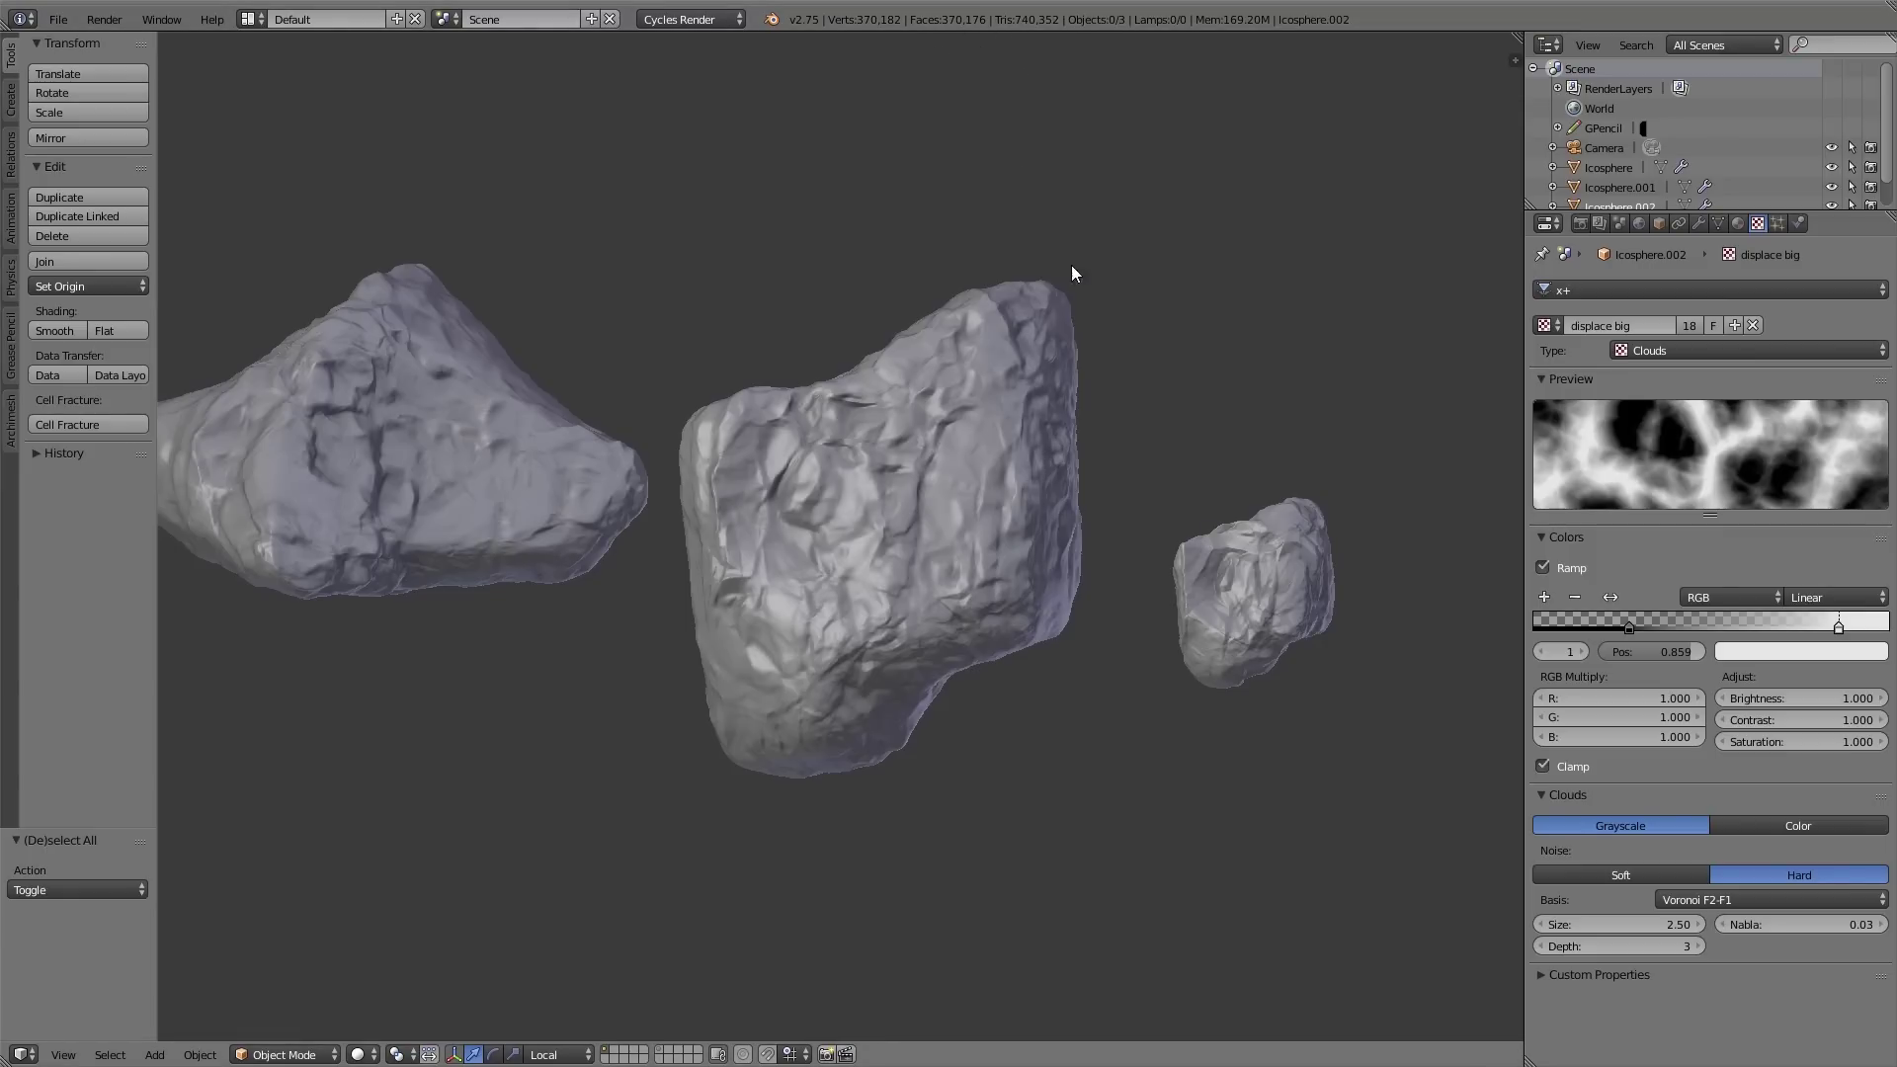
Step: Select the middle rock and review its Subdivision Surface and x+ modifier settings
{"action": "middle_click_drag", "start_coordinate": [1040, 438], "coordinate": [1064, 468], "text": "shift"}
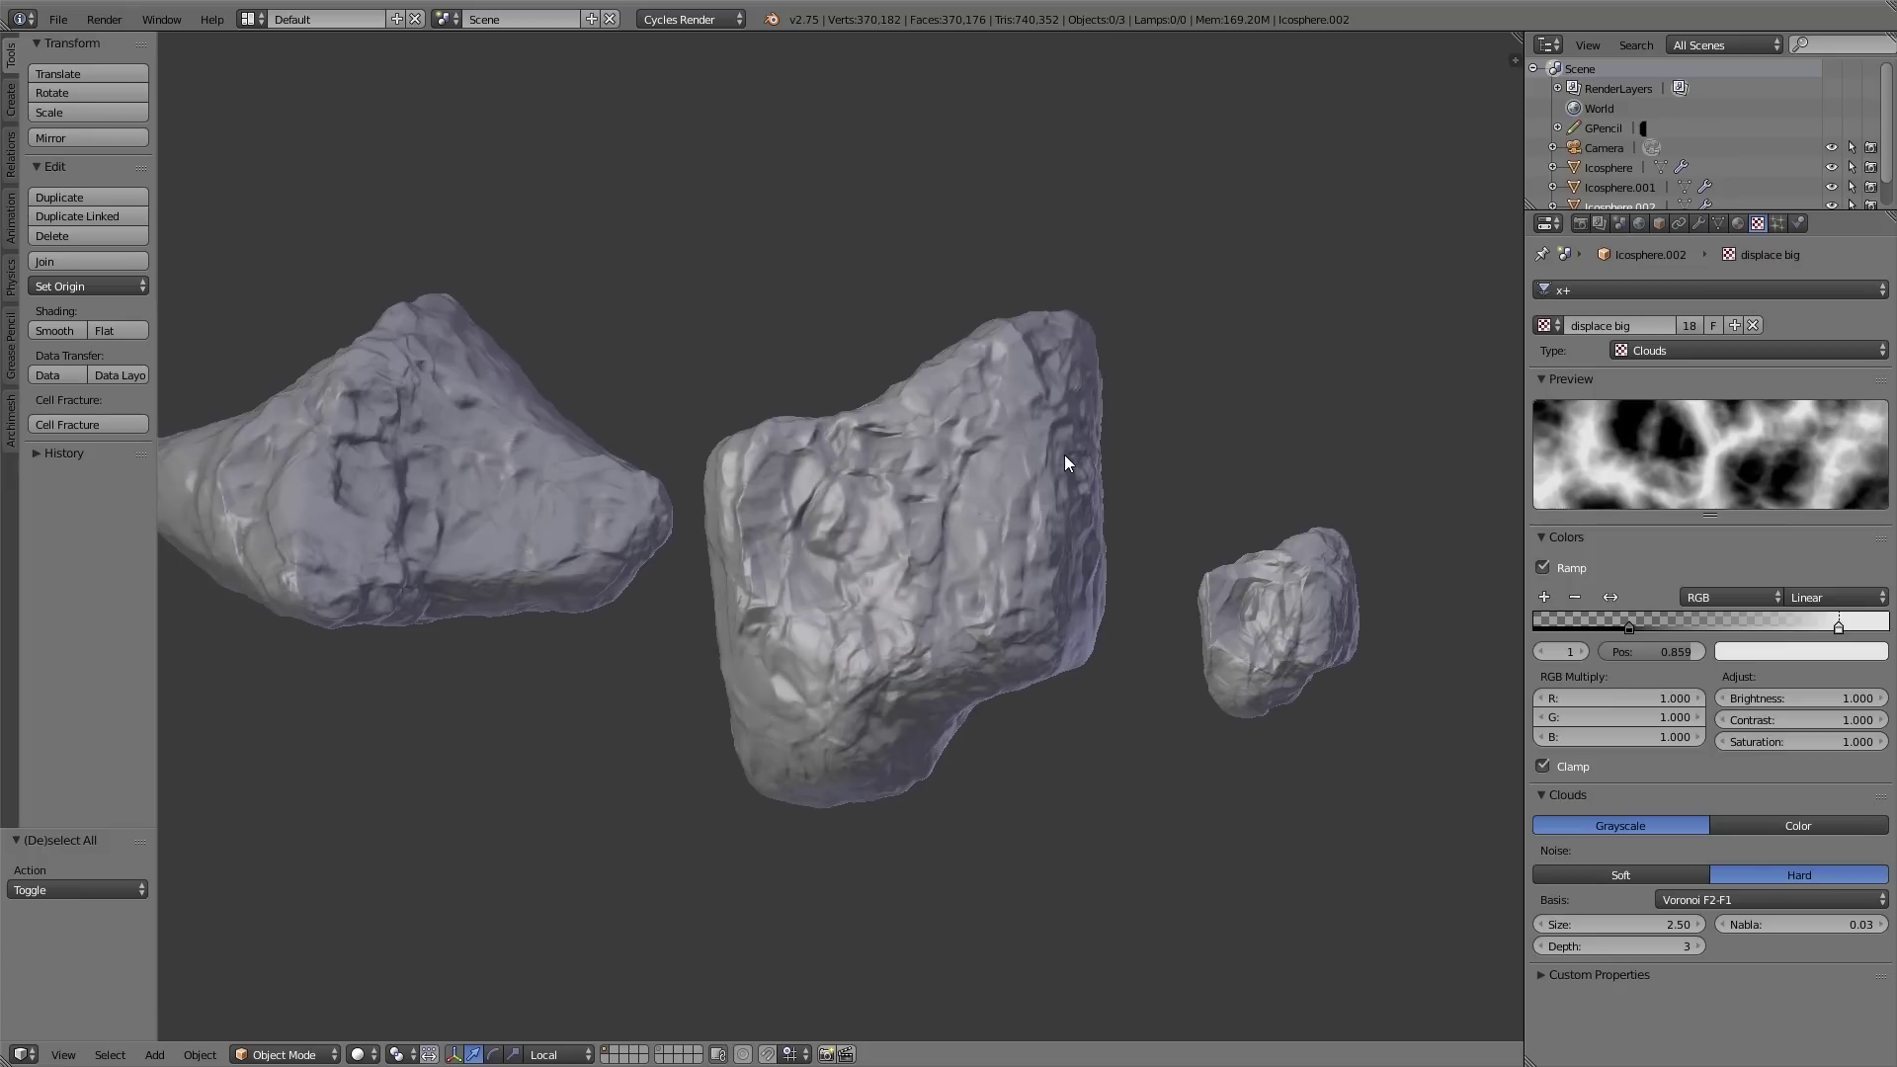
{"action": "right_click", "coordinate": [1065, 454]}
{"action": "left_click", "coordinate": [1700, 223]}
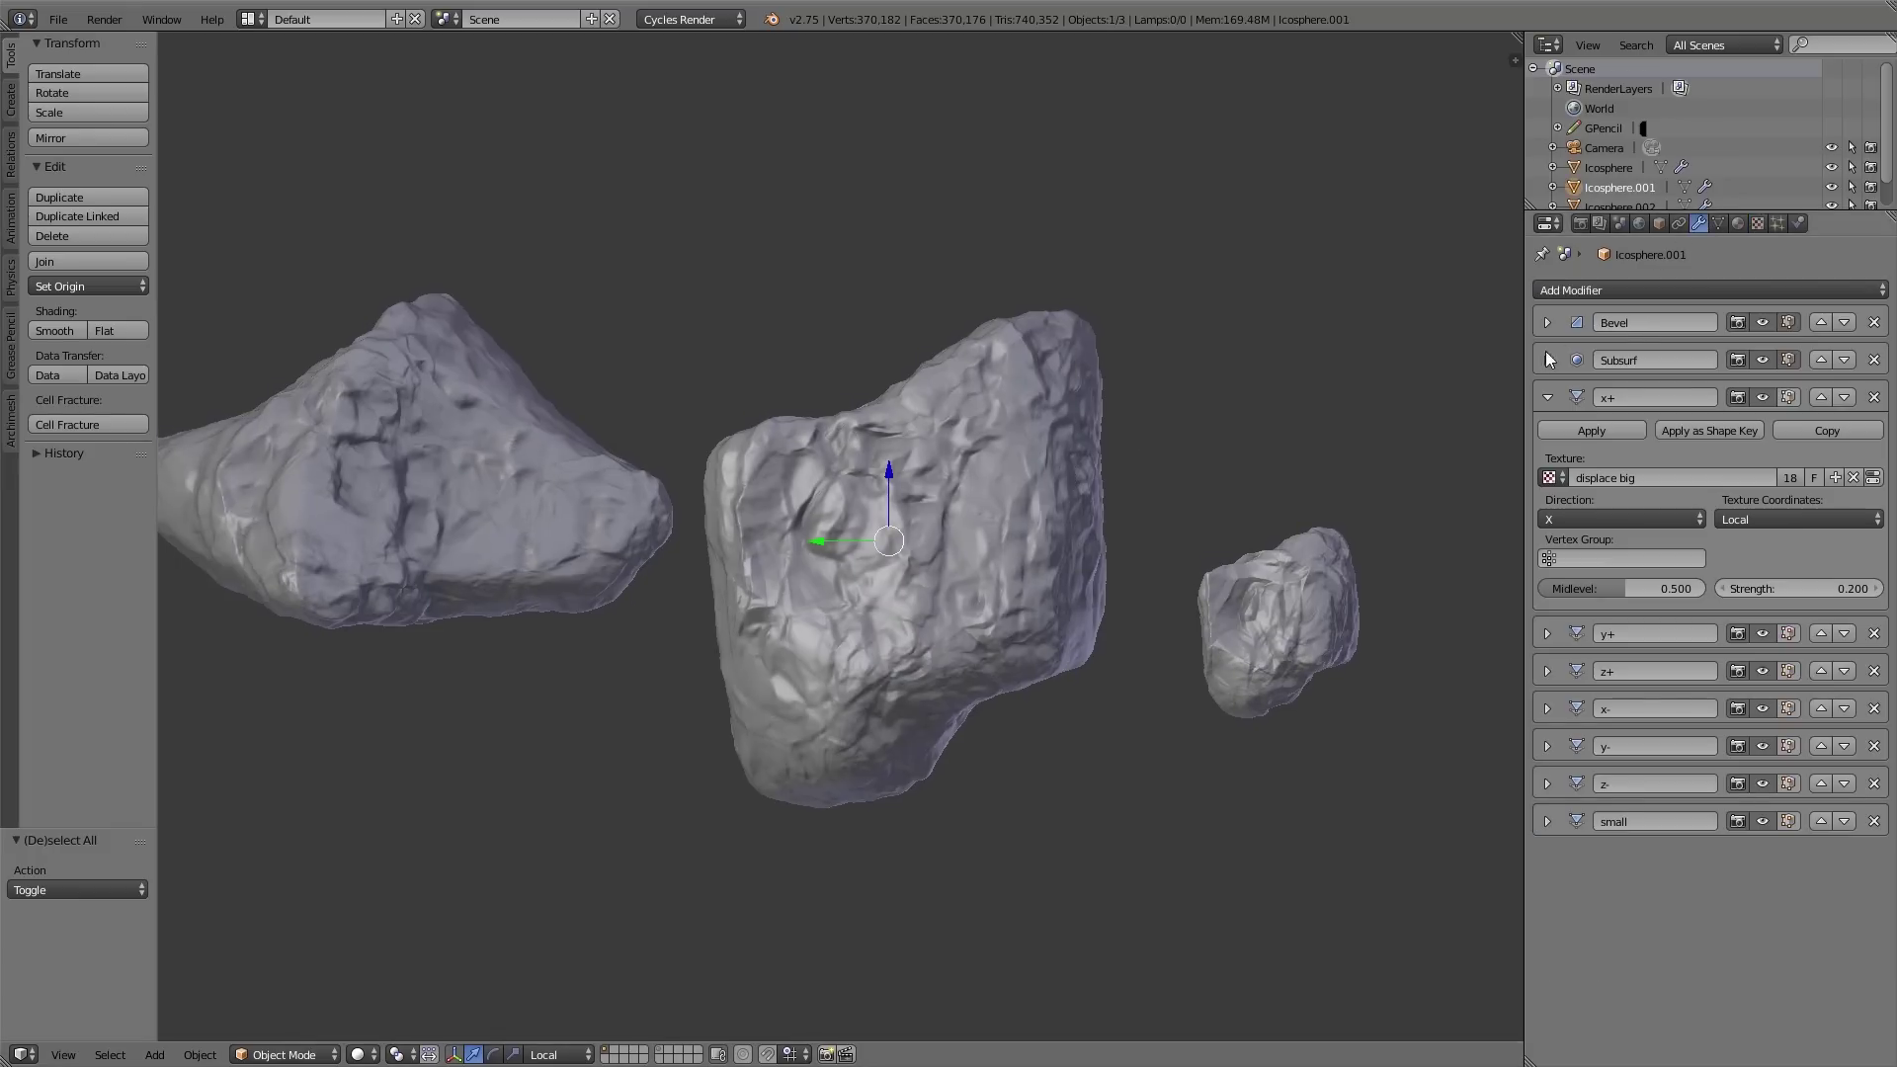
{"action": "left_click", "coordinate": [1547, 359]}
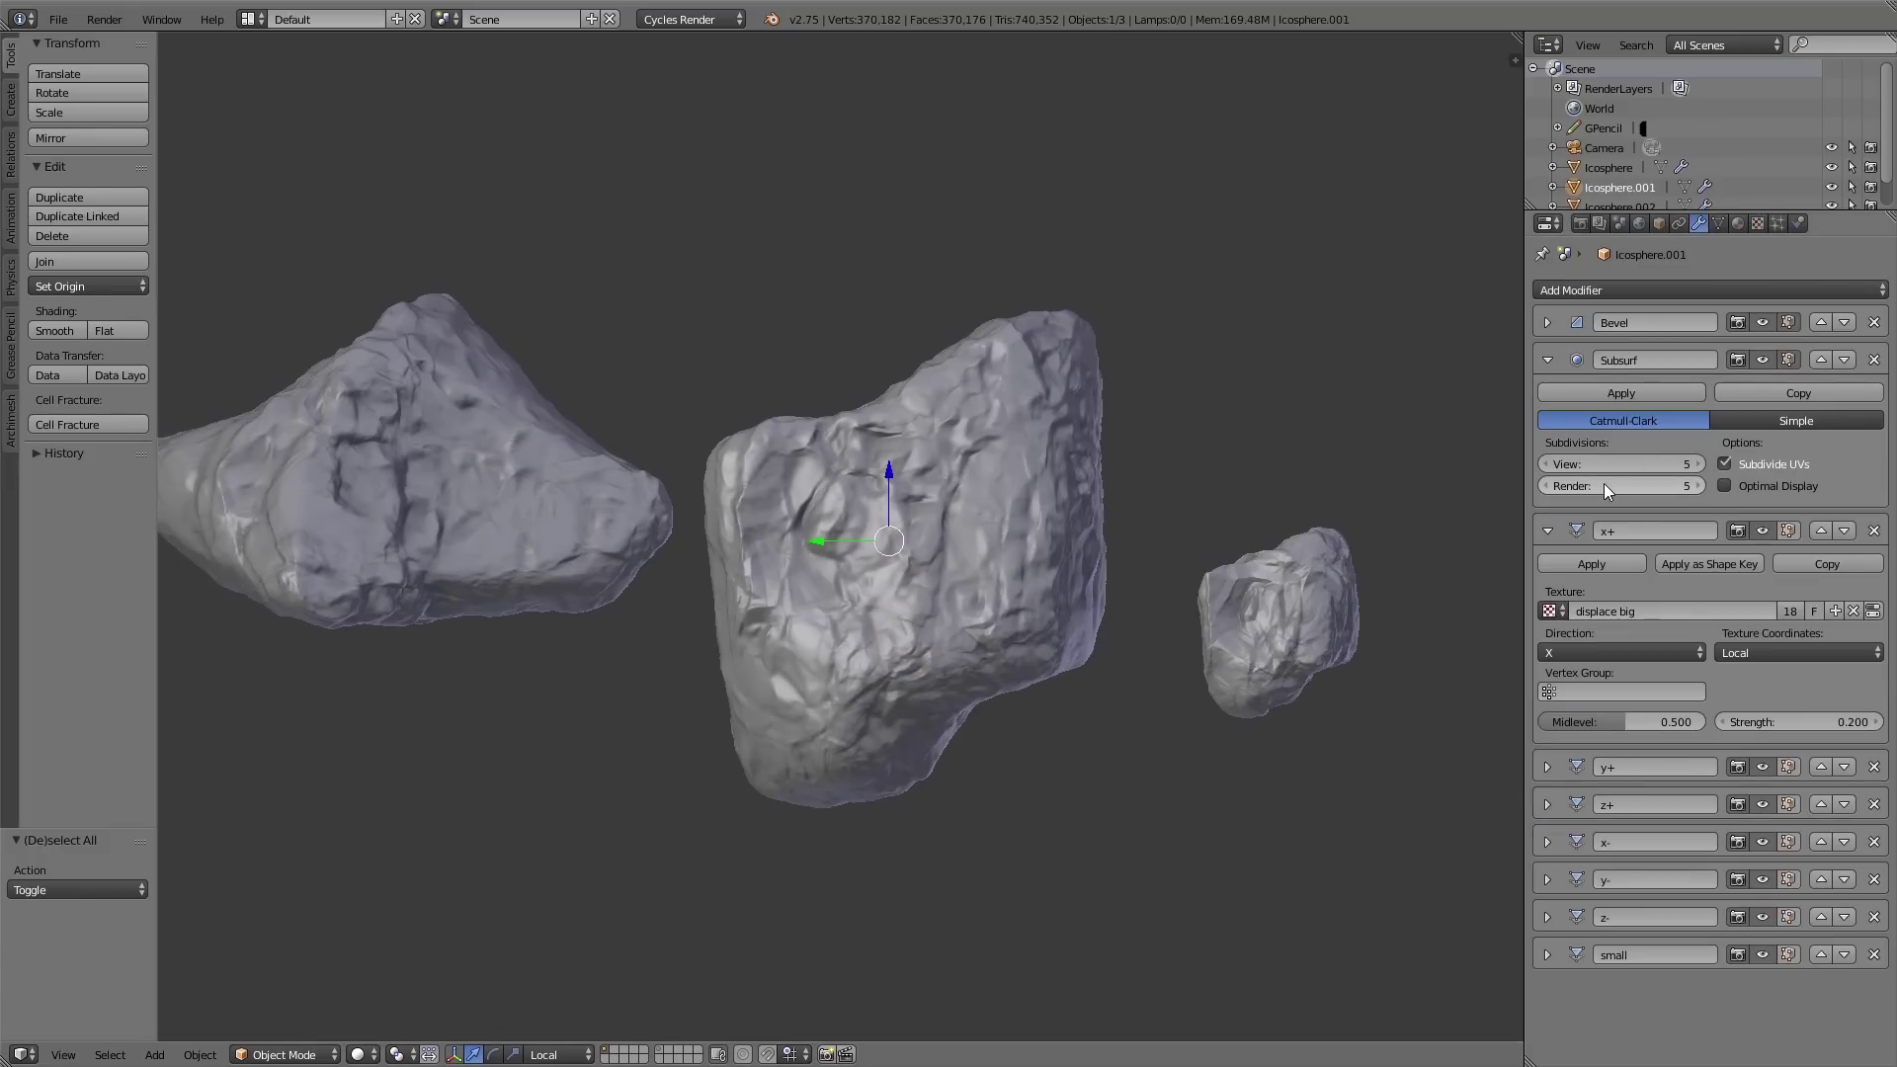
{"action": "left_click", "coordinate": [1547, 360]}
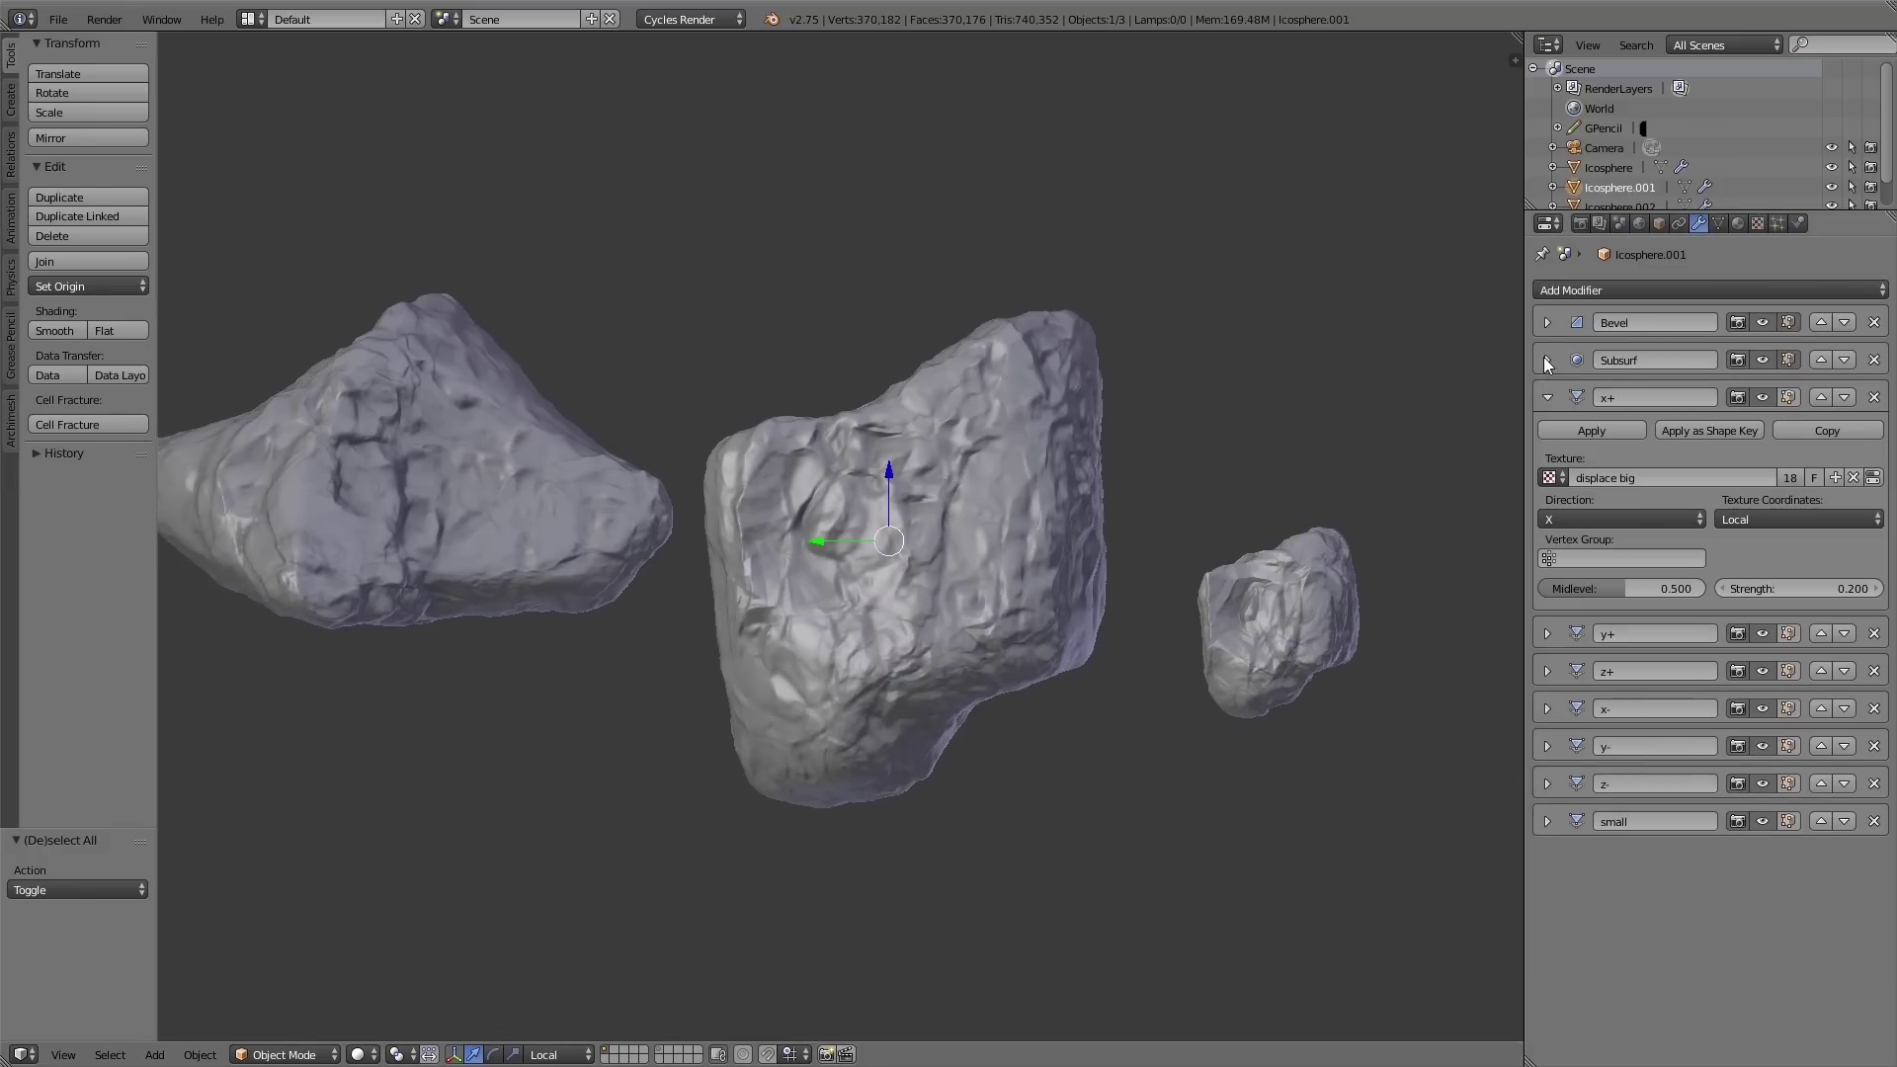
{"action": "left_click", "coordinate": [1545, 389]}
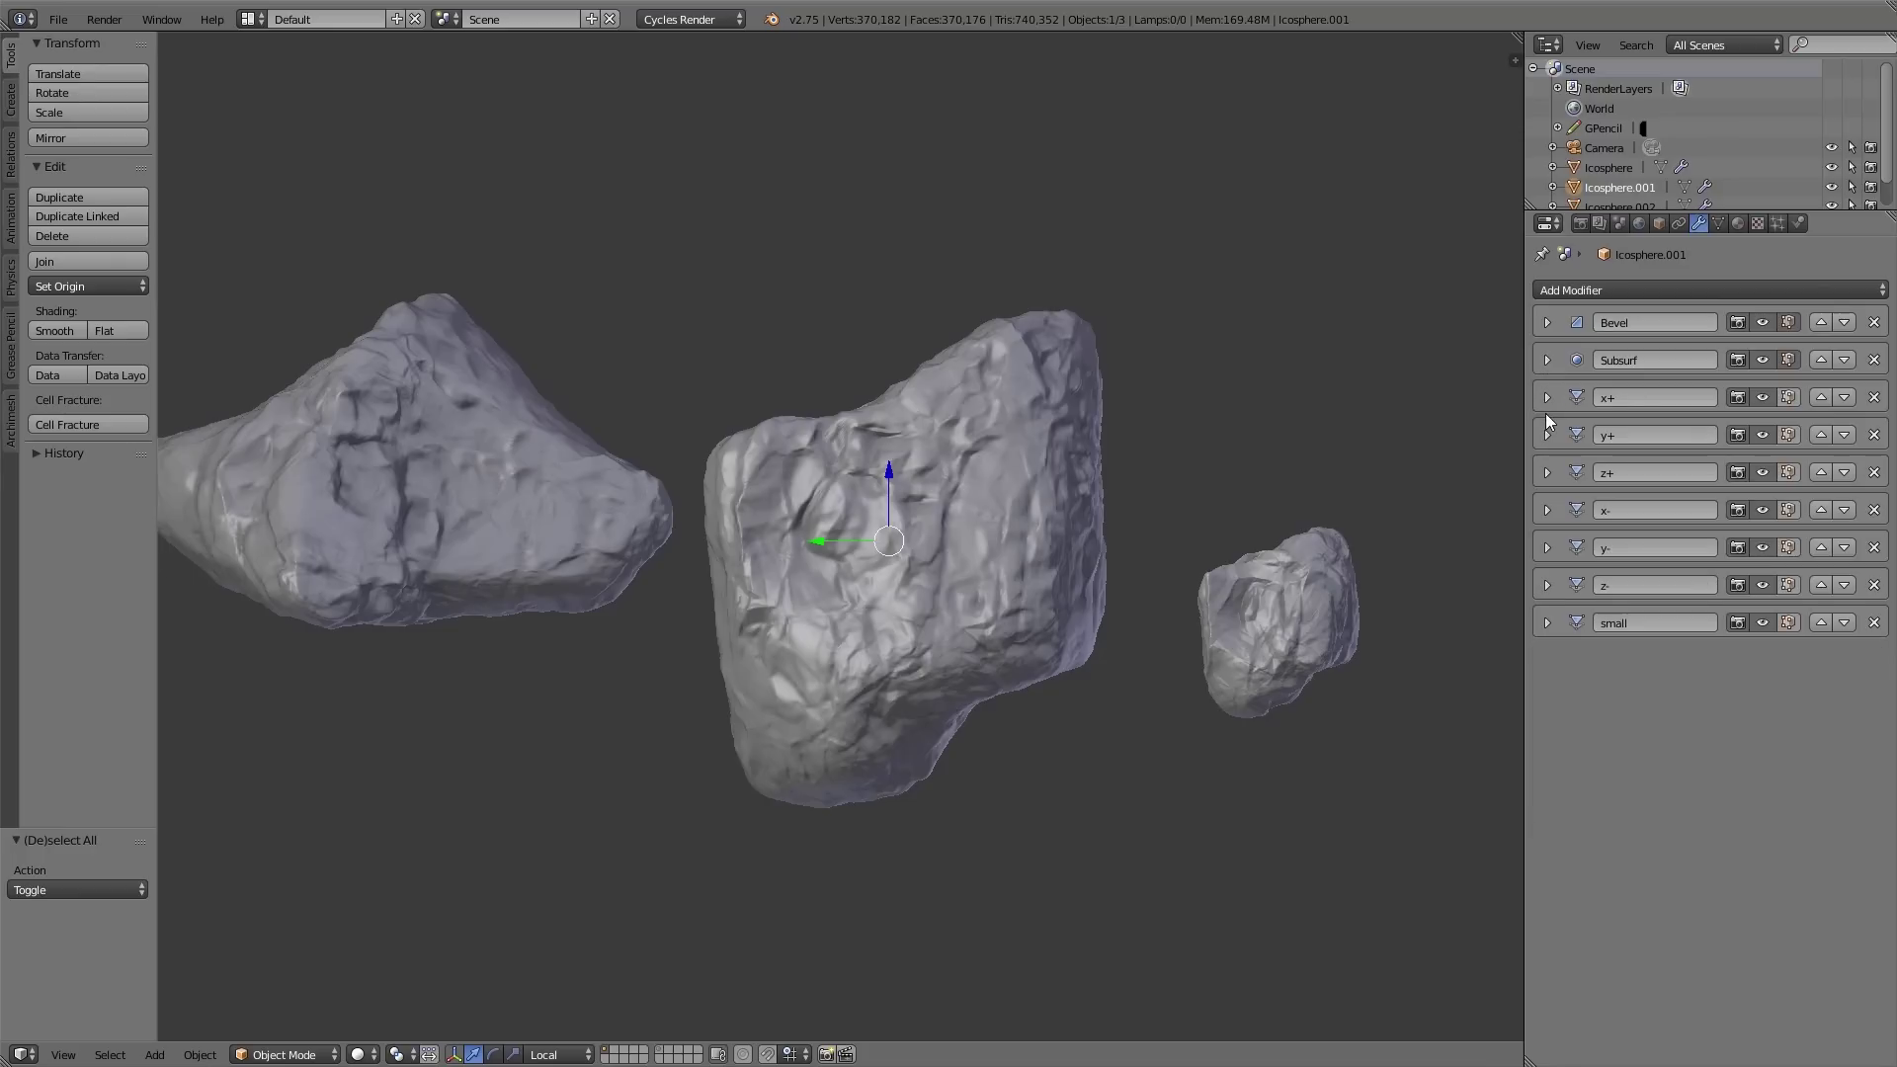
Step: Turn on scene Simplify with Viewport Subdivision 2 and Render Subdivision 5
{"action": "left_click", "coordinate": [1619, 223]}
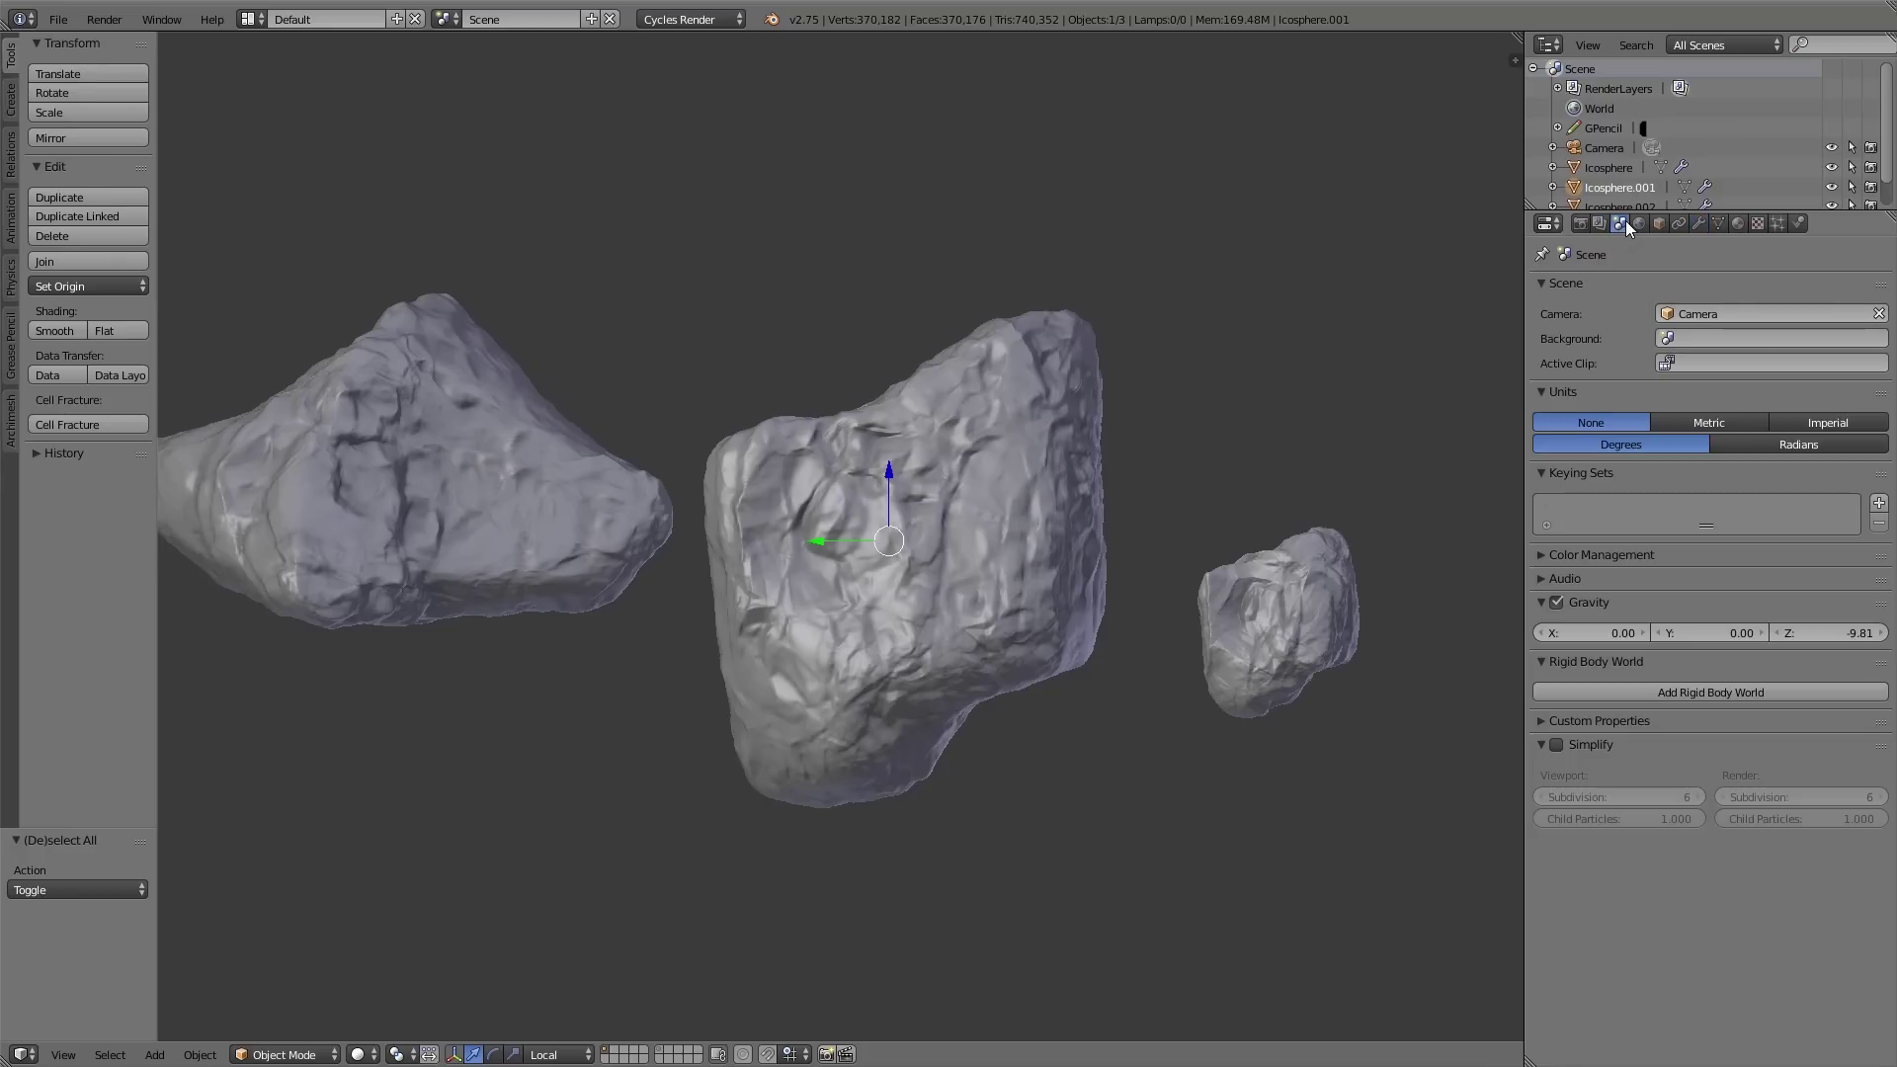
{"action": "left_click", "coordinate": [1556, 744]}
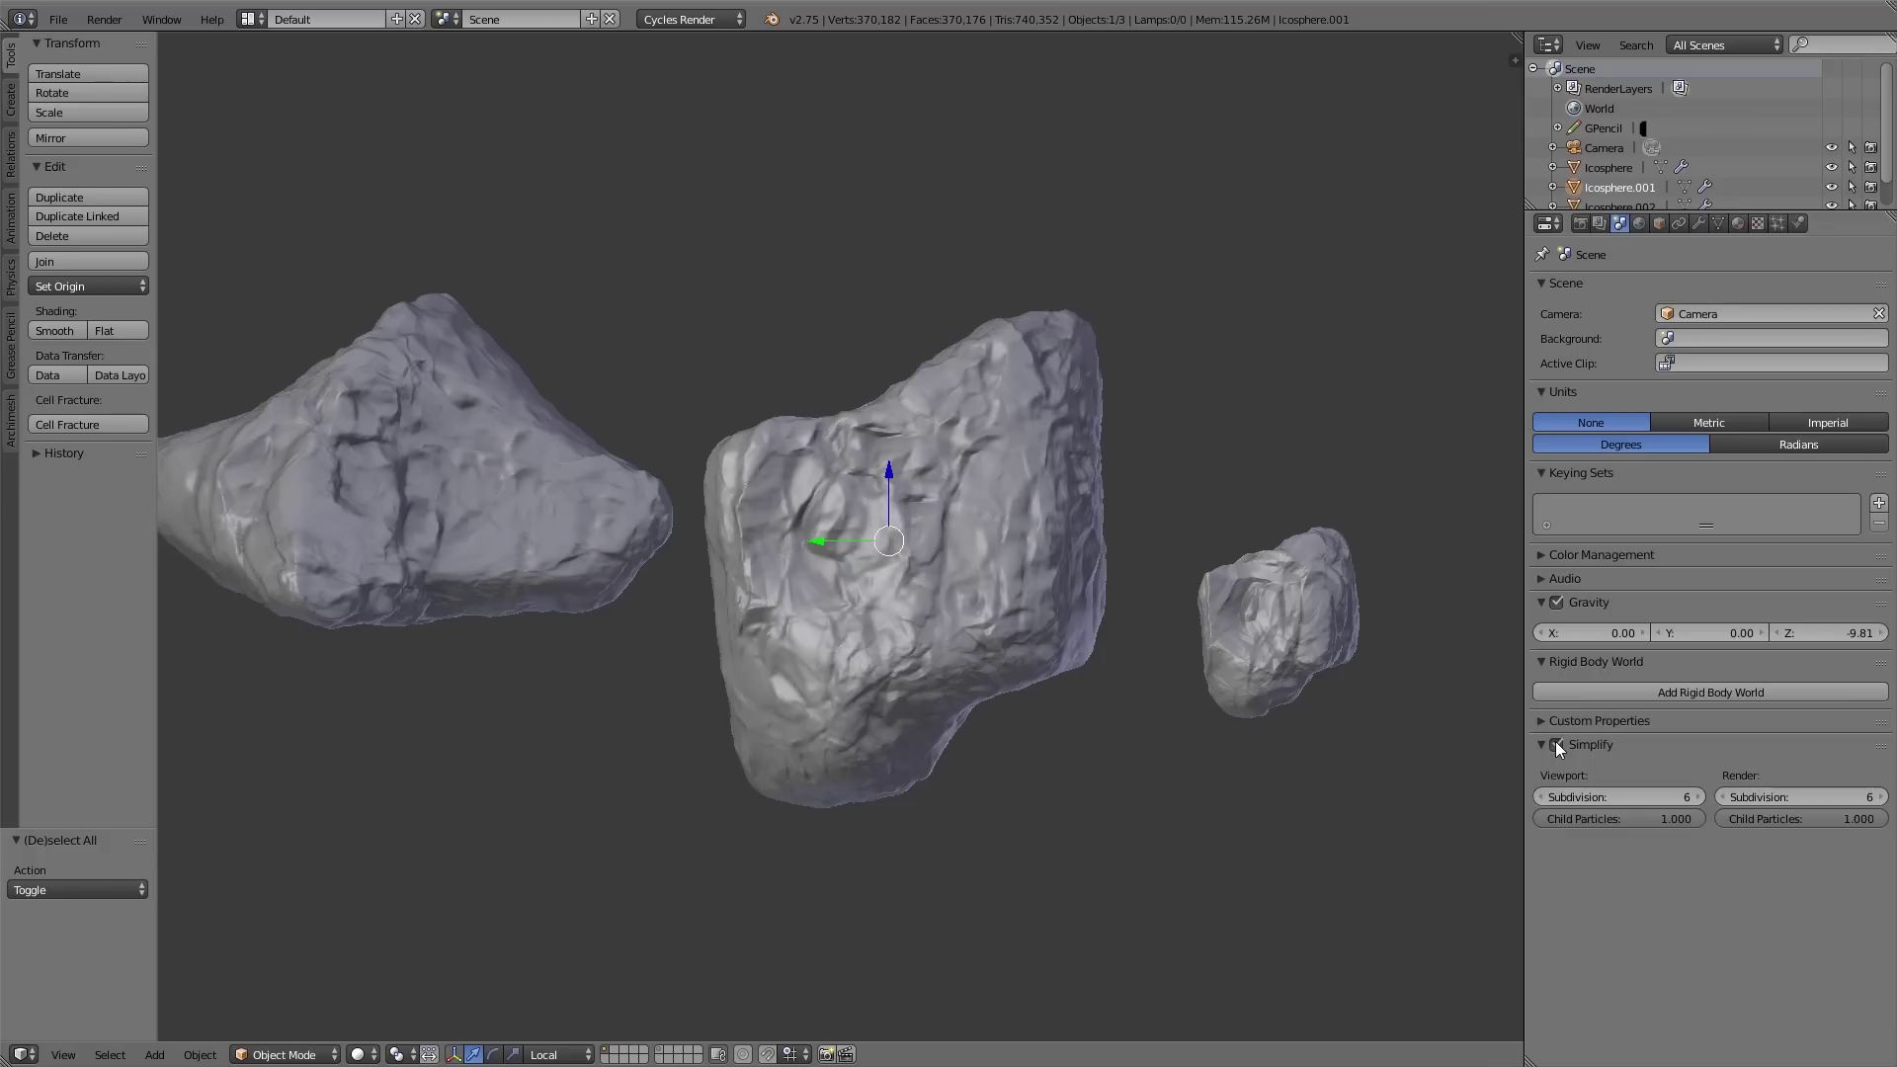
{"action": "left_click", "coordinate": [1539, 796]}
{"action": "left_click", "coordinate": [1539, 796]}
{"action": "left_click", "coordinate": [1540, 796]}
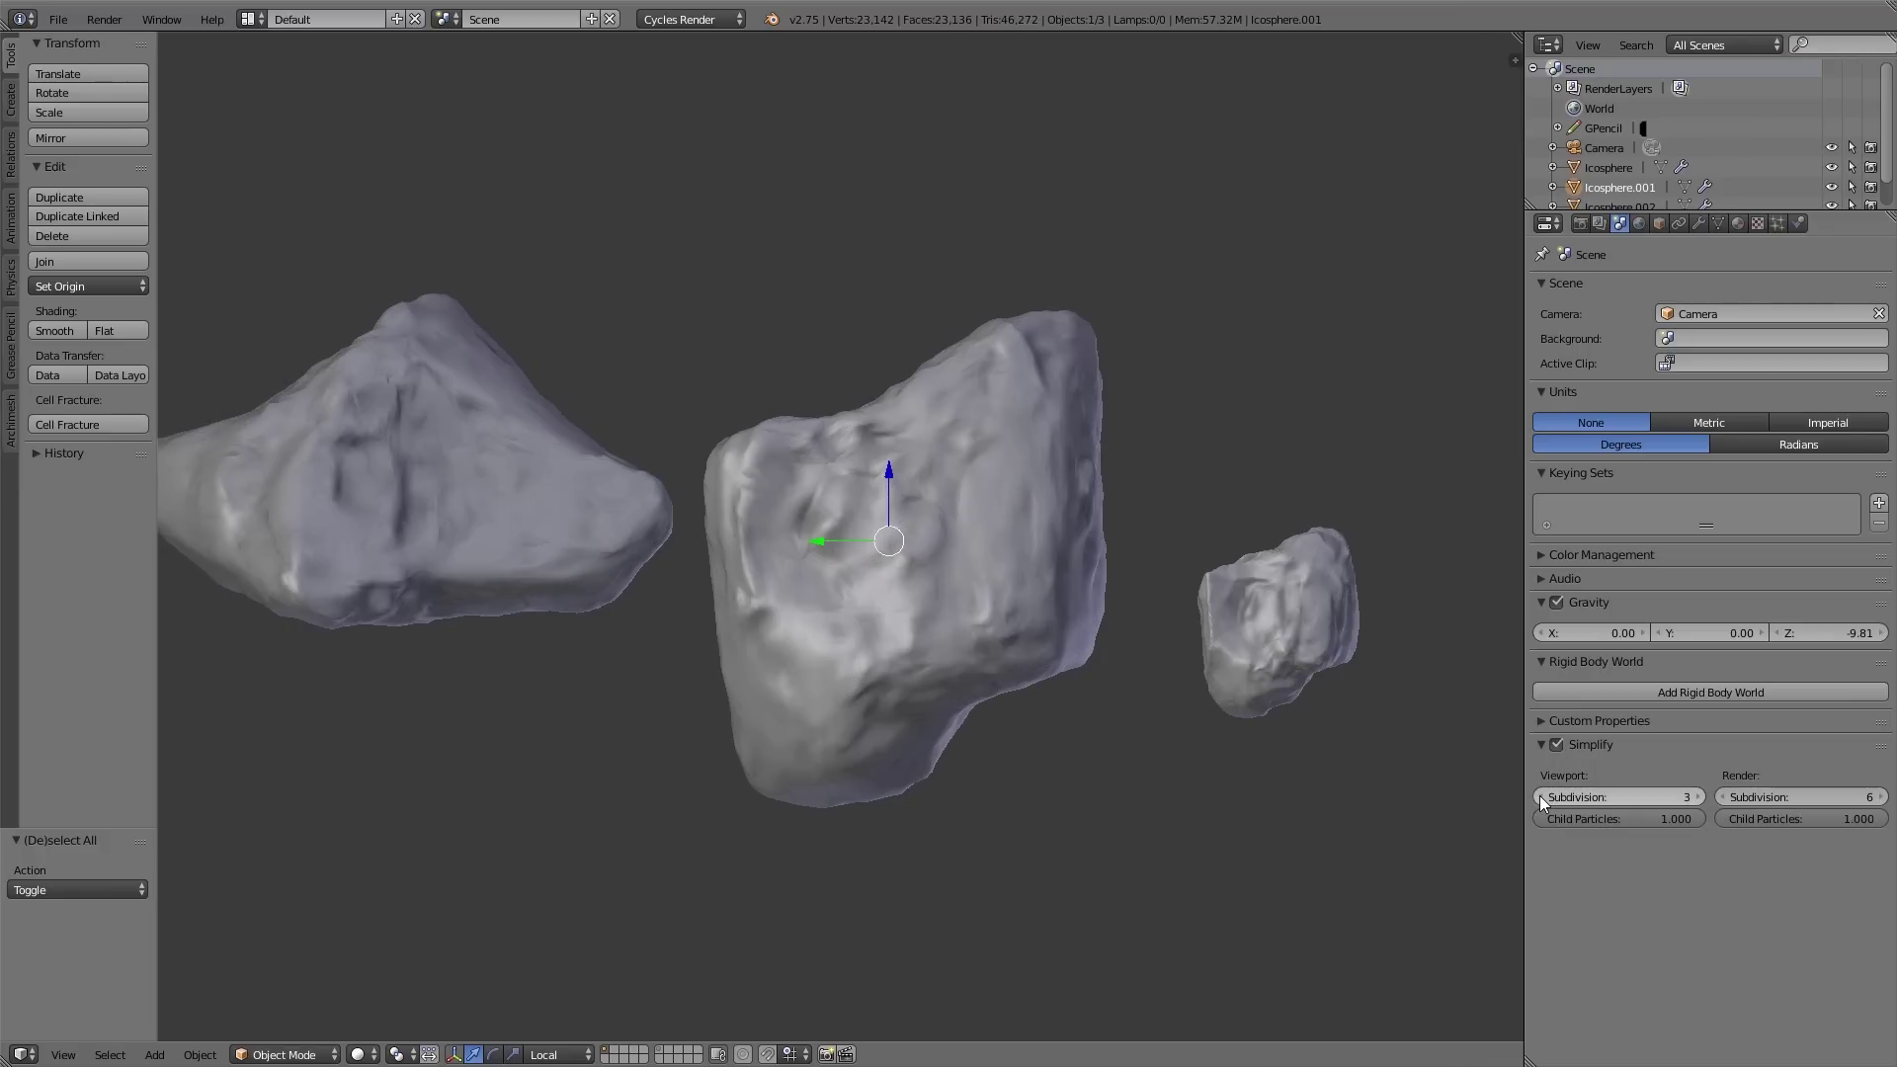
{"action": "left_click", "coordinate": [1539, 796]}
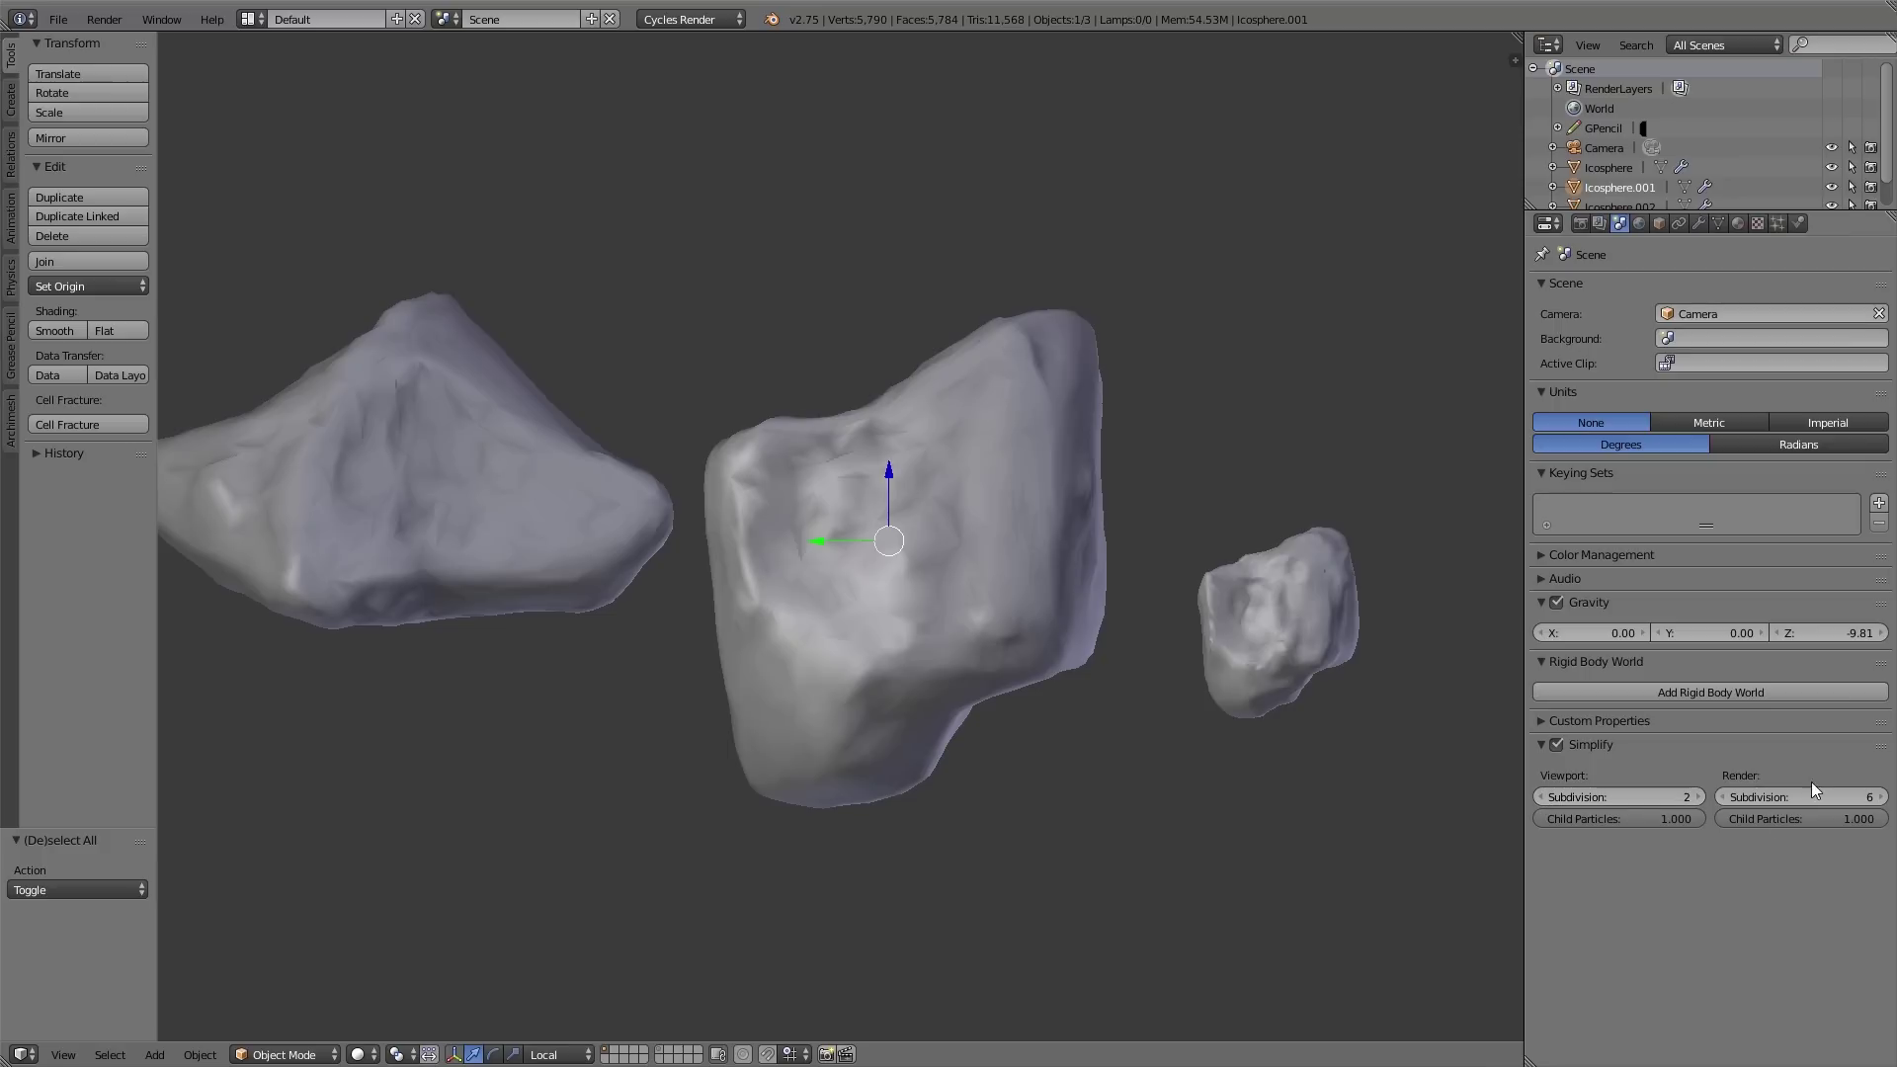
{"action": "left_click", "coordinate": [1719, 798]}
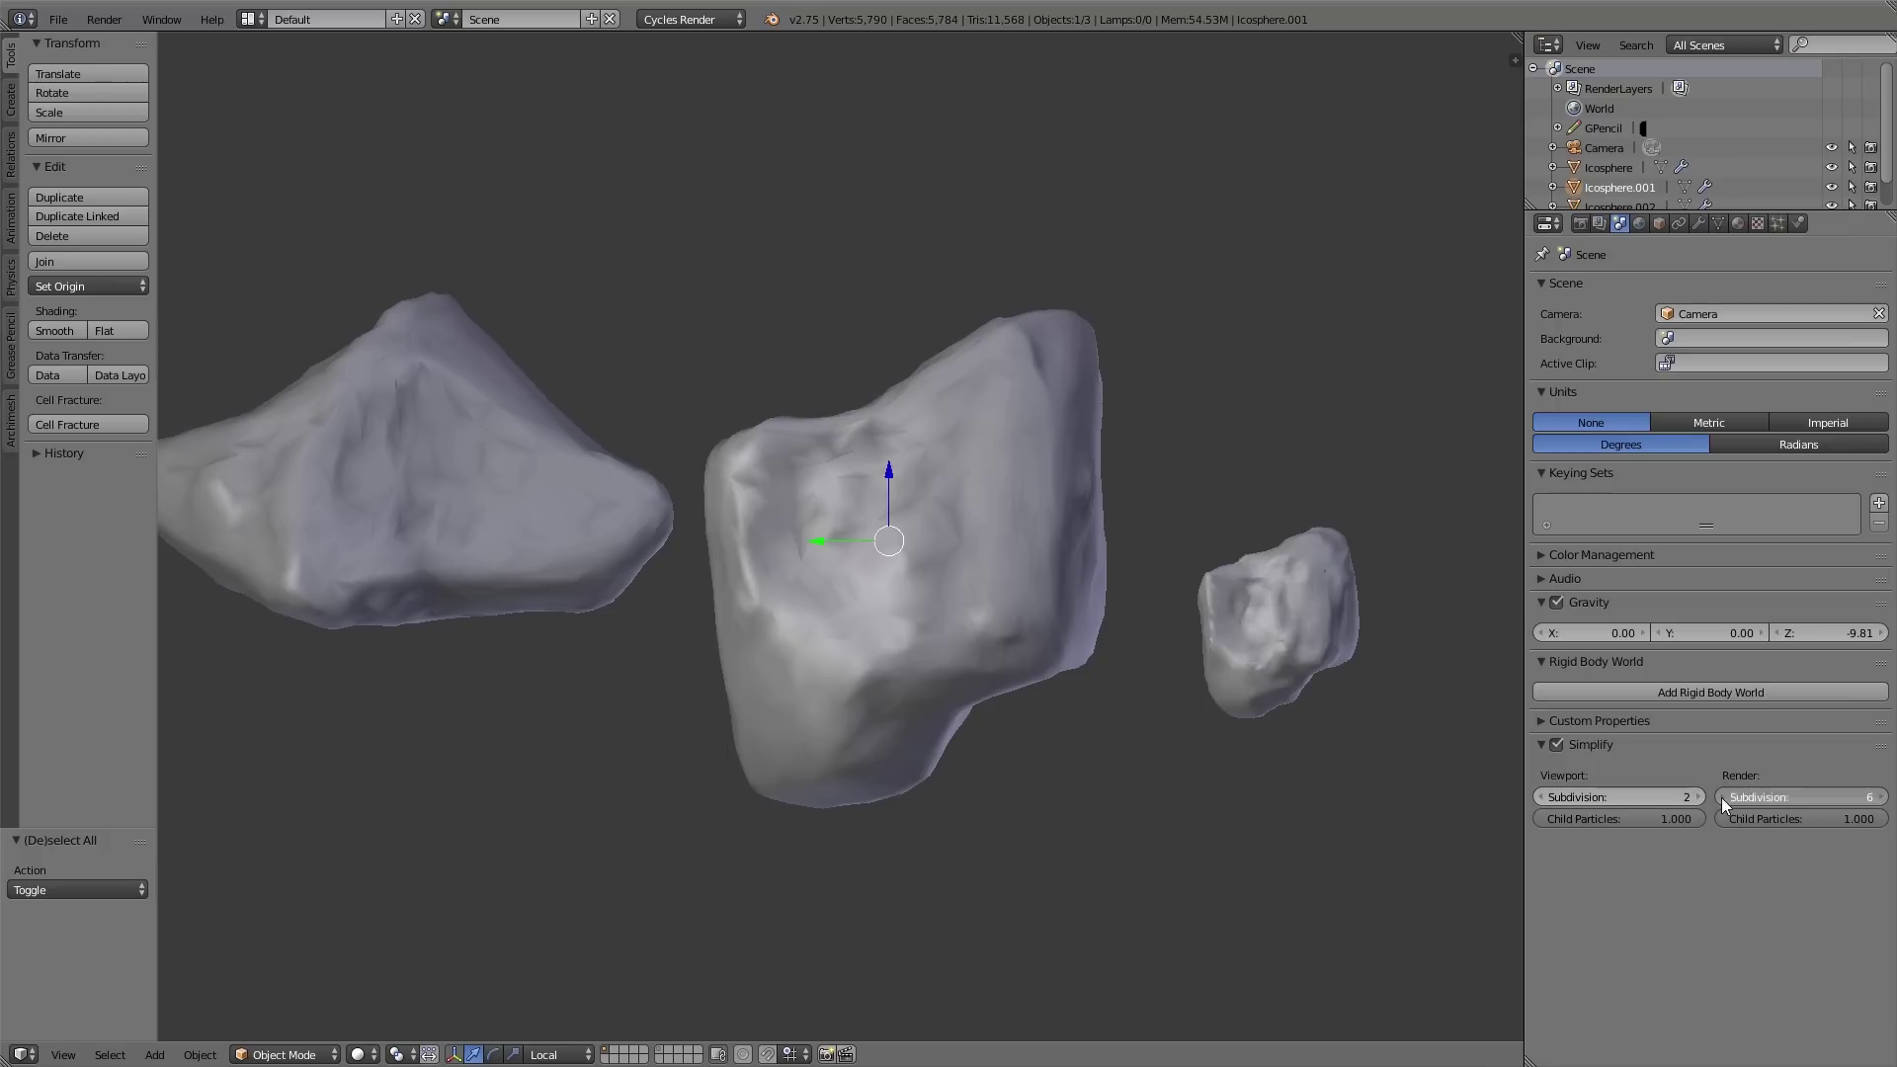
{"action": "left_click", "coordinate": [1541, 797]}
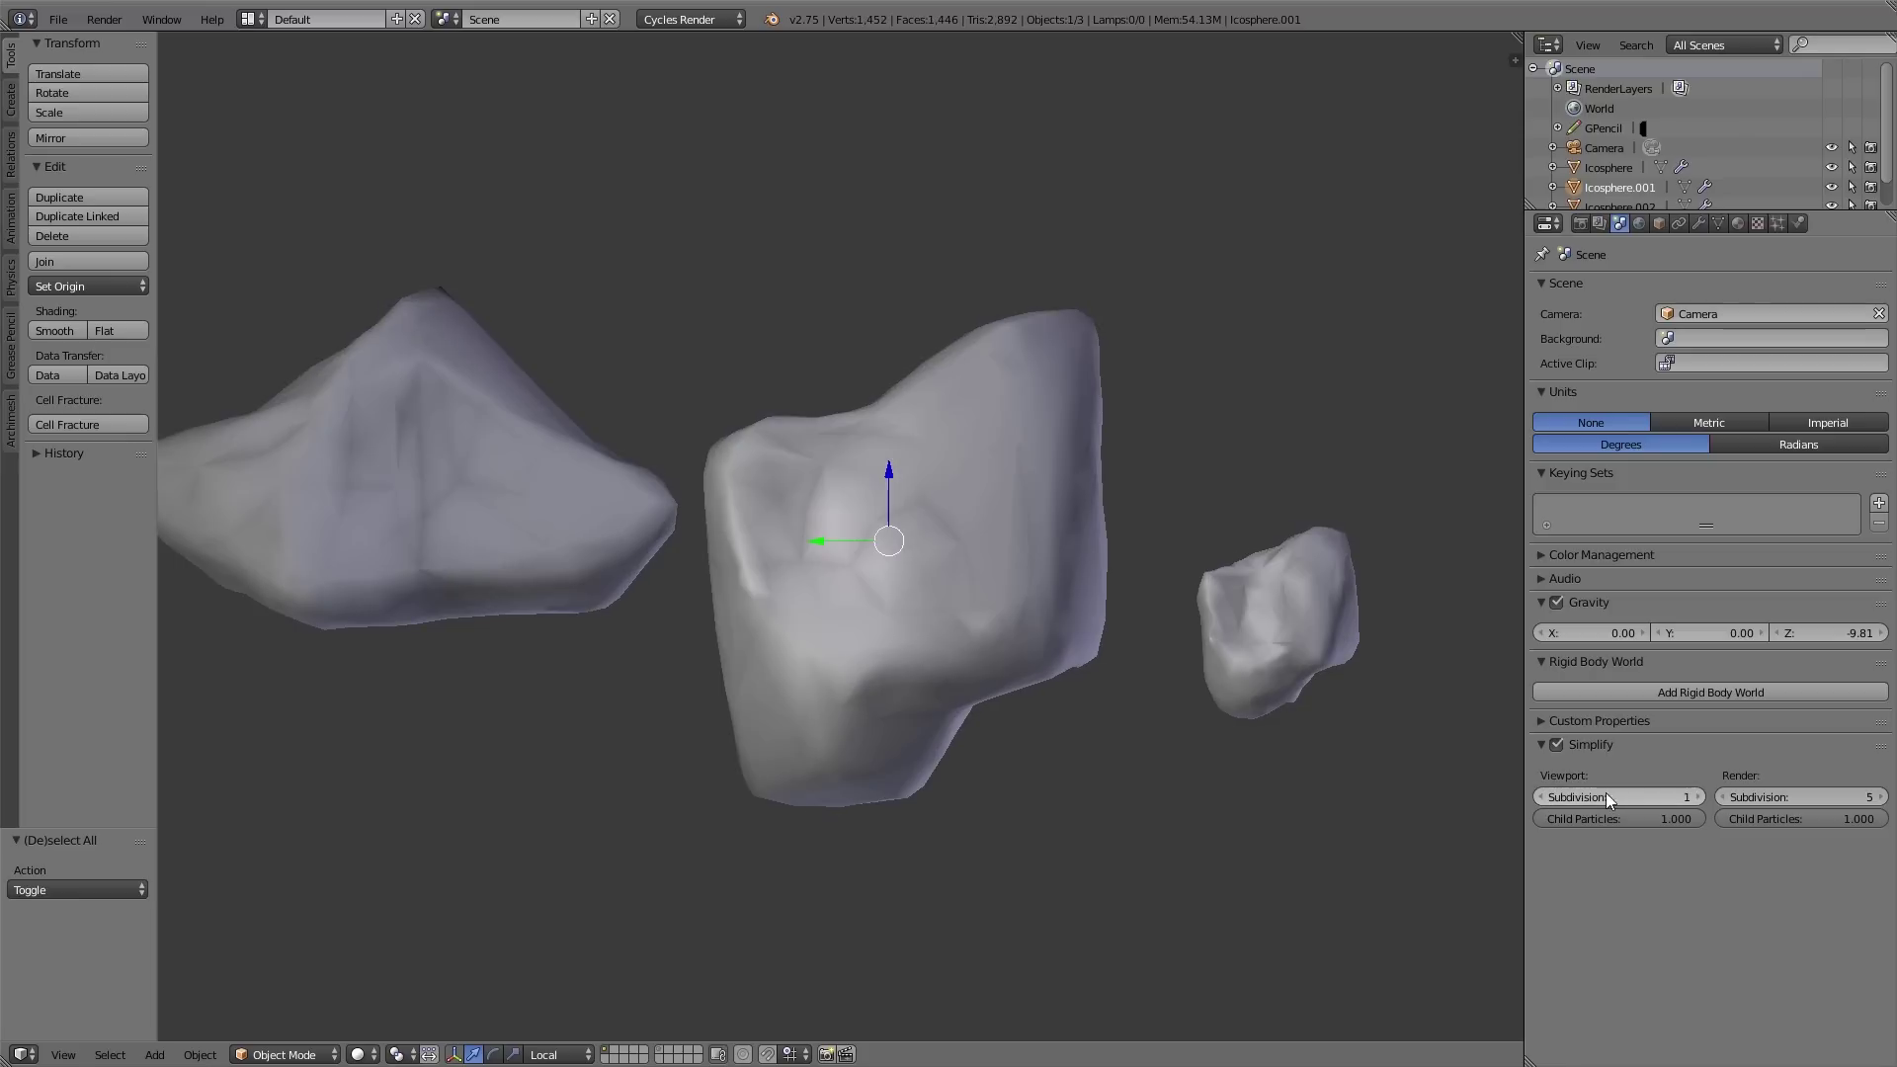
{"action": "left_click", "coordinate": [1695, 796]}
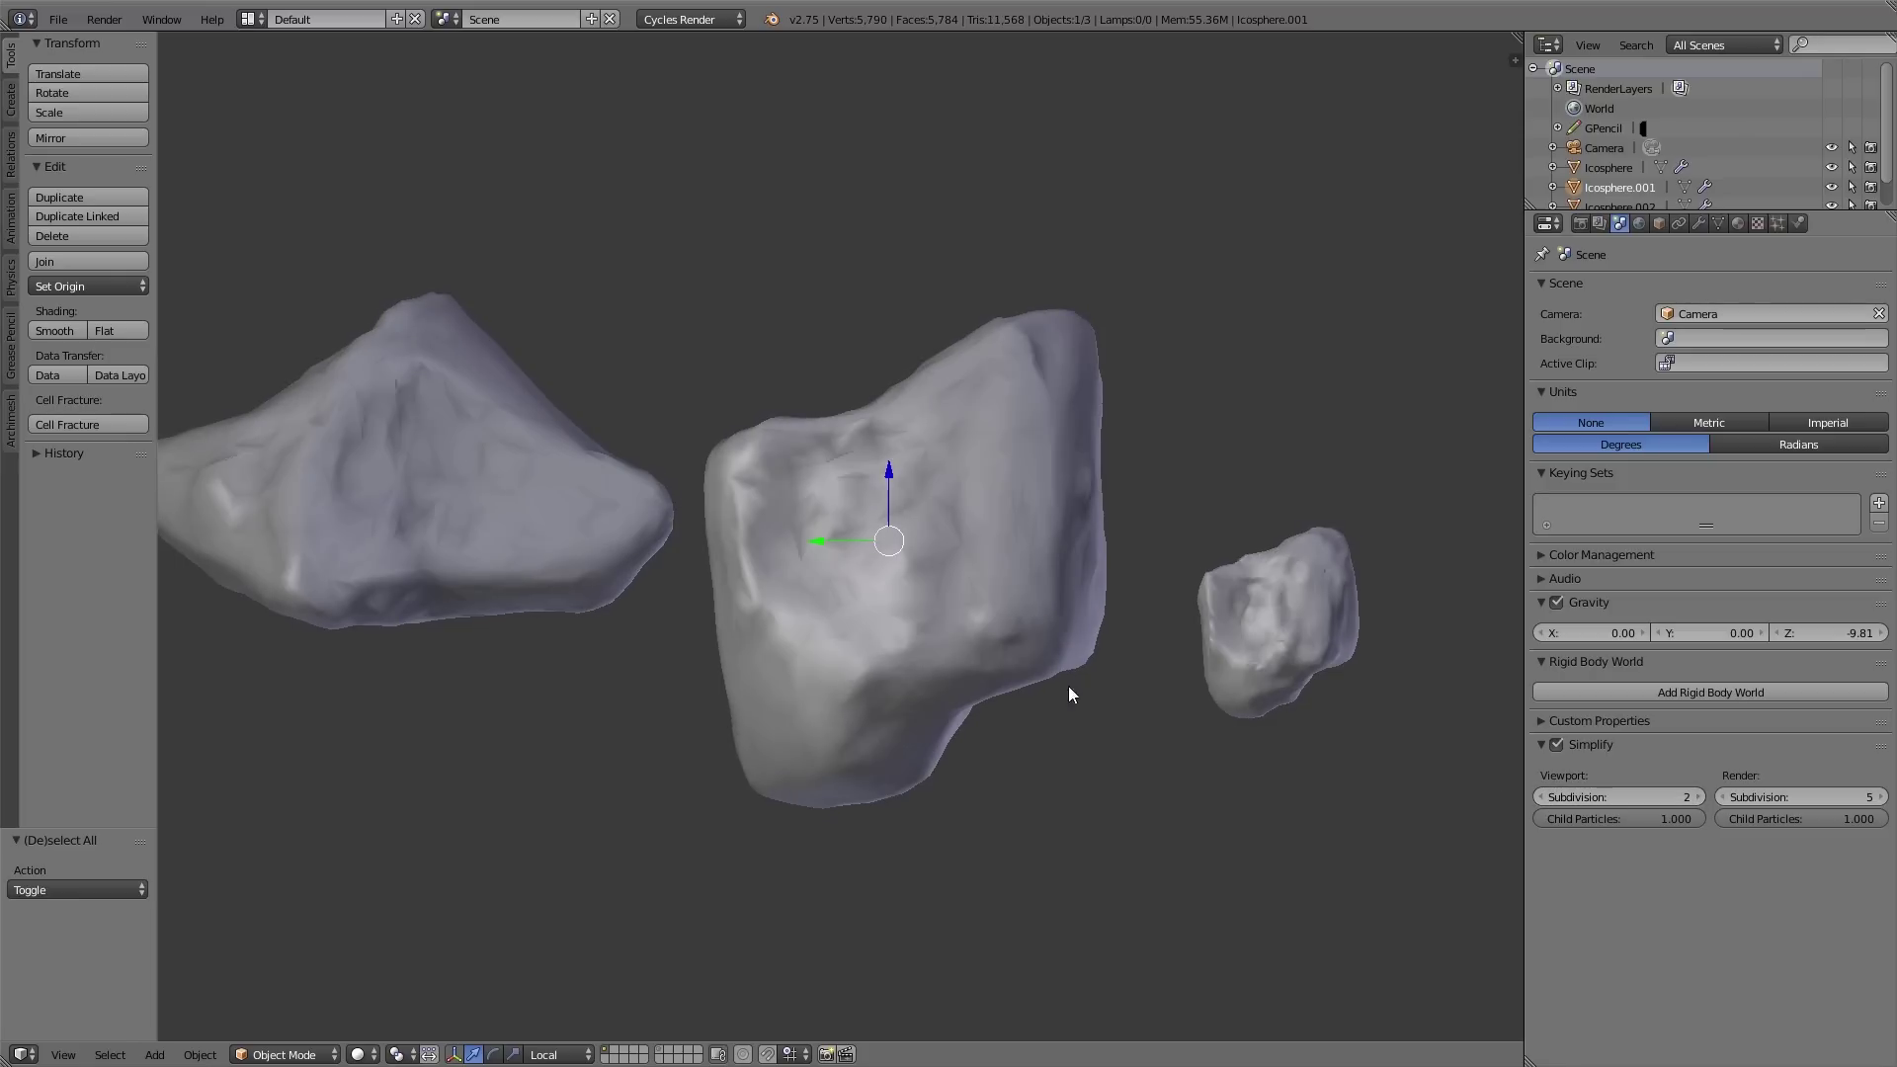
Step: Duplicate the small rock along Y, placing the copy beside the original
{"action": "middle_click_drag", "start_coordinate": [986, 585], "coordinate": [767, 639]}
{"action": "right_click", "coordinate": [998, 729]}
{"action": "middle_click_drag", "start_coordinate": [998, 730], "coordinate": [1021, 721]}
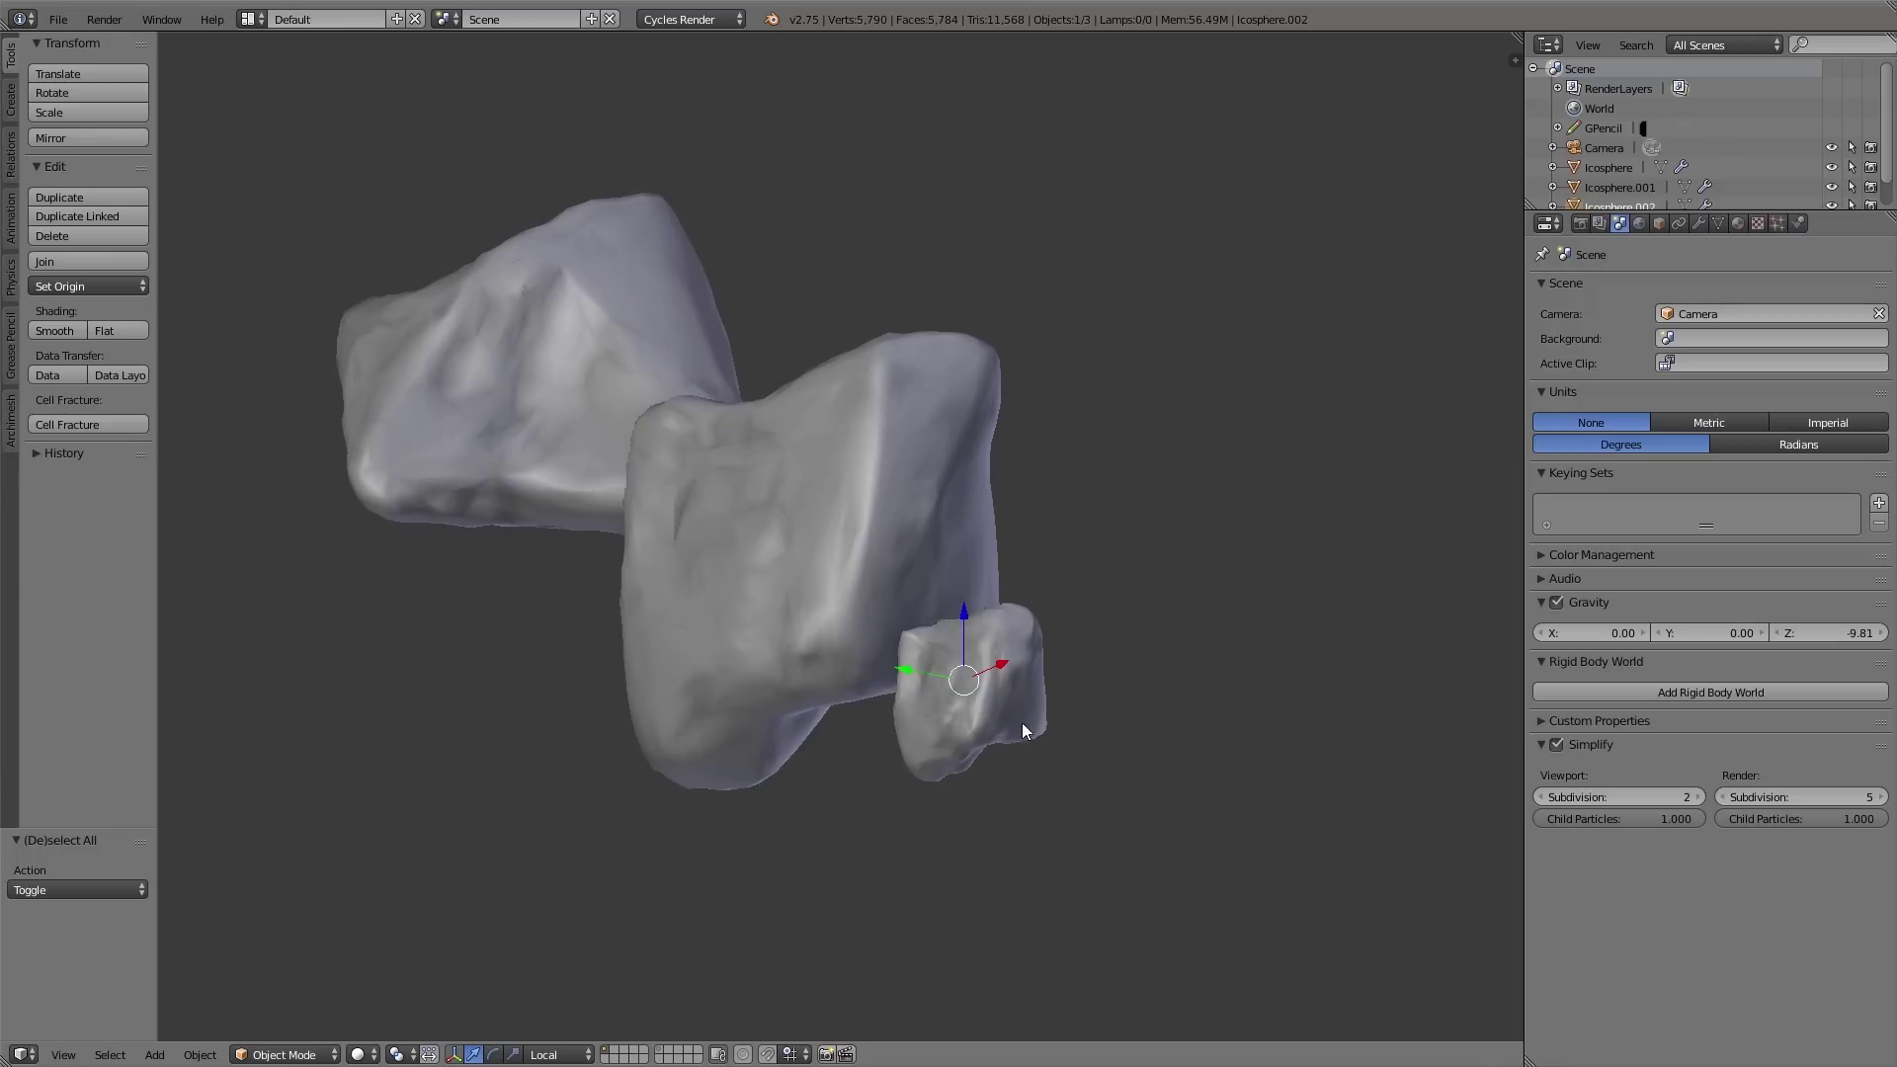
{"action": "key", "text": "shift+d"}
{"action": "key", "text": "y"}
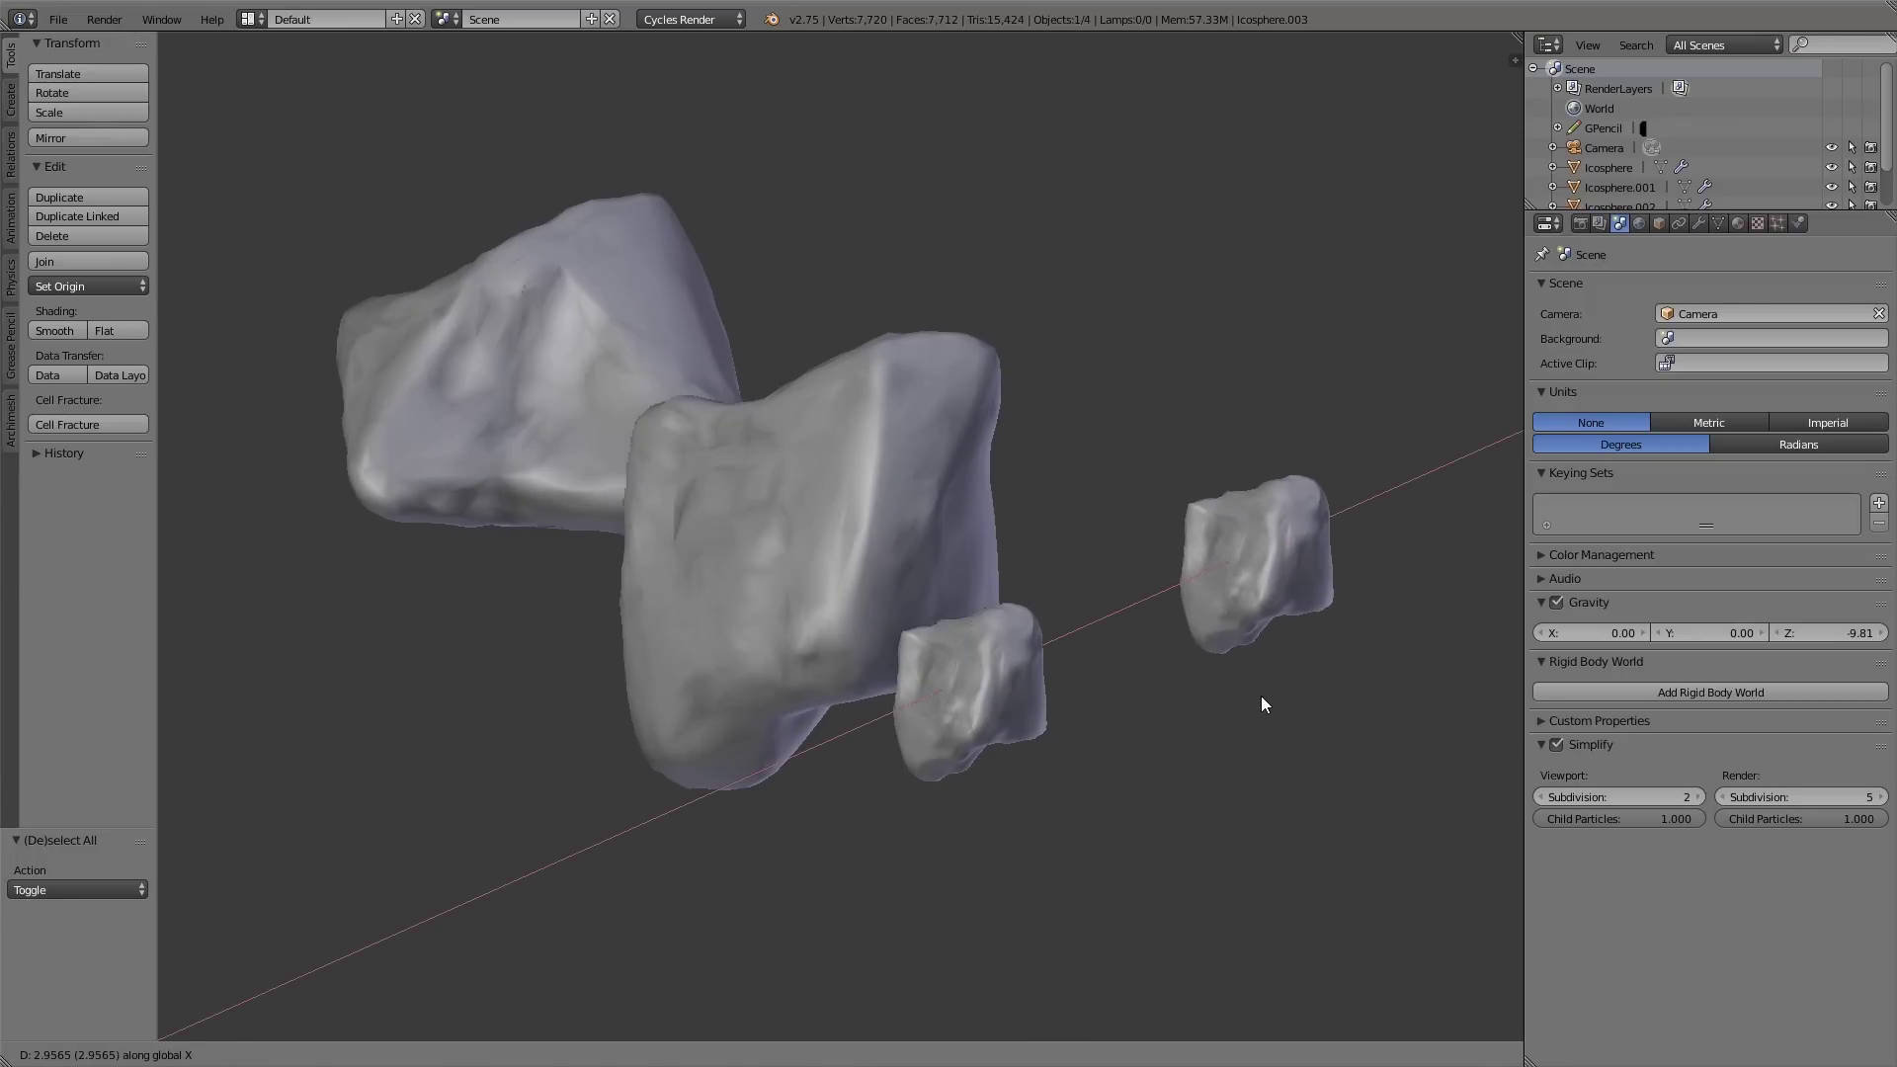
{"action": "left_click", "coordinate": [1261, 696]}
{"action": "middle_click_drag", "start_coordinate": [1260, 695], "coordinate": [1036, 672]}
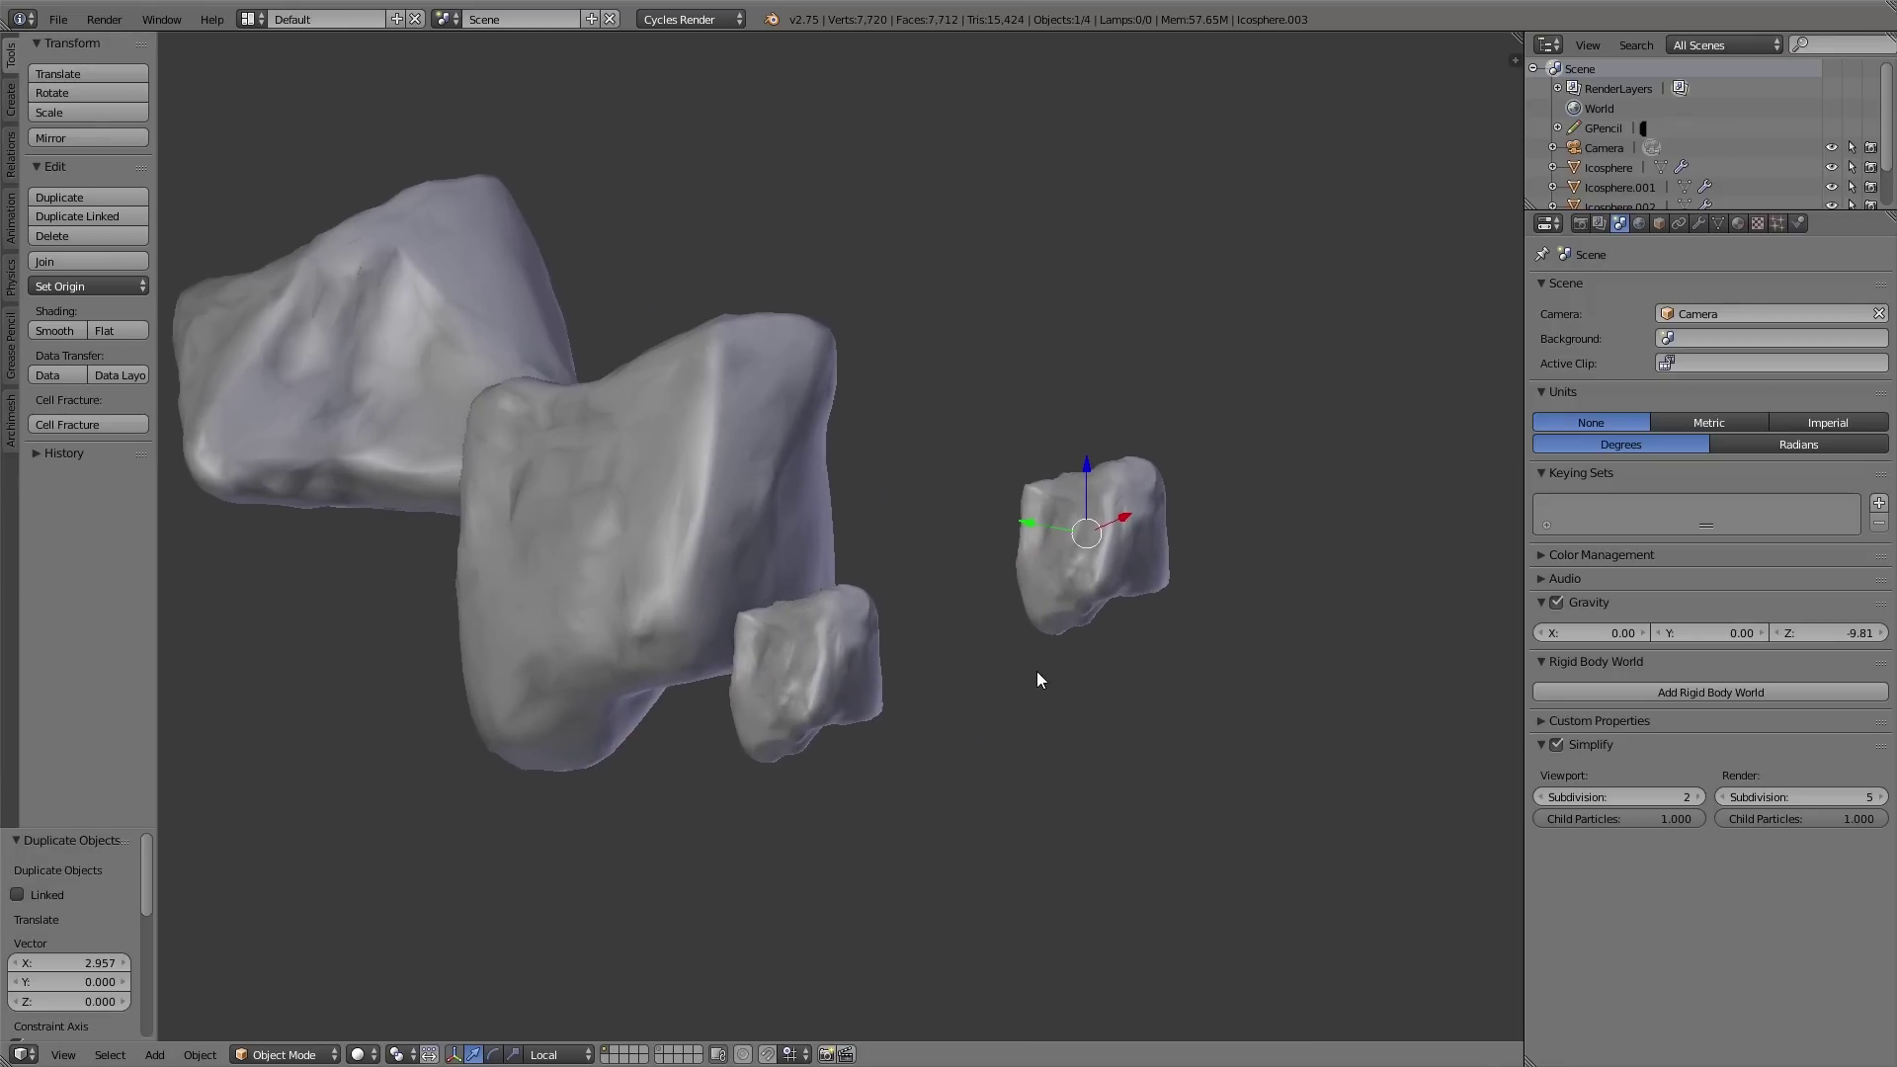
Step: Lower the copy's Subdivision Surface view and render levels, then turn off scene Simplify
{"action": "left_click", "coordinate": [1695, 224]}
{"action": "left_click", "coordinate": [1548, 360]}
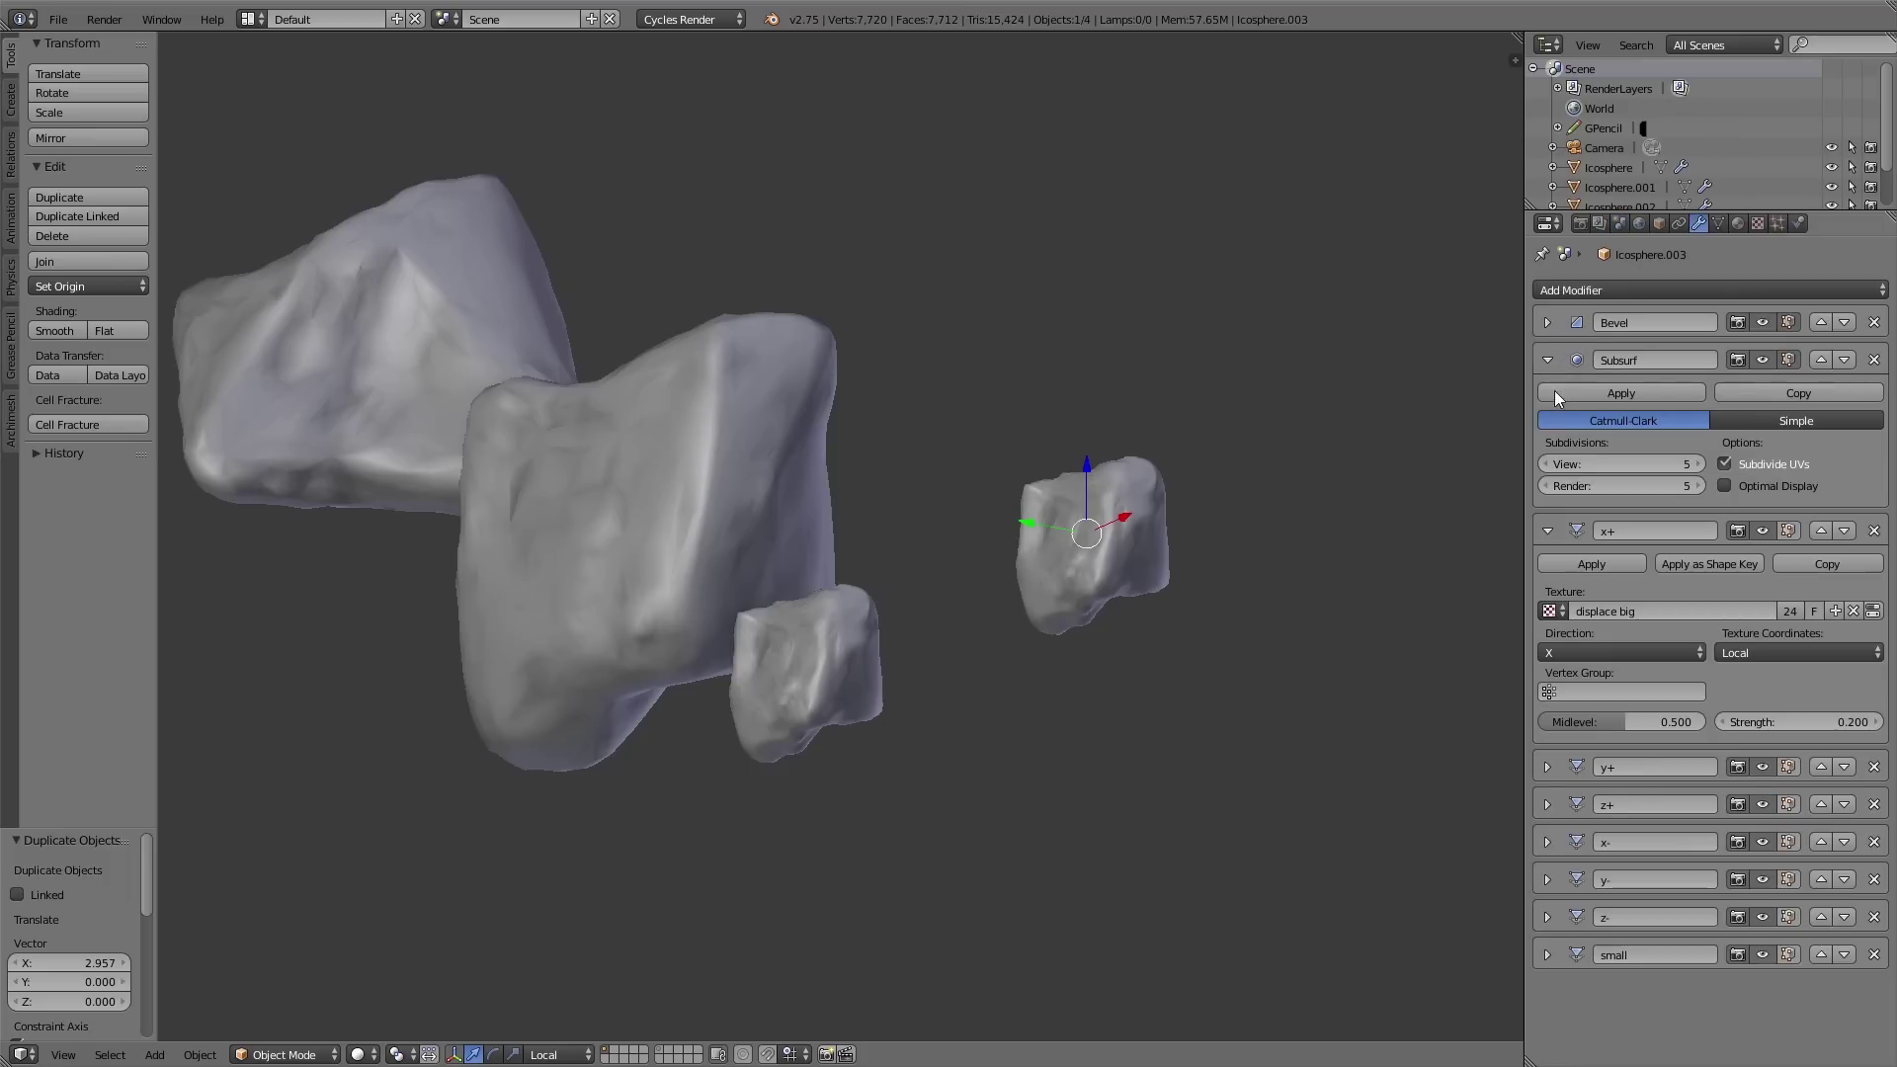
{"action": "left_click", "coordinate": [1545, 483]}
{"action": "left_click", "coordinate": [1545, 482]}
{"action": "left_click", "coordinate": [1545, 482]}
{"action": "left_click", "coordinate": [1545, 461]}
{"action": "left_click", "coordinate": [1545, 461]}
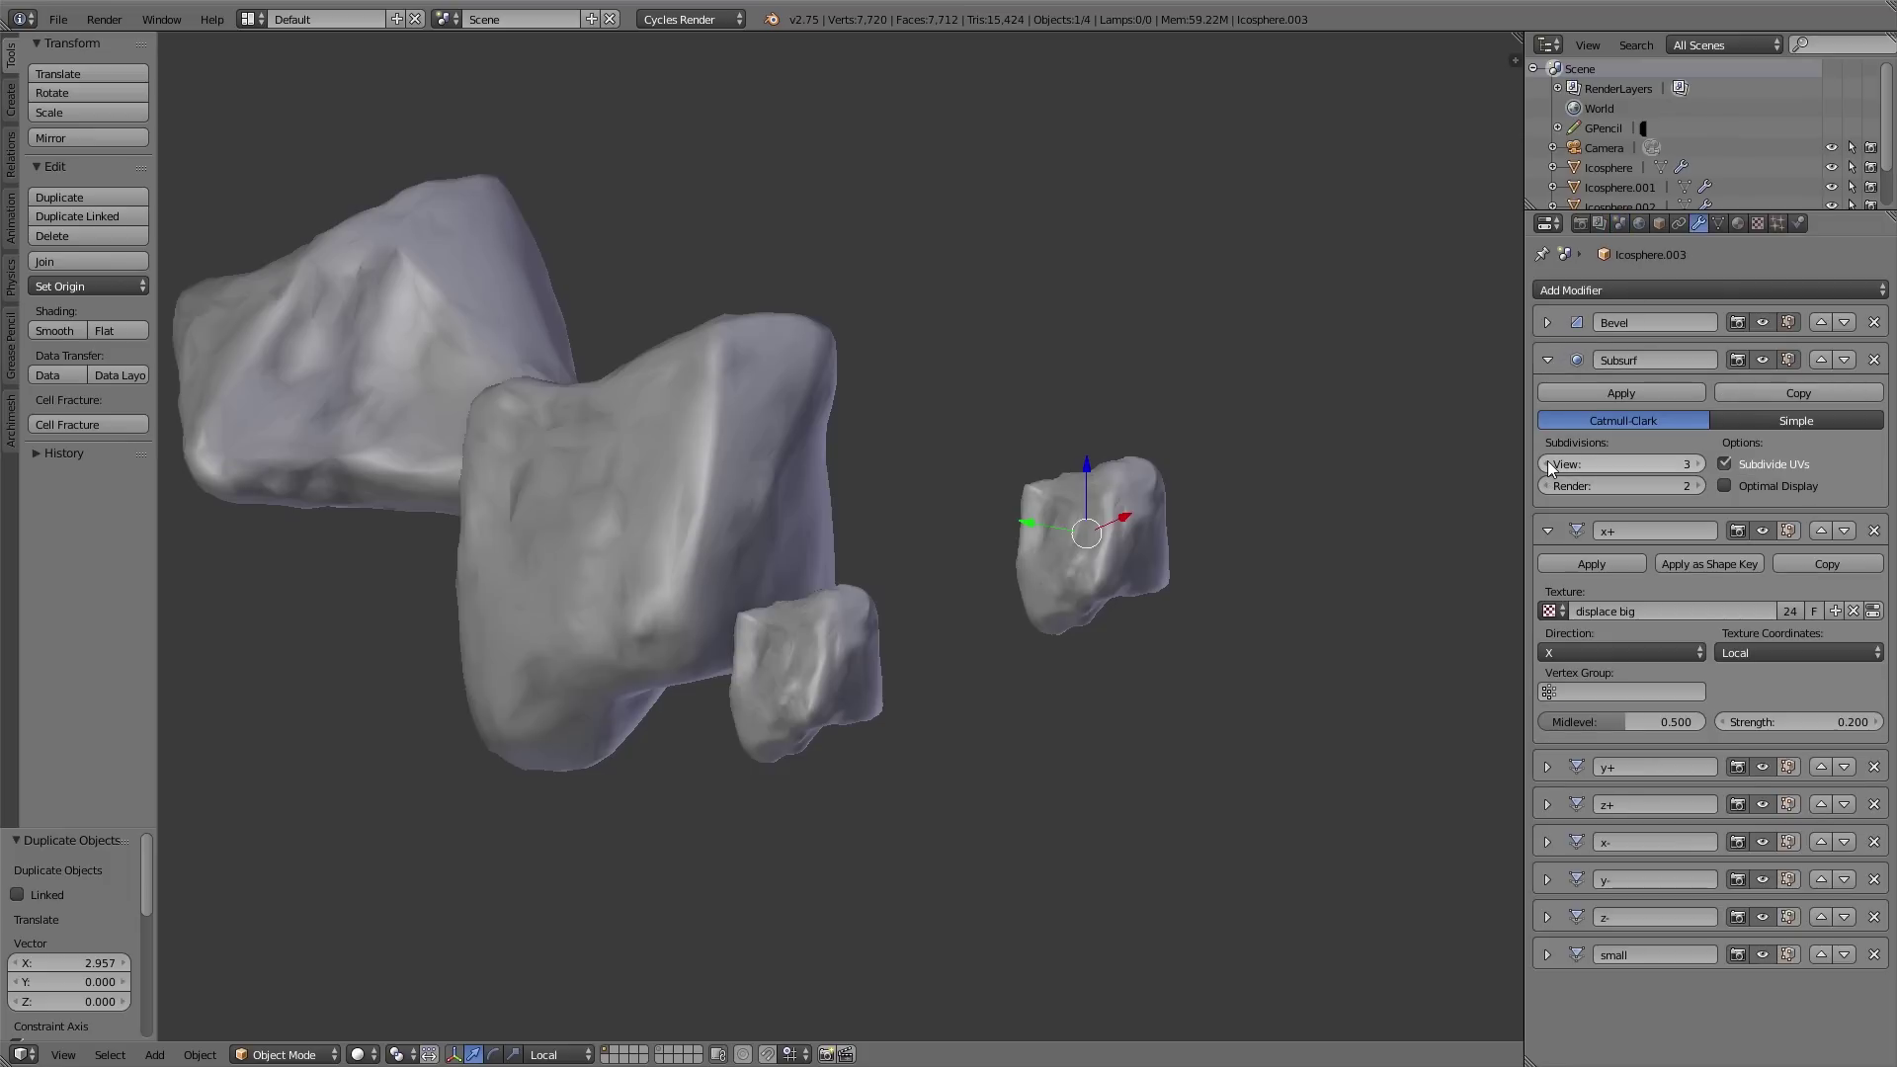
{"action": "left_click", "coordinate": [1546, 364]}
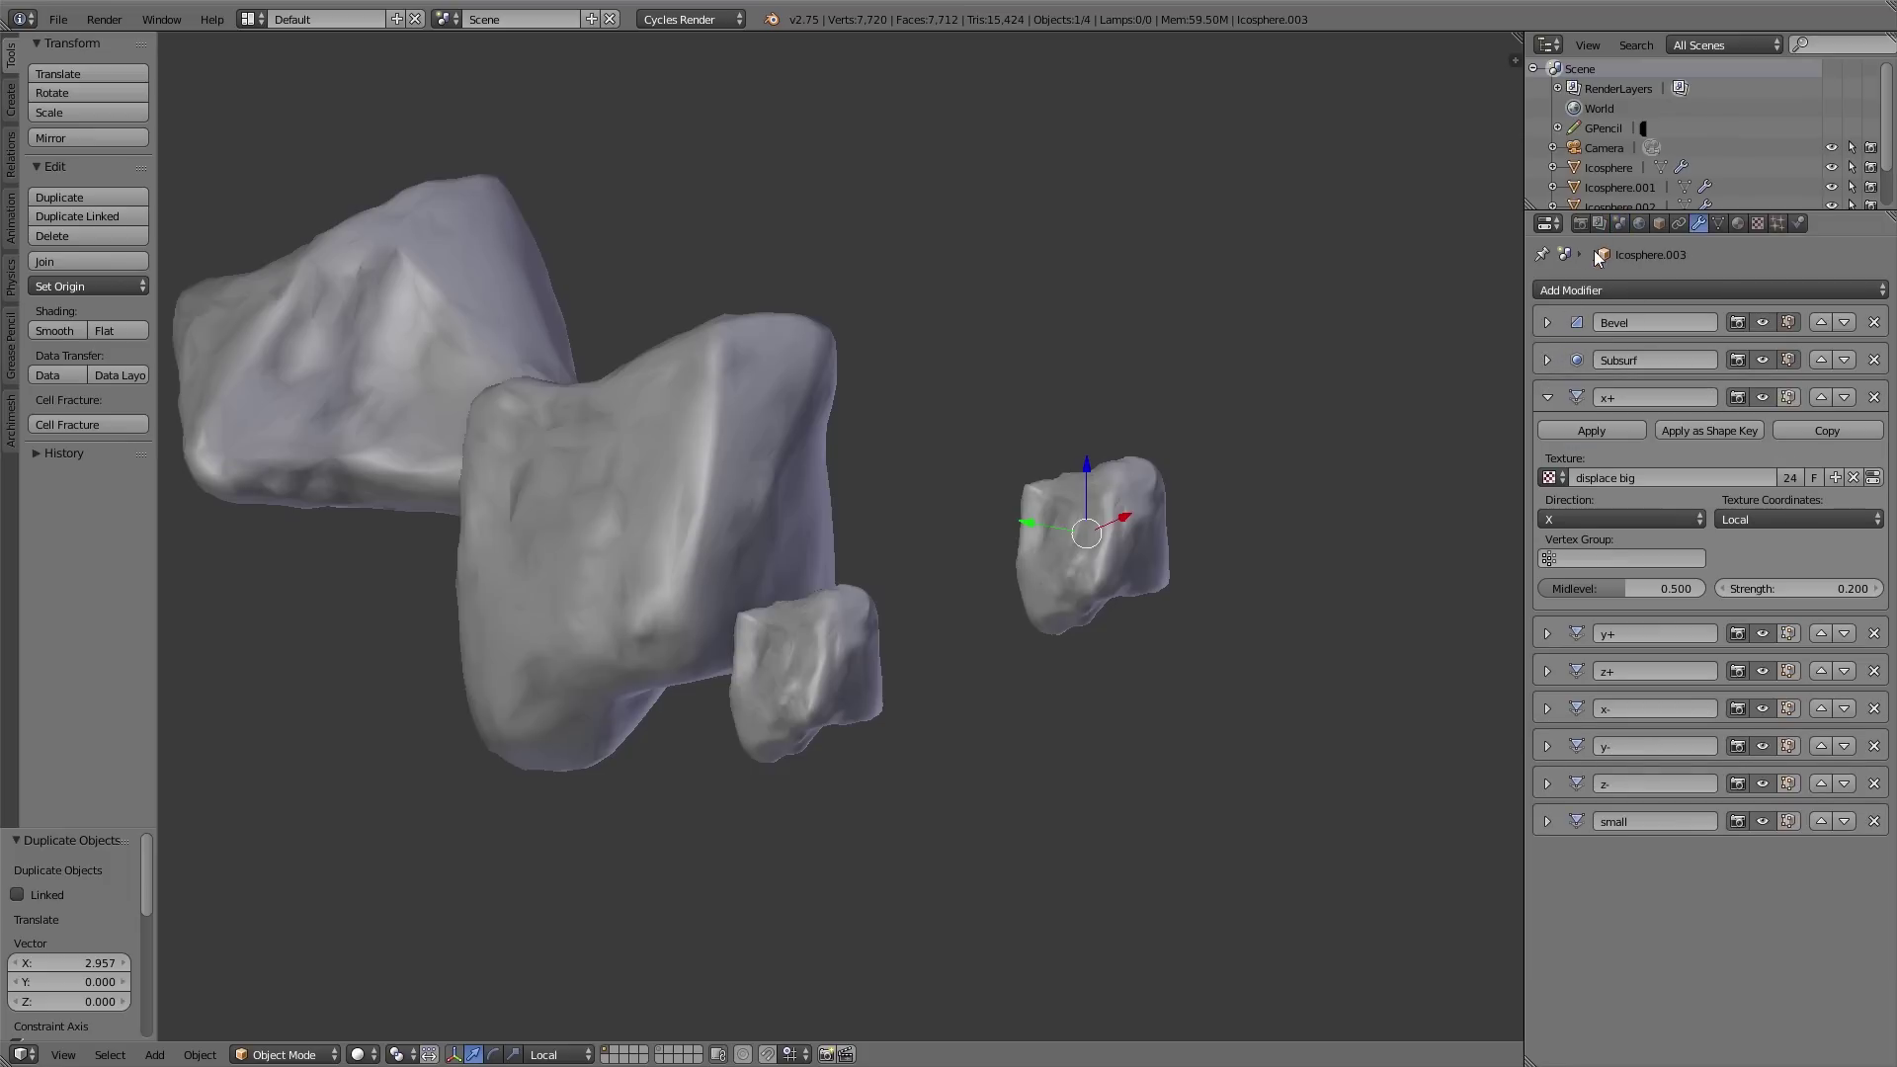
{"action": "left_click", "coordinate": [1620, 223]}
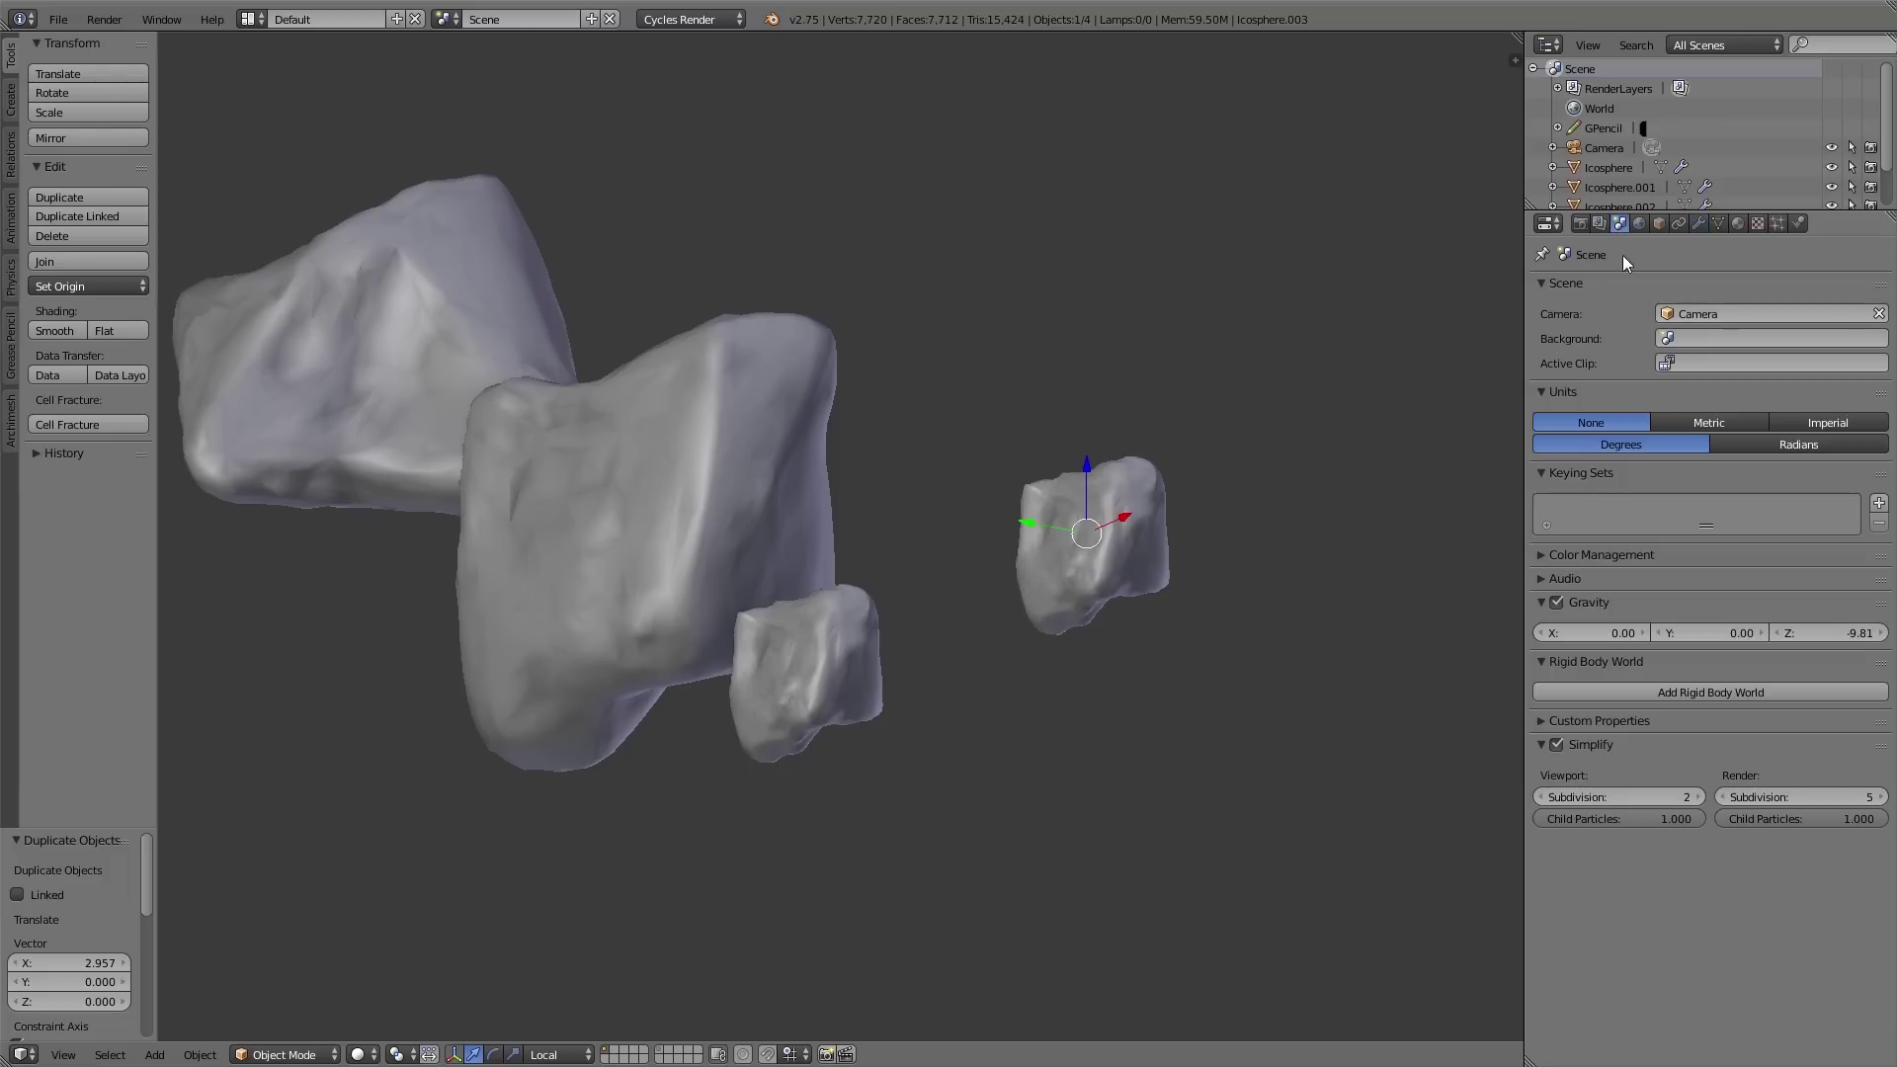
{"action": "left_click", "coordinate": [1557, 746]}
Step: Add a ground plane beneath the rocks and scale it up to 4.495
{"action": "scroll", "coordinate": [941, 607], "scroll_direction": "down", "scroll_amount": 3}
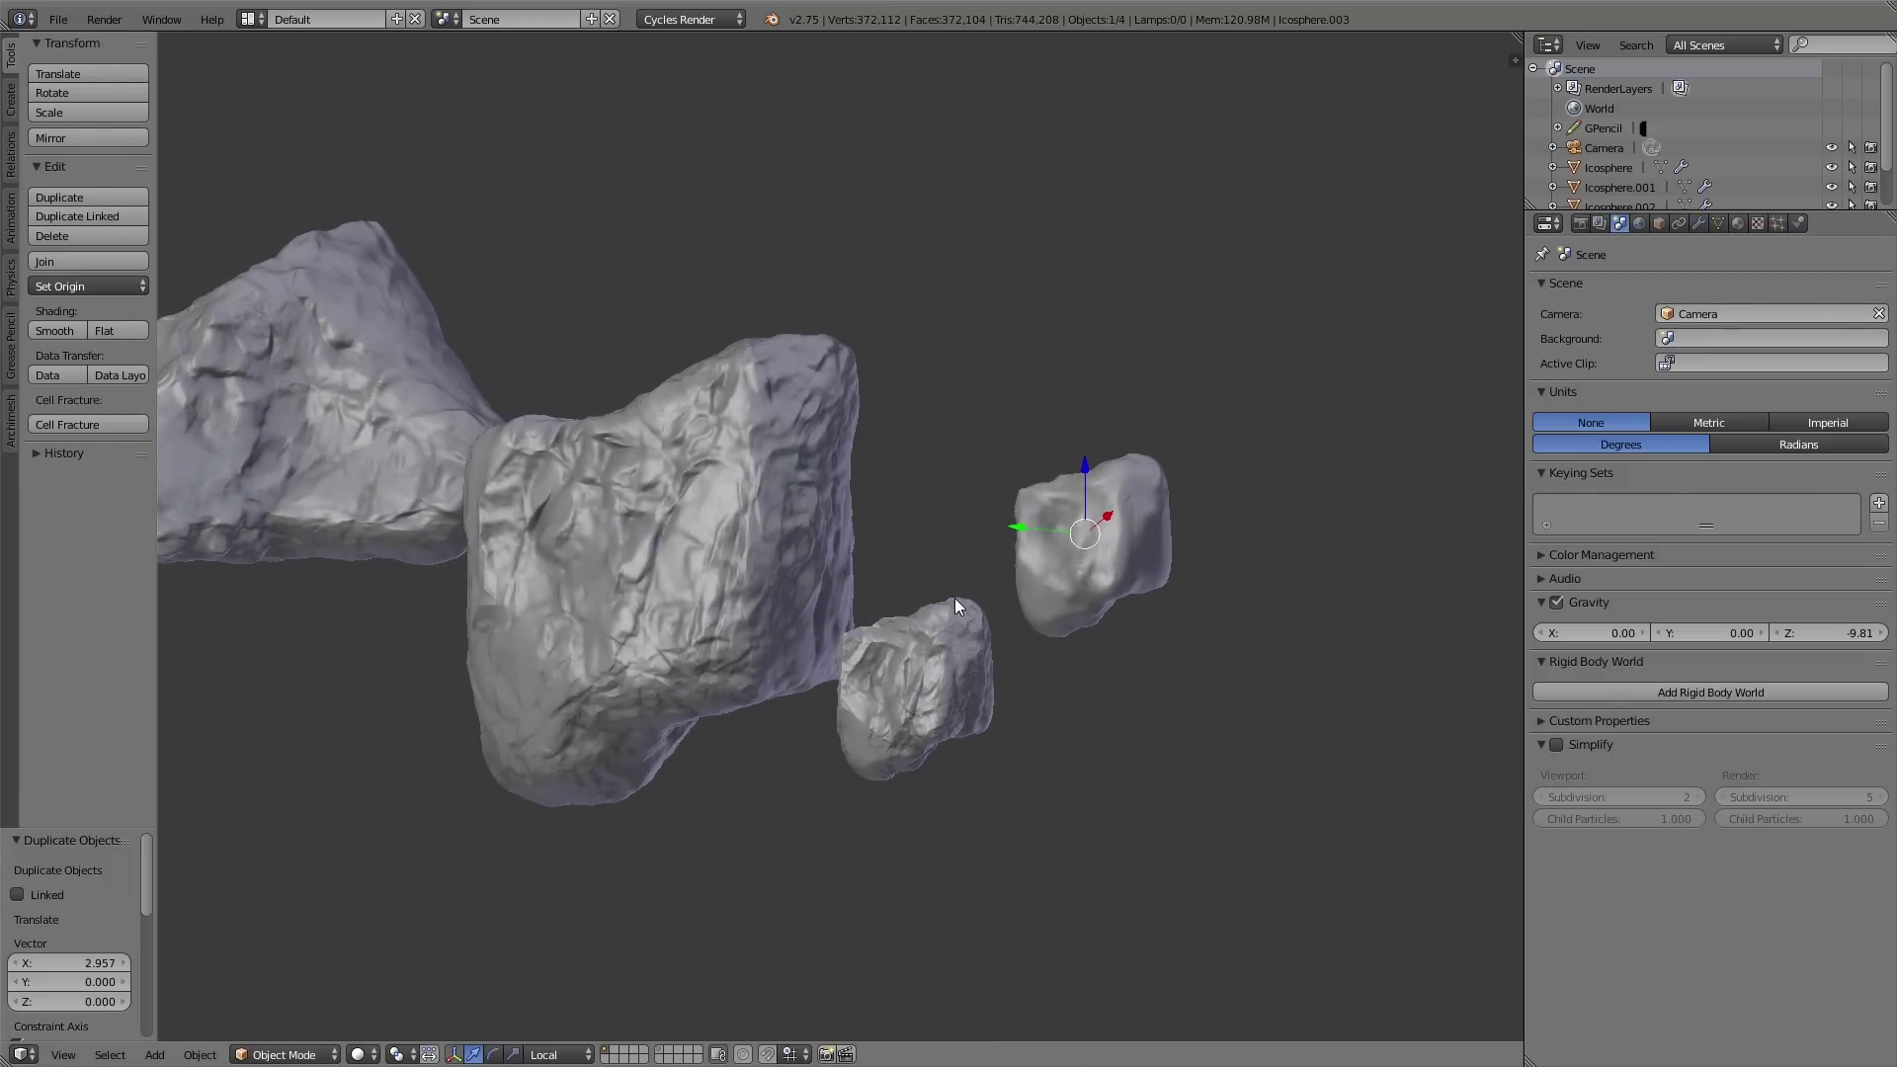
{"action": "middle_click_drag", "start_coordinate": [955, 597], "coordinate": [931, 672]}
{"action": "key", "text": "shift+a"}
{"action": "left_click", "coordinate": [909, 791]}
{"action": "key", "text": "s"}
{"action": "left_click", "coordinate": [887, 952]}
Step: Rotate the copied small rock and move it to a new spot on the plane
{"action": "middle_click_drag", "start_coordinate": [887, 951], "coordinate": [666, 703]}
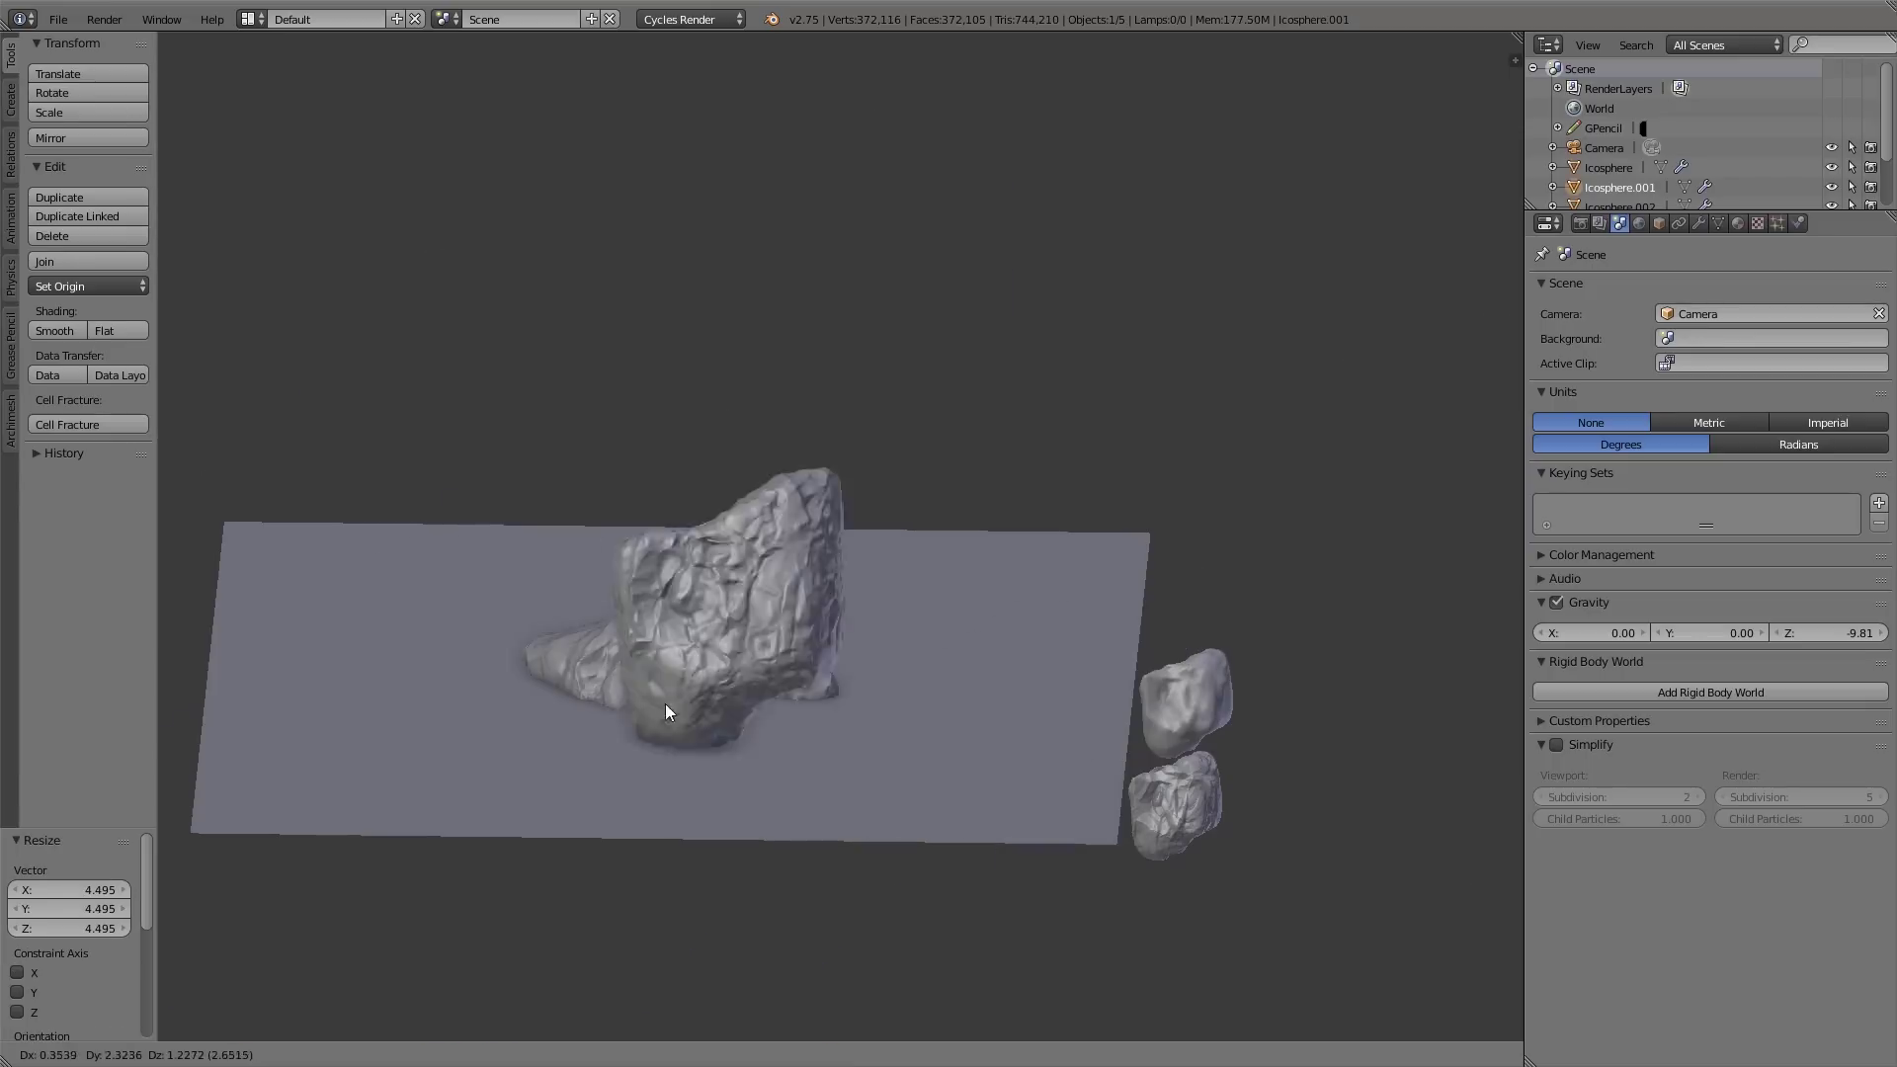
{"action": "right_click", "coordinate": [666, 704]}
{"action": "key", "text": "r"}
{"action": "key", "text": "r"}
{"action": "left_click", "coordinate": [573, 773]}
{"action": "right_click", "coordinate": [1224, 718]}
{"action": "key", "text": "g"}
{"action": "left_click", "coordinate": [894, 620]}
Step: Rotate the other small rock freely to a new orientation
{"action": "right_click", "coordinate": [1197, 863]}
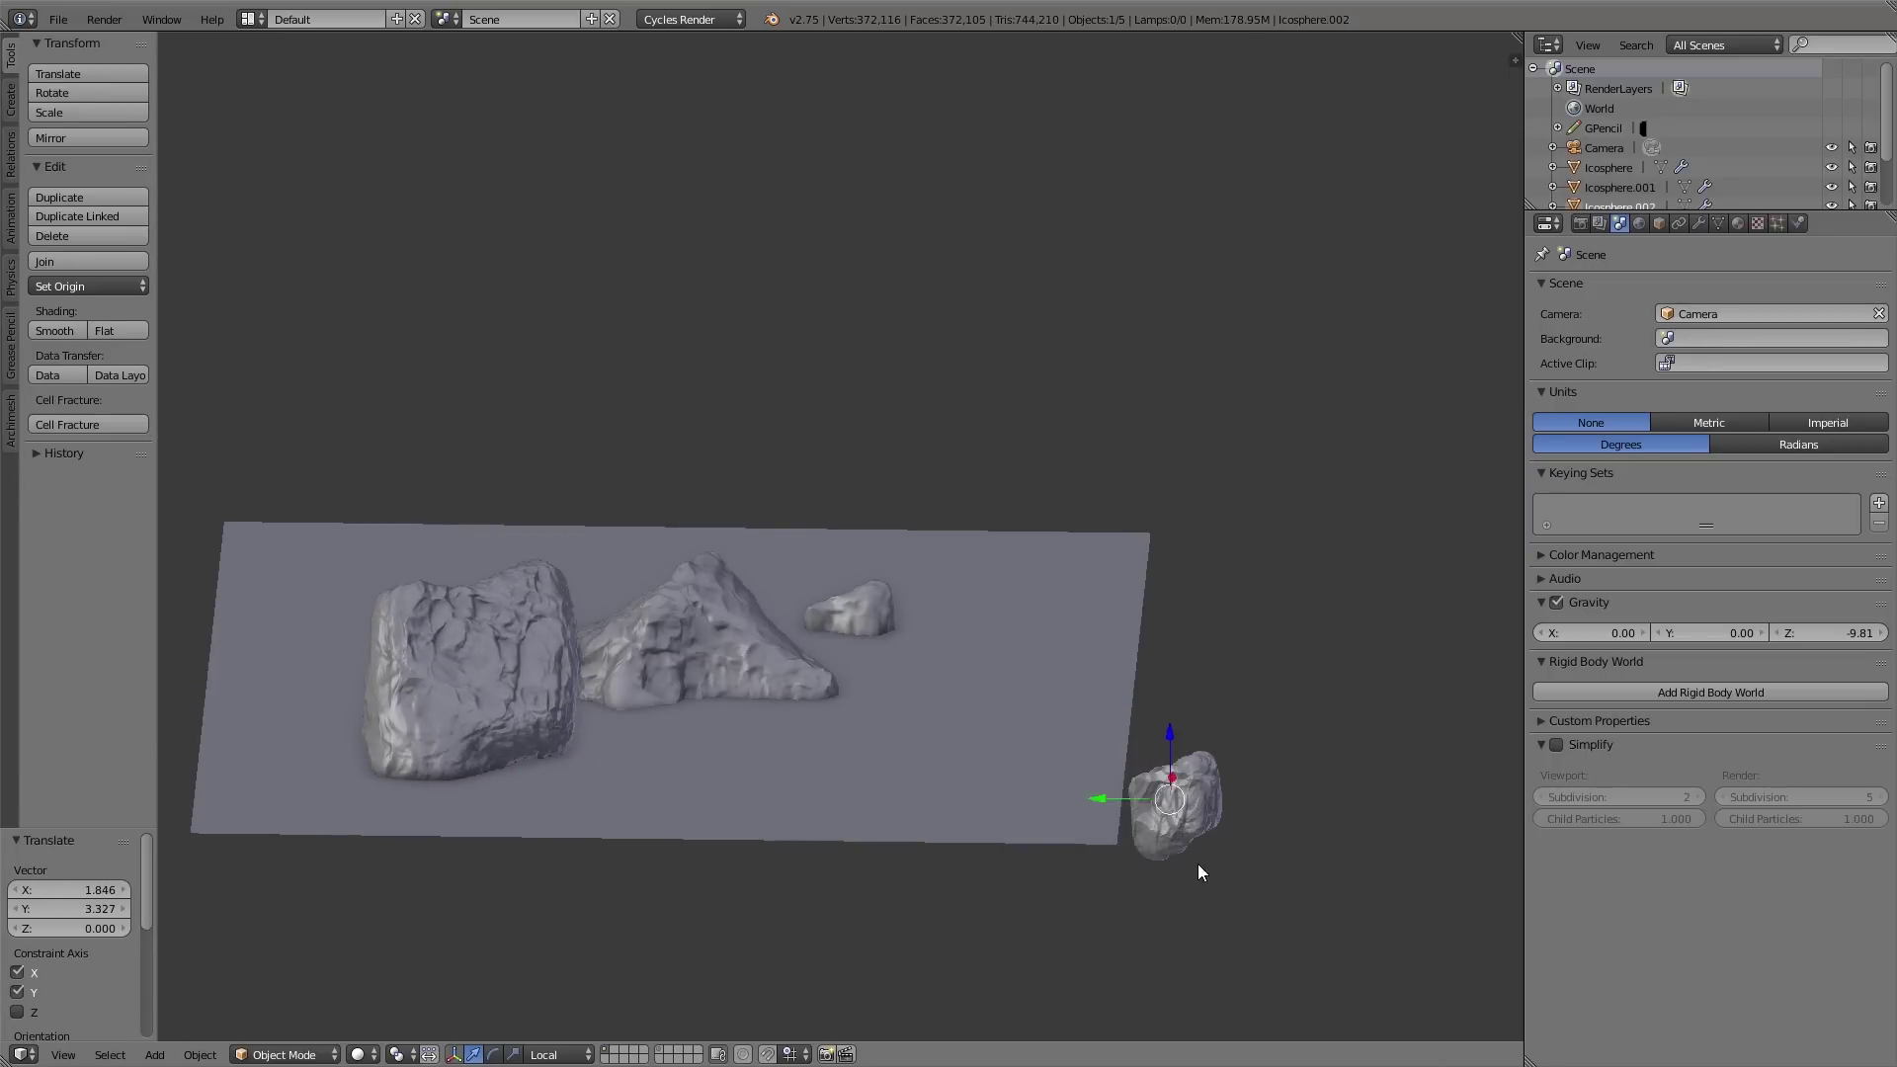
{"action": "scroll", "coordinate": [757, 846], "scroll_direction": "up", "scroll_amount": 4}
{"action": "key", "text": "r"}
{"action": "key", "text": "r"}
{"action": "left_click", "coordinate": [820, 810]}
Step: Deselect everything and walk toward the rocks with Shift+F walk navigation
{"action": "key", "text": "a"}
{"action": "key", "text": "alt+F10"}
{"action": "key", "text": "shift+f"}
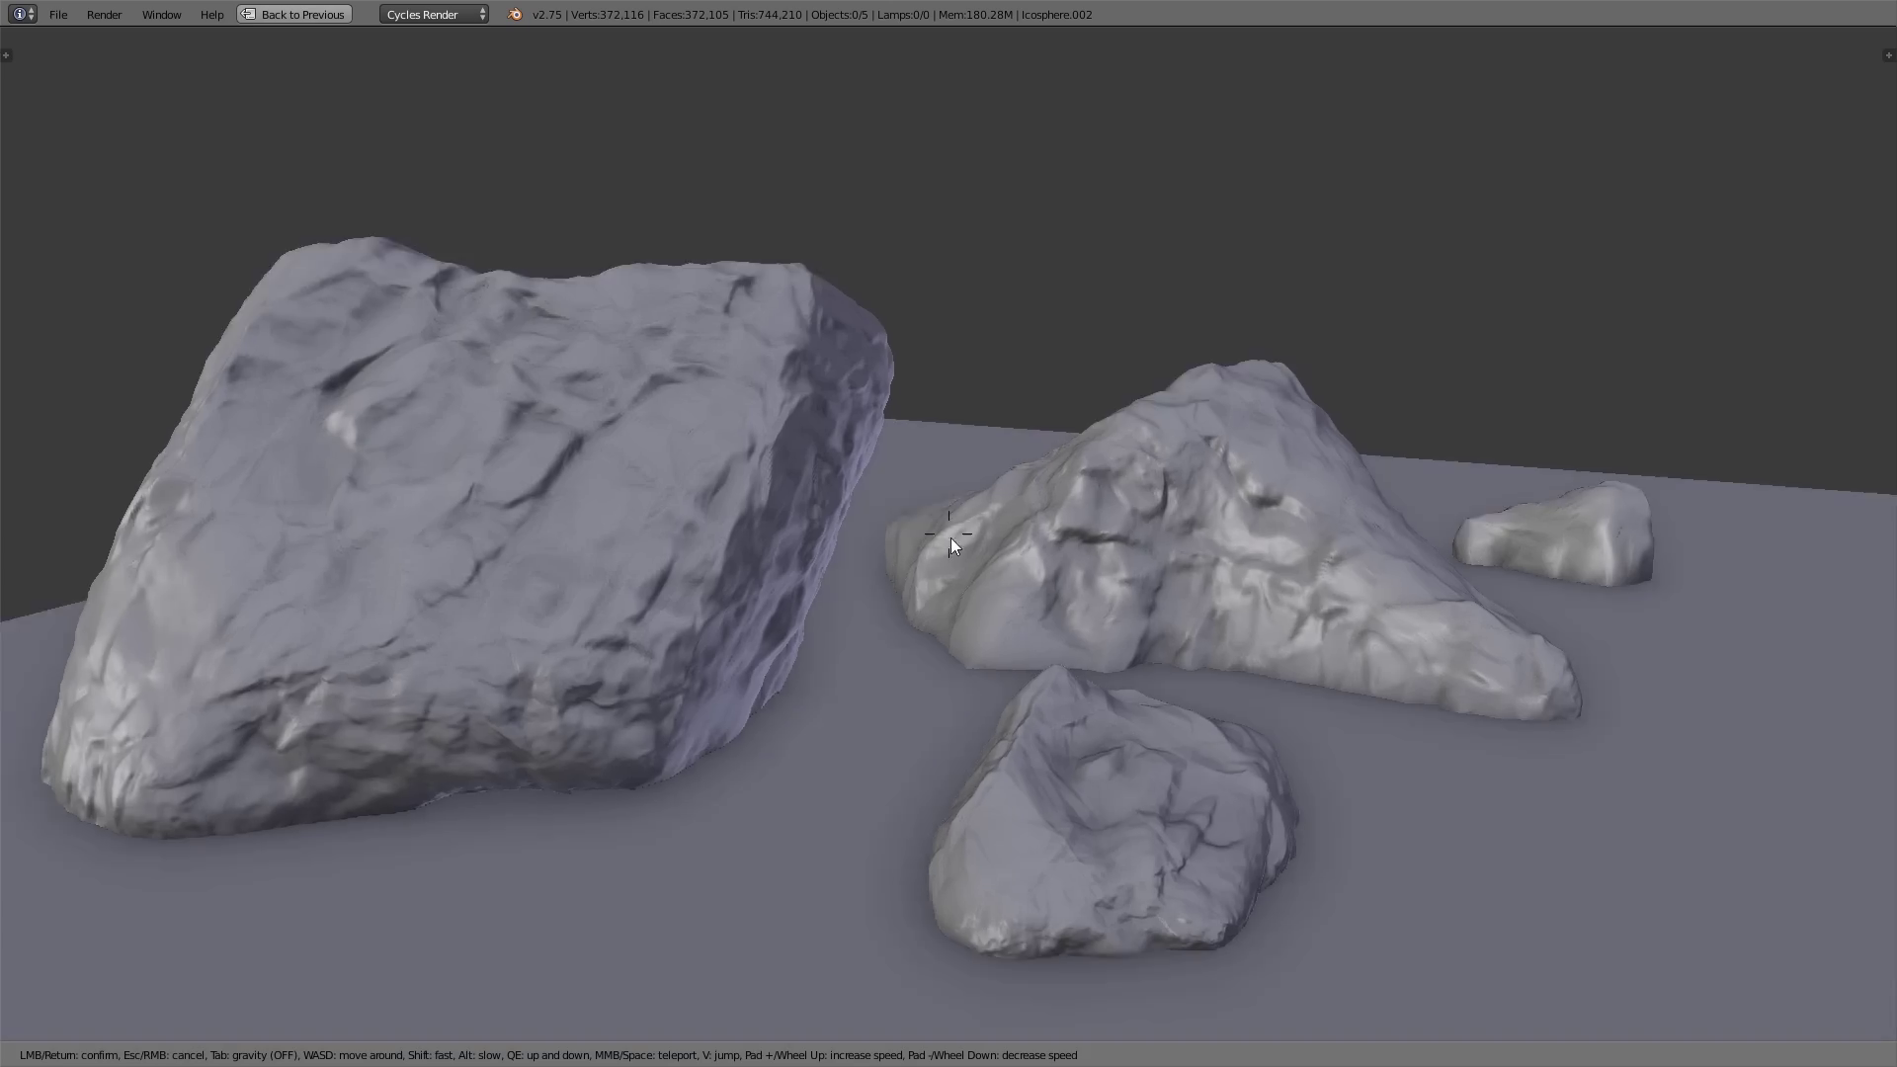
{"action": "key", "text": "w"}
{"action": "key", "text": "w"}
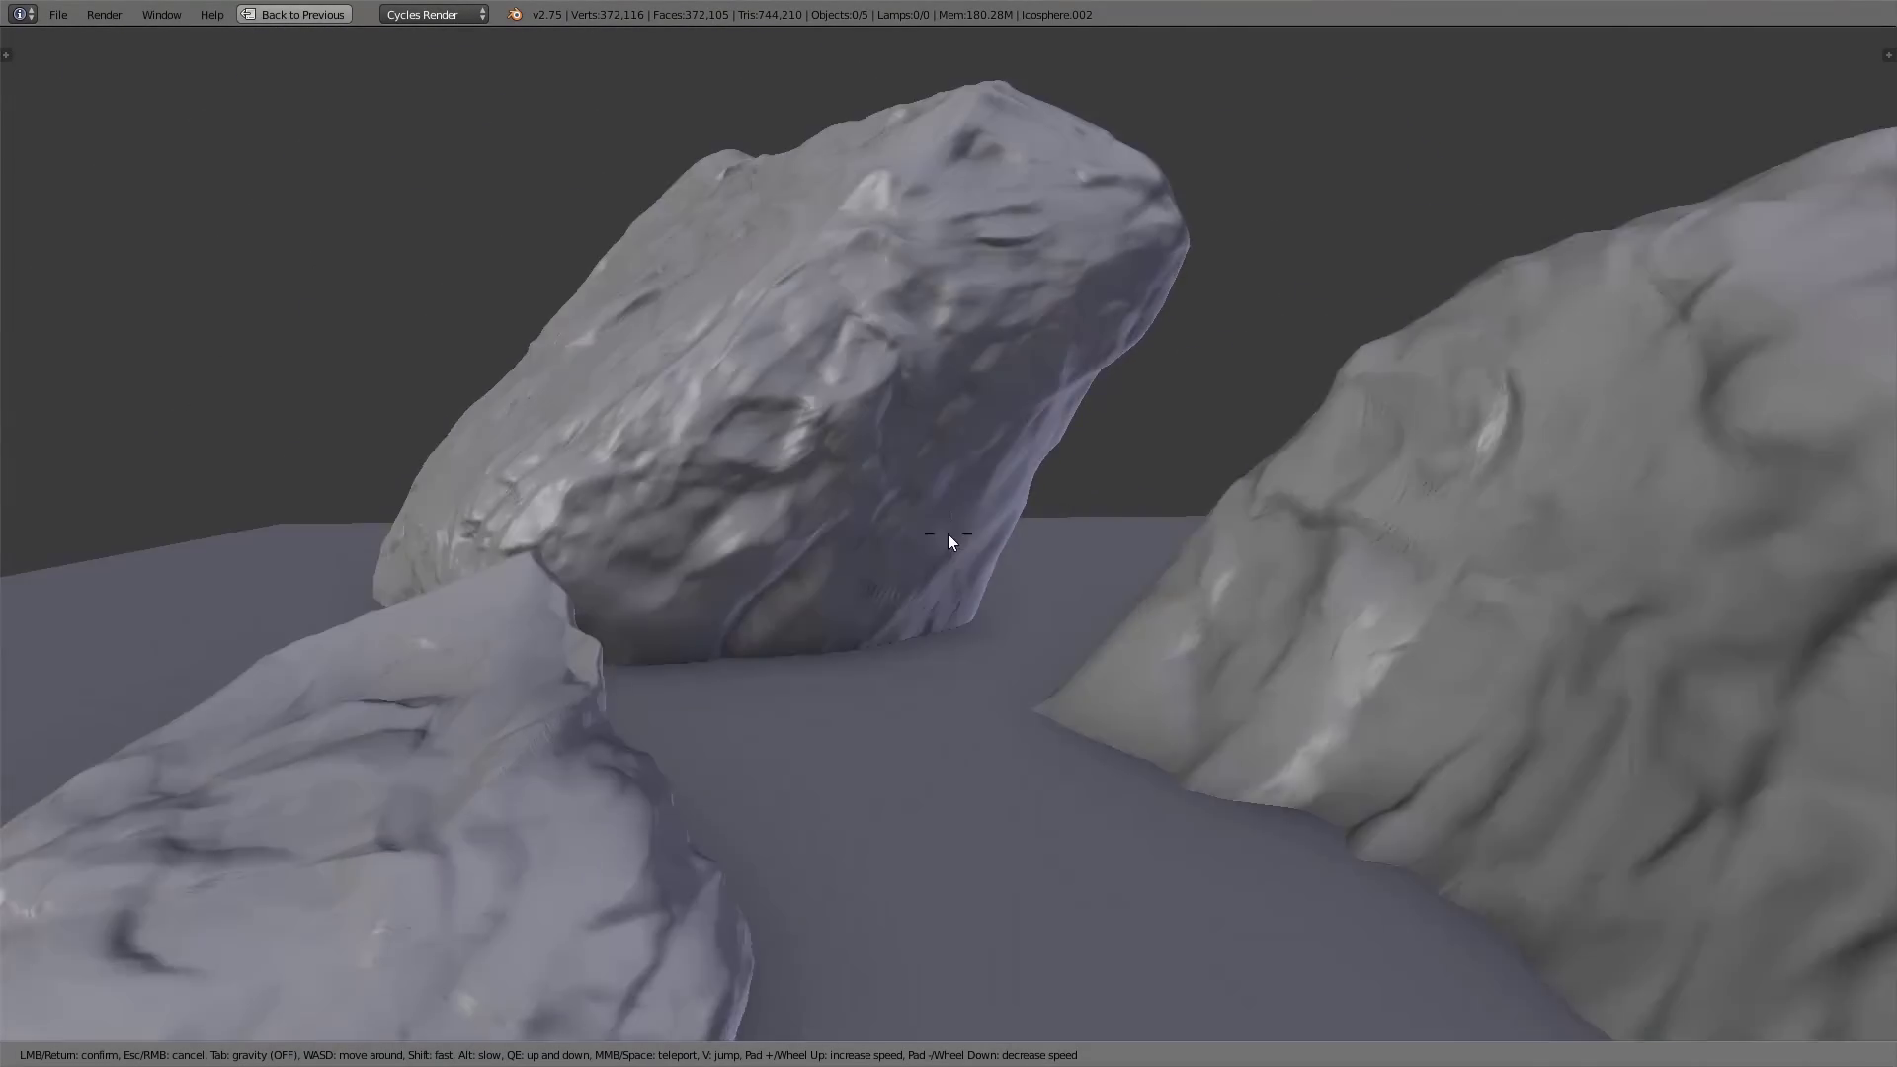